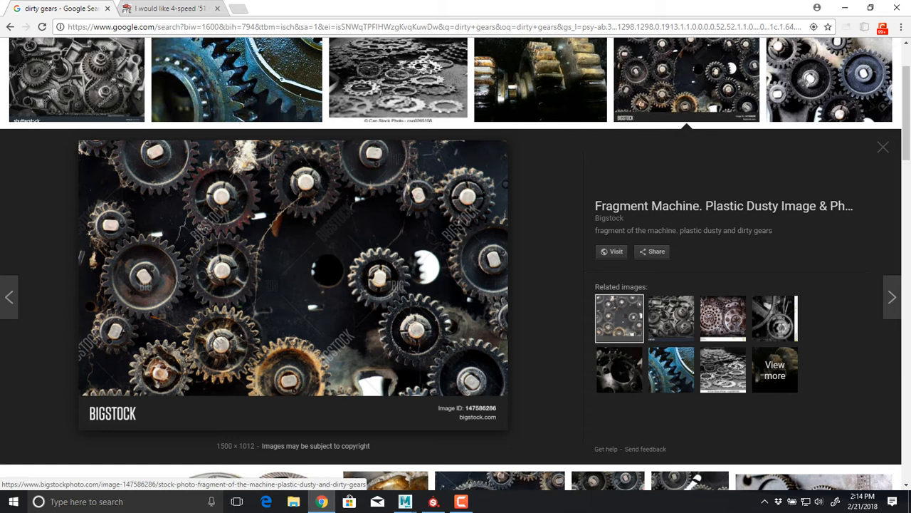
# Switch to Maya, create a polygon gear primitive, and select it in the perspective view
pyautogui.hotkey('alt', 'Tab')
pyautogui.press('Tab')
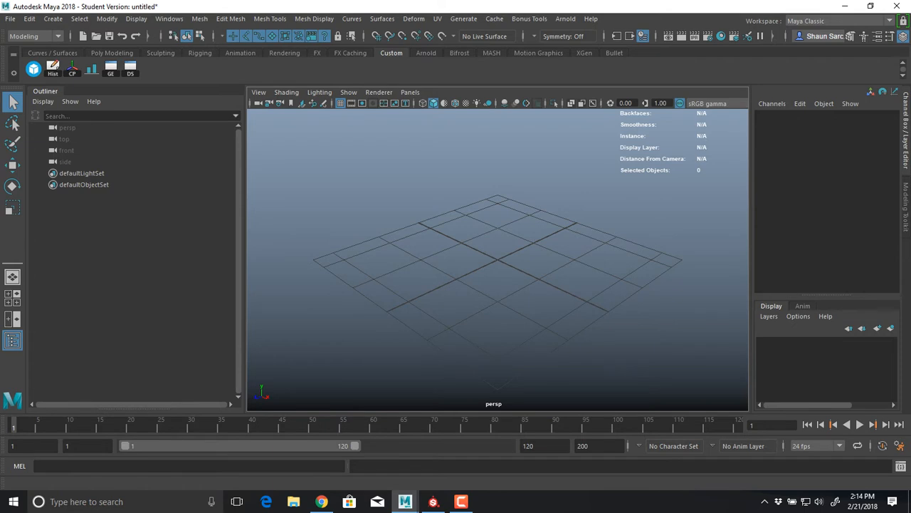
pyautogui.click(52, 19)
pyautogui.moveTo(87, 71)
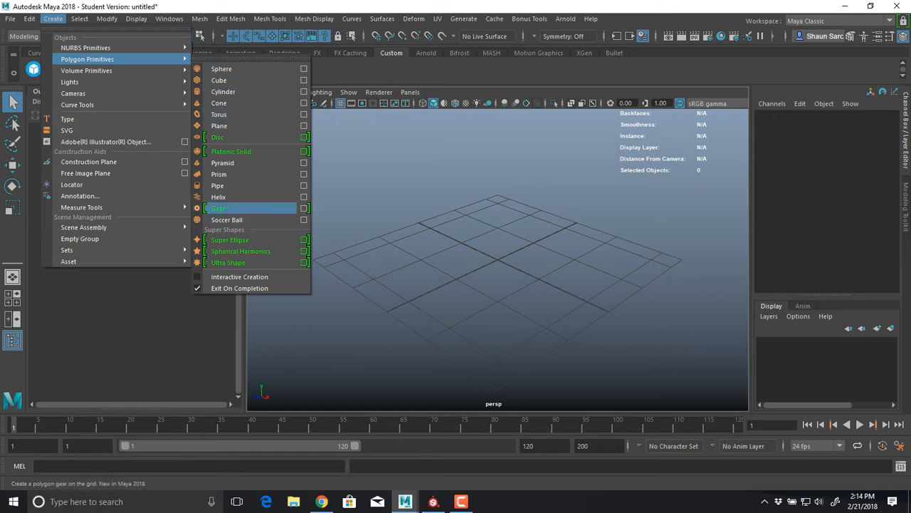
pyautogui.click(228, 208)
pyautogui.press('f')
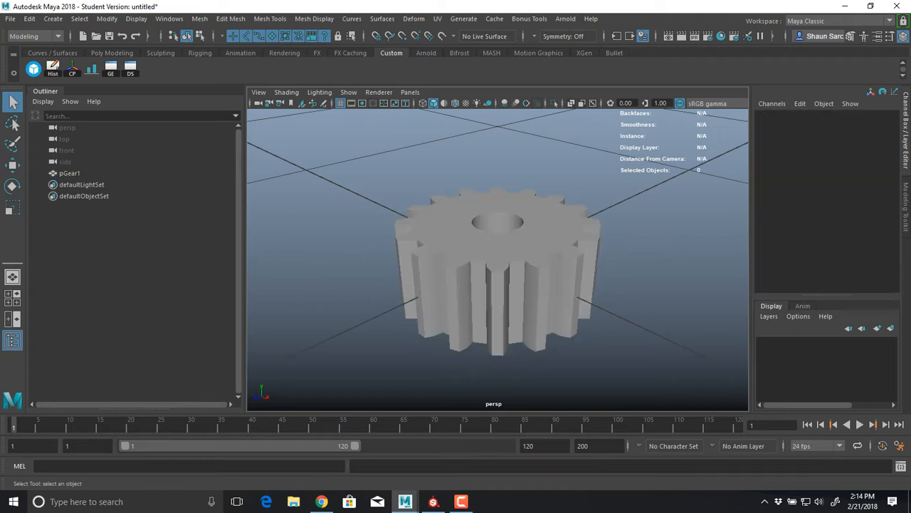
pyautogui.click(498, 285)
pyautogui.keyDown('alt'); pyautogui.moveTo(498, 284); pyautogui.dragTo(469, 262); pyautogui.keyUp('alt')
pyautogui.scroll(4, 498, 285)
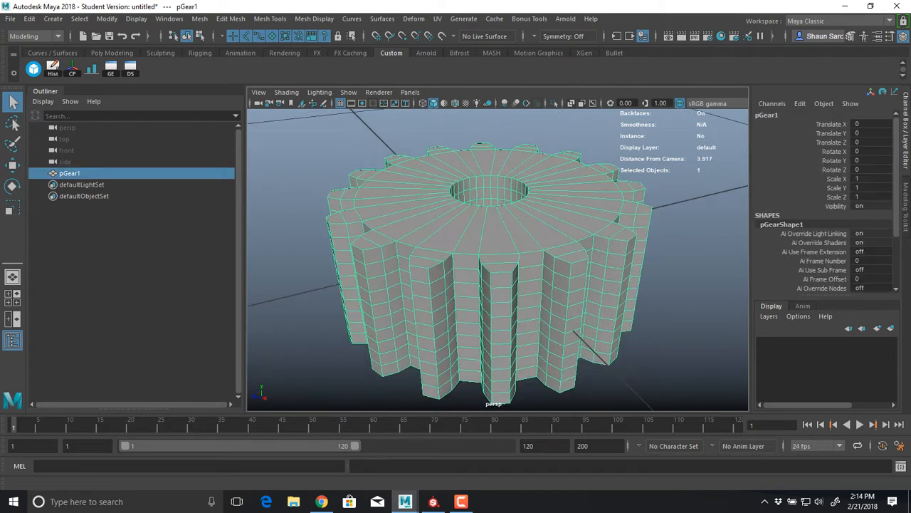
# Start a new project in the Project Window, named with the owner's surname followed by _ProductionPipeline
pyautogui.click(10, 19)
pyautogui.click(46, 369)
pyautogui.moveTo(427, 171); pyautogui.dragTo(318, 88)
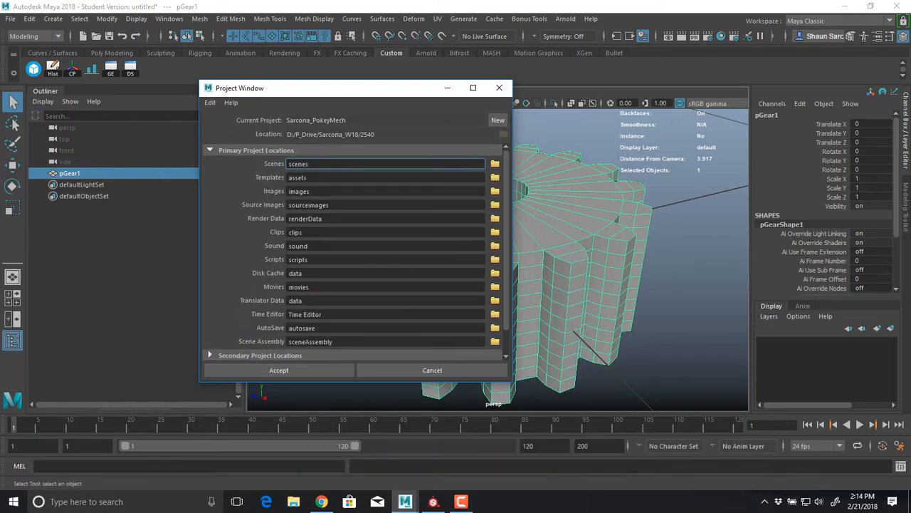
pyautogui.click(498, 119)
pyautogui.moveTo(325, 120); pyautogui.dragTo(193, 119)
pyautogui.write('Sarcon')
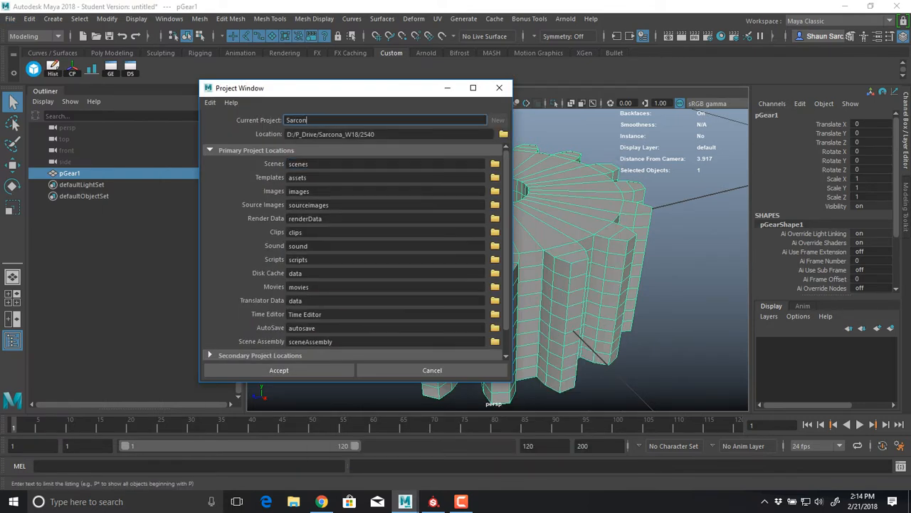
pyautogui.write('a_ProductionPipeline')
pyautogui.press('Tab')
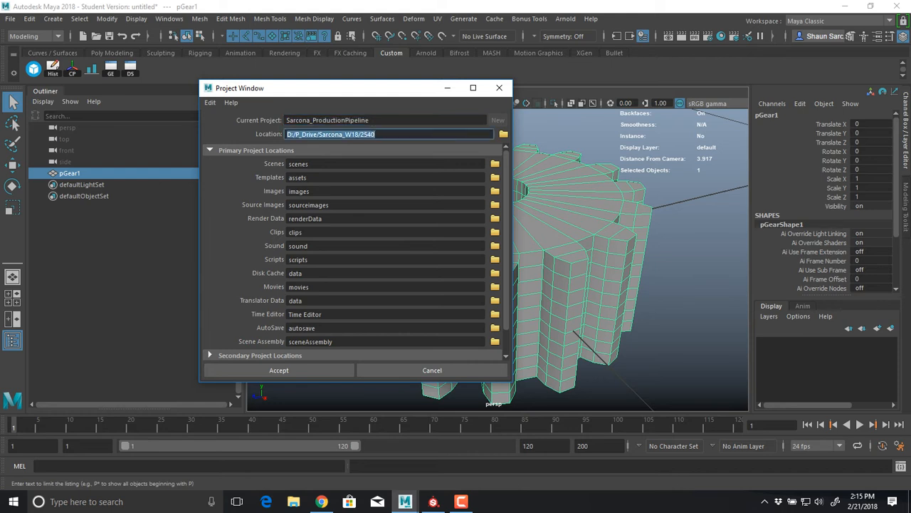
# Change the last folder of the project location to 2520 and create the project
pyautogui.press('End')
pyautogui.press('BackSpace')
pyautogui.press('BackSpace')
pyautogui.write('20')
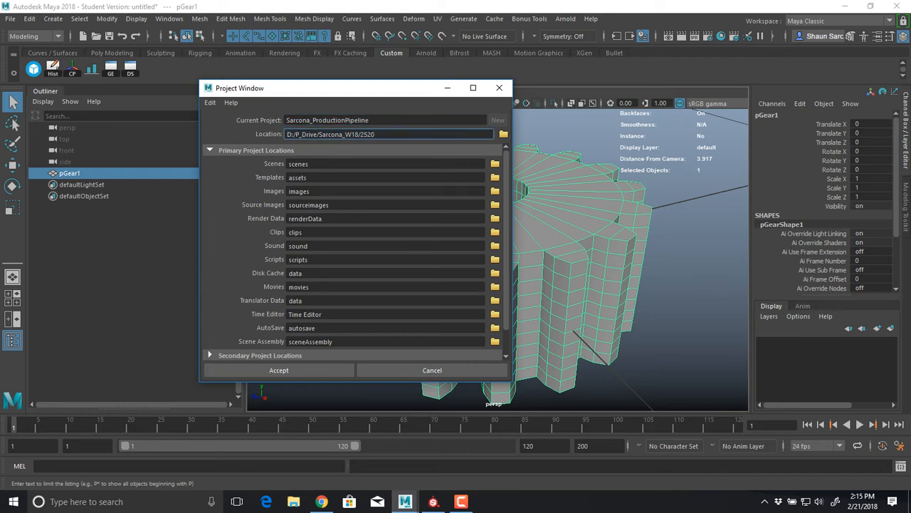
pyautogui.press('Return')
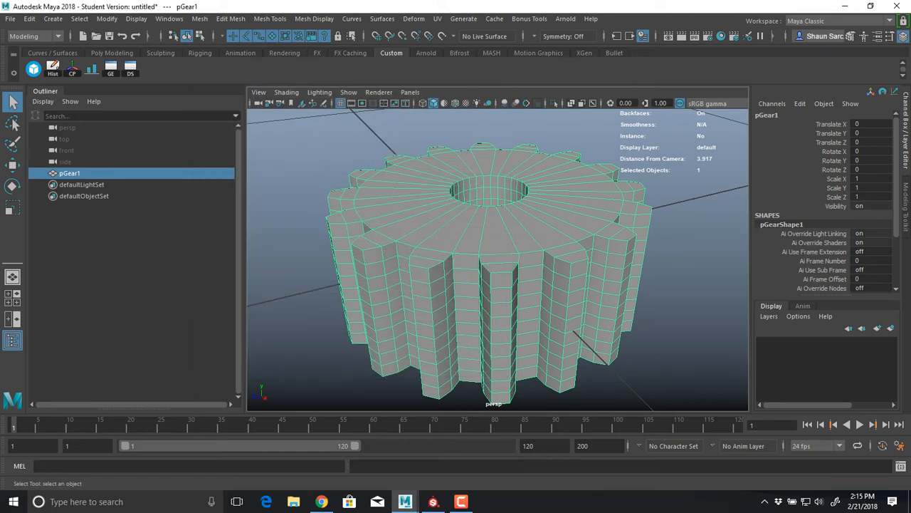
# Expand the gear's polyGear1 input attributes and set Height Divisions to 1
pyautogui.keyDown('alt'); pyautogui.moveTo(499, 285); pyautogui.dragTo(509, 245); pyautogui.keyUp('alt')
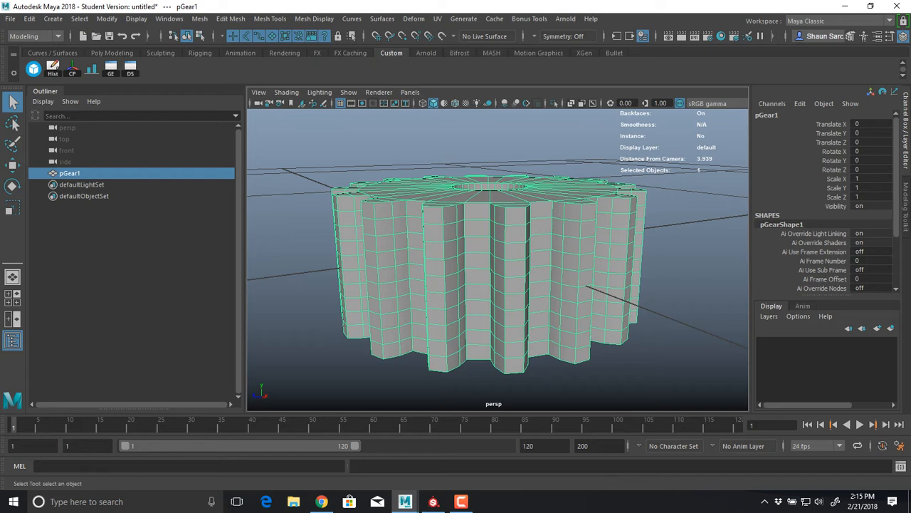
pyautogui.moveTo(497, 249)
pyautogui.keyDown('alt'); pyautogui.mouseDown()
pyautogui.moveTo(500, 306)
pyautogui.moveTo(502, 262)
pyautogui.mouseUp(); pyautogui.keyUp('alt')
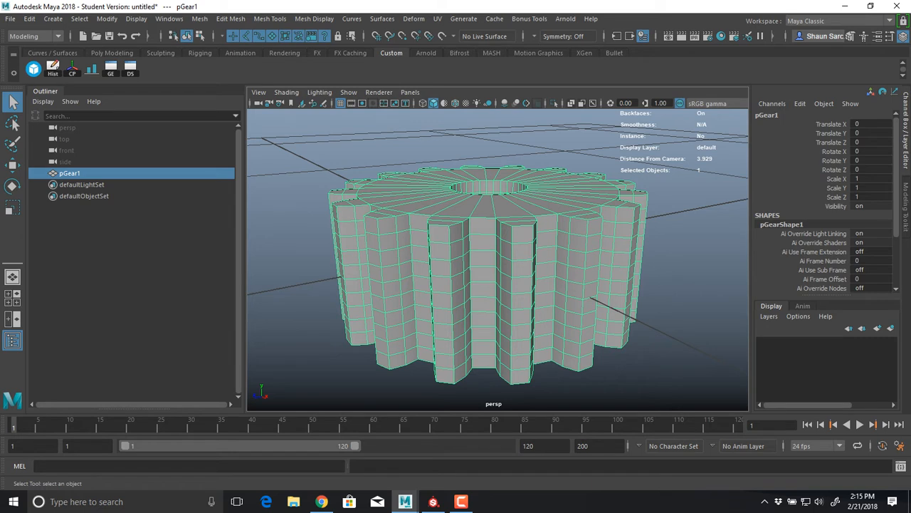
pyautogui.scroll(-3, 826, 201)
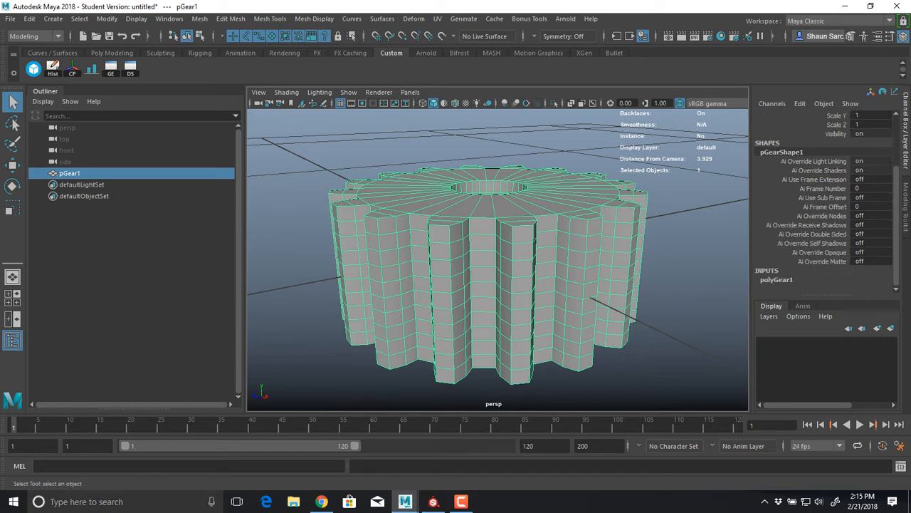
pyautogui.click(776, 279)
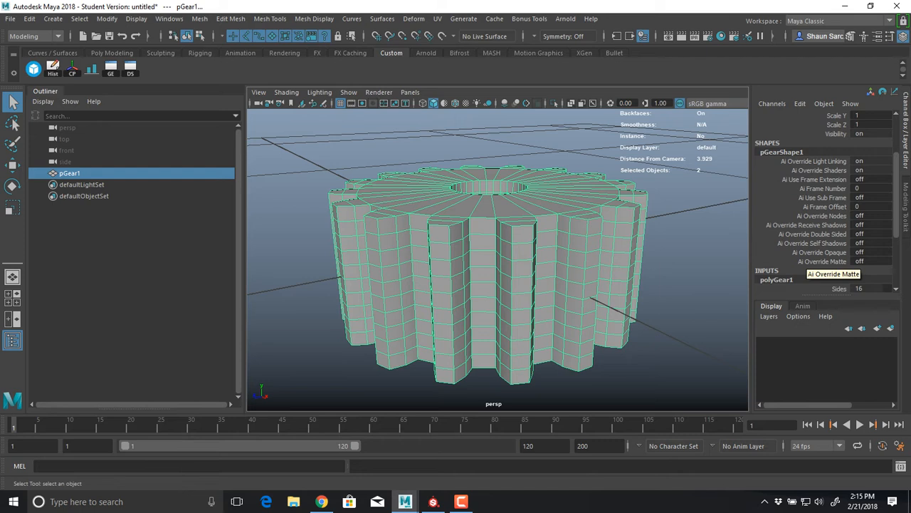
pyautogui.scroll(-4, 825, 267)
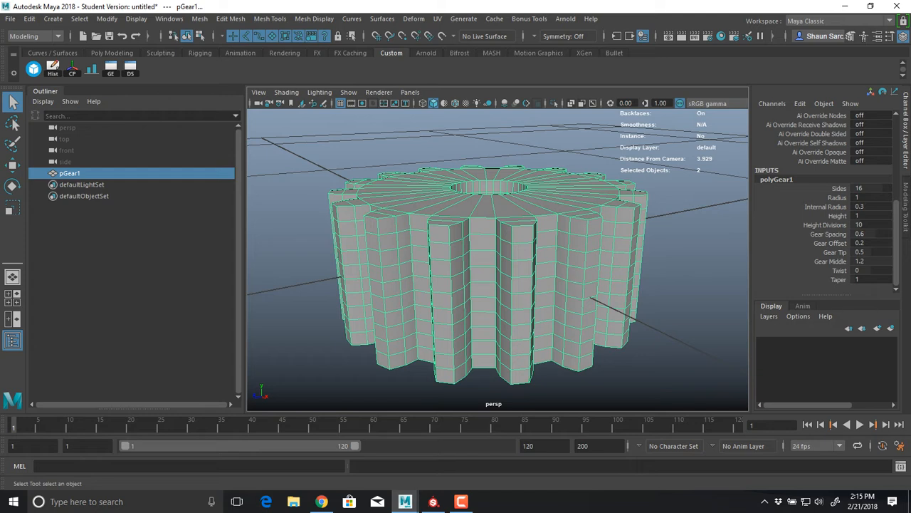
pyautogui.click(824, 225)
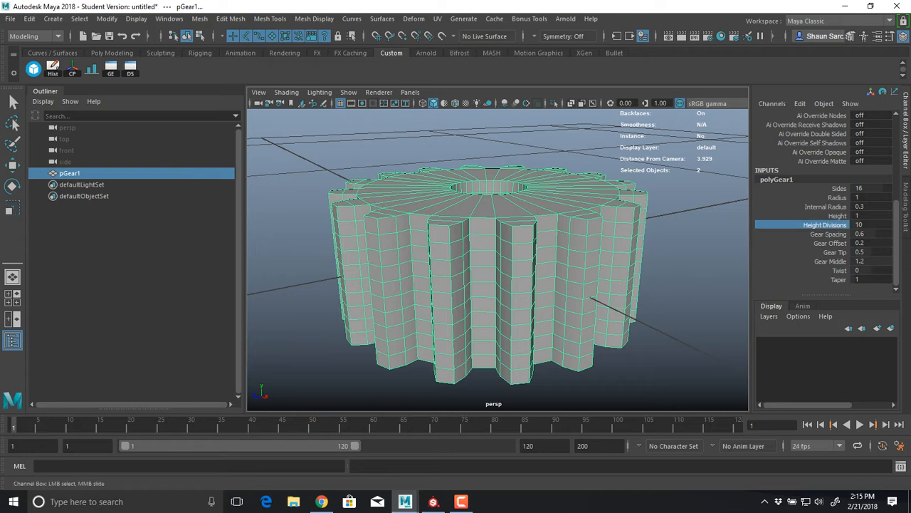
pyautogui.moveTo(569, 285); pyautogui.dragTo(499, 285, button='middle')
pyautogui.keyDown('alt'); pyautogui.moveTo(541, 242); pyautogui.dragTo(536, 287); pyautogui.keyUp('alt')
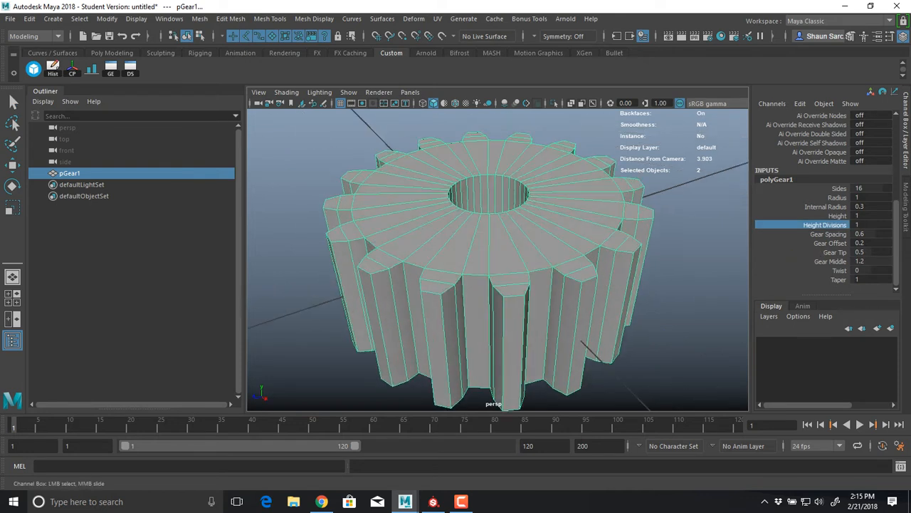
# Set the gear's Internal Radius to 0.7, Gear Spacing to 0.5, Gear Offset to 0.4, Gear Tip to 1 and Gear Middle to 1
pyautogui.click(825, 207)
pyautogui.moveTo(541, 270); pyautogui.dragTo(591, 271, button='middle')
pyautogui.click(828, 234)
pyautogui.click(831, 243)
pyautogui.click(835, 252)
pyautogui.click(830, 261)
# Try a Twist of about 34.377 and a Taper of 1.3 on the gear
pyautogui.click(840, 270)
pyautogui.click(838, 280)
pyautogui.scroll(-4, 498, 270)
pyautogui.keyDown('alt'); pyautogui.moveTo(498, 270); pyautogui.dragTo(500, 323); pyautogui.keyUp('alt')
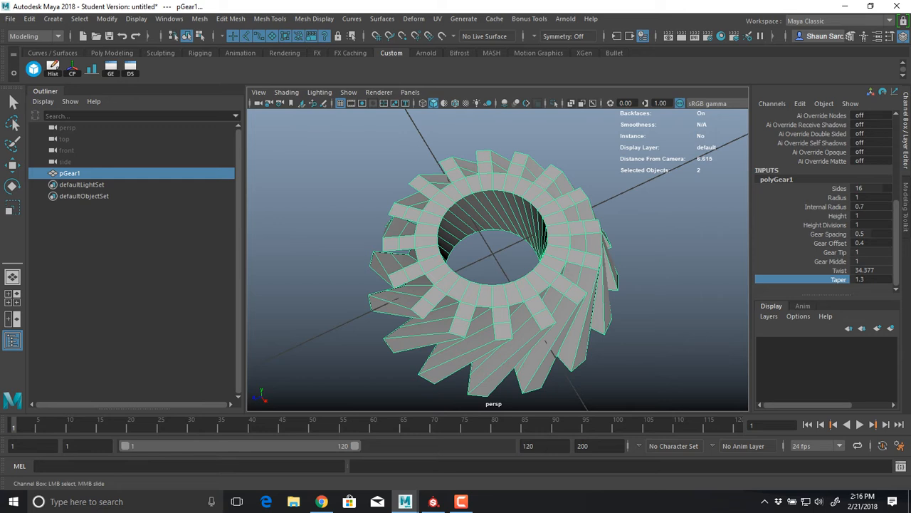
# Undo the last taper change and set the gear's Twist to 0
pyautogui.hotkey('ctrl', 'z')
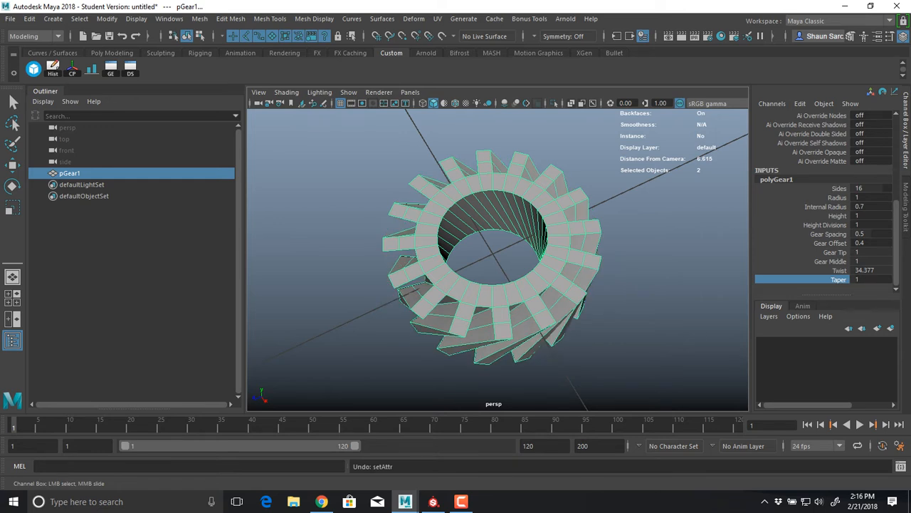
pyautogui.click(870, 270)
pyautogui.write('0')
pyautogui.press('Return')
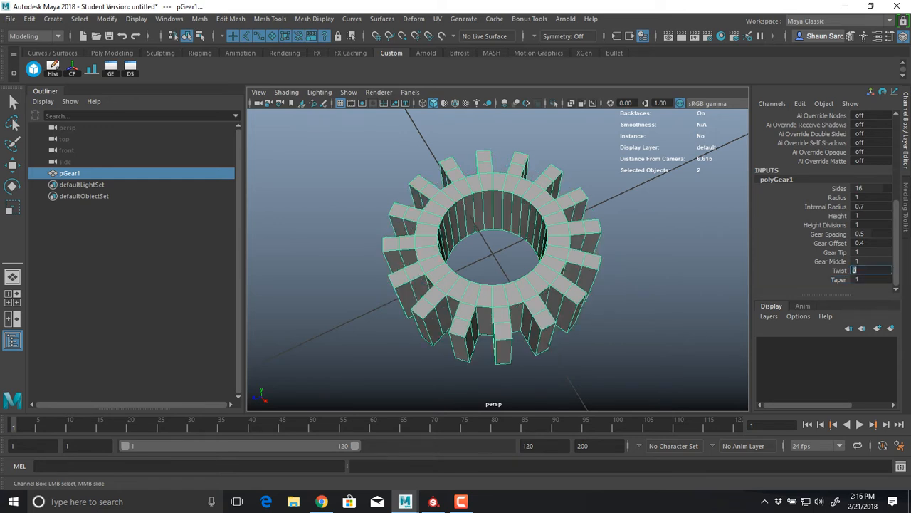
# Flatten the gear to a Y scale of about 0.265 and raise it to about 1.016 in Y
pyautogui.keyDown('alt'); pyautogui.moveTo(498, 313); pyautogui.dragTo(538, 239); pyautogui.keyUp('alt')
pyautogui.press('r')
pyautogui.moveTo(492, 155); pyautogui.dragTo(492, 79)
pyautogui.press('w')
pyautogui.keyDown('alt'); pyautogui.moveTo(492, 171); pyautogui.dragTo(488, 217); pyautogui.keyUp('alt')
pyautogui.scroll(3, 488, 217)
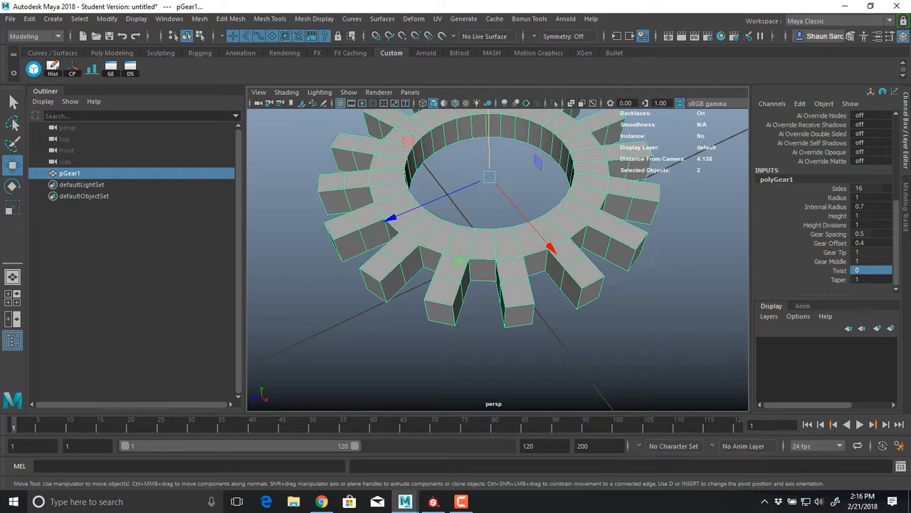
# Preview the gear with smooth mesh display and return it to the unsmoothed display
pyautogui.keyDown('alt'); pyautogui.moveTo(489, 217); pyautogui.dragTo(520, 238, button='middle'); pyautogui.keyUp('alt')
pyautogui.scroll(2, 520, 238)
pyautogui.keyDown('alt'); pyautogui.moveTo(521, 237); pyautogui.dragTo(477, 184); pyautogui.keyUp('alt')
pyautogui.press('3')
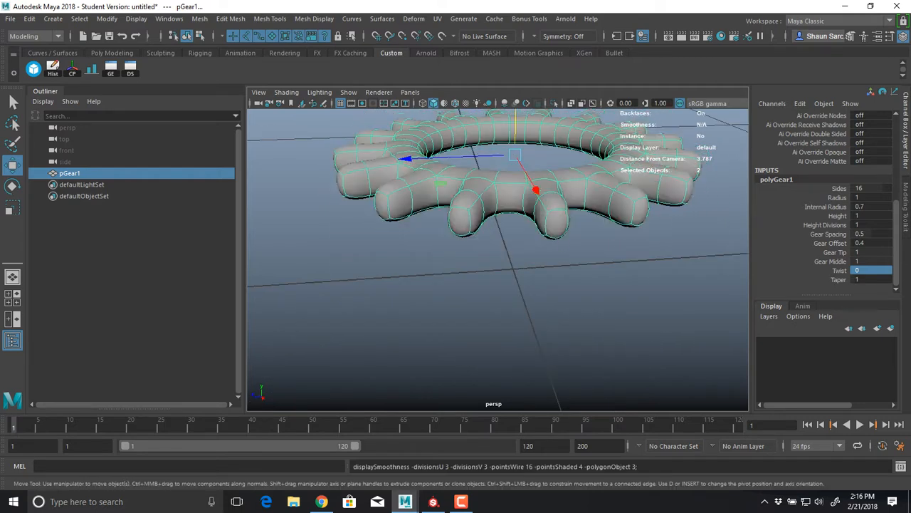
pyautogui.press('1')
pyautogui.keyDown('alt'); pyautogui.moveTo(477, 184); pyautogui.dragTo(474, 213, button='middle'); pyautogui.keyUp('alt')
pyautogui.keyDown('alt'); pyautogui.moveTo(475, 212); pyautogui.dragTo(484, 194); pyautogui.keyUp('alt')
pyautogui.press('3')
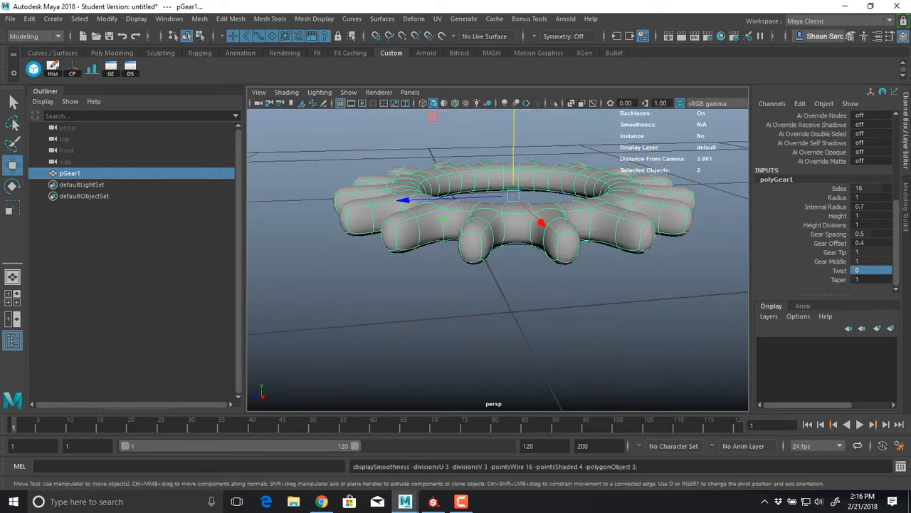
pyautogui.click(478, 299)
pyautogui.keyDown('alt'); pyautogui.moveTo(479, 299); pyautogui.dragTo(487, 339); pyautogui.keyUp('alt')
pyautogui.click(491, 291)
pyautogui.press('1')
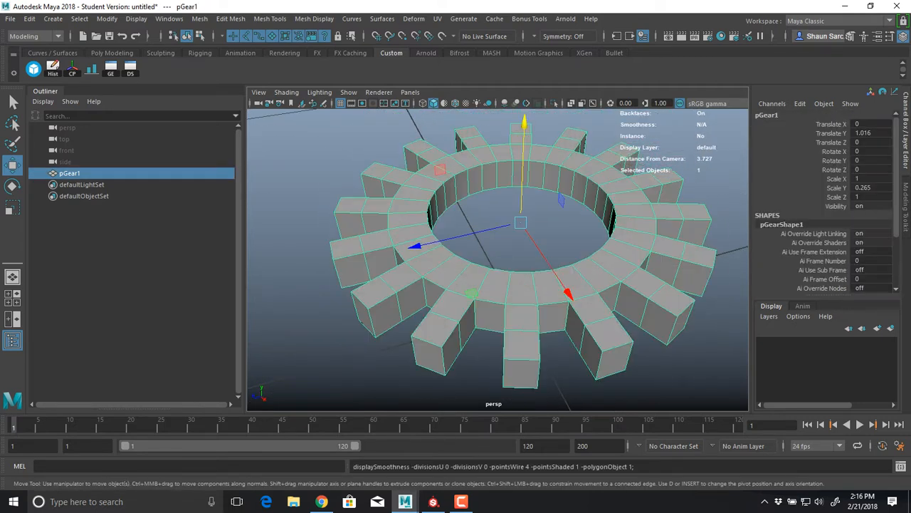
# View the gear from the side in wireframe display and select all of its faces
pyautogui.keyDown('alt'); pyautogui.moveTo(480, 286); pyautogui.dragTo(437, 275); pyautogui.keyUp('alt')
pyautogui.keyDown('alt'); pyautogui.moveTo(437, 275); pyautogui.dragTo(483, 278, button='middle'); pyautogui.keyUp('alt')
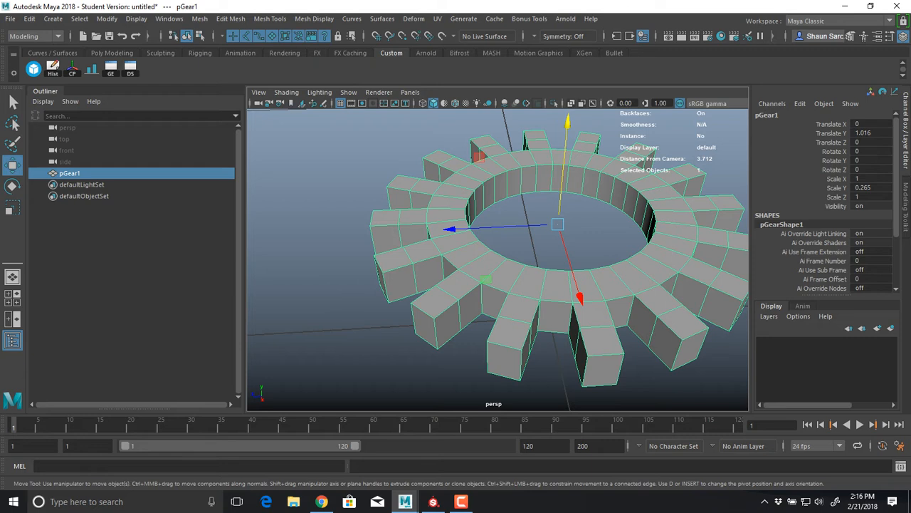
pyautogui.keyDown('alt'); pyautogui.moveTo(527, 285); pyautogui.dragTo(482, 276, button='middle'); pyautogui.keyUp('alt')
pyautogui.keyDown('alt'); pyautogui.moveTo(482, 276); pyautogui.dragTo(562, 244); pyautogui.keyUp('alt')
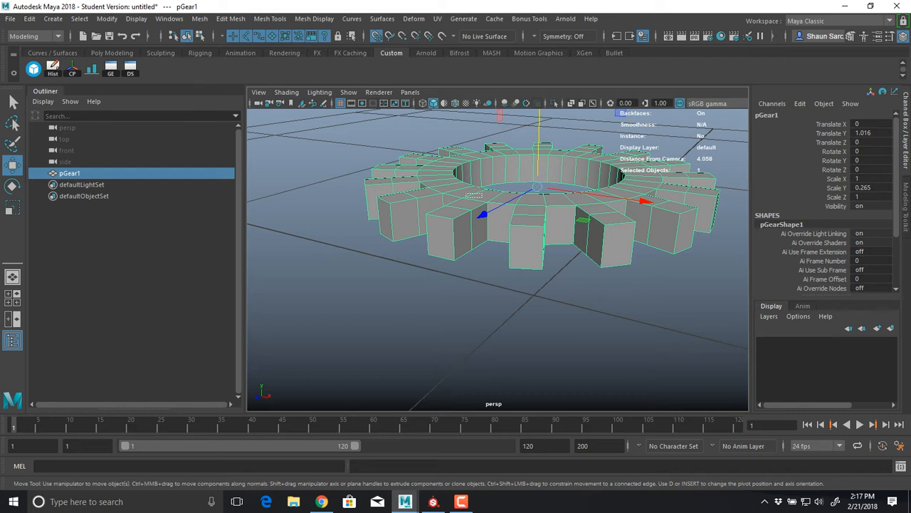
pyautogui.keyDown('alt'); pyautogui.moveTo(482, 194); pyautogui.dragTo(578, 239); pyautogui.keyUp('alt')
pyautogui.moveTo(460, 173); pyautogui.dragTo(460, 204, button='right')
pyautogui.keyDown('alt'); pyautogui.moveTo(476, 212); pyautogui.dragTo(468, 186); pyautogui.keyUp('alt')
pyautogui.press('4')
pyautogui.moveTo(282, 150); pyautogui.dragTo(666, 306)
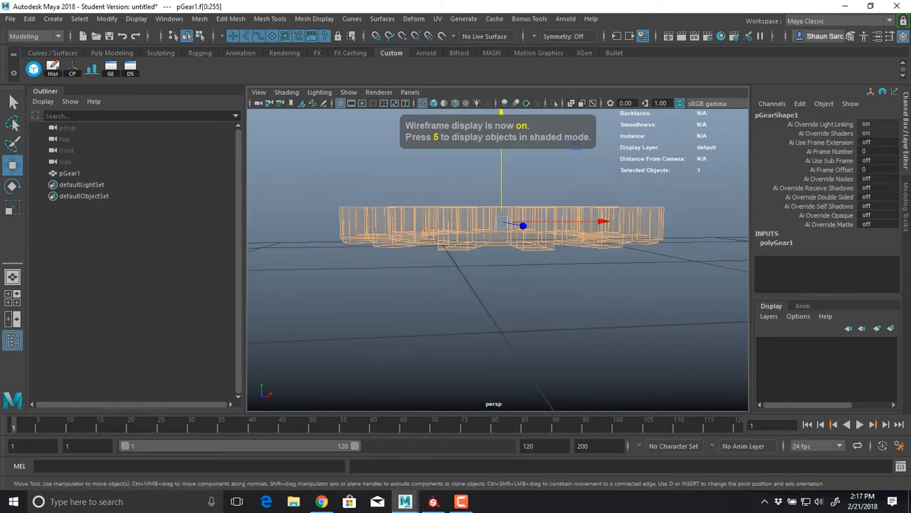
# Deselect the gear's side faces, leaving the top and bottom faces selected, inspect the selection in shaded display and return to object mode
pyautogui.keyDown('ctrl'); pyautogui.moveTo(699, 221); pyautogui.dragTo(282, 227); pyautogui.keyUp('ctrl')
pyautogui.press('5')
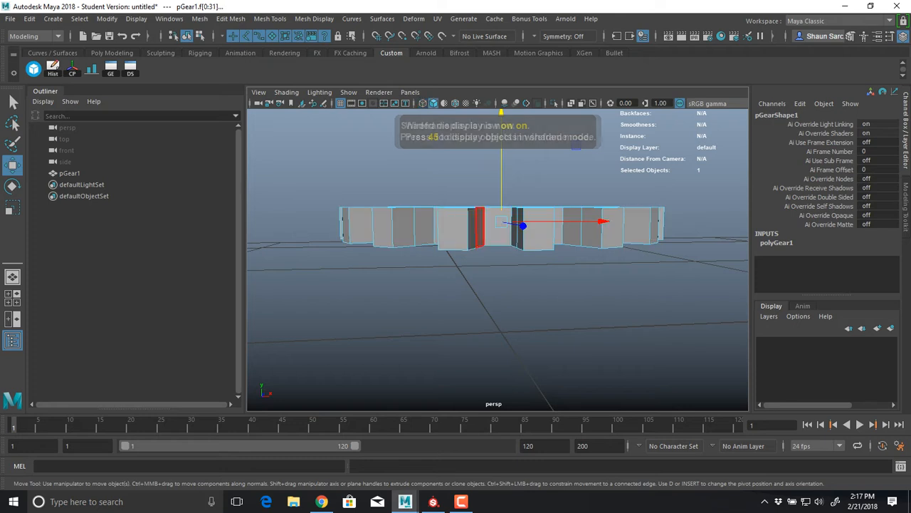
pyautogui.moveTo(474, 225)
pyautogui.keyDown('alt'); pyautogui.mouseDown()
pyautogui.moveTo(472, 290)
pyautogui.moveTo(470, 246)
pyautogui.mouseUp(); pyautogui.keyUp('alt')
pyautogui.press('4')
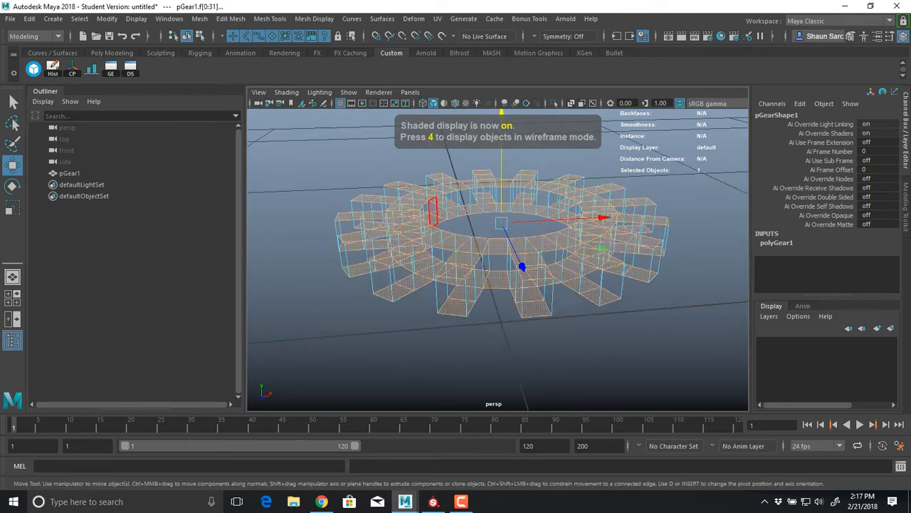
pyautogui.moveTo(433, 218)
pyautogui.keyDown('alt'); pyautogui.mouseDown()
pyautogui.moveTo(440, 162)
pyautogui.moveTo(444, 283)
pyautogui.moveTo(509, 274)
pyautogui.mouseUp(); pyautogui.keyUp('alt')
pyautogui.press('5')
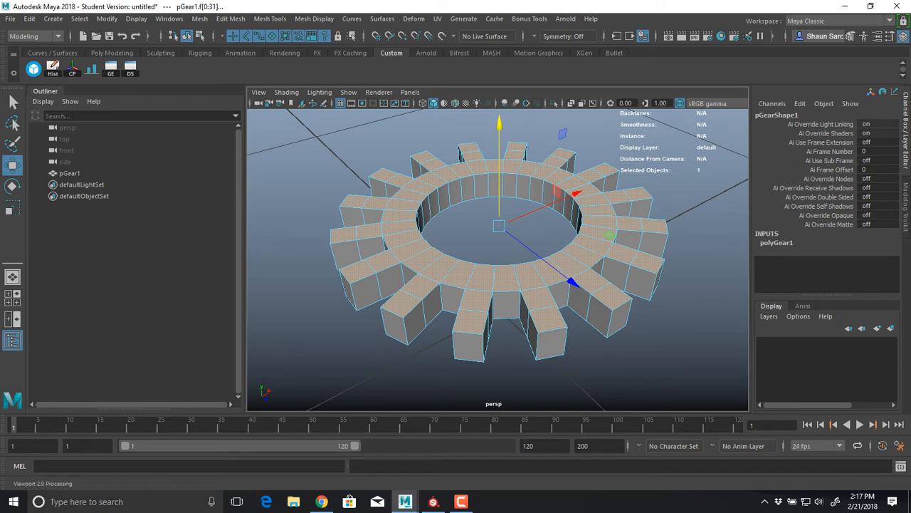
pyautogui.press('F8')
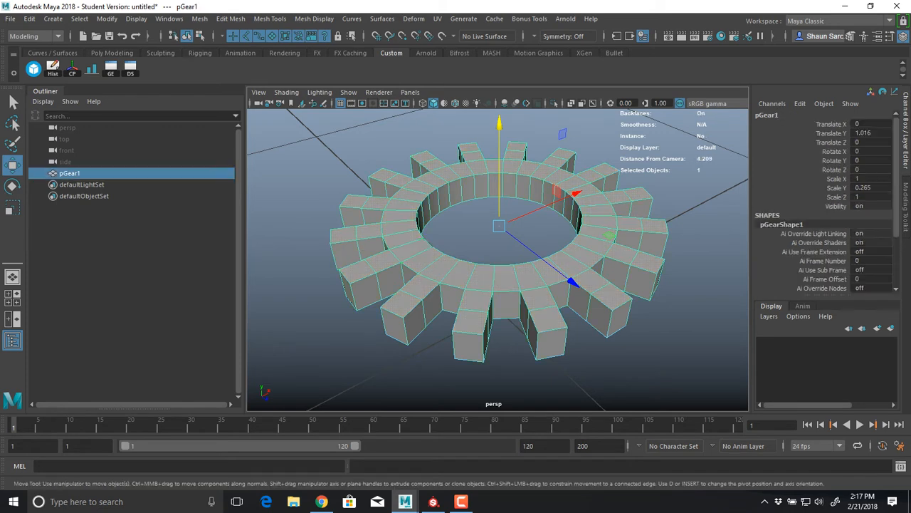
# Open the UV Editor for the gear, close the UV Toolkit, and arrange the editor so the gear stays visible beside it
pyautogui.click(438, 19)
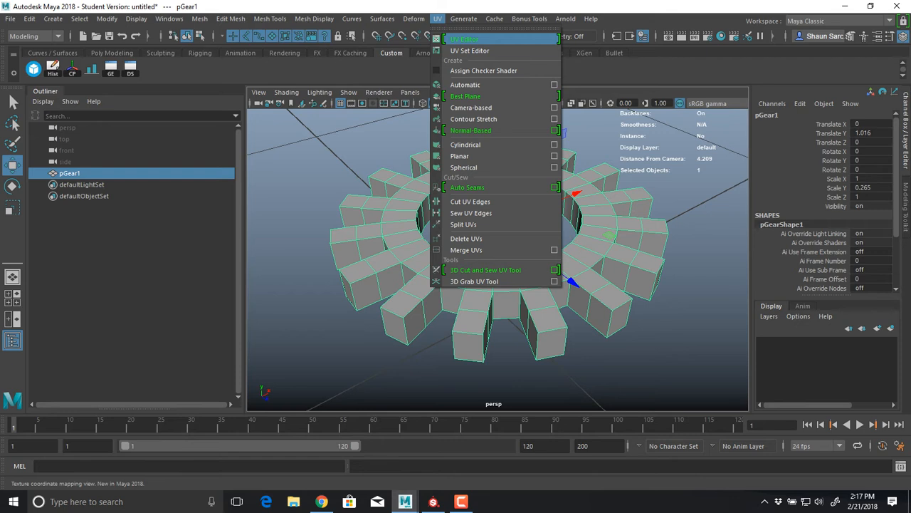
pyautogui.click(455, 39)
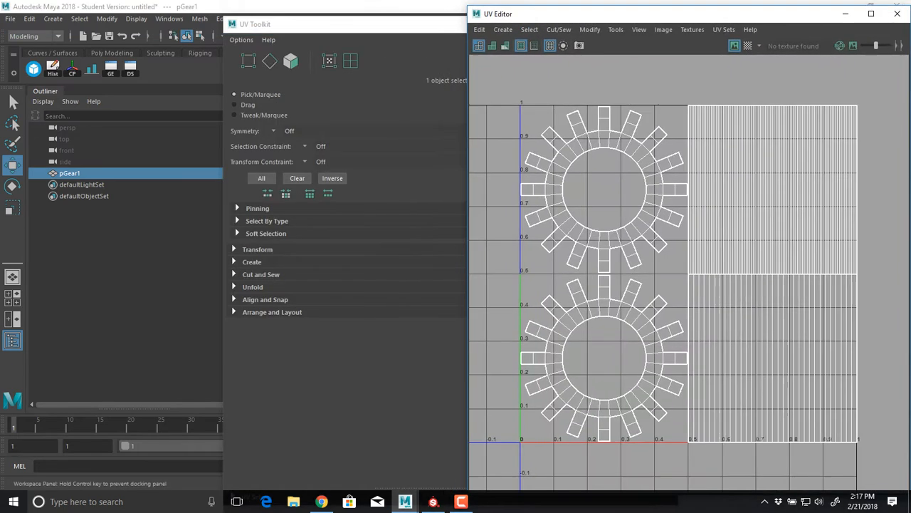
pyautogui.moveTo(612, 13); pyautogui.dragTo(612, 16)
pyautogui.moveTo(385, 24); pyautogui.dragTo(194, 27)
pyautogui.click(474, 27)
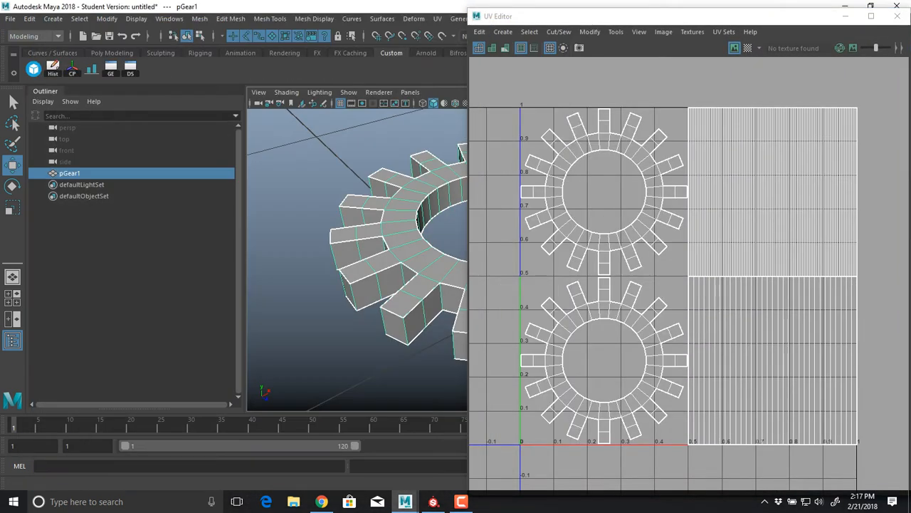
pyautogui.moveTo(468, 7); pyautogui.dragTo(98, 94)
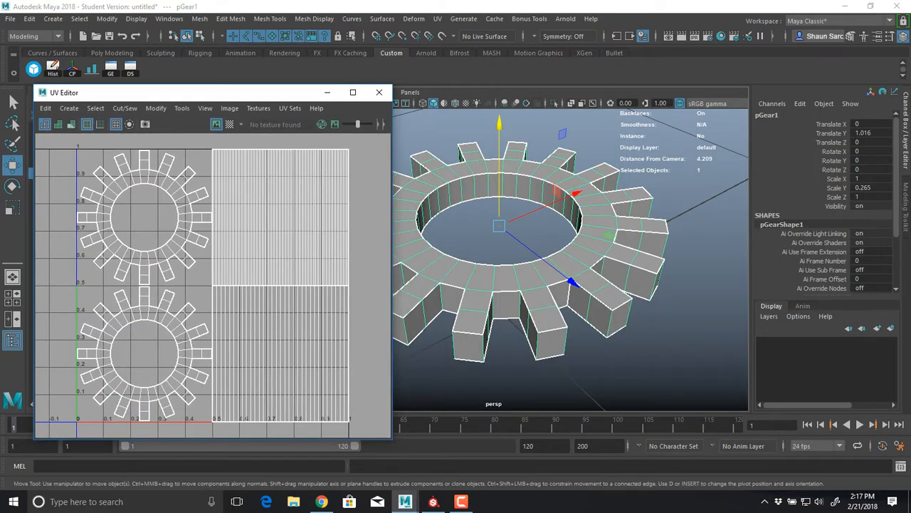
pyautogui.keyDown('alt'); pyautogui.moveTo(491, 242); pyautogui.dragTo(589, 243, button='middle'); pyautogui.keyUp('alt')
pyautogui.keyDown('alt'); pyautogui.moveTo(589, 242); pyautogui.dragTo(599, 222); pyautogui.keyUp('alt')
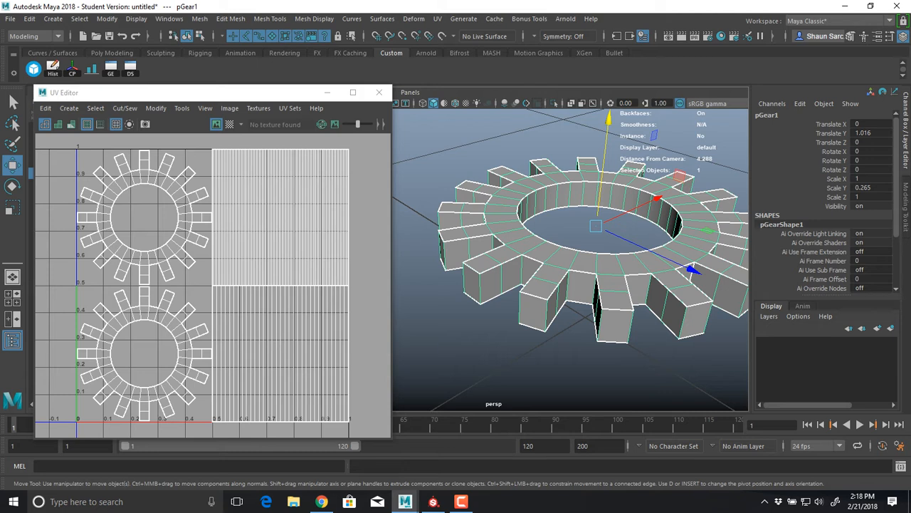
# Display the checker map on the gear and examine the pattern's stretching on its teeth up close
pyautogui.click(230, 124)
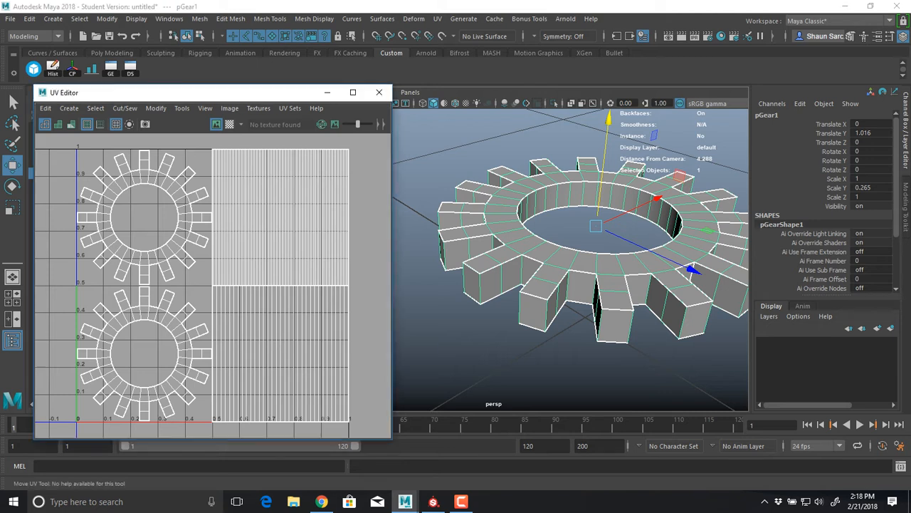
pyautogui.moveTo(570, 299)
pyautogui.keyDown('alt'); pyautogui.mouseDown()
pyautogui.moveTo(567, 271)
pyautogui.moveTo(570, 308)
pyautogui.mouseUp(); pyautogui.keyUp('alt')
pyautogui.scroll(7, 569, 272)
pyautogui.keyDown('alt'); pyautogui.moveTo(569, 308); pyautogui.dragTo(430, 310, button='middle'); pyautogui.keyUp('alt')
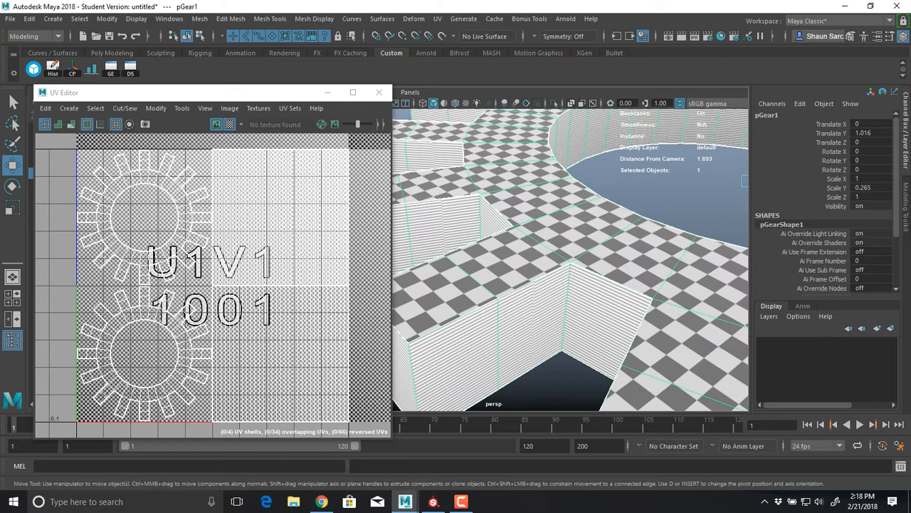
# Freeze the gear's transformations and unfold all of its UV shells, checking the checker pattern on the teeth
pyautogui.click(107, 18)
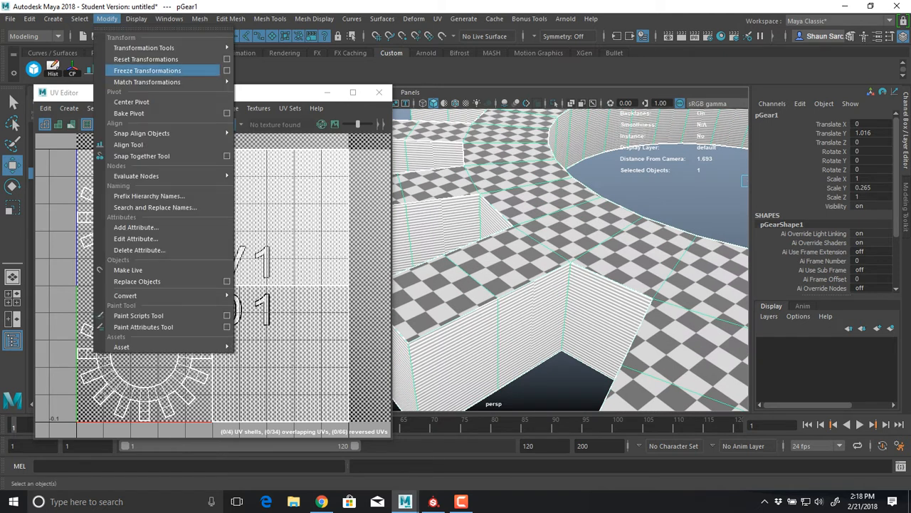
pyautogui.click(147, 71)
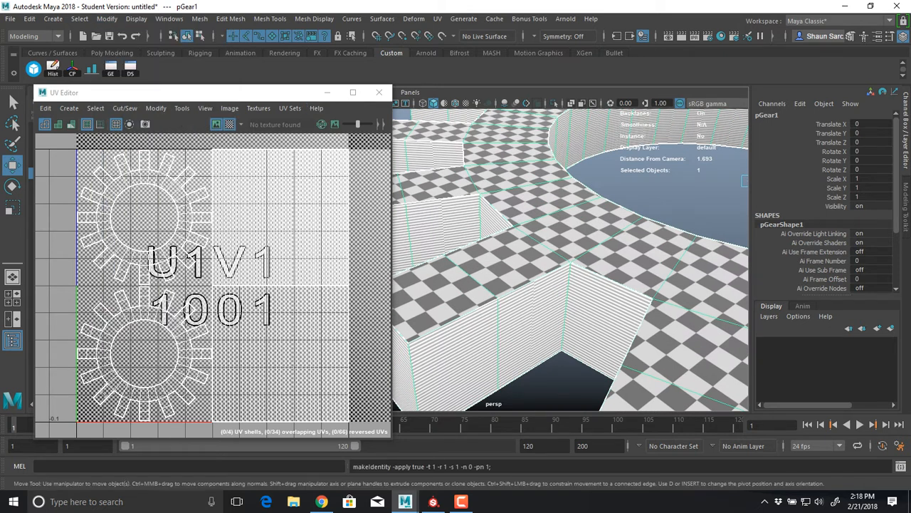
pyautogui.moveTo(208, 186); pyautogui.dragTo(167, 169, button='right')
pyautogui.scroll(-5, 286, 240)
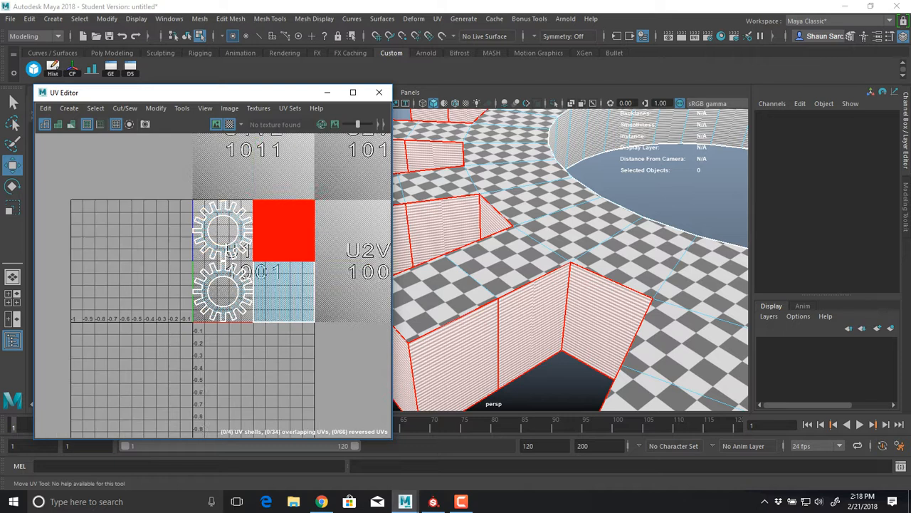
pyautogui.moveTo(118, 169); pyautogui.dragTo(384, 351)
pyautogui.keyDown('shift'); pyautogui.moveTo(263, 153); pyautogui.dragTo(148, 160, button='right'); pyautogui.keyUp('shift')
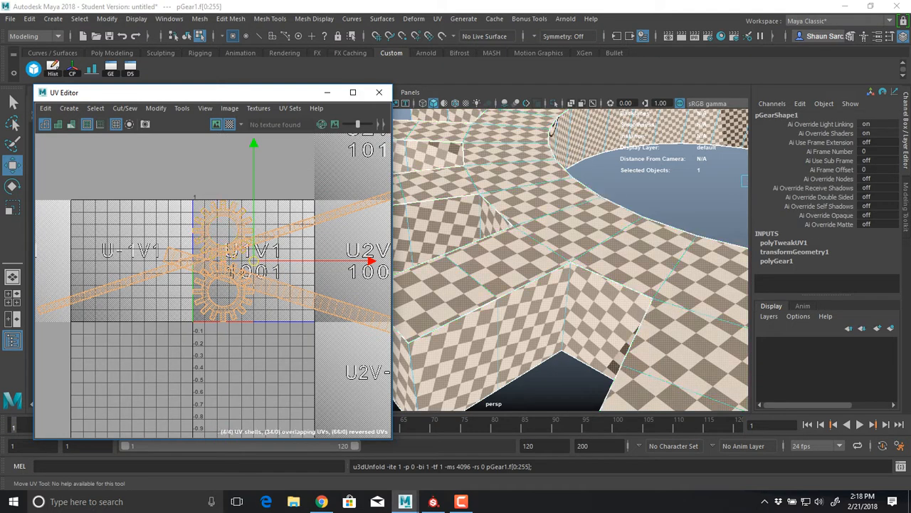
pyautogui.keyDown('alt'); pyautogui.moveTo(633, 324); pyautogui.dragTo(596, 329); pyautogui.keyUp('alt')
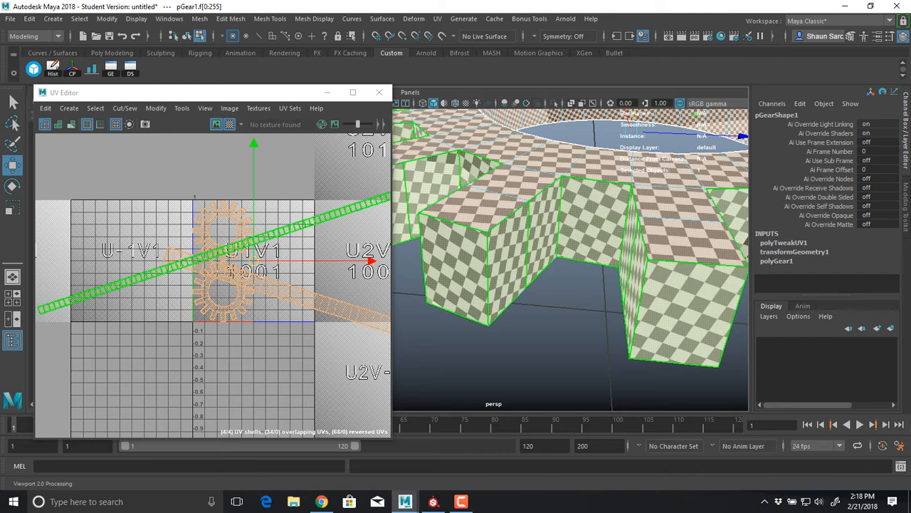
# Maximize the UV Editor and turn off the checker map display
pyautogui.doubleClick(286, 93)
pyautogui.scroll(-4, 574, 282)
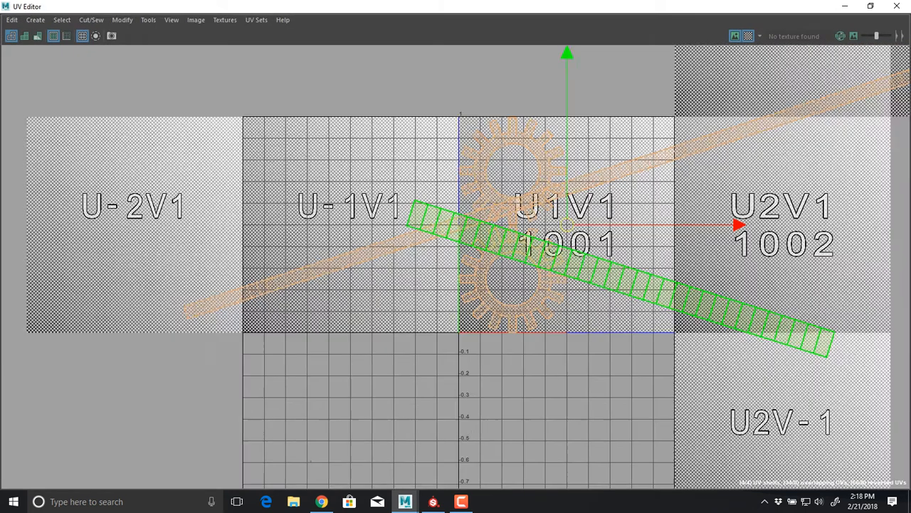
pyautogui.keyDown('alt'); pyautogui.moveTo(627, 263); pyautogui.dragTo(536, 271, button='middle'); pyautogui.keyUp('alt')
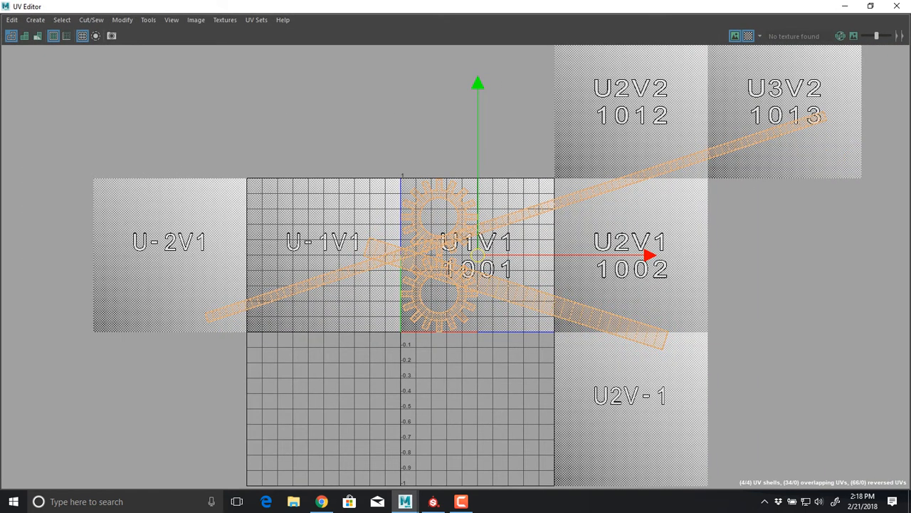
pyautogui.click(748, 36)
pyautogui.keyDown('alt'); pyautogui.moveTo(563, 214); pyautogui.dragTo(589, 167, button='middle'); pyautogui.keyUp('alt')
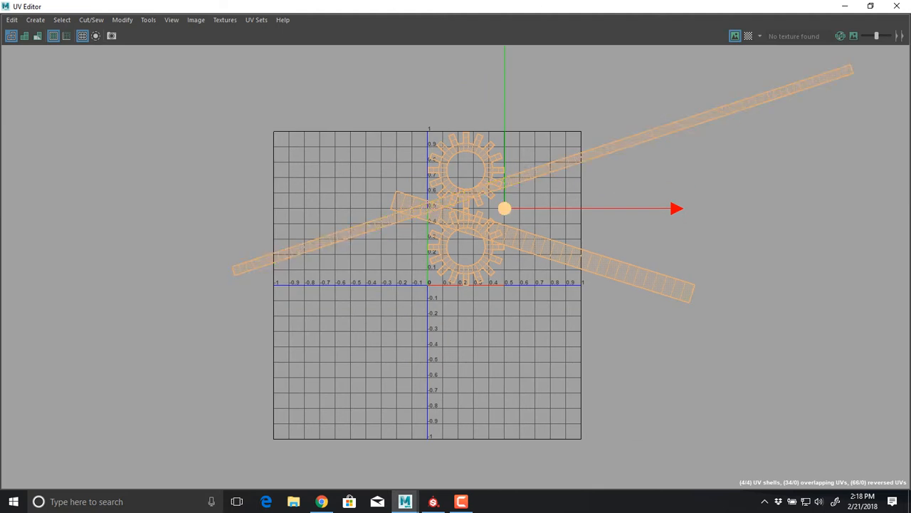
# Separate the overlapping UV shells by moving the long thin strip above the gear-shaped shells and the wider strip below them
pyautogui.click(578, 160)
pyautogui.moveTo(542, 169); pyautogui.dragTo(508, 79)
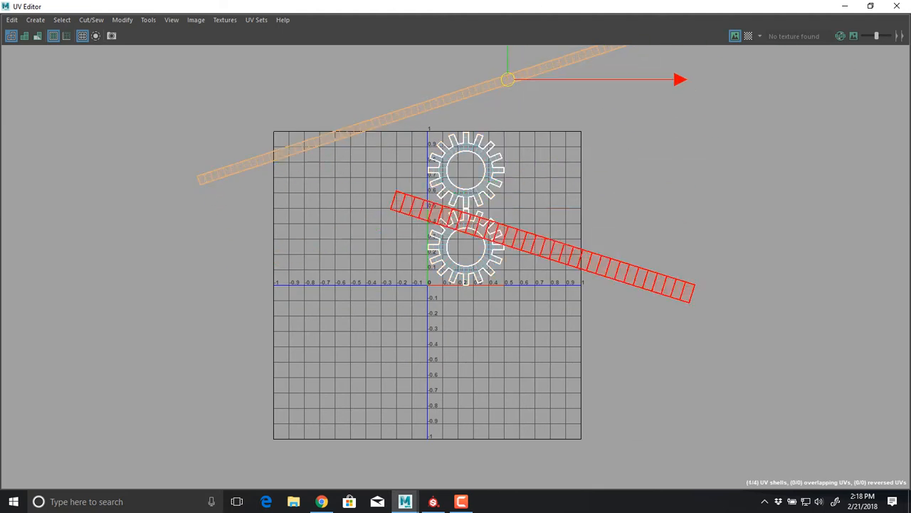
pyautogui.moveTo(541, 245); pyautogui.dragTo(424, 351)
pyautogui.moveTo(521, 183); pyautogui.dragTo(465, 239)
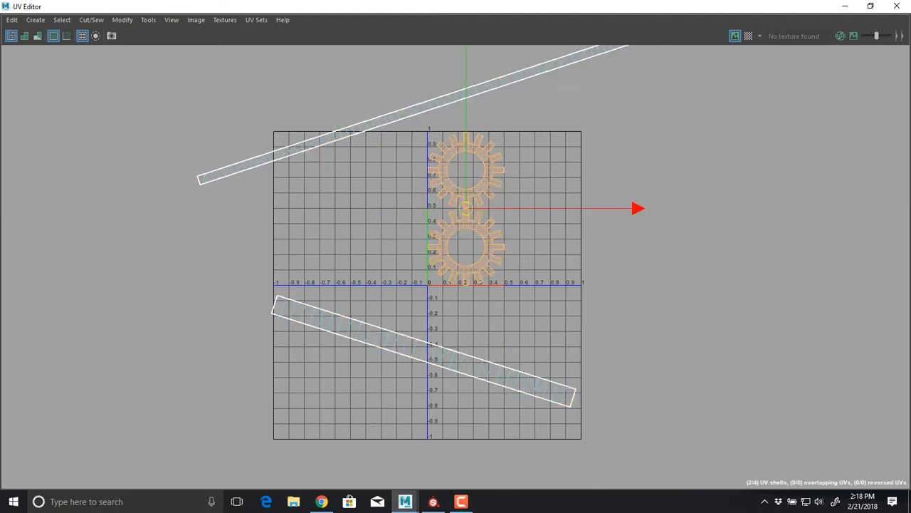
pyautogui.keyDown('alt'); pyautogui.moveTo(586, 183); pyautogui.dragTo(536, 185, button='right'); pyautogui.keyUp('alt')
pyautogui.keyDown('alt'); pyautogui.moveTo(535, 185); pyautogui.dragTo(498, 269, button='middle'); pyautogui.keyUp('alt')
pyautogui.click(499, 178)
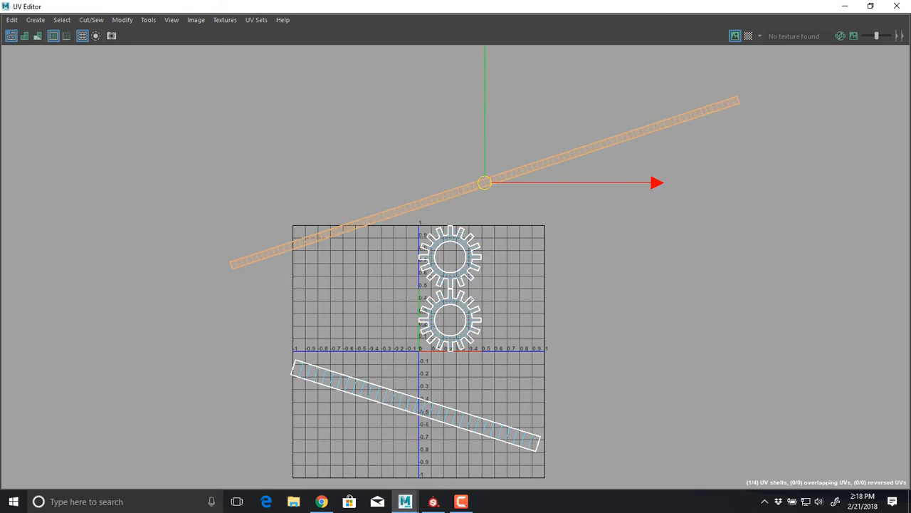
# Lay out all UV shells using Unfold3D with packing resolution 4096, texture map size 4096 and 5-pixel shell and tile padding
pyautogui.moveTo(335, 152); pyautogui.dragTo(507, 453)
pyautogui.keyDown('shift'); pyautogui.moveTo(388, 145); pyautogui.dragTo(317, 179, button='right'); pyautogui.keyUp('shift')
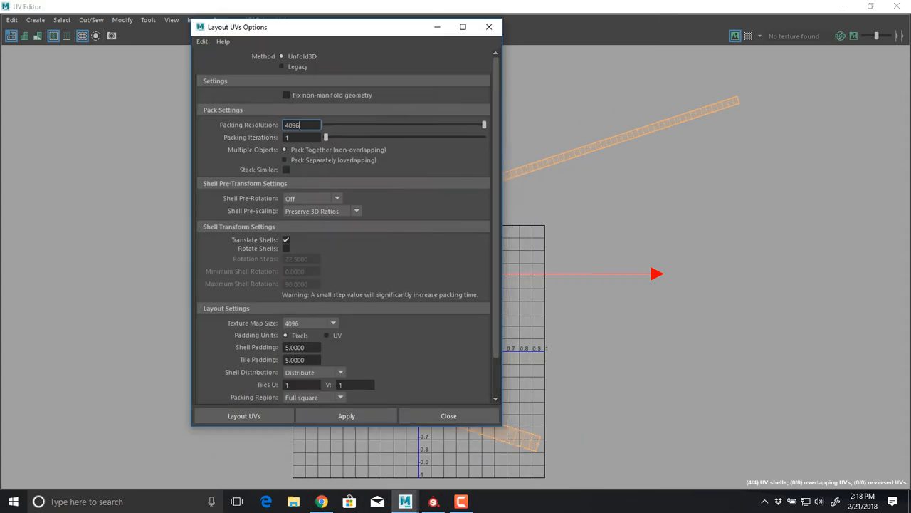
pyautogui.click(243, 416)
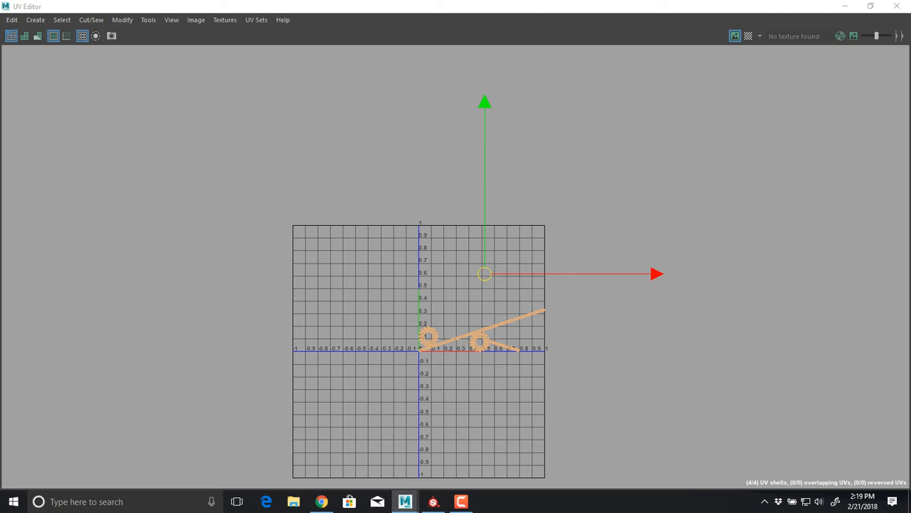
# Examine how the packed shells use the UV tile, selecting the long and short strips for comparison
pyautogui.click(598, 370)
pyautogui.scroll(6, 526, 363)
pyautogui.keyDown('alt'); pyautogui.moveTo(526, 363); pyautogui.dragTo(618, 358, button='middle'); pyautogui.keyUp('alt')
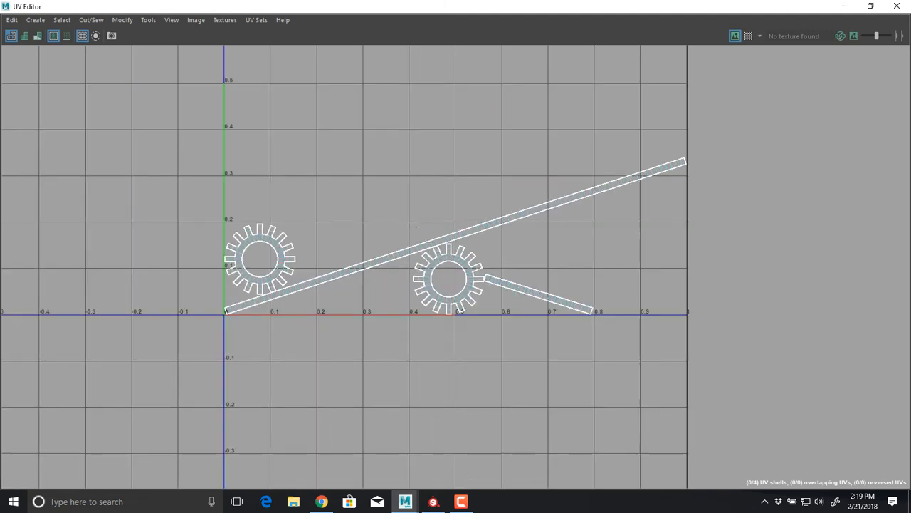
pyautogui.moveTo(455, 217); pyautogui.dragTo(549, 244)
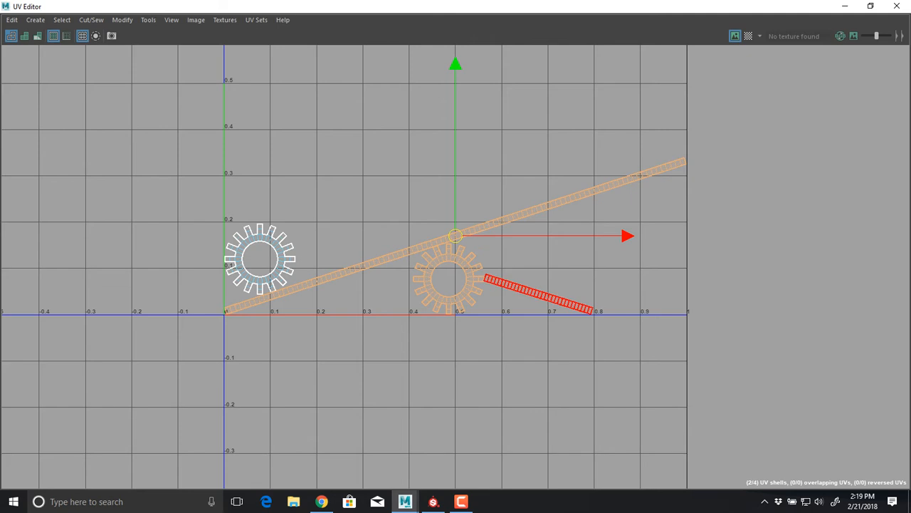
pyautogui.click(548, 296)
pyautogui.keyDown('shift'); pyautogui.click(515, 216); pyautogui.keyUp('shift')
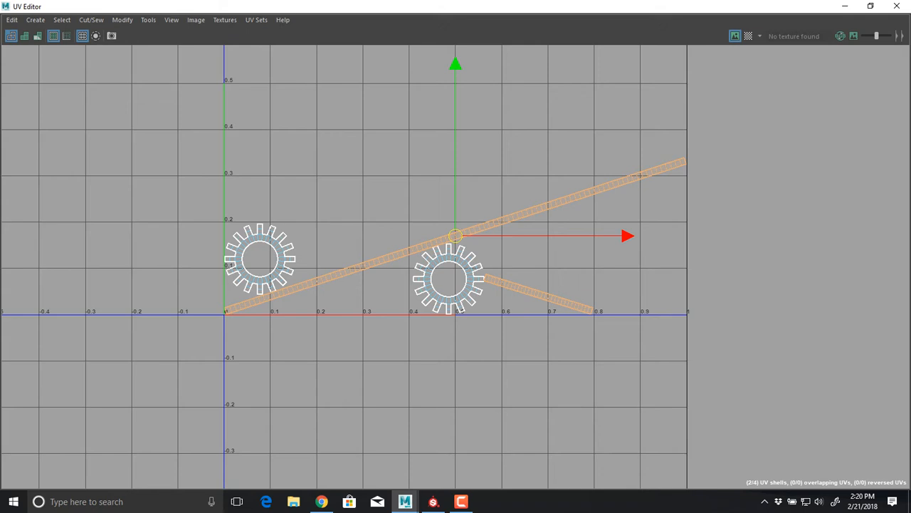
# Move the long strip shell up into the empty area above the gear-shaped shells and activate the Rotate tool
pyautogui.click(484, 226)
pyautogui.keyDown('alt'); pyautogui.moveTo(448, 193); pyautogui.dragTo(384, 199, button='right'); pyautogui.keyUp('alt')
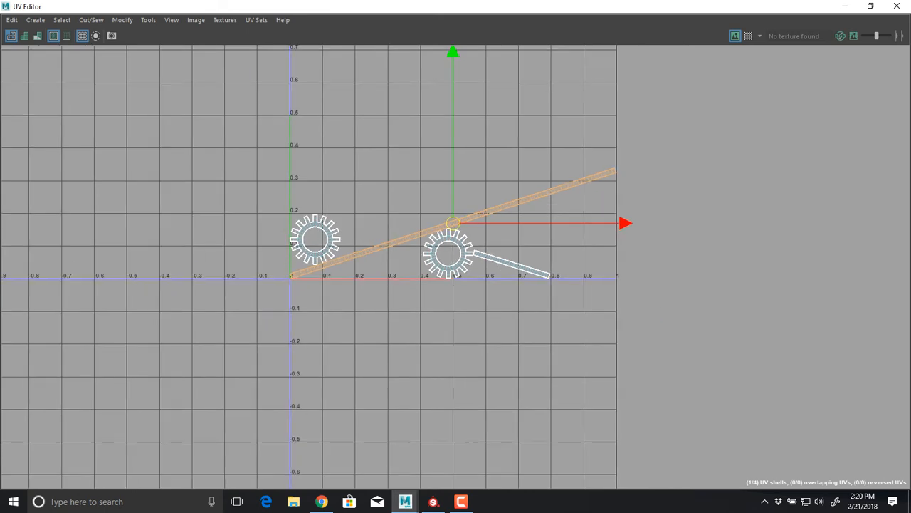
pyautogui.keyDown('alt'); pyautogui.moveTo(428, 206); pyautogui.dragTo(381, 266, button='middle'); pyautogui.keyUp('alt')
pyautogui.keyDown('alt'); pyautogui.moveTo(381, 266); pyautogui.dragTo(324, 269, button='right'); pyautogui.keyUp('alt')
pyautogui.keyDown('alt'); pyautogui.moveTo(324, 269); pyautogui.dragTo(265, 302, button='middle'); pyautogui.keyUp('alt')
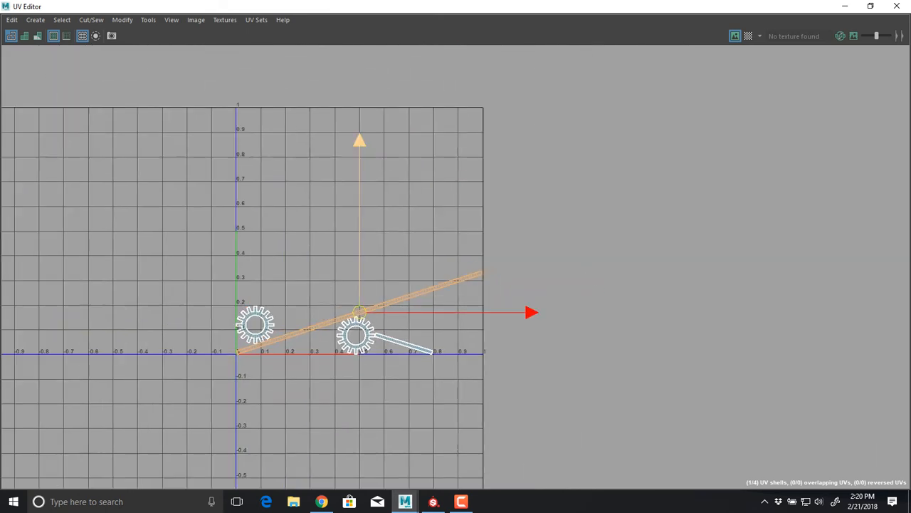
pyautogui.moveTo(359, 312); pyautogui.dragTo(368, 191)
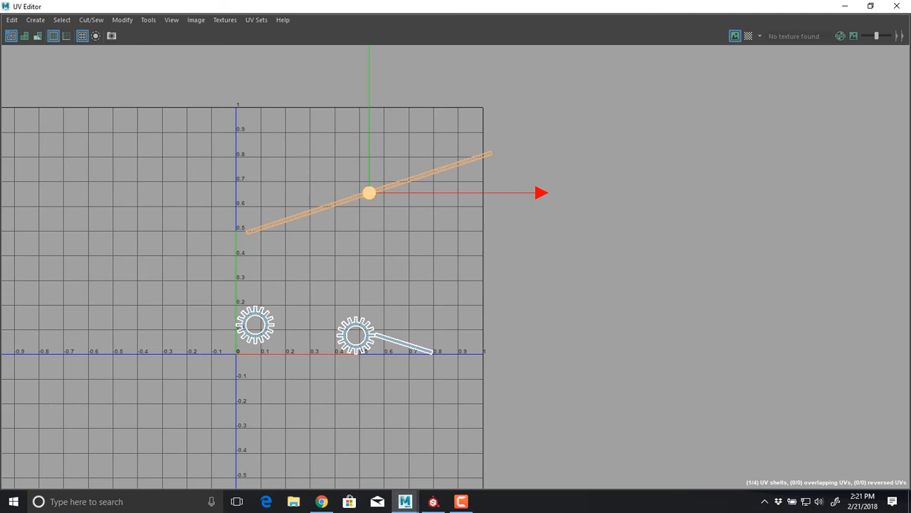
pyautogui.press('e')
pyautogui.moveTo(529, 235)
pyautogui.mouseDown()
pyautogui.moveTo(510, 104)
pyautogui.moveTo(451, 48)
pyautogui.moveTo(524, 250)
pyautogui.moveTo(533, 217)
pyautogui.moveTo(523, 132)
pyautogui.moveTo(529, 236)
pyautogui.mouseUp()
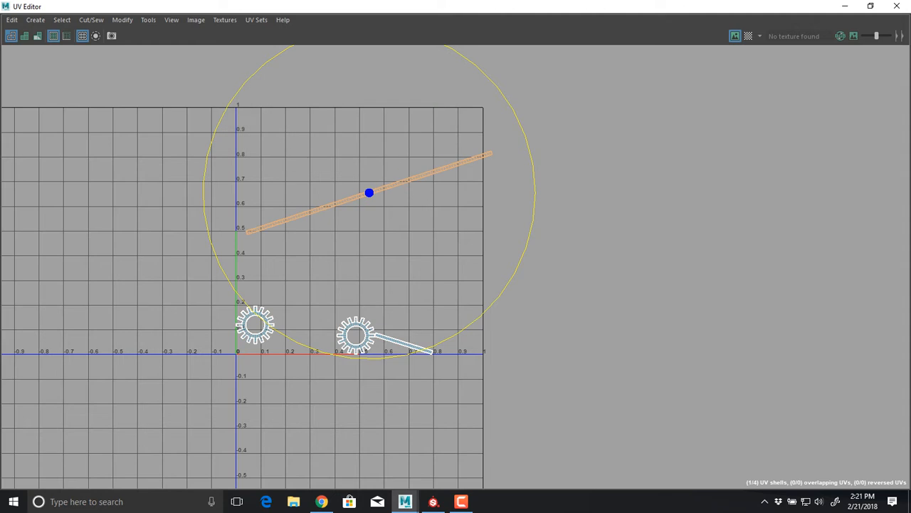
# Select three cross edges spaced along the long strip and cut the UVs there to split it into four shells
pyautogui.scroll(10, 278, 208)
pyautogui.moveTo(392, 275); pyautogui.dragTo(381, 171, button='right')
pyautogui.scroll(-4, 527, 228)
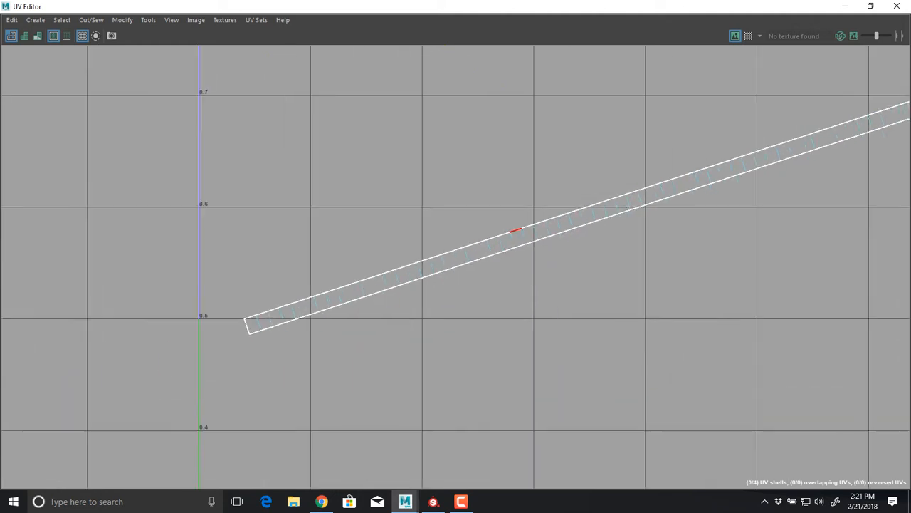
pyautogui.keyDown('alt'); pyautogui.moveTo(570, 221); pyautogui.dragTo(479, 256, button='middle'); pyautogui.keyUp('alt')
pyautogui.click(467, 260)
pyautogui.keyDown('alt'); pyautogui.moveTo(615, 222); pyautogui.dragTo(370, 299, button='middle'); pyautogui.keyUp('alt')
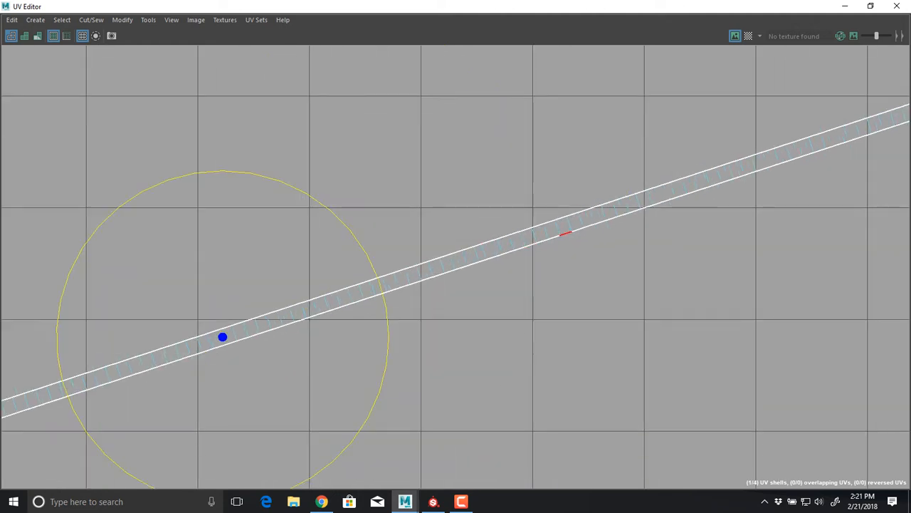
pyautogui.keyDown('shift'); pyautogui.click(575, 230); pyautogui.keyUp('shift')
pyautogui.hotkey('ctrl', 'z')
pyautogui.keyDown('shift'); pyautogui.click(569, 225); pyautogui.keyUp('shift')
pyautogui.keyDown('alt'); pyautogui.moveTo(819, 151); pyautogui.dragTo(589, 256, button='middle'); pyautogui.keyUp('alt')
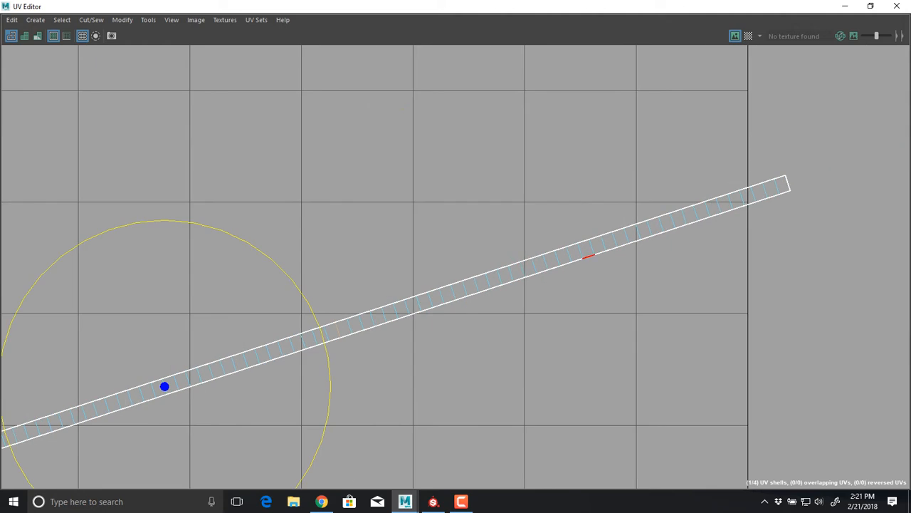
pyautogui.keyDown('shift'); pyautogui.click(524, 269); pyautogui.keyUp('shift')
pyautogui.keyDown('shift'); pyautogui.moveTo(503, 192); pyautogui.dragTo(485, 201, button='right'); pyautogui.keyUp('shift')
pyautogui.scroll(-6, 535, 237)
pyautogui.keyDown('alt'); pyautogui.moveTo(534, 236); pyautogui.dragTo(544, 135, button='middle'); pyautogui.keyUp('alt')
pyautogui.press('w')
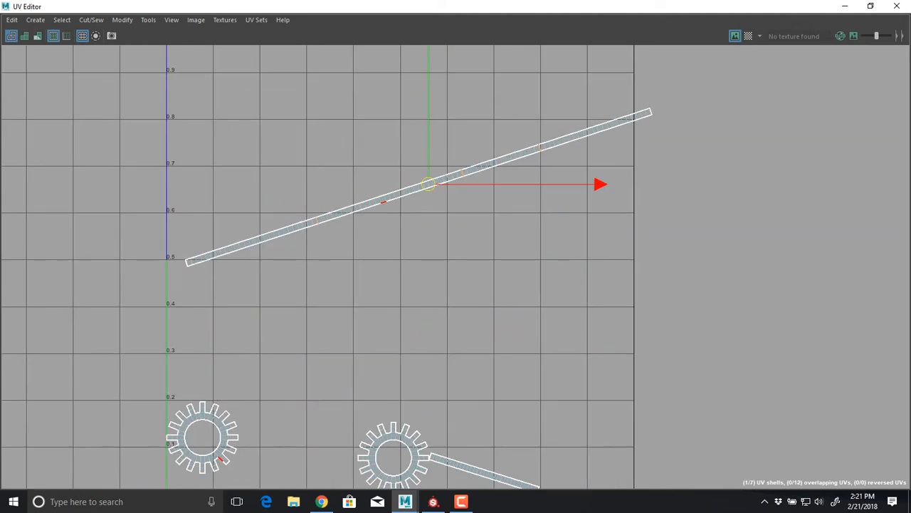
# Select all UV shells, including both gear shapes, and lay them out again within the UV tile
pyautogui.moveTo(384, 215); pyautogui.dragTo(361, 198, button='right')
pyautogui.moveTo(252, 117); pyautogui.dragTo(601, 464)
pyautogui.keyDown('alt'); pyautogui.moveTo(595, 445); pyautogui.dragTo(577, 292, button='middle'); pyautogui.keyUp('alt')
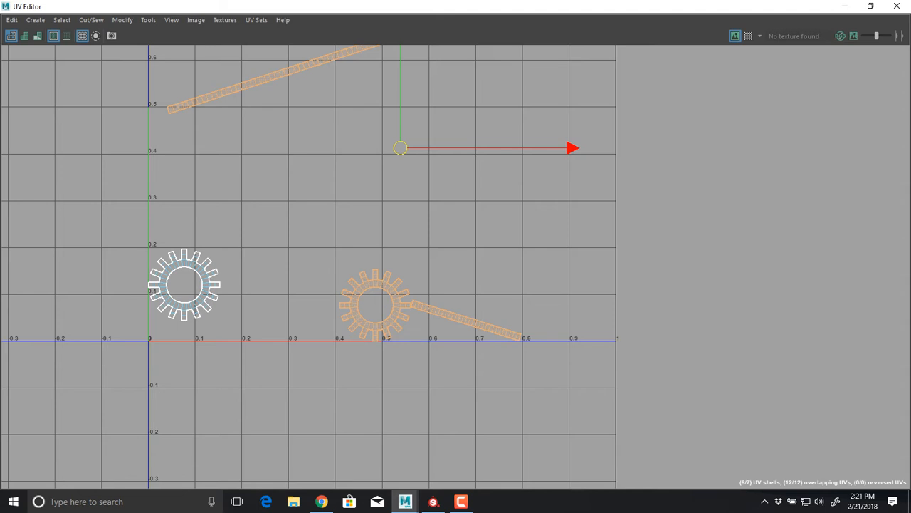
pyautogui.keyDown('shift'); pyautogui.click(184, 284); pyautogui.keyUp('shift')
pyautogui.keyDown('shift'); pyautogui.moveTo(244, 152); pyautogui.dragTo(121, 193, button='right'); pyautogui.keyUp('shift')
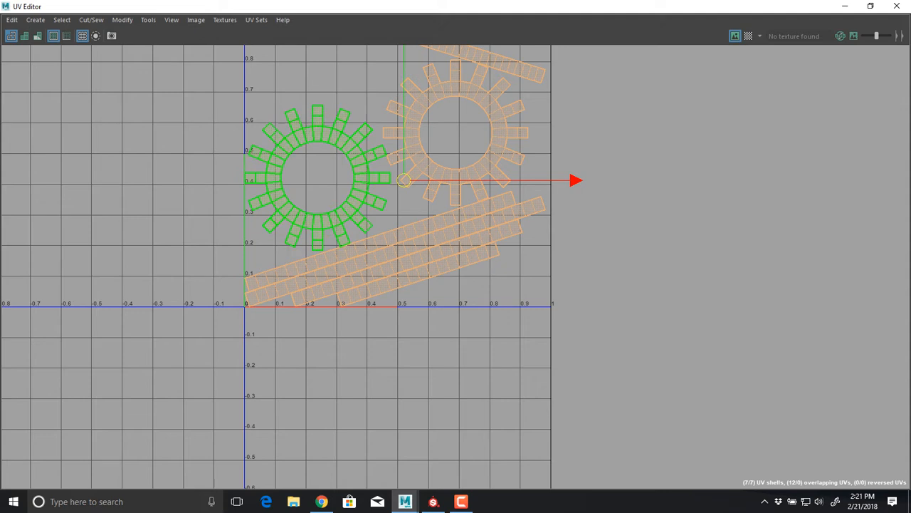
pyautogui.keyDown('alt'); pyautogui.moveTo(388, 87); pyautogui.dragTo(434, 227, button='middle'); pyautogui.keyUp('alt')
pyautogui.scroll(-3, 435, 226)
pyautogui.keyDown('alt'); pyautogui.moveTo(470, 278); pyautogui.dragTo(439, 227, button='middle'); pyautogui.keyUp('alt')
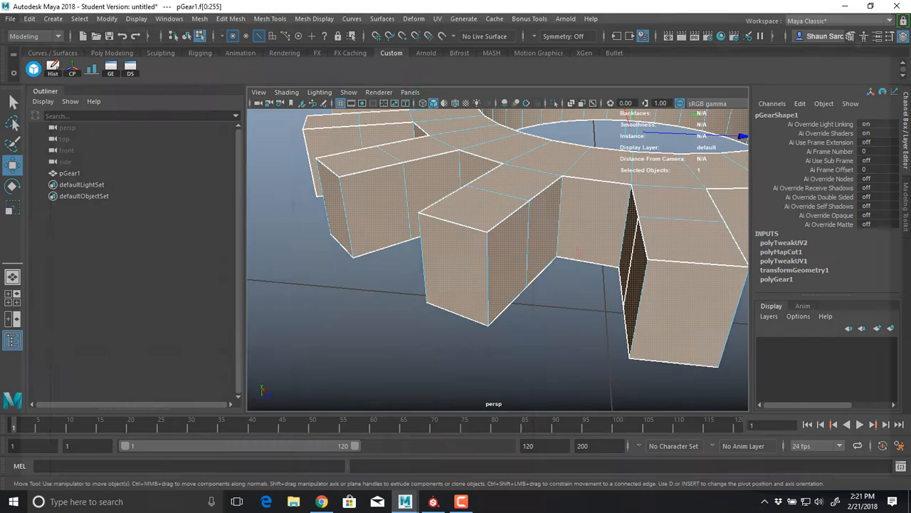
# Apply an automatic UV projection to all of the gear's faces in the main window
pyautogui.click(413, 19)
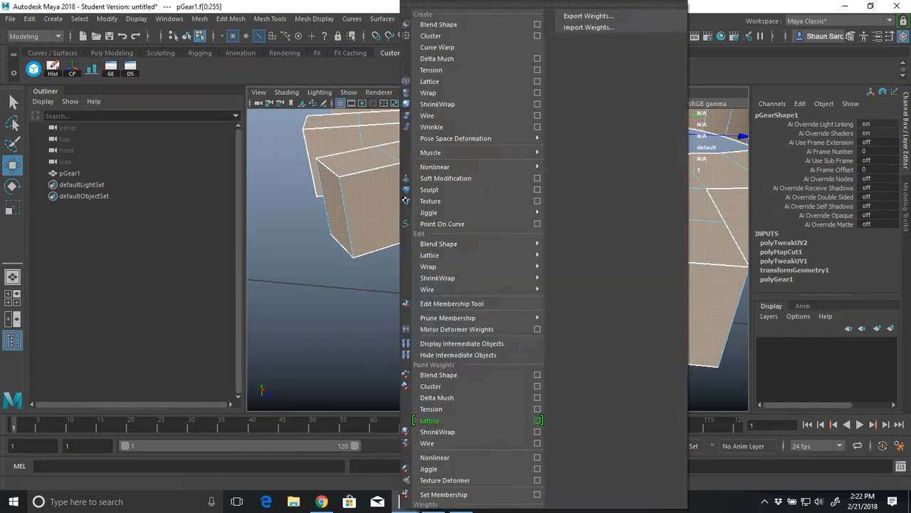
pyautogui.moveTo(382, 19)
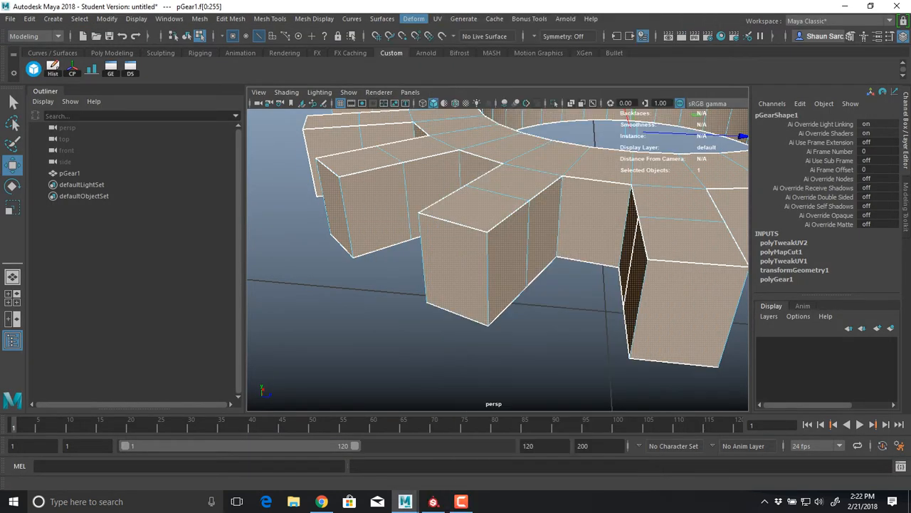
pyautogui.click(438, 19)
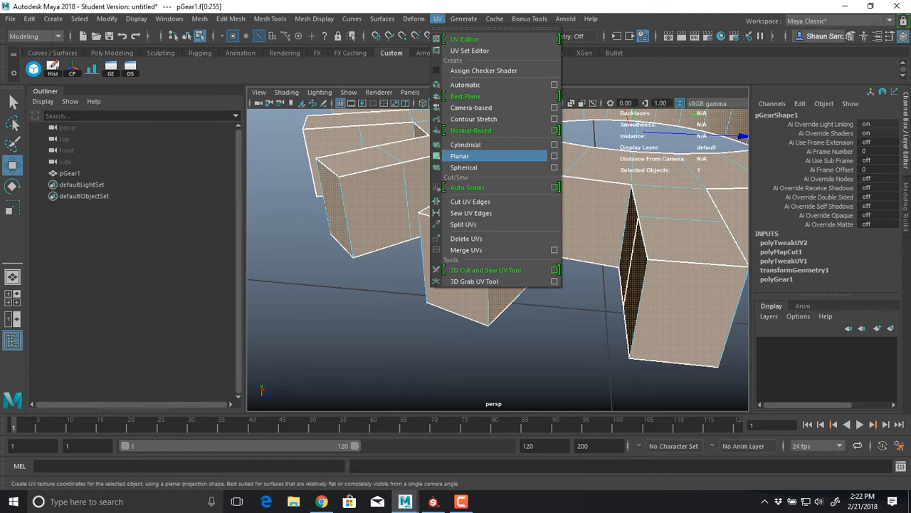
pyautogui.click(466, 85)
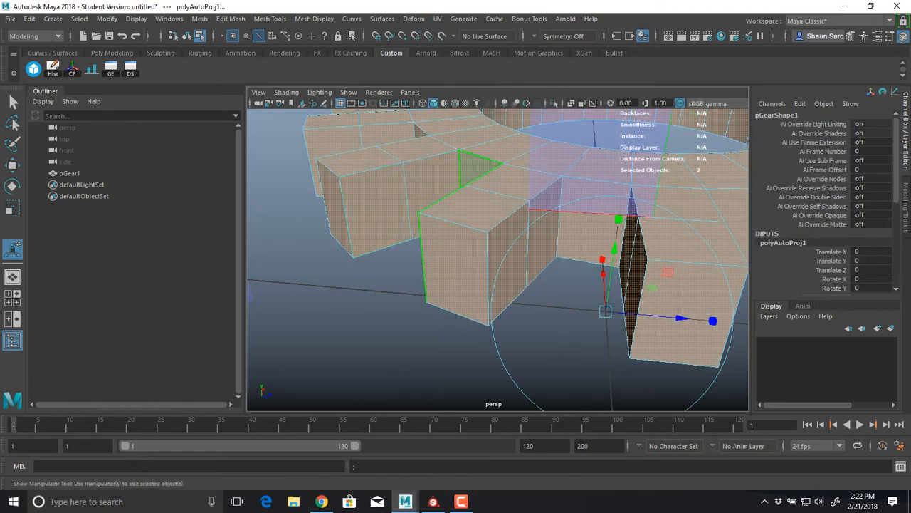
# Select the whole gear object and reopen the UV Editor to view its automatically projected layout
pyautogui.click(69, 173)
pyautogui.click(438, 19)
pyautogui.click(470, 39)
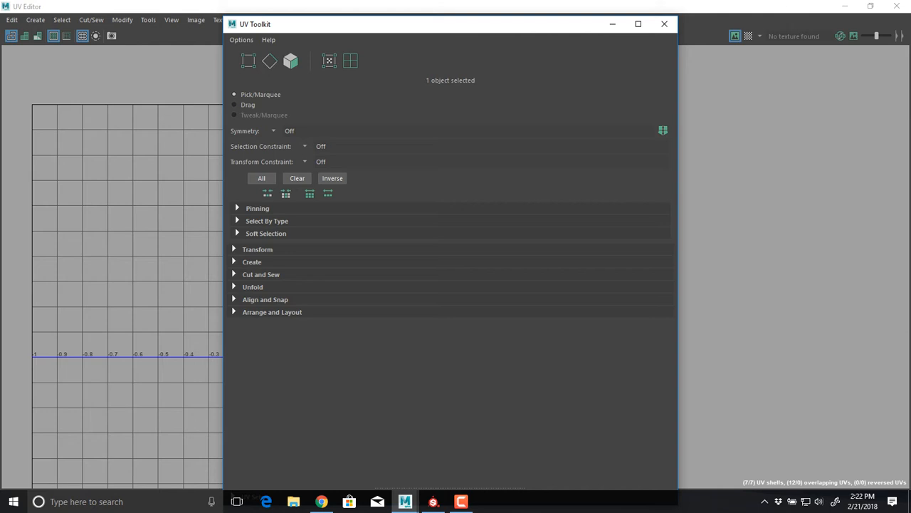
pyautogui.click(669, 24)
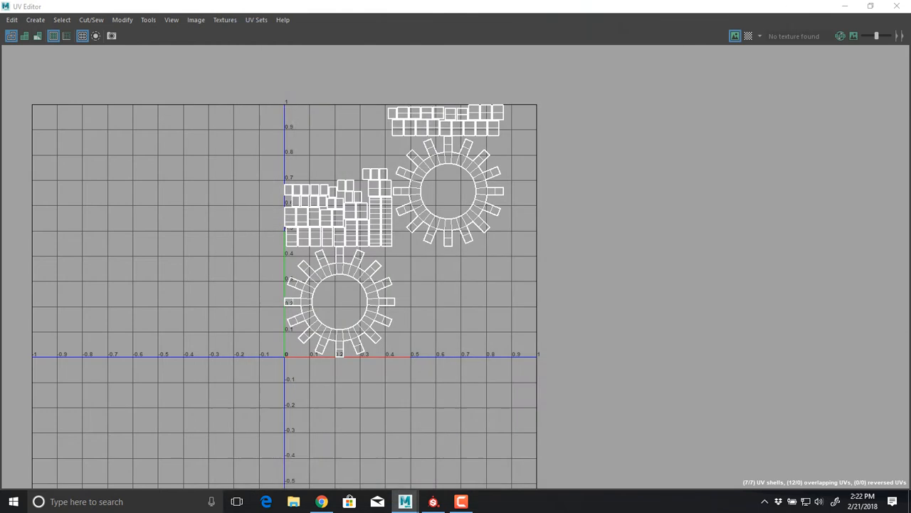
# Select both gear-shaped shells of the automatic projection and move them sideways, clear of the small side shells
pyautogui.keyDown('alt'); pyautogui.moveTo(399, 227); pyautogui.dragTo(456, 292, button='middle'); pyautogui.keyUp('alt')
pyautogui.keyDown('alt'); pyautogui.moveTo(455, 292); pyautogui.dragTo(556, 287, button='right'); pyautogui.keyUp('alt')
pyautogui.keyDown('alt'); pyautogui.moveTo(556, 286); pyautogui.dragTo(550, 170, button='middle'); pyautogui.keyUp('alt')
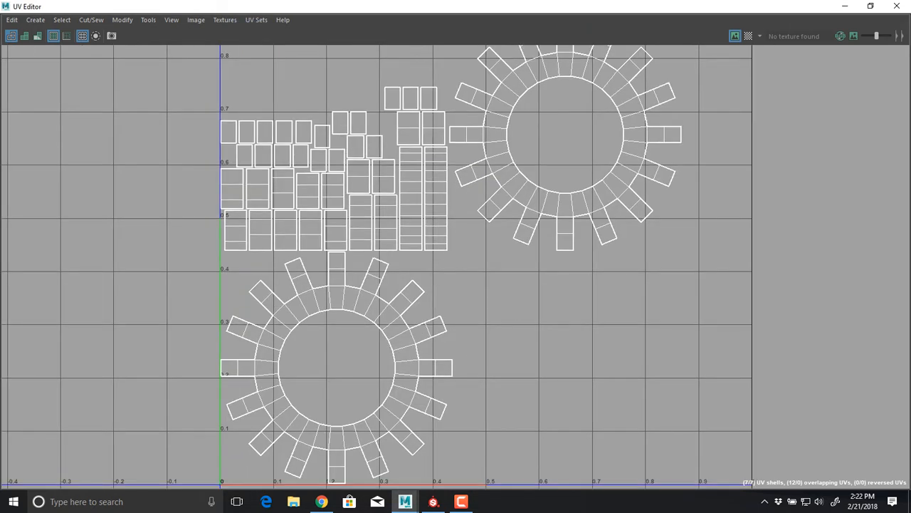
pyautogui.moveTo(486, 191); pyautogui.dragTo(508, 175, button='right')
pyautogui.click(507, 178)
pyautogui.keyDown('shift'); pyautogui.click(393, 320); pyautogui.keyUp('shift')
pyautogui.press('w')
pyautogui.moveTo(451, 251); pyautogui.dragTo(807, 285)
pyautogui.keyDown('alt'); pyautogui.moveTo(808, 284); pyautogui.dragTo(788, 285, button='right'); pyautogui.keyUp('alt')
# Select the two groups of small side shells in turn to examine how the automatic projection split them
pyautogui.keyDown('alt'); pyautogui.moveTo(788, 284); pyautogui.dragTo(807, 466, button='middle'); pyautogui.keyUp('alt')
pyautogui.moveTo(532, 456); pyautogui.dragTo(249, 276)
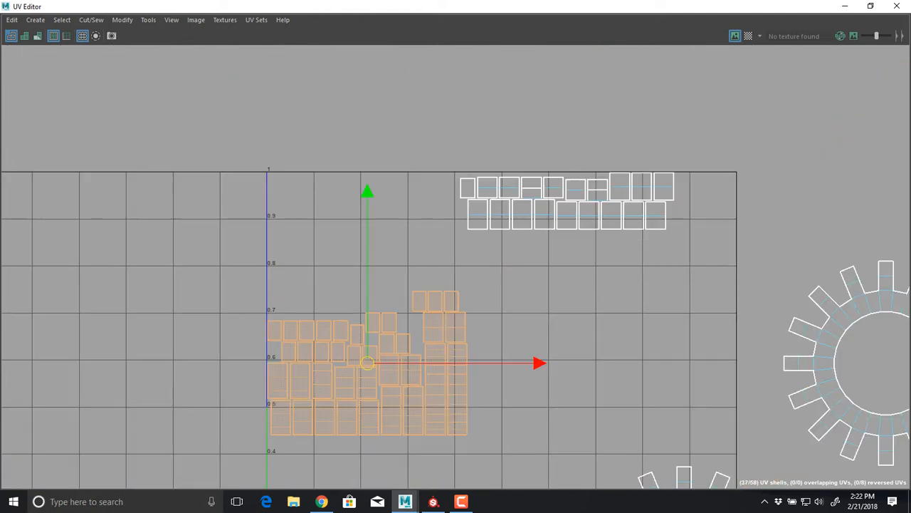
pyautogui.moveTo(698, 148); pyautogui.dragTo(443, 246)
pyautogui.click(381, 281)
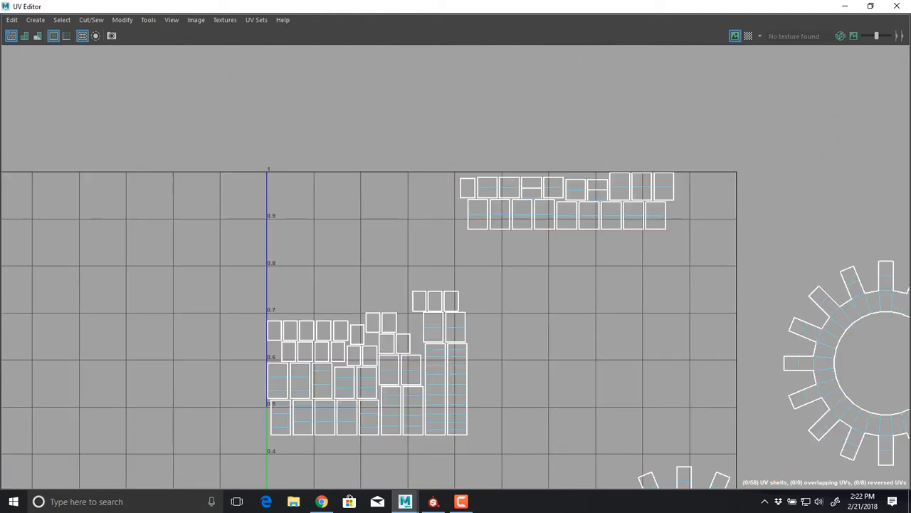
# Apply a spherical UV projection to the whole gear and bring the UV Editor back to full size
pyautogui.moveTo(491, 7); pyautogui.dragTo(468, 208)
pyautogui.moveTo(491, 160); pyautogui.dragTo(516, 141, button='right')
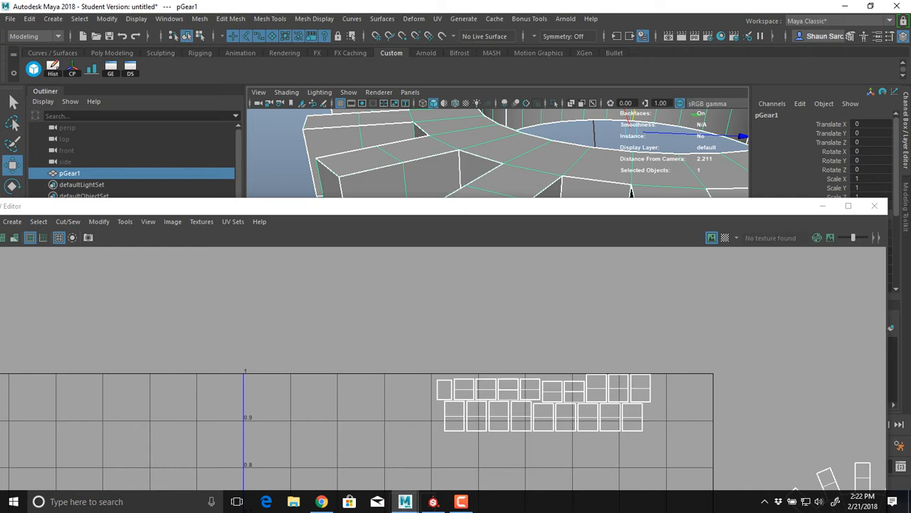
pyautogui.click(438, 19)
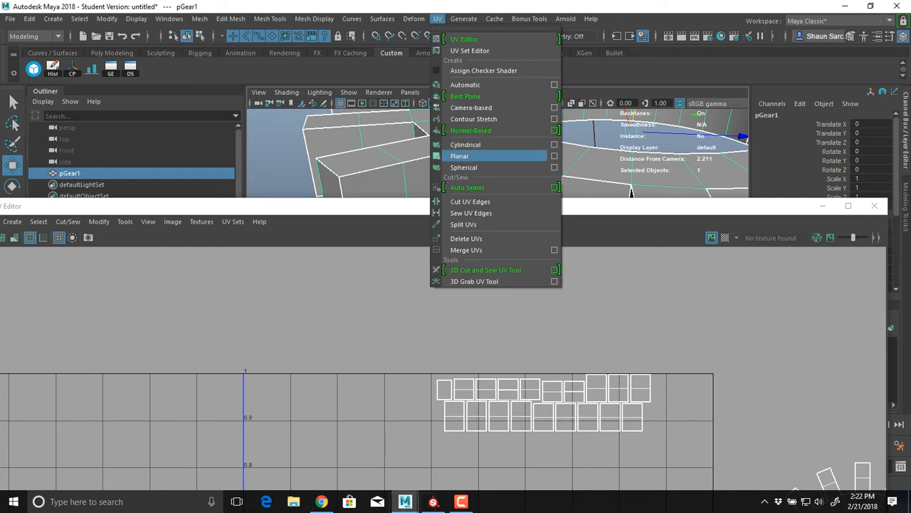
pyautogui.click(464, 167)
pyautogui.click(849, 206)
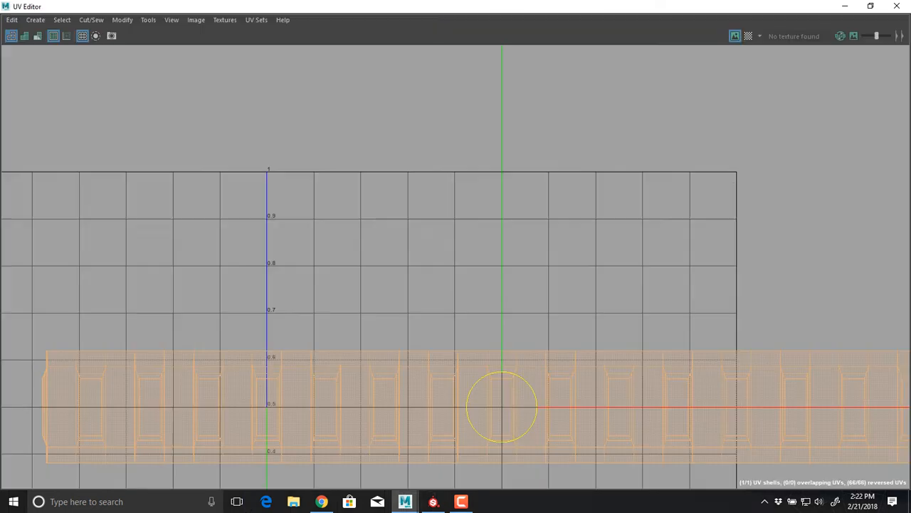
# Select the spherically projected strip shell and shift it slightly within the UV Editor
pyautogui.scroll(-6, 641, 361)
pyautogui.keyDown('alt'); pyautogui.moveTo(638, 360); pyautogui.dragTo(579, 153, button='middle'); pyautogui.keyUp('alt')
pyautogui.press('w')
pyautogui.moveTo(436, 175); pyautogui.dragTo(443, 147, button='right')
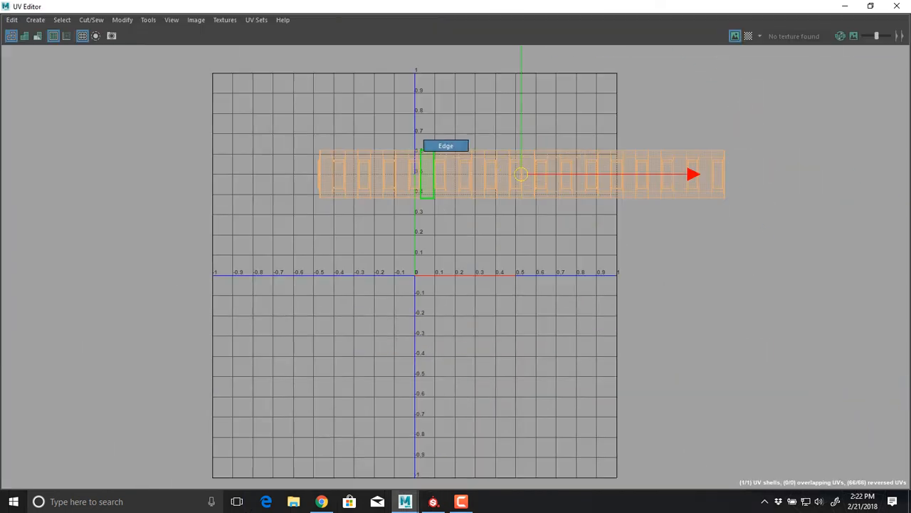
pyautogui.click(440, 159)
pyautogui.click(459, 175)
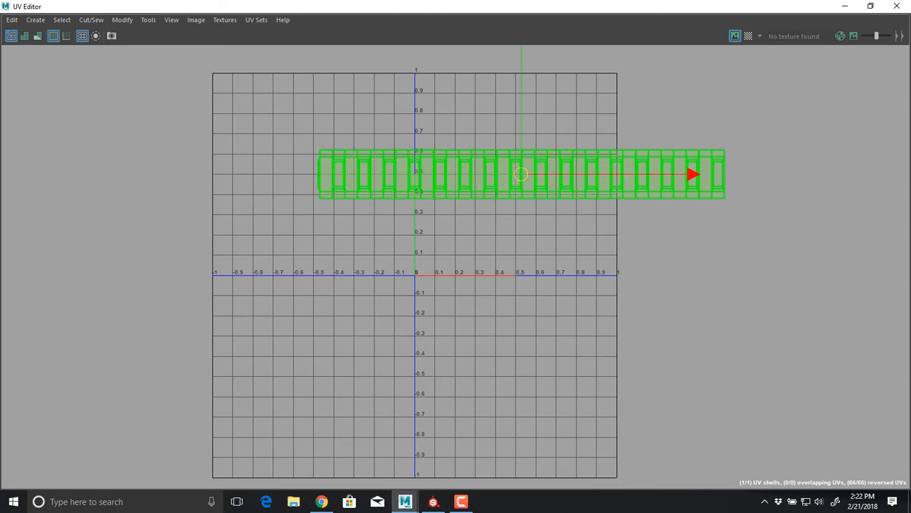
pyautogui.moveTo(521, 173); pyautogui.dragTo(506, 158)
# Turn on the checker map and examine the texture distortion on the gear in the viewport
pyautogui.moveTo(507, 6); pyautogui.dragTo(530, 239)
pyautogui.click(773, 271)
pyautogui.keyDown('alt'); pyautogui.moveTo(466, 187); pyautogui.dragTo(523, 166); pyautogui.keyUp('alt')
pyautogui.doubleClick(455, 240)
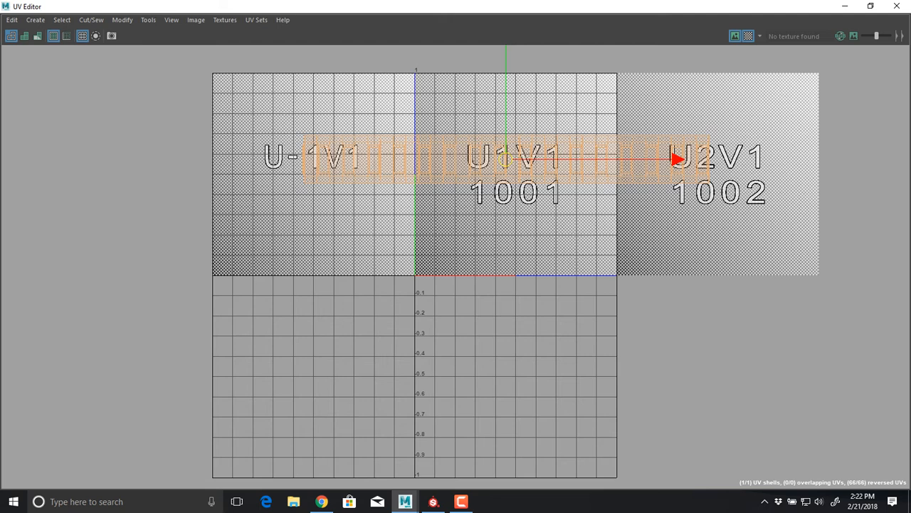
# In wireframe, select the gear's side faces and invert the selection to get only the top and bottom faces, returning to shaded display
pyautogui.moveTo(455, 7); pyautogui.dragTo(480, 361)
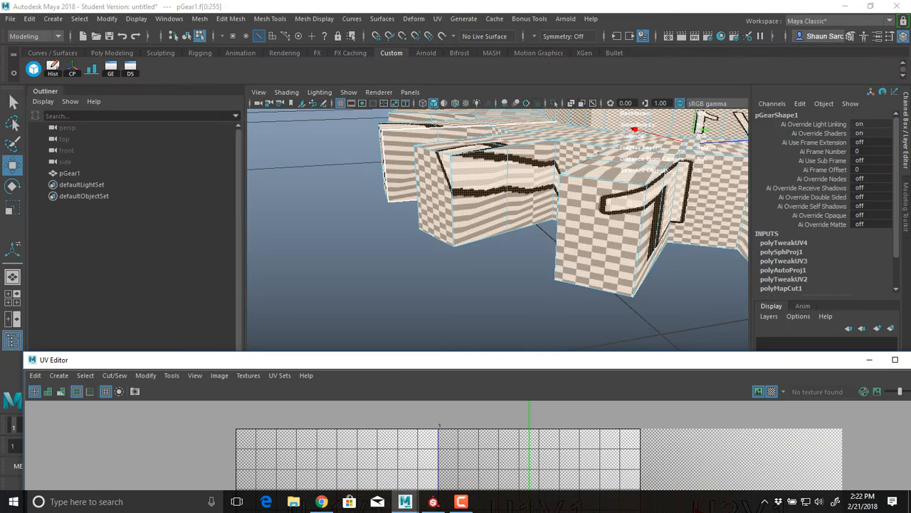
pyautogui.moveTo(491, 246)
pyautogui.keyDown('alt'); pyautogui.mouseDown()
pyautogui.moveTo(463, 256)
pyautogui.moveTo(479, 221)
pyautogui.mouseUp(); pyautogui.keyUp('alt')
pyautogui.scroll(-3, 478, 214)
pyautogui.press('4')
pyautogui.rightClick(439, 173)
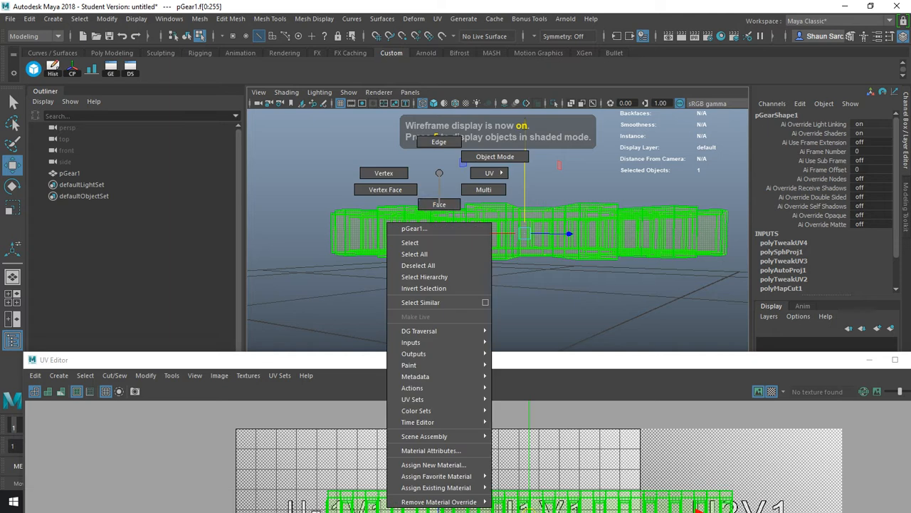
pyautogui.click(439, 204)
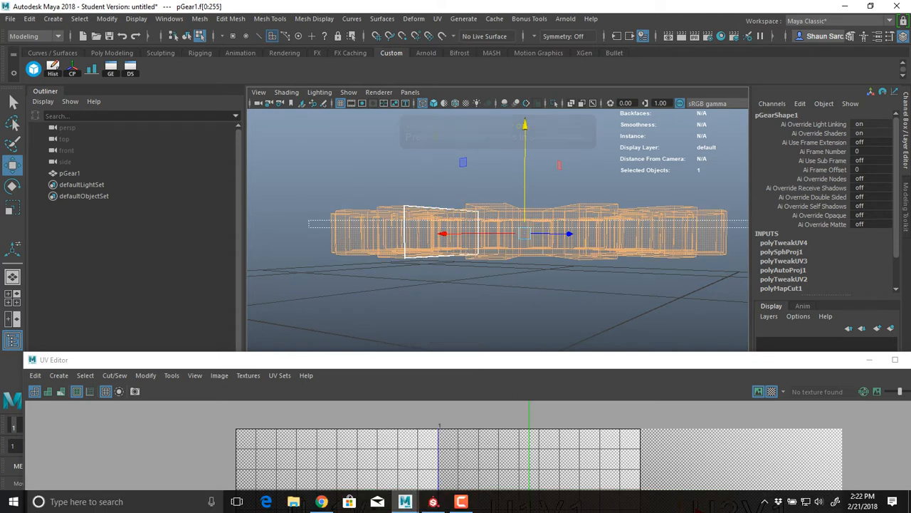
pyautogui.moveTo(309, 225); pyautogui.dragTo(747, 228)
pyautogui.scroll(-4, 677, 227)
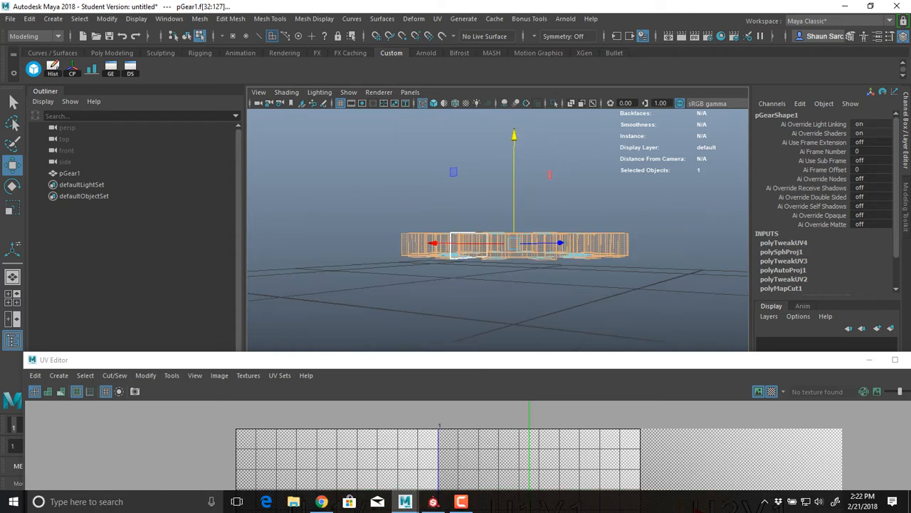
pyautogui.keyDown('shift'); pyautogui.moveTo(360, 191); pyautogui.dragTo(700, 314); pyautogui.keyUp('shift')
pyautogui.press('5')
pyautogui.moveTo(498, 185)
pyautogui.keyDown('alt'); pyautogui.mouseDown()
pyautogui.moveTo(507, 274)
pyautogui.moveTo(498, 292)
pyautogui.moveTo(498, 168)
pyautogui.moveTo(503, 256)
pyautogui.mouseUp(); pyautogui.keyUp('alt')
# Apply a planar UV projection to the selected faces from the Y axis, fitted to the bounding box
pyautogui.click(437, 19)
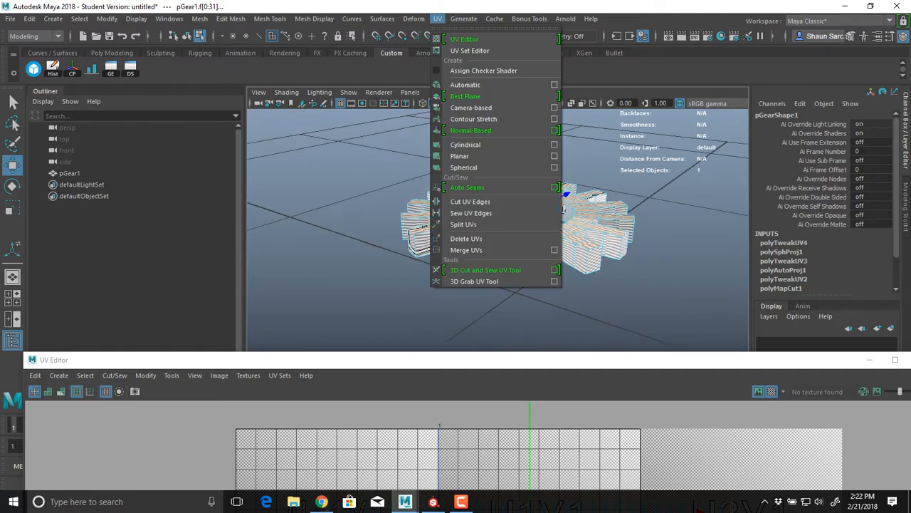
pyautogui.click(554, 156)
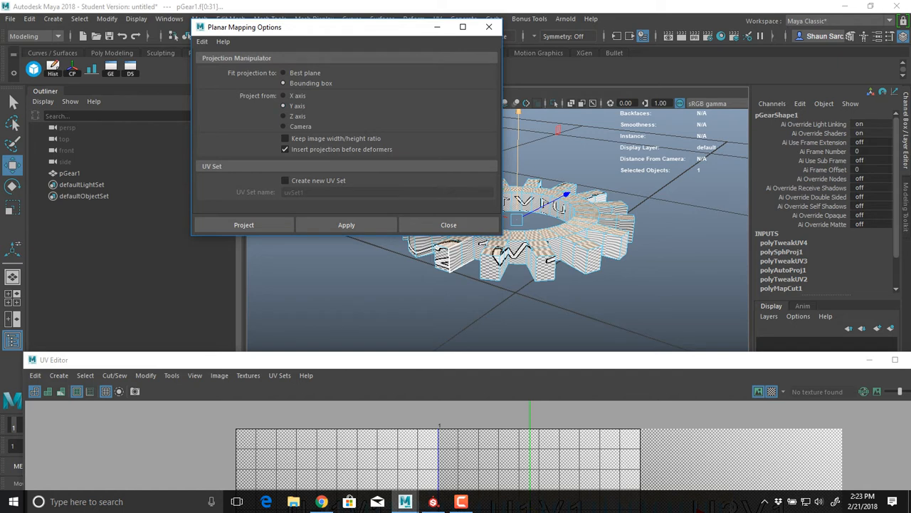
pyautogui.click(243, 224)
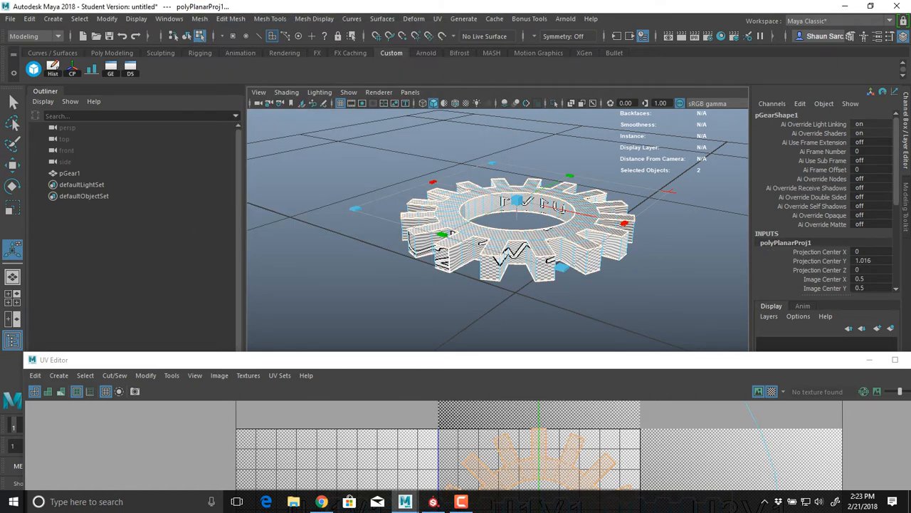
# Hide the background image in the UV Editor and move the overlapping gear-shaped shells away from the side strip
pyautogui.moveTo(249, 360); pyautogui.dragTo(238, 2)
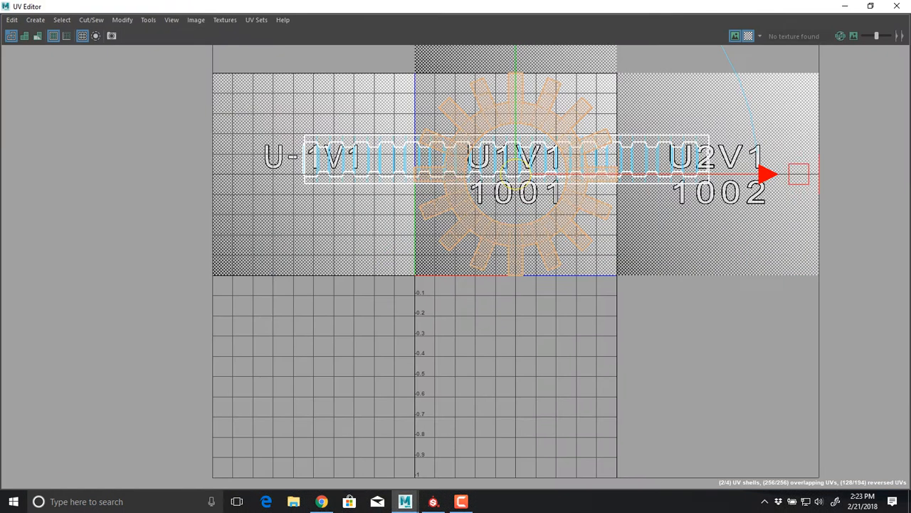
pyautogui.click(212, 41)
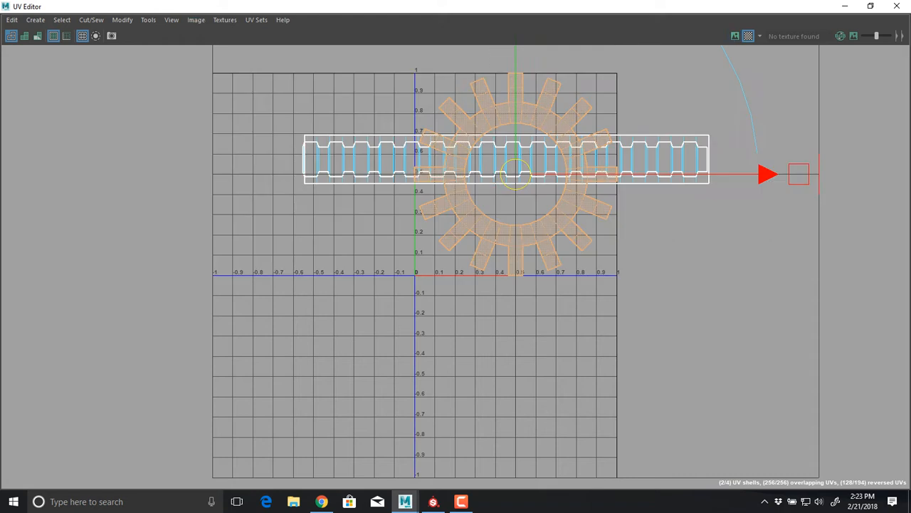
pyautogui.keyDown('alt'); pyautogui.moveTo(506, 174); pyautogui.dragTo(514, 216, button='middle'); pyautogui.keyUp('alt')
pyautogui.moveTo(522, 216); pyautogui.dragTo(181, 202)
pyautogui.keyDown('alt'); pyautogui.moveTo(520, 199); pyautogui.dragTo(691, 182, button='middle'); pyautogui.keyUp('alt')
pyautogui.click(370, 230)
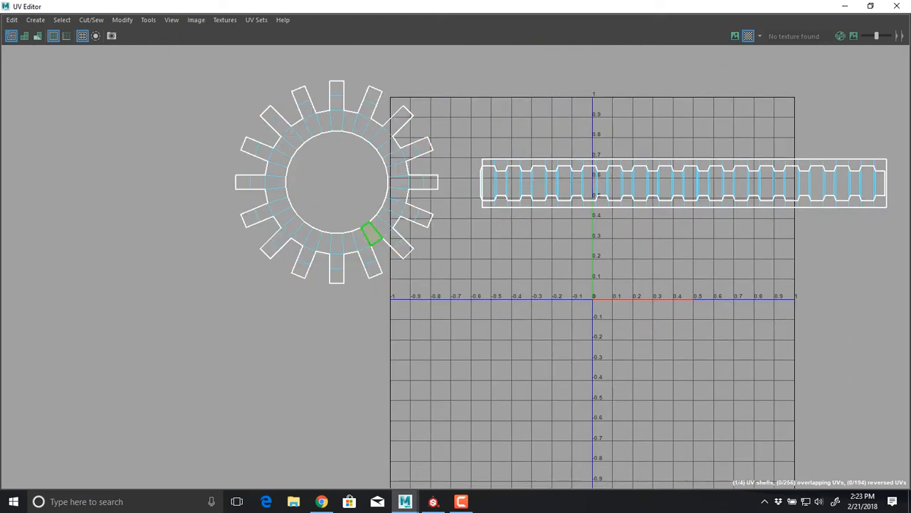
# Select one of the two stacked gear-shaped shells and move it diagonally below the other to separate them
pyautogui.rightClick(381, 252)
pyautogui.moveTo(381, 251); pyautogui.dragTo(355, 237, button='right')
pyautogui.scroll(1, 355, 237)
pyautogui.click(356, 237)
pyautogui.moveTo(335, 178); pyautogui.dragTo(138, 304)
pyautogui.scroll(-3, 498, 306)
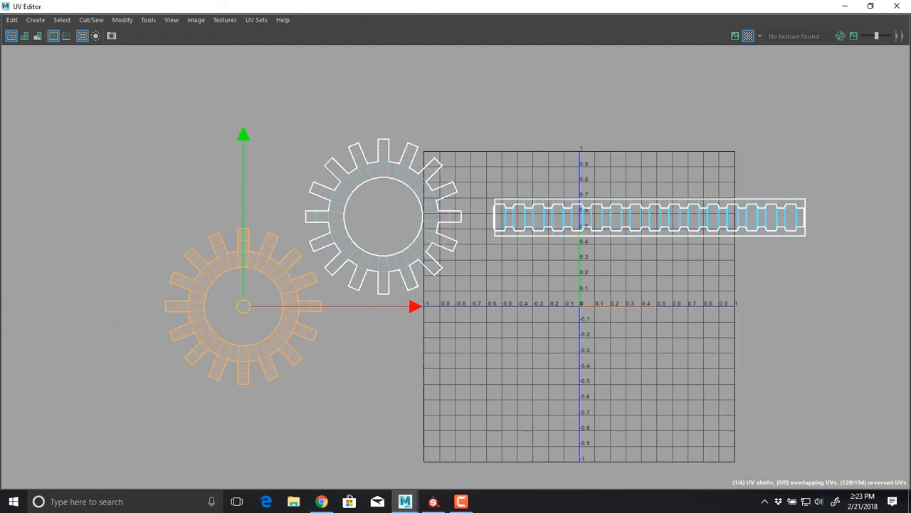
# Select the side strip shells and apply a cylindrical UV projection to the gear's inner and outer side faces
pyautogui.keyDown('alt'); pyautogui.moveTo(497, 306); pyautogui.dragTo(347, 333, button='middle'); pyautogui.keyUp('alt')
pyautogui.moveTo(338, 165); pyautogui.dragTo(512, 310)
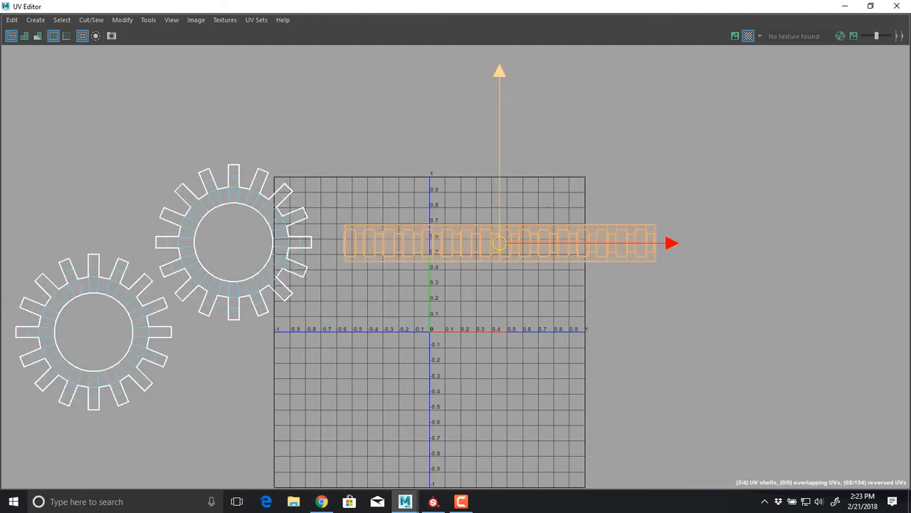
pyautogui.moveTo(399, 7); pyautogui.dragTo(660, 428)
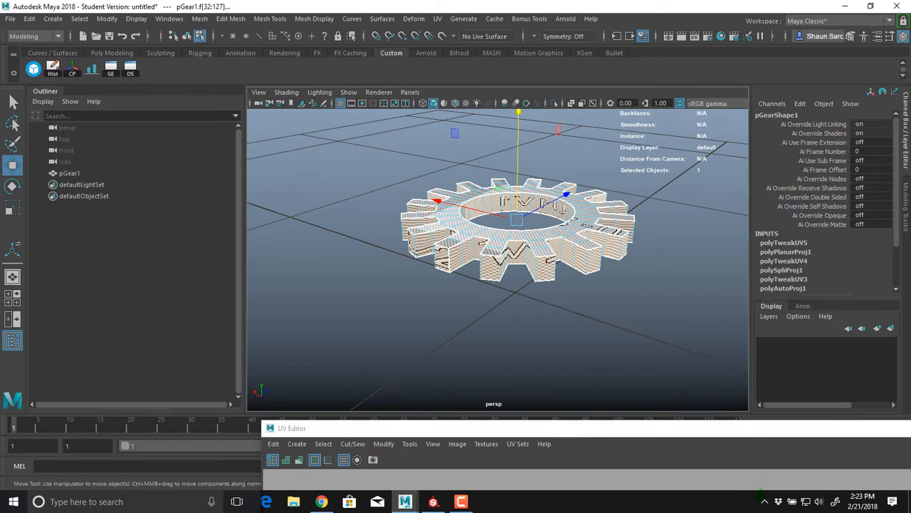
pyautogui.scroll(4, 512, 270)
pyautogui.moveTo(512, 271)
pyautogui.keyDown('alt'); pyautogui.mouseDown()
pyautogui.moveTo(520, 242)
pyautogui.moveTo(537, 235)
pyautogui.moveTo(530, 299)
pyautogui.moveTo(509, 306)
pyautogui.moveTo(534, 308)
pyautogui.moveTo(521, 302)
pyautogui.mouseUp(); pyautogui.keyUp('alt')
pyautogui.press('4')
pyautogui.scroll(-3, 521, 302)
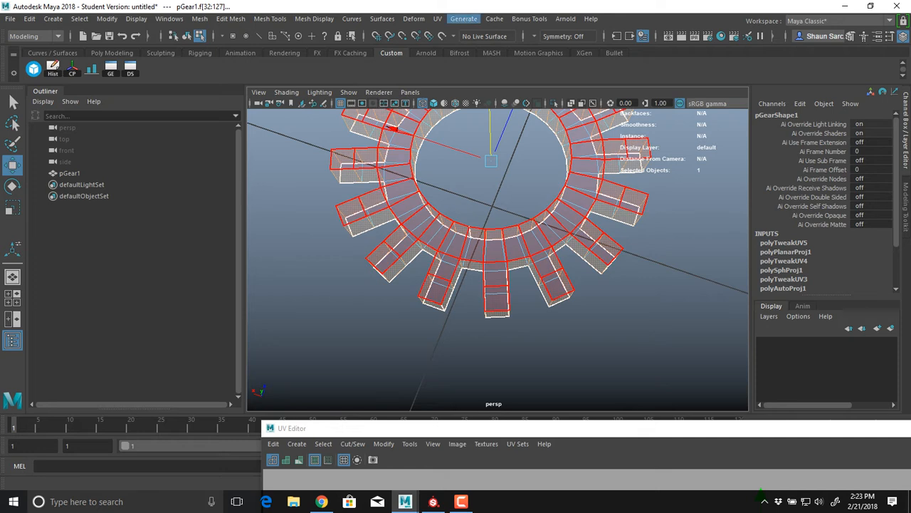
pyautogui.click(438, 18)
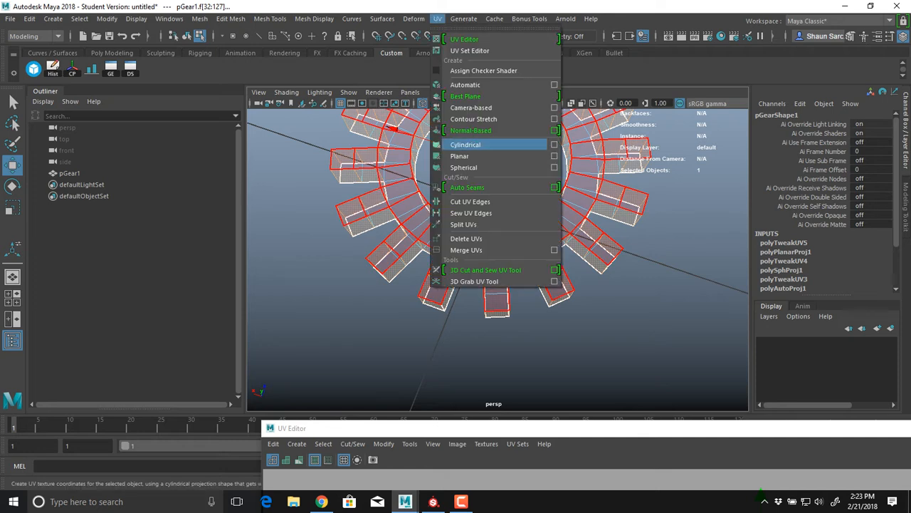
pyautogui.click(465, 145)
pyautogui.keyDown('alt'); pyautogui.moveTo(491, 285); pyautogui.dragTo(487, 215); pyautogui.keyUp('alt')
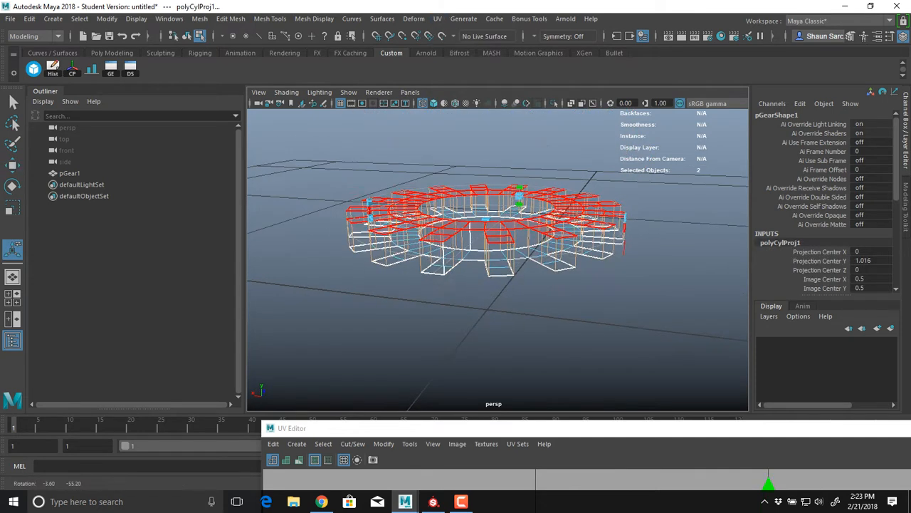
# Select all four UV shells, including both gear shapes and the cylindrically projected sides, and unfold them
pyautogui.moveTo(498, 428); pyautogui.dragTo(246, 10)
pyautogui.keyDown('alt'); pyautogui.moveTo(524, 285); pyautogui.dragTo(500, 279, button='right'); pyautogui.keyUp('alt')
pyautogui.keyDown('alt'); pyautogui.moveTo(500, 279); pyautogui.dragTo(451, 291, button='middle'); pyautogui.keyUp('alt')
pyautogui.moveTo(464, 236); pyautogui.dragTo(421, 220, button='right')
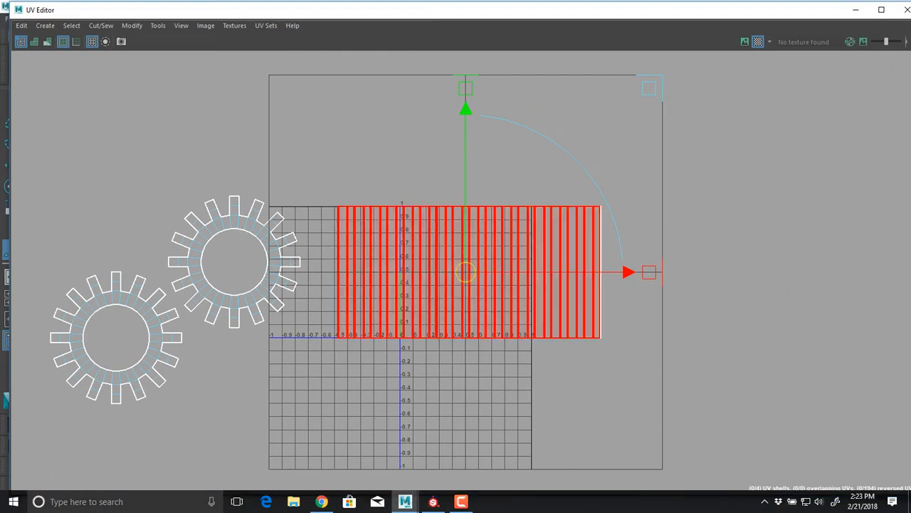
pyautogui.moveTo(655, 160); pyautogui.dragTo(92, 371)
pyautogui.keyDown('shift'); pyautogui.rightClick(334, 107); pyautogui.keyUp('shift')
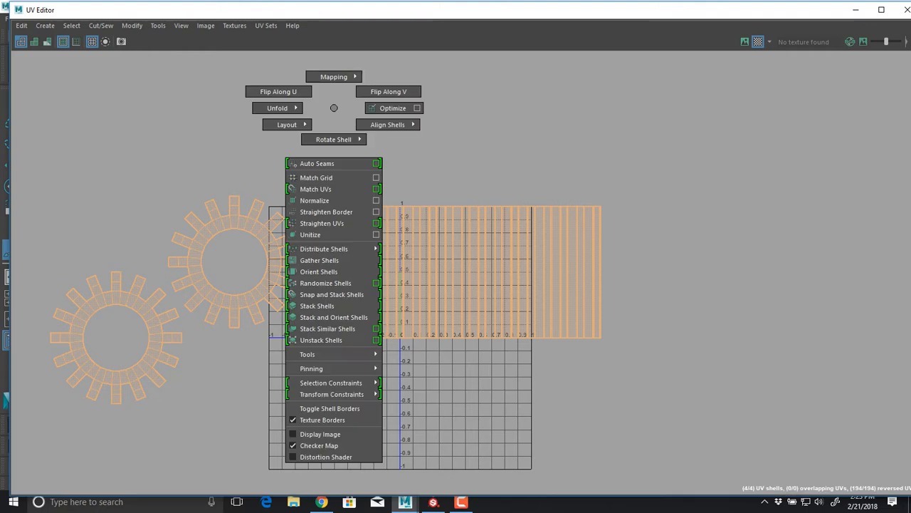
pyautogui.keyDown('shift'); pyautogui.moveTo(334, 107); pyautogui.dragTo(235, 106, button='right'); pyautogui.keyUp('shift')
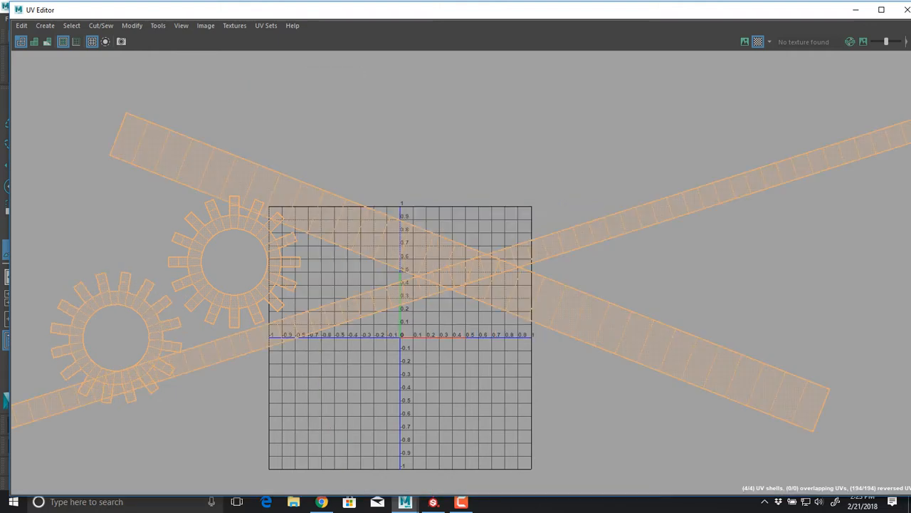
# Orient all unfolded shells to the UV axes and lay them out within the UV tile
pyautogui.keyDown('shift'); pyautogui.moveTo(403, 107); pyautogui.dragTo(391, 270, button='right'); pyautogui.keyUp('shift')
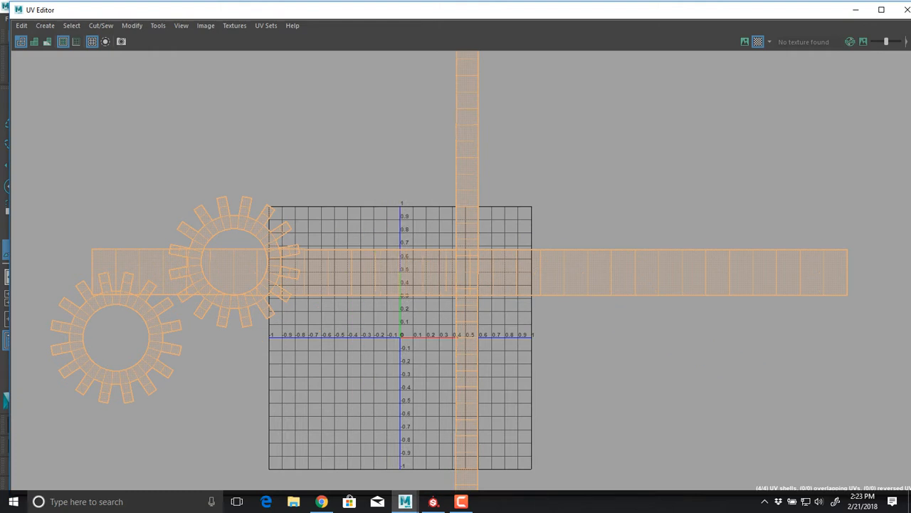
pyautogui.keyDown('shift'); pyautogui.moveTo(415, 152); pyautogui.dragTo(323, 183, button='right'); pyautogui.keyUp('shift')
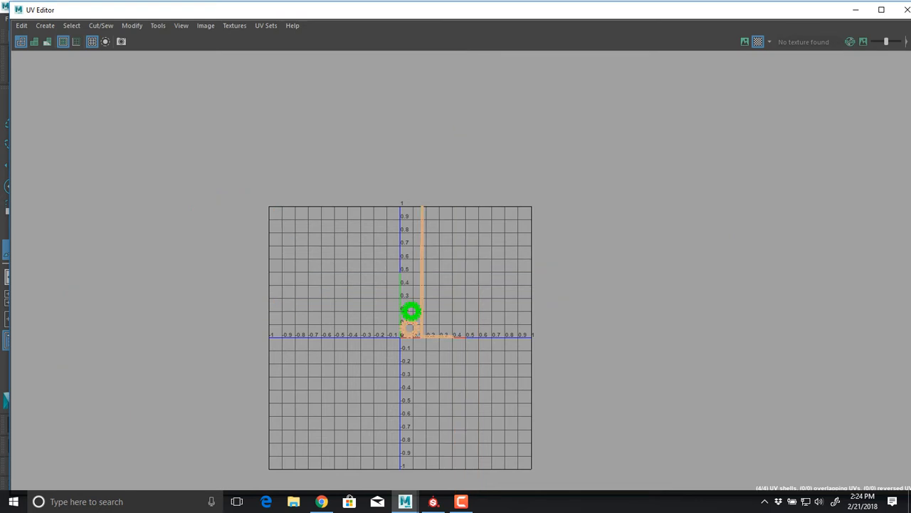
# Select the gear-shaped shells, the long strip and the short strip in turn to examine the packed layout
pyautogui.click(411, 311)
pyautogui.keyDown('shift'); pyautogui.click(409, 328); pyautogui.keyUp('shift')
pyautogui.click(423, 299)
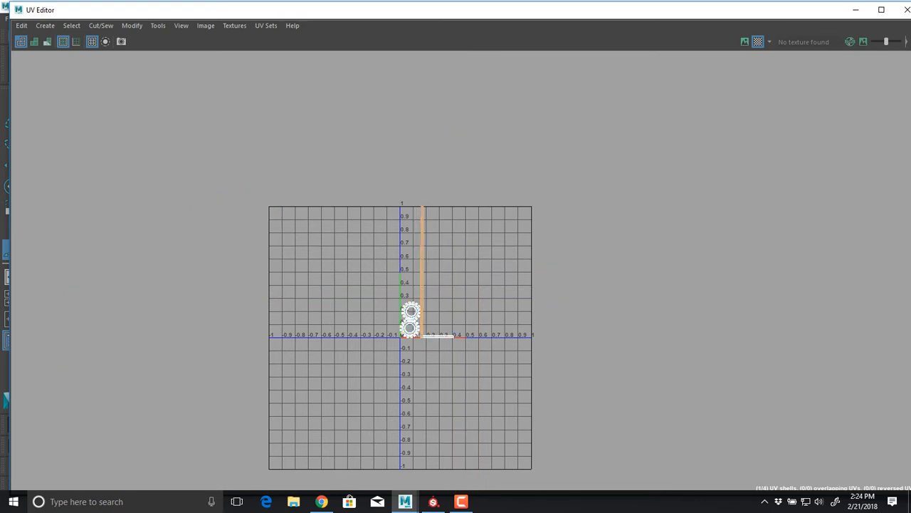
pyautogui.click(439, 336)
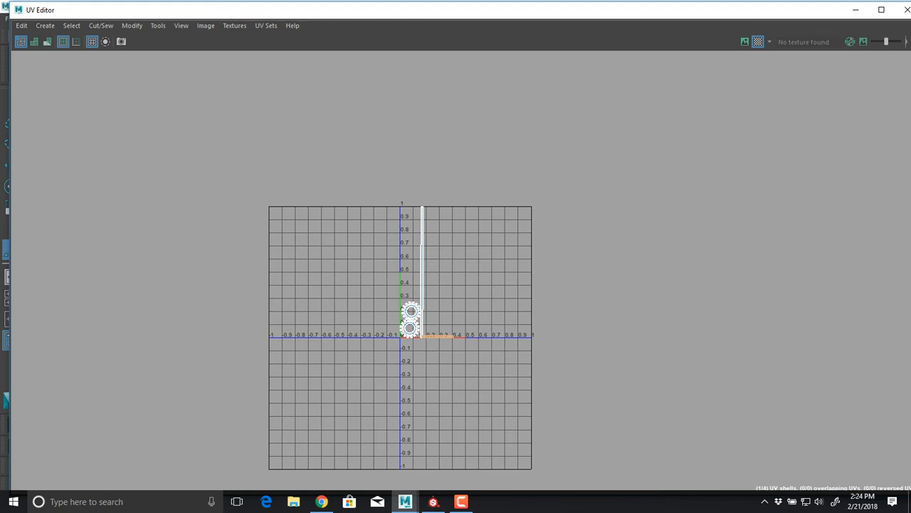
# Select the long side strip's UV shell, frame it closely and switch to edge selection
pyautogui.moveTo(528, 246); pyautogui.dragTo(423, 264)
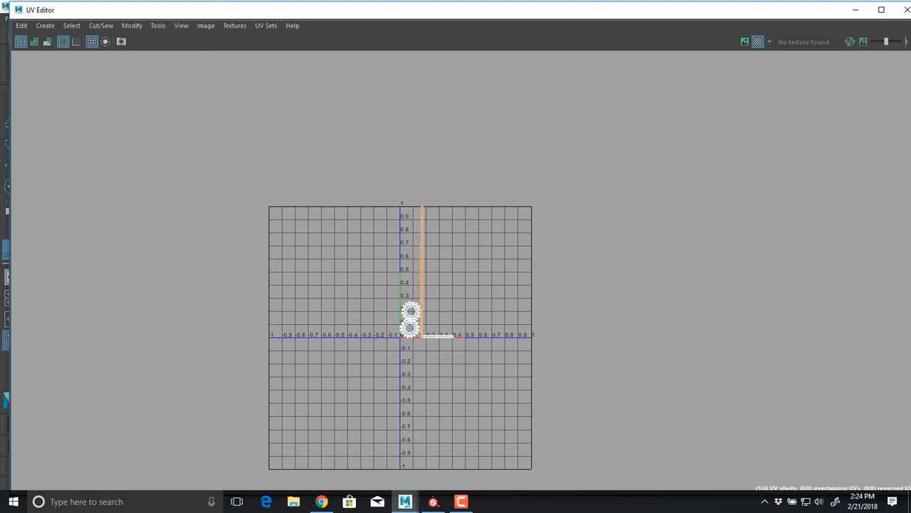
pyautogui.press('f')
pyautogui.keyDown('alt'); pyautogui.moveTo(479, 471); pyautogui.dragTo(447, 55, button='middle'); pyautogui.keyUp('alt')
pyautogui.keyDown('alt'); pyautogui.moveTo(461, 271); pyautogui.dragTo(452, 355, button='middle'); pyautogui.keyUp('alt')
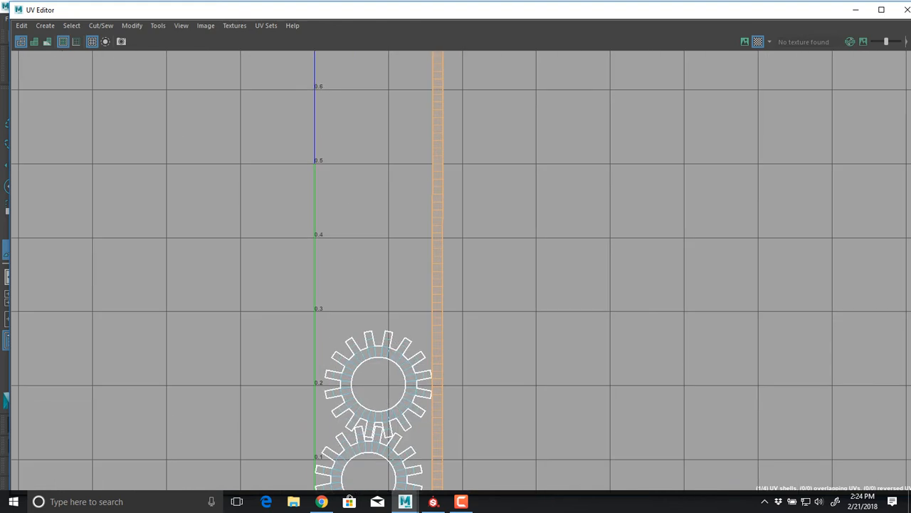
pyautogui.keyDown('alt'); pyautogui.moveTo(444, 121); pyautogui.dragTo(450, 333, button='middle'); pyautogui.keyUp('alt')
pyautogui.moveTo(443, 203); pyautogui.dragTo(440, 148, button='right')
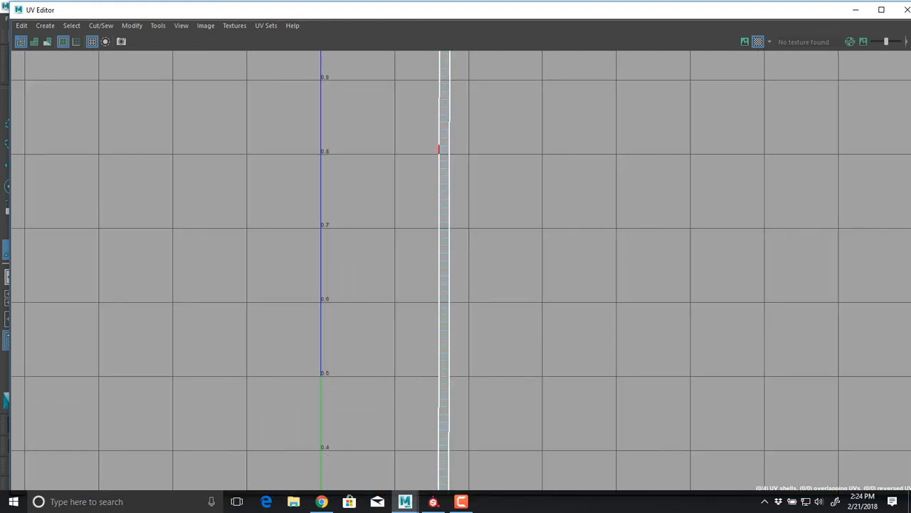
# Select crosswise edges at roughly 0.2-unit intervals along the long strip and cut the UVs along them
pyautogui.keyDown('alt'); pyautogui.moveTo(443, 122); pyautogui.dragTo(433, 324, button='middle'); pyautogui.keyUp('alt')
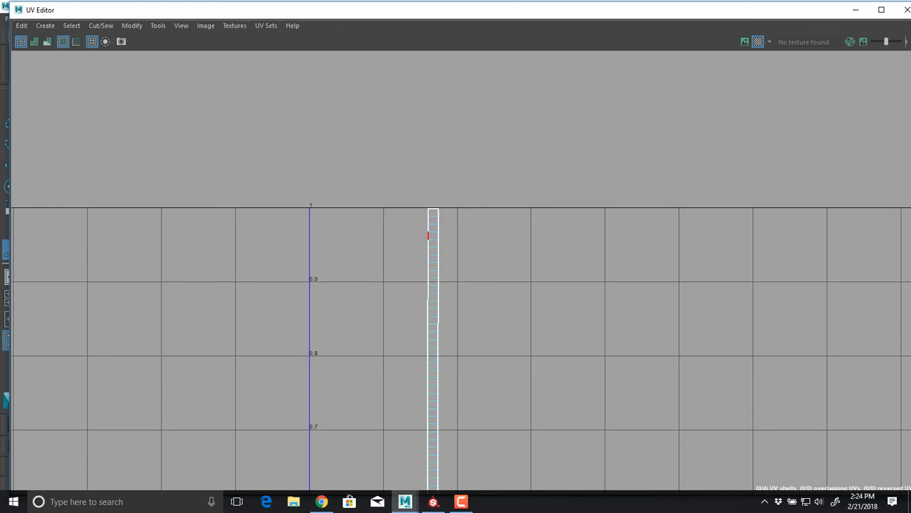
pyautogui.keyDown('alt'); pyautogui.moveTo(433, 359); pyautogui.dragTo(440, 317, button='middle'); pyautogui.keyUp('alt')
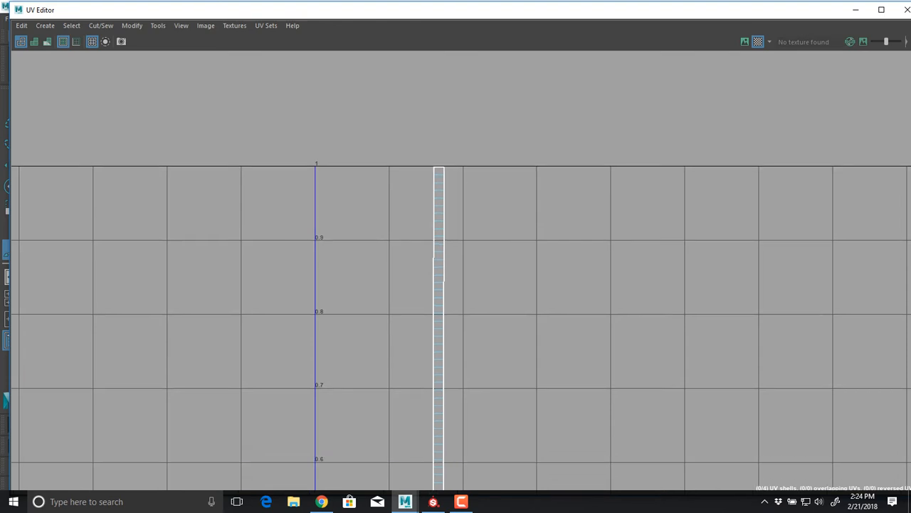
pyautogui.click(439, 313)
pyautogui.keyDown('alt'); pyautogui.moveTo(433, 393); pyautogui.dragTo(435, 318, button='middle'); pyautogui.keyUp('alt')
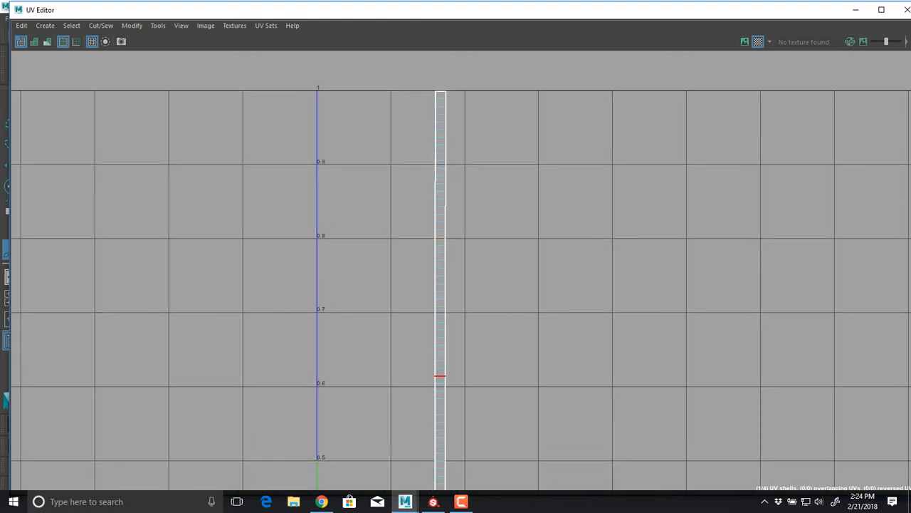
pyautogui.keyDown('alt'); pyautogui.moveTo(437, 382); pyautogui.dragTo(437, 230, button='middle'); pyautogui.keyUp('alt')
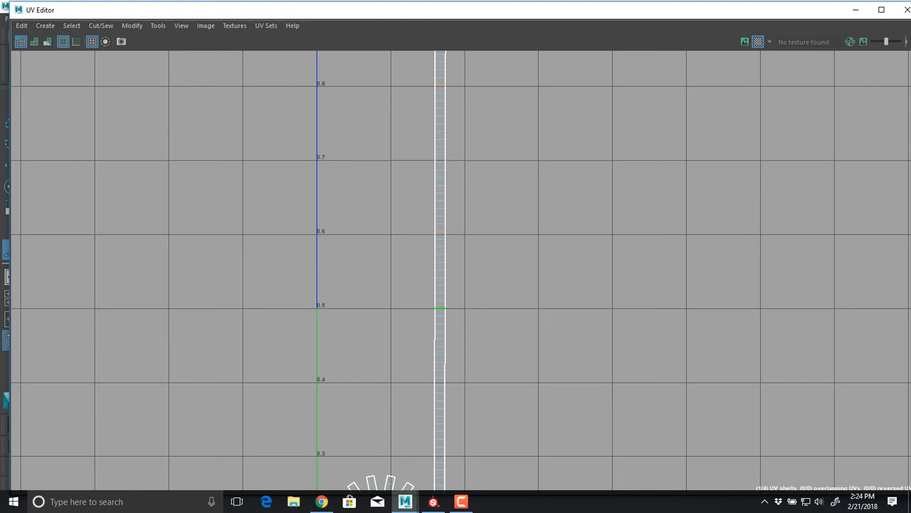
pyautogui.keyDown('alt'); pyautogui.moveTo(439, 346); pyautogui.dragTo(432, 250, button='middle'); pyautogui.keyUp('alt')
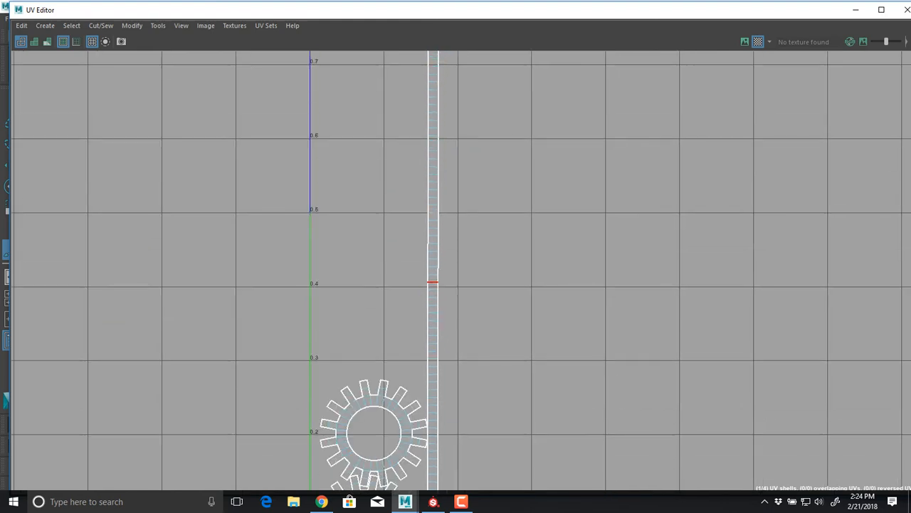
pyautogui.keyDown('alt'); pyautogui.moveTo(432, 325); pyautogui.dragTo(426, 146, button='middle'); pyautogui.keyUp('alt')
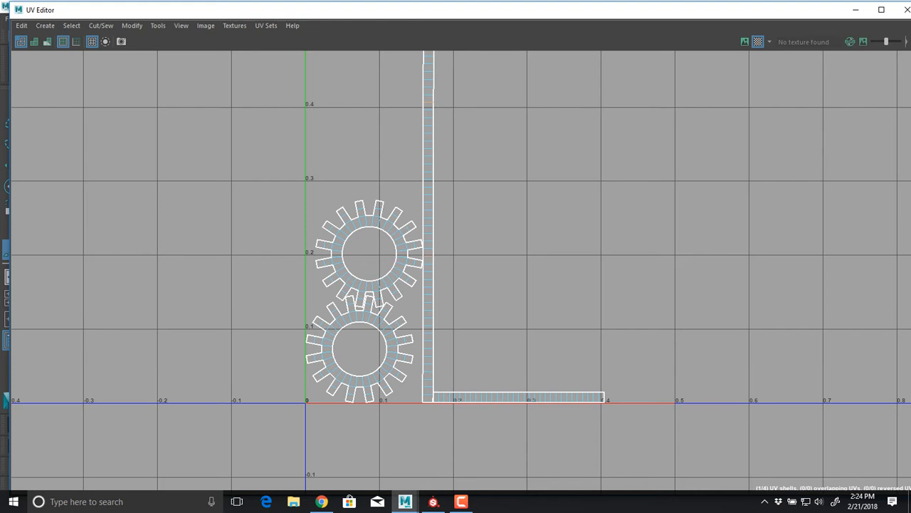
pyautogui.keyDown('shift'); pyautogui.moveTo(482, 191); pyautogui.dragTo(463, 205, button='right'); pyautogui.keyUp('shift')
# Select all the gear's UV shells, including the cut strip pieces, and lay them out within the UV tile
pyautogui.scroll(-5, 592, 234)
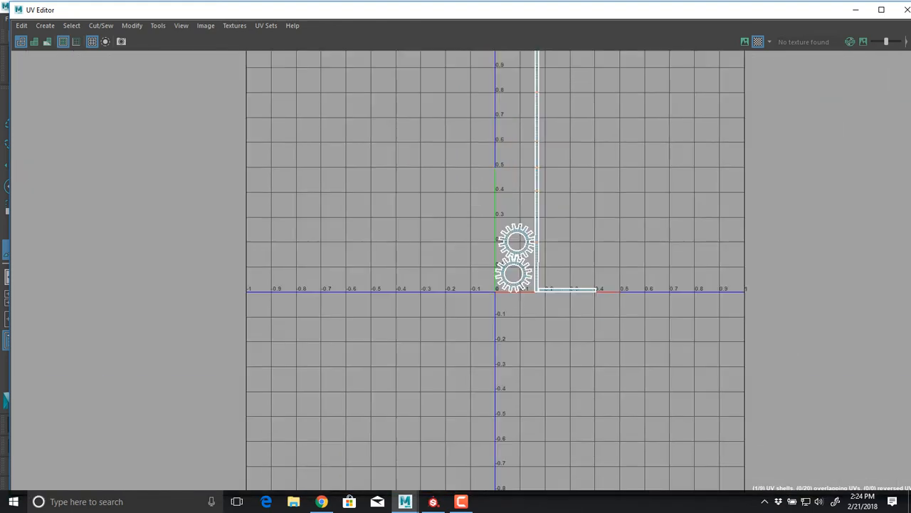
pyautogui.scroll(-4, 590, 235)
pyautogui.moveTo(590, 235); pyautogui.dragTo(543, 219, button='right')
pyautogui.moveTo(511, 72); pyautogui.dragTo(618, 299)
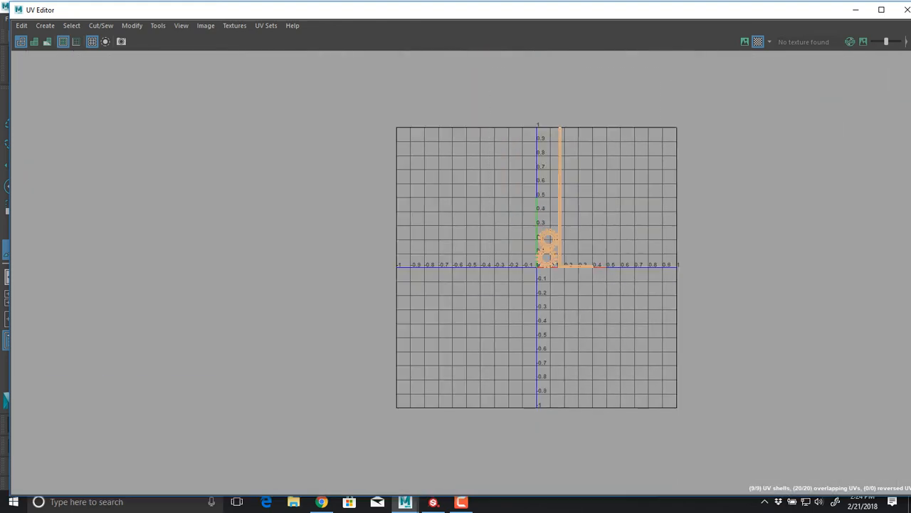
pyautogui.keyDown('shift'); pyautogui.moveTo(577, 132); pyautogui.dragTo(427, 152, button='right'); pyautogui.keyUp('shift')
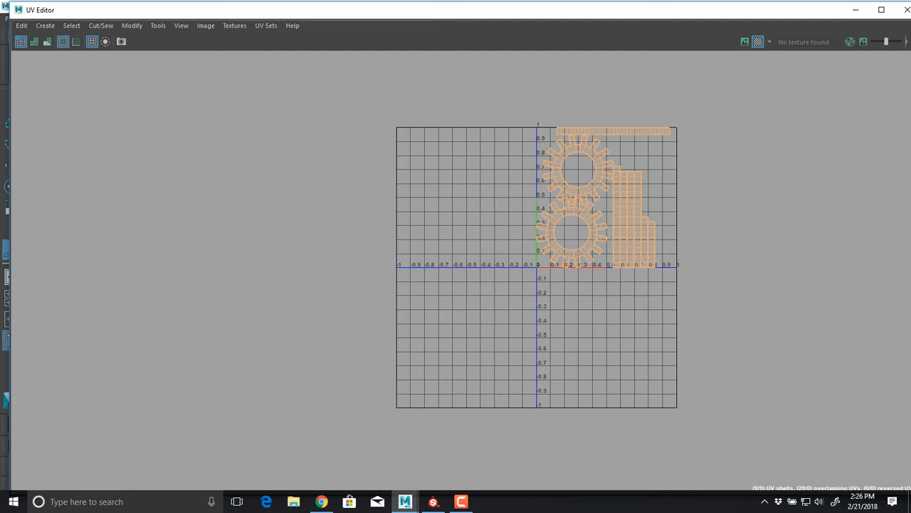
pyautogui.click(596, 158)
# Close the UV Editor and return the gear to object mode with textured shaded display
pyautogui.click(906, 9)
pyautogui.press('F8')
pyautogui.press('q')
pyautogui.press('6')
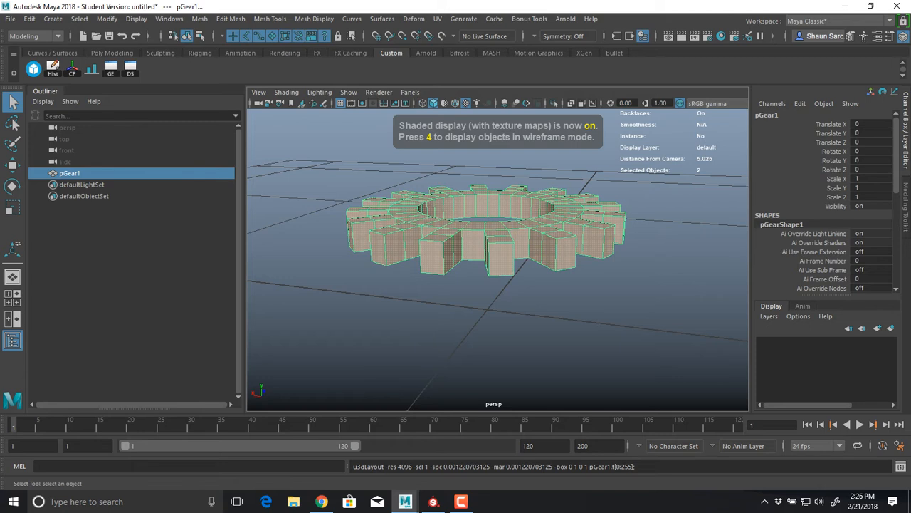
# Duplicate the gear seven times and move the copies apart across the ground plane
pyautogui.keyDown('alt'); pyautogui.moveTo(491, 228); pyautogui.dragTo(495, 276); pyautogui.keyUp('alt')
pyautogui.press('w')
pyautogui.scroll(-5, 497, 249)
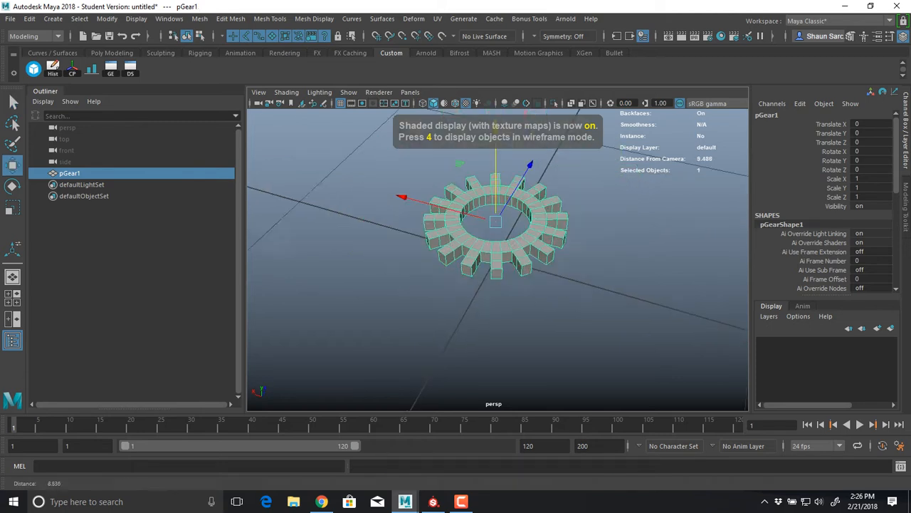
pyautogui.hotkey('ctrl', 'd')
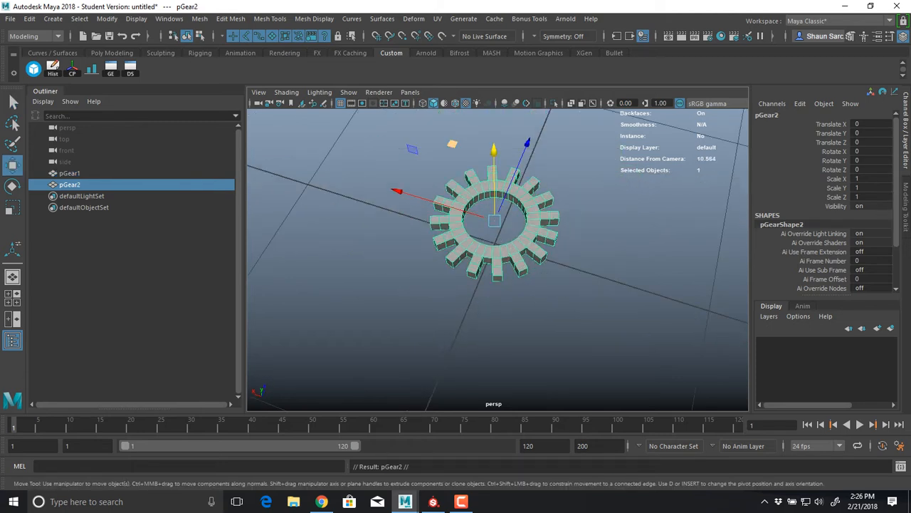
pyautogui.moveTo(452, 144); pyautogui.dragTo(551, 108)
pyautogui.hotkey('ctrl', 'd')
pyautogui.hotkey('ctrl', 'd')
pyautogui.moveTo(603, 181); pyautogui.dragTo(605, 175, button='middle')
pyautogui.hotkey('ctrl', 'd')
pyautogui.moveTo(605, 175); pyautogui.dragTo(262, 226, button='middle')
pyautogui.hotkey('ctrl', 'd')
pyautogui.hotkey('ctrl', 'd')
pyautogui.hotkey('ctrl', 'd')
pyautogui.moveTo(262, 226); pyautogui.dragTo(154, 347, button='middle')
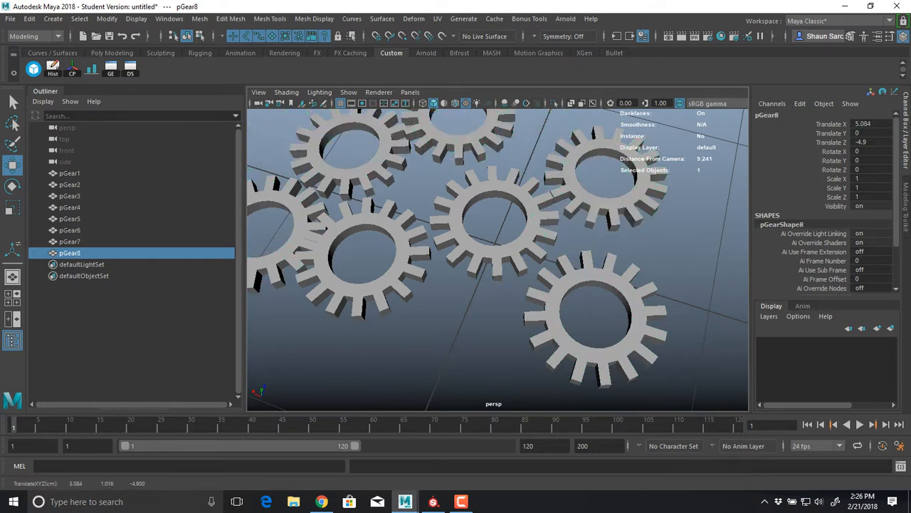
pyautogui.scroll(-5, 497, 260)
pyautogui.keyDown('alt'); pyautogui.moveTo(286, 224); pyautogui.dragTo(346, 207, button='middle'); pyautogui.keyUp('alt')
pyautogui.moveTo(346, 207); pyautogui.dragTo(398, 201)
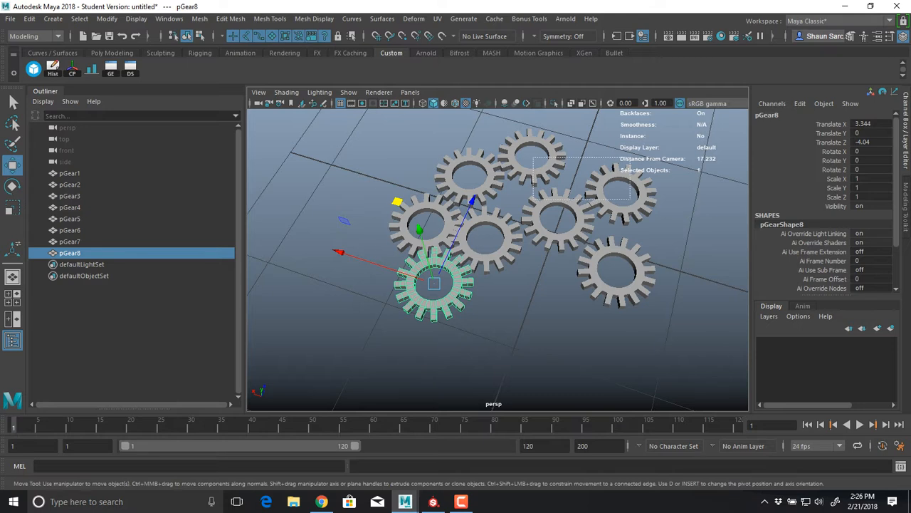
# Select all eight gears and open the UV Editor, dismissing the UV Toolkit
pyautogui.moveTo(349, 121); pyautogui.dragTo(676, 341)
pyautogui.keyDown('alt'); pyautogui.moveTo(513, 285); pyautogui.dragTo(502, 206); pyautogui.keyUp('alt')
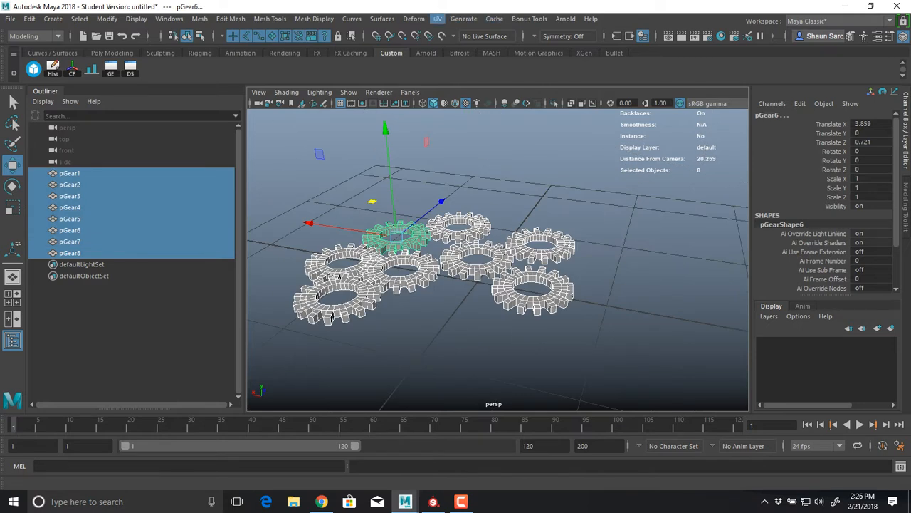
pyautogui.click(437, 19)
pyautogui.click(464, 40)
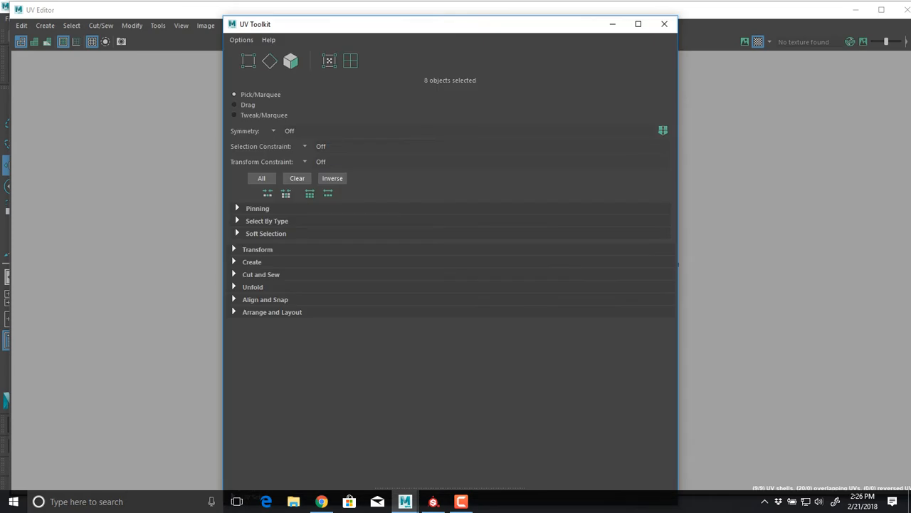
pyautogui.click(664, 24)
# Select every UV shell of the eight gears and lay them out together in the UV tile
pyautogui.moveTo(576, 244); pyautogui.dragTo(526, 227, button='right')
pyautogui.moveTo(511, 125); pyautogui.dragTo(701, 322)
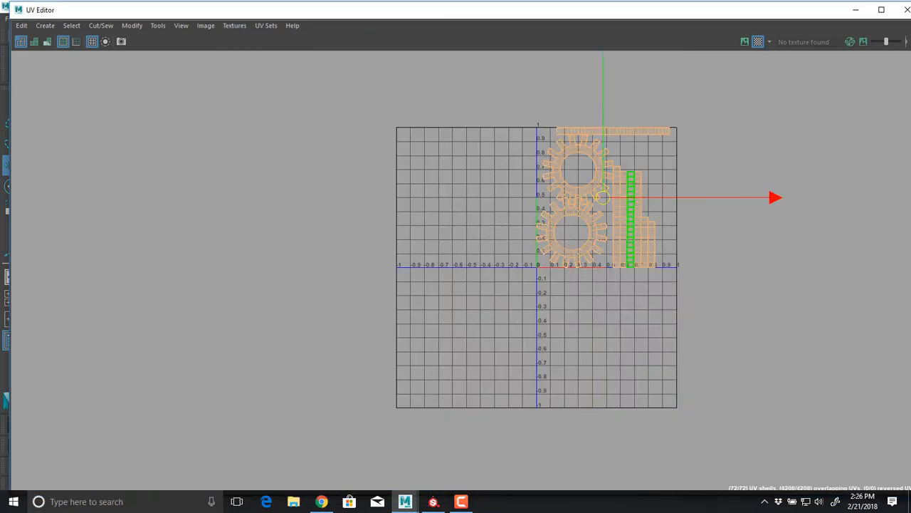
pyautogui.keyDown('shift'); pyautogui.moveTo(585, 116); pyautogui.dragTo(524, 148, button='right'); pyautogui.keyUp('shift')
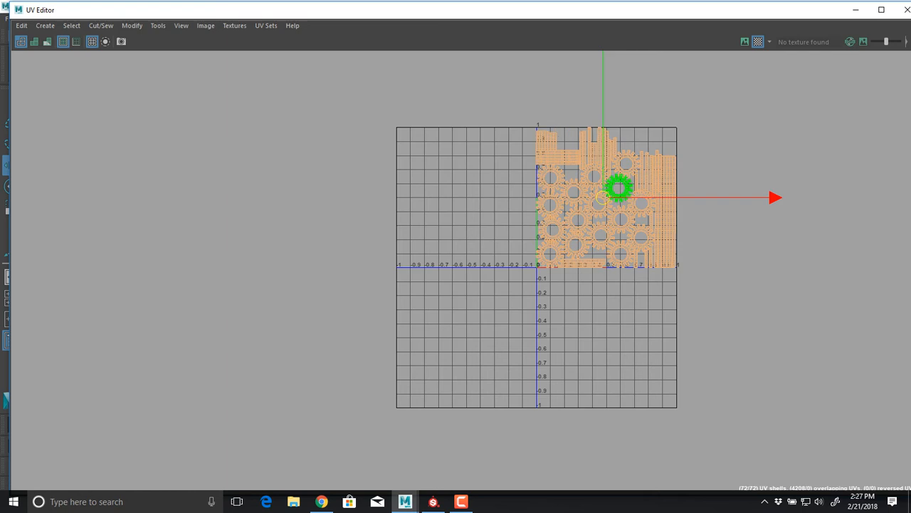
# Examine the packing of the gear faces and strip shells across the shared UV tile
pyautogui.keyDown('alt'); pyautogui.moveTo(620, 188); pyautogui.dragTo(369, 268, button='middle'); pyautogui.keyUp('alt')
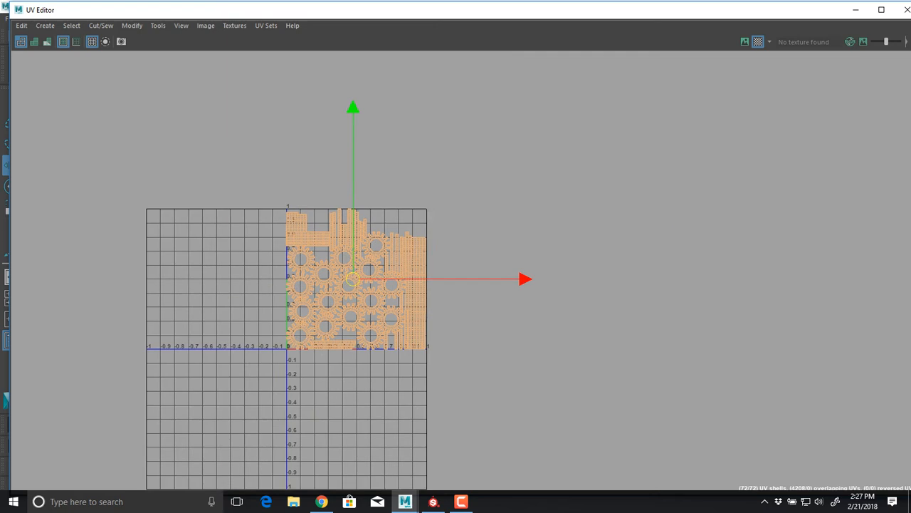
pyautogui.scroll(4, 299, 230)
pyautogui.scroll(4, 318, 252)
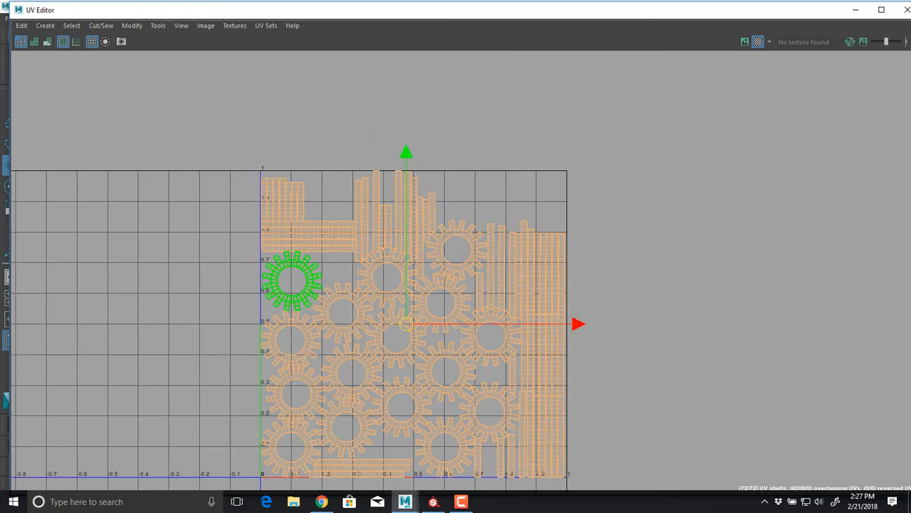
pyautogui.keyDown('alt'); pyautogui.moveTo(300, 248); pyautogui.dragTo(286, 196, button='middle'); pyautogui.keyUp('alt')
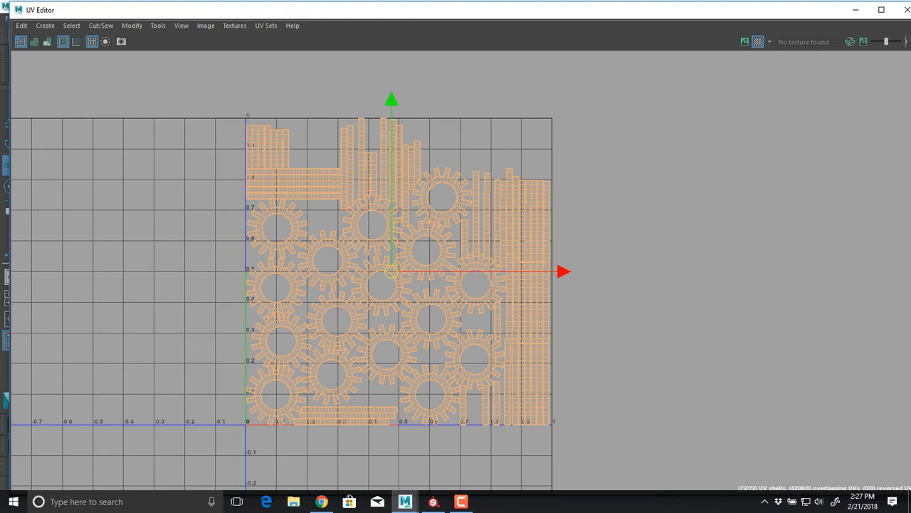
pyautogui.scroll(-3, 348, 203)
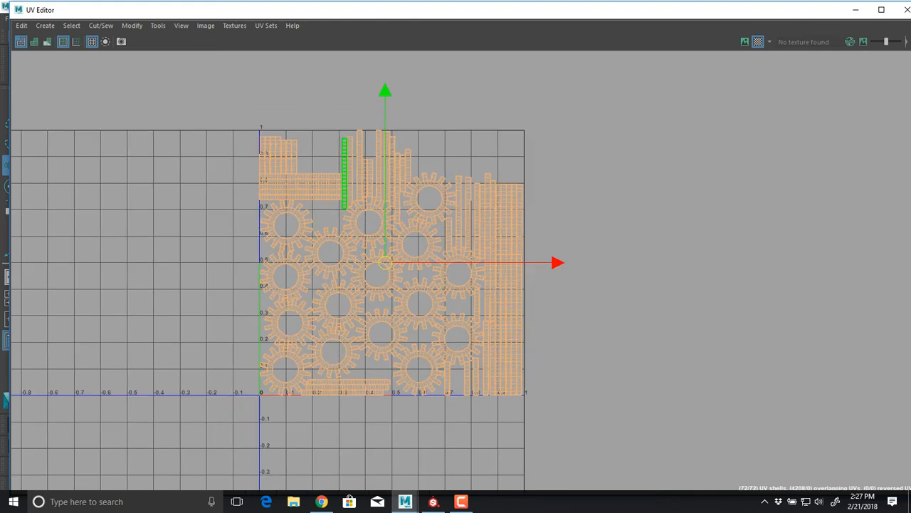
pyautogui.scroll(-2, 347, 203)
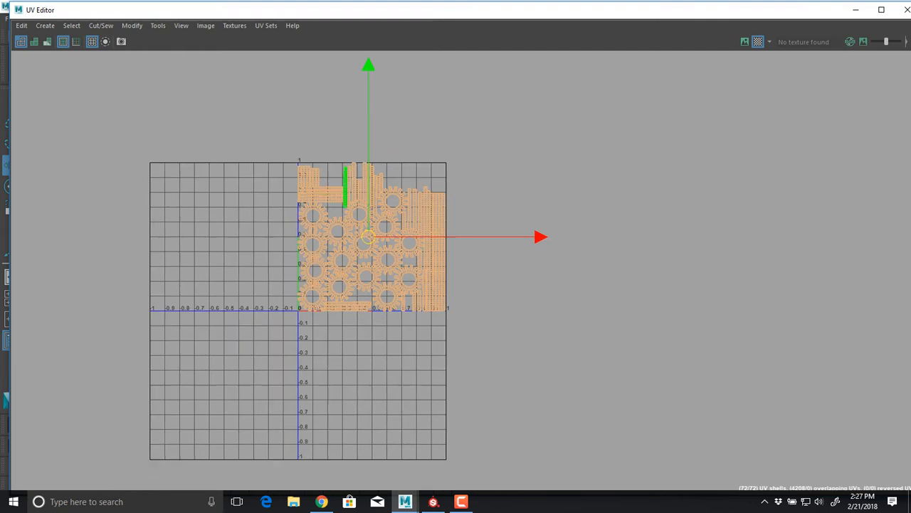
pyautogui.keyDown('alt'); pyautogui.moveTo(388, 227); pyautogui.dragTo(224, 272, button='middle'); pyautogui.keyUp('alt')
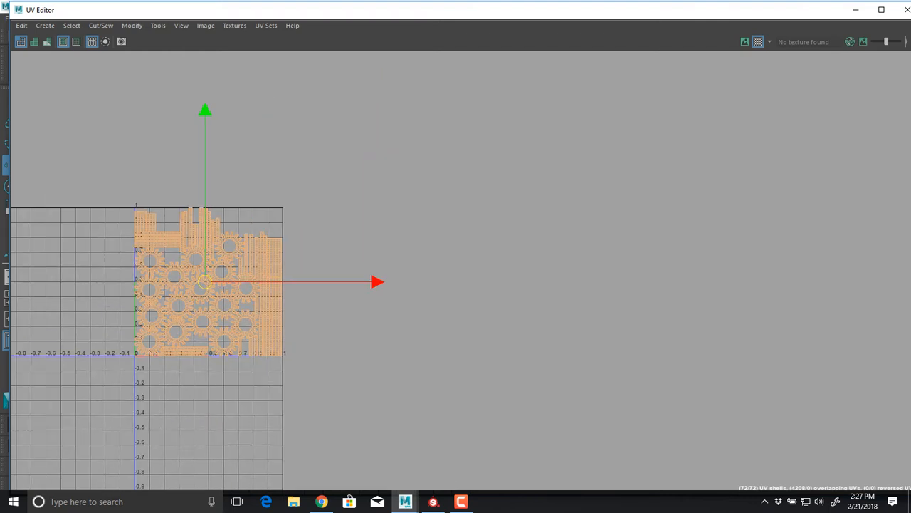
pyautogui.scroll(-2, 185, 255)
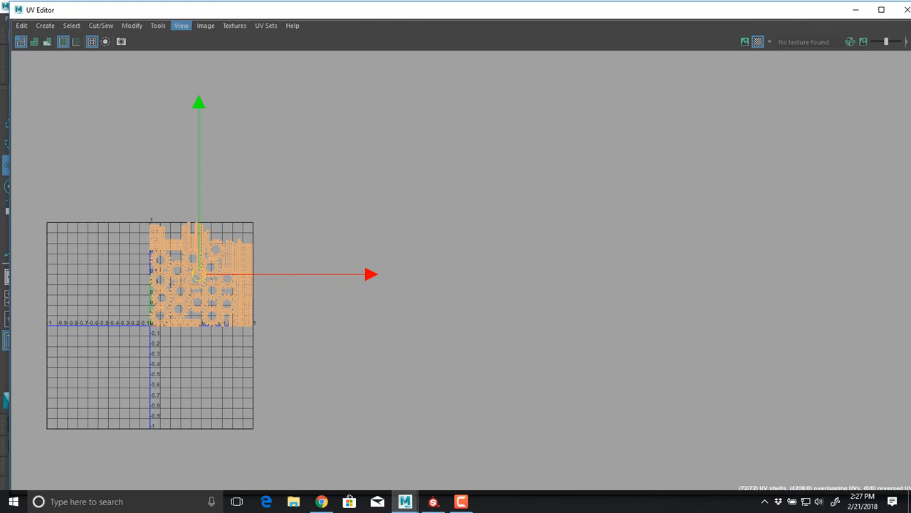
# Open the UV Editor's grid options and set the grid's length and width to 5 units
pyautogui.click(182, 26)
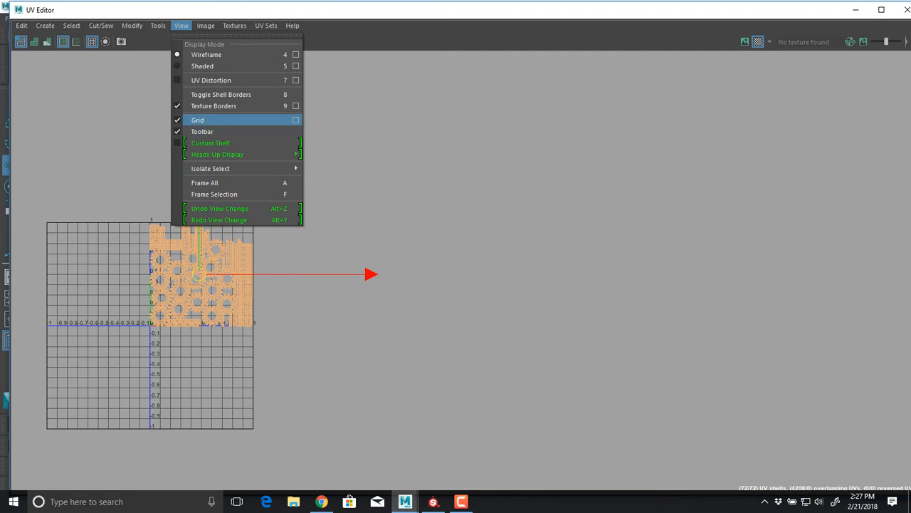
pyautogui.click(295, 120)
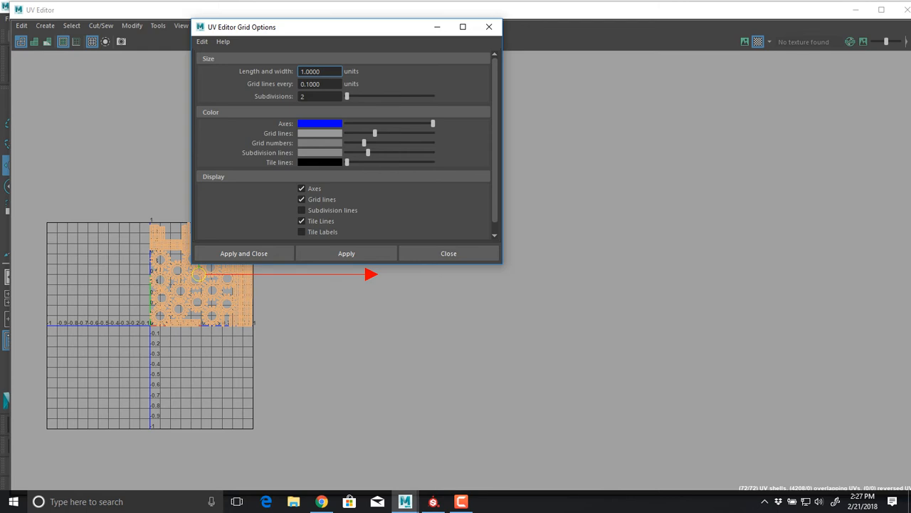
pyautogui.moveTo(320, 27); pyautogui.dragTo(448, 54)
pyautogui.doubleClick(446, 98)
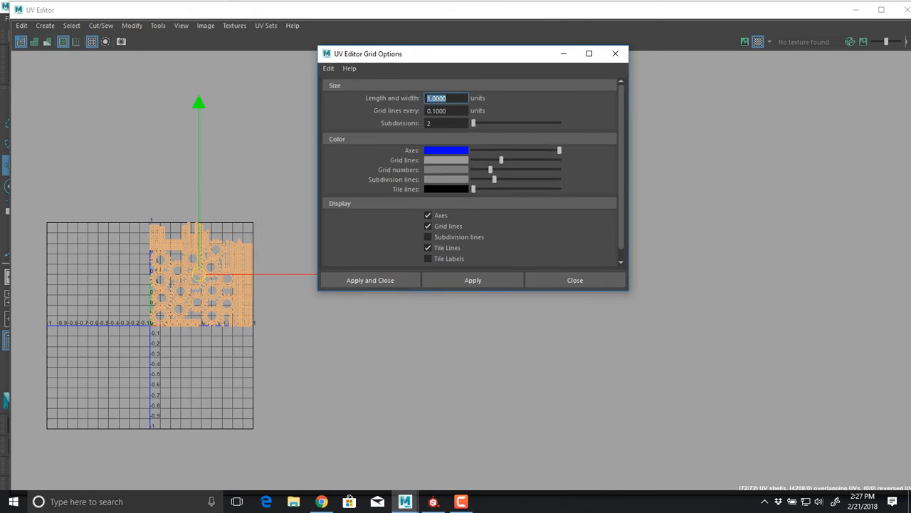
pyautogui.write('5')
pyautogui.press('Tab')
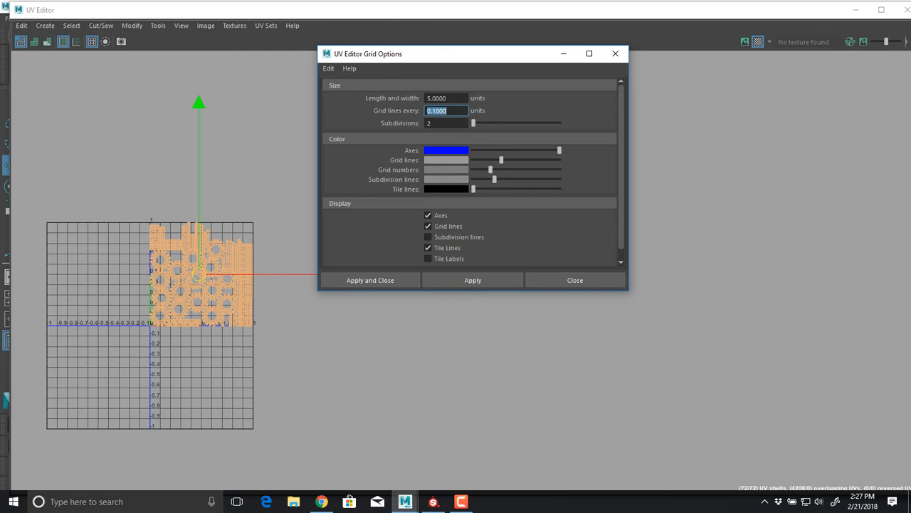
# Set the subdivision line color to black and the tile line color to red, and apply the grid options
pyautogui.moveTo(494, 179); pyautogui.dragTo(531, 189)
pyautogui.click(452, 190)
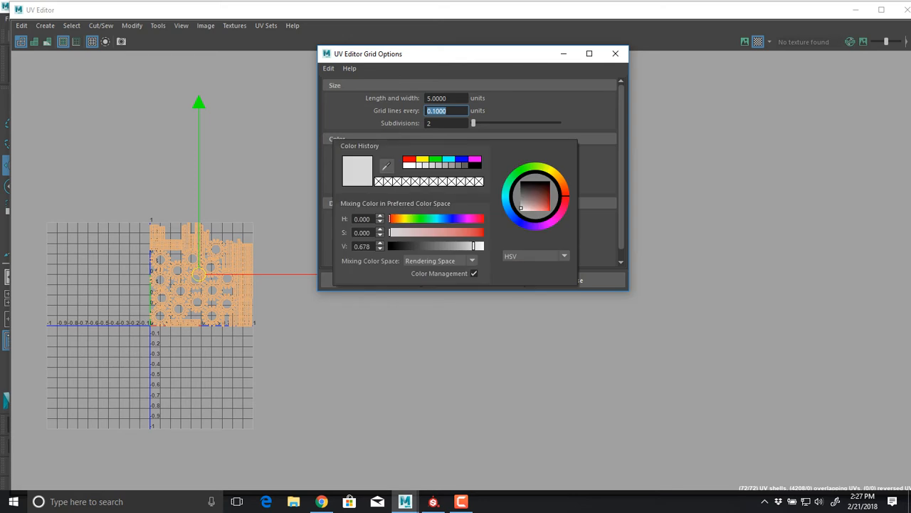
pyautogui.click(483, 218)
pyautogui.click(484, 232)
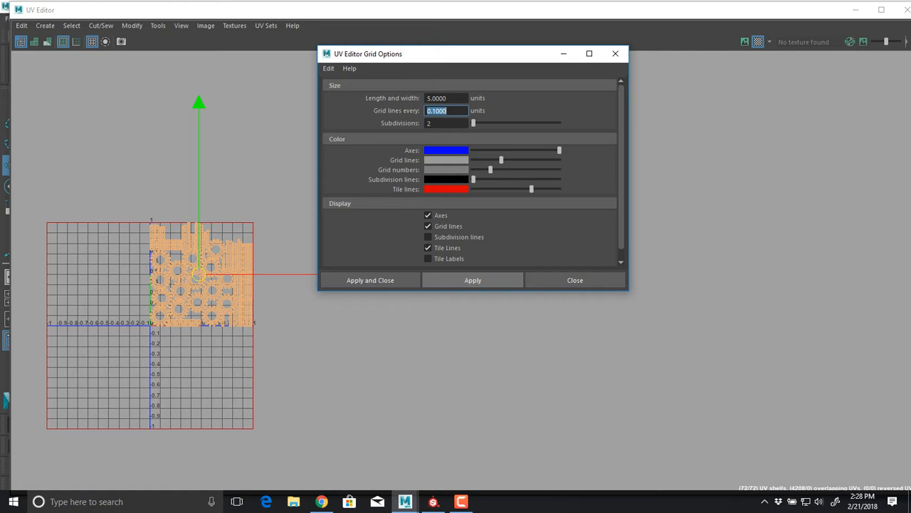
pyautogui.click(473, 280)
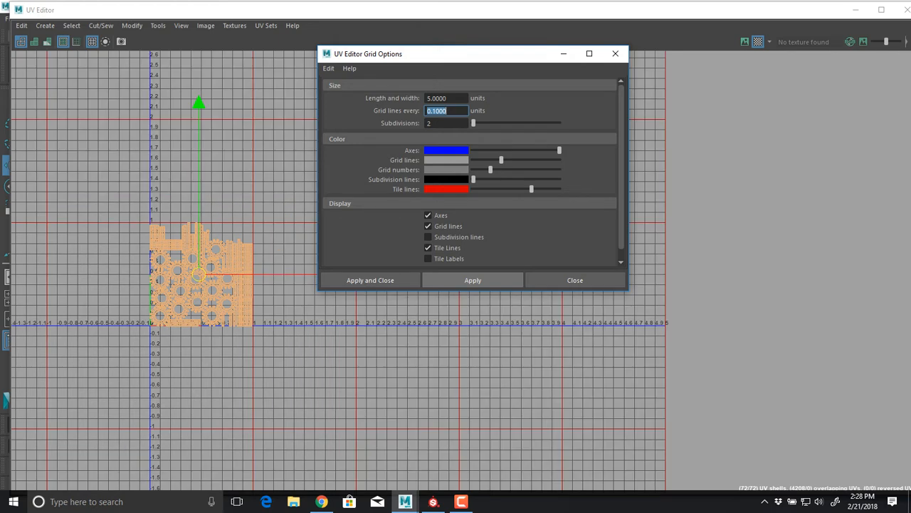
# Shrink the UV Editor window and place its reopened grid options beside it so both are visible
pyautogui.click(615, 54)
pyautogui.keyDown('alt'); pyautogui.moveTo(563, 171); pyautogui.dragTo(574, 220, button='middle'); pyautogui.keyUp('alt')
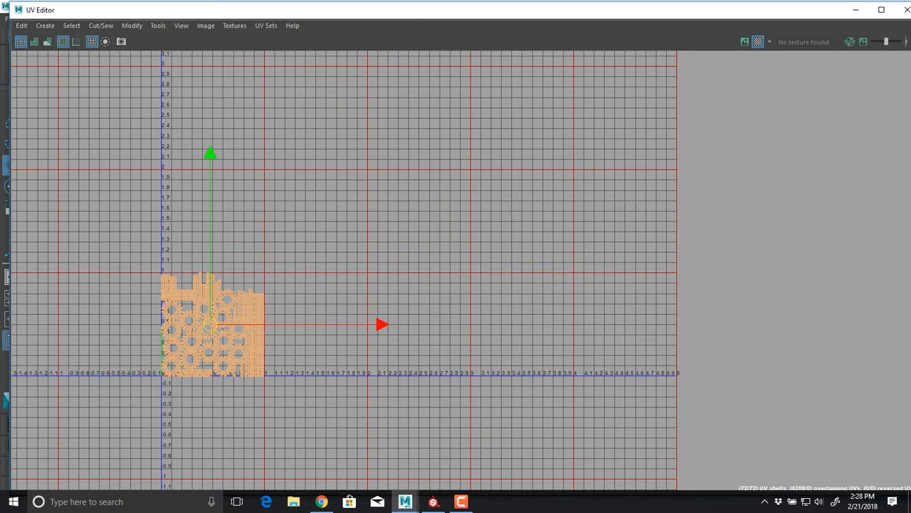
pyautogui.moveTo(10, 2); pyautogui.dragTo(489, 116)
pyautogui.moveTo(463, 55); pyautogui.dragTo(301, 99)
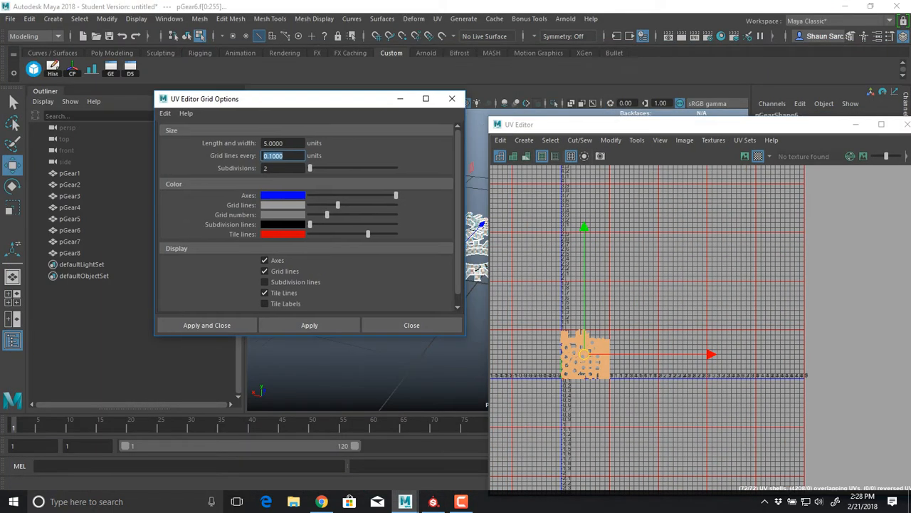
# Set the UV grid line color to black with grid lines every 1 unit, and apply the options
pyautogui.moveTo(338, 205); pyautogui.dragTo(309, 205)
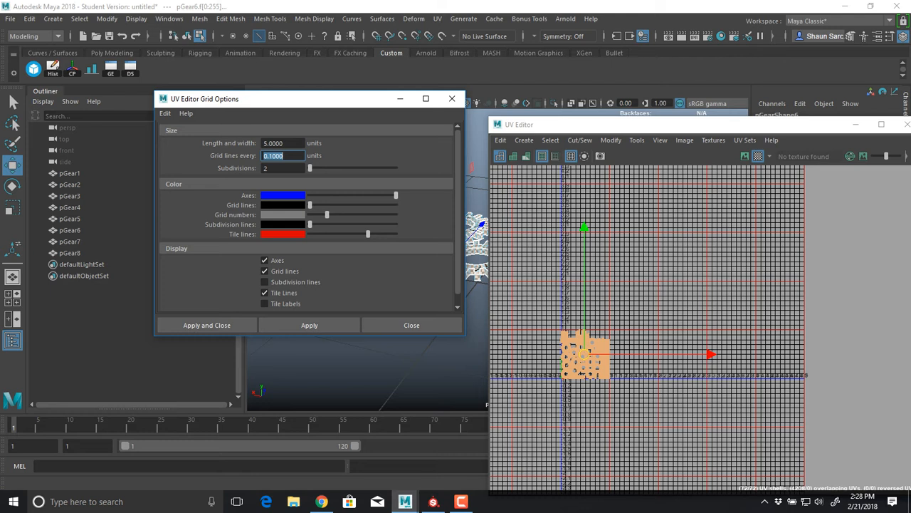
pyautogui.write('1')
pyautogui.press('Tab')
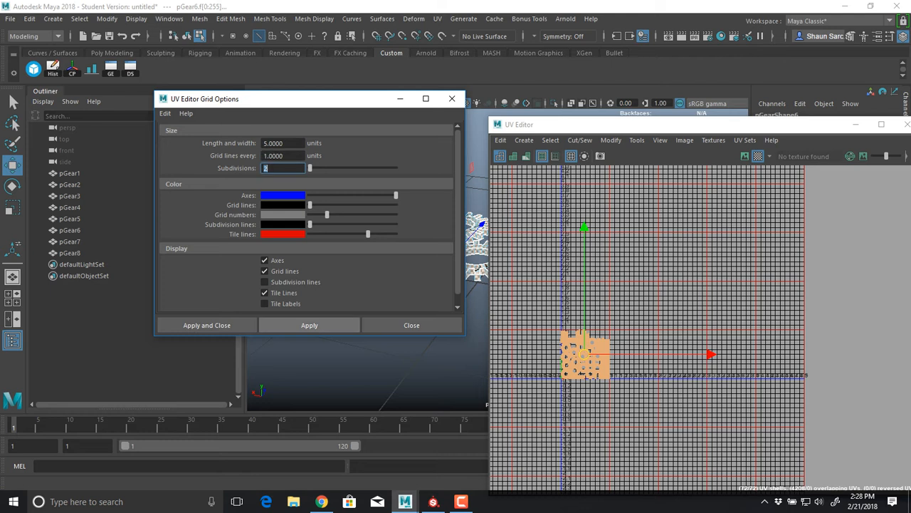
pyautogui.click(309, 325)
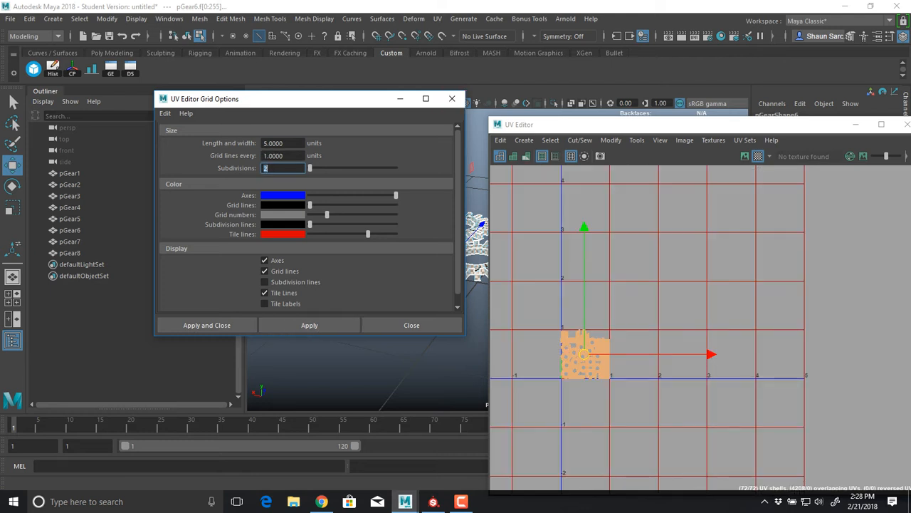
# Turn on tile labels for the UV grid, apply the change and close the grid options
pyautogui.doubleClick(274, 143)
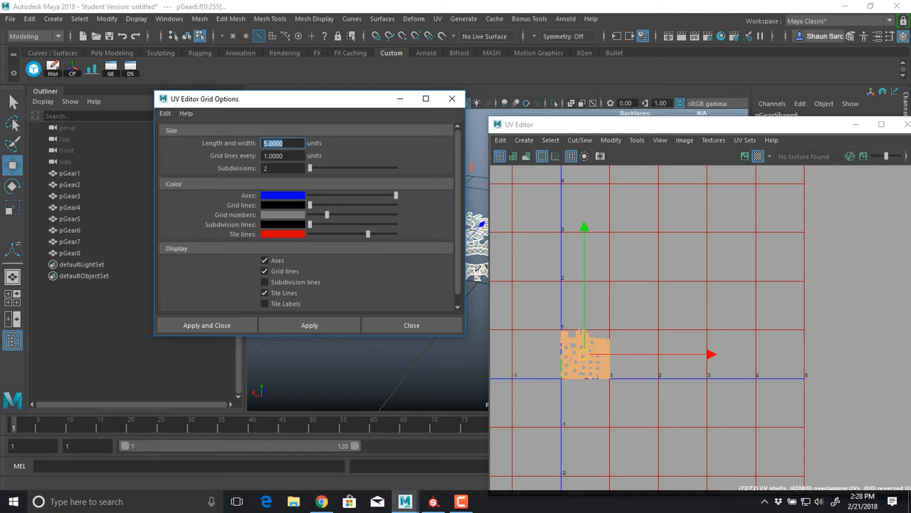
pyautogui.press('Tab')
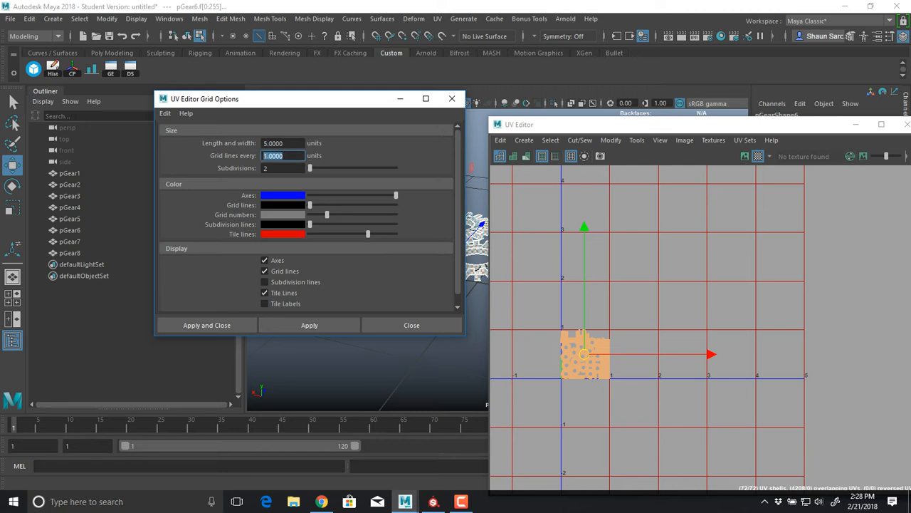
pyautogui.press('Tab')
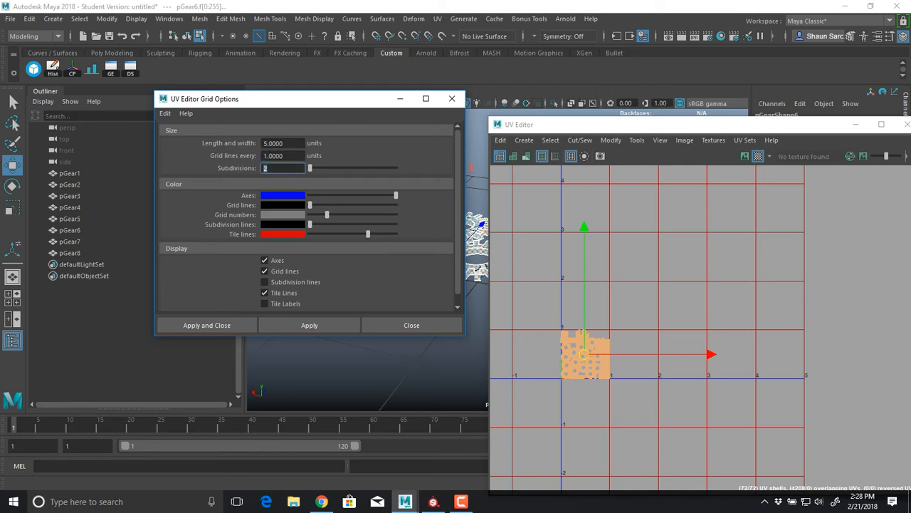
pyautogui.scroll(5, 610, 405)
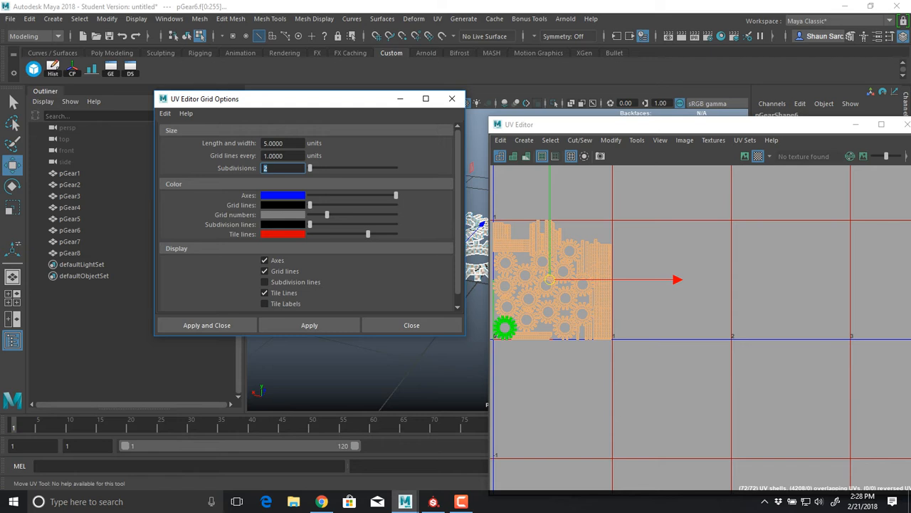
pyautogui.click(264, 303)
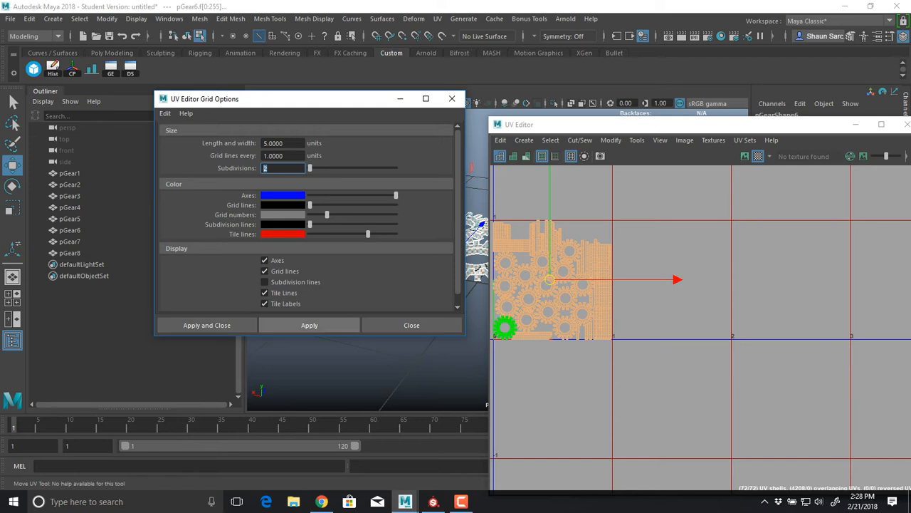
pyautogui.click(309, 325)
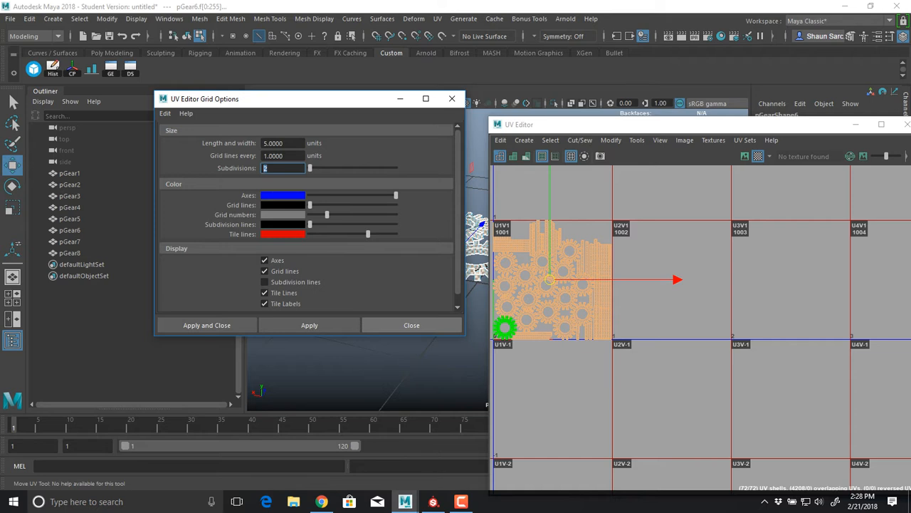
pyautogui.click(411, 324)
# Maximize the UV Editor and examine the labelled tiles across the positive and negative sides of the grid
pyautogui.doubleClick(641, 125)
pyautogui.keyDown('alt'); pyautogui.moveTo(399, 242); pyautogui.dragTo(737, 312, button='middle'); pyautogui.keyUp('alt')
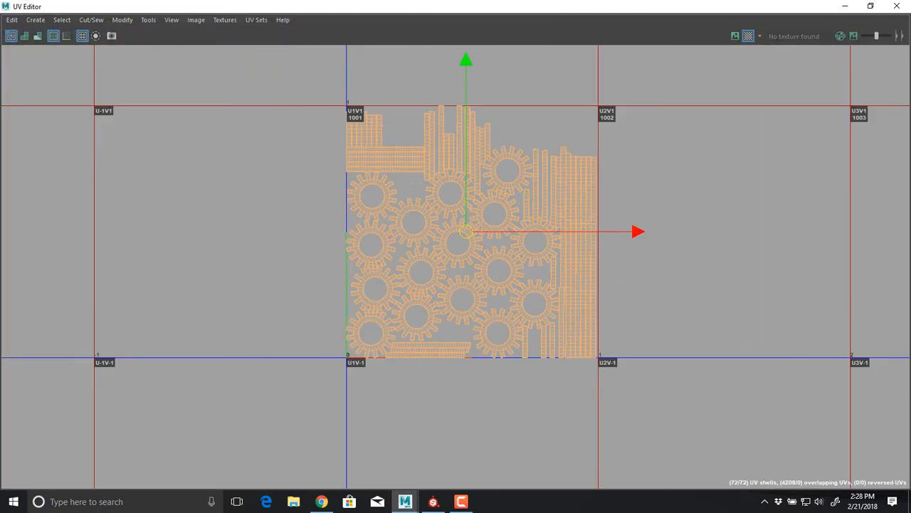
pyautogui.keyDown('alt'); pyautogui.moveTo(701, 260); pyautogui.dragTo(491, 226, button='right'); pyautogui.keyUp('alt')
pyautogui.keyDown('alt'); pyautogui.moveTo(492, 226); pyautogui.dragTo(415, 289, button='middle'); pyautogui.keyUp('alt')
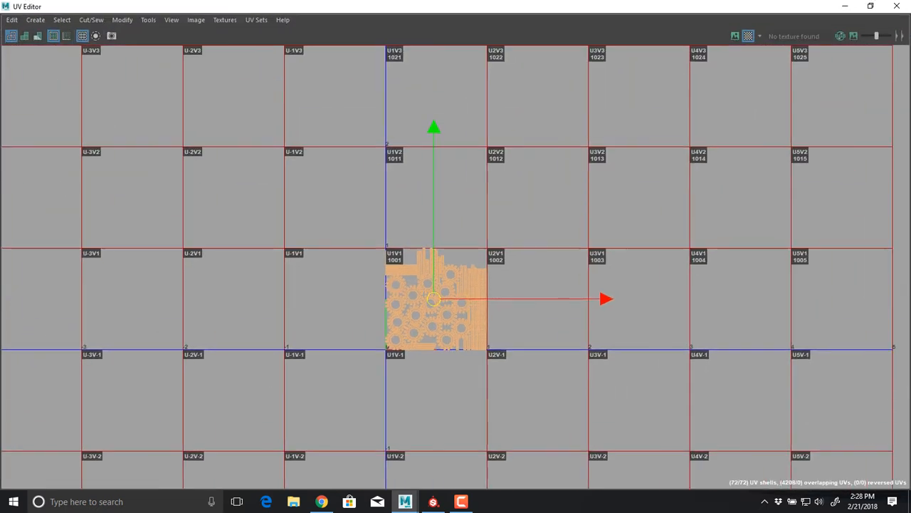
pyautogui.keyDown('alt'); pyautogui.moveTo(544, 228); pyautogui.dragTo(501, 228, button='right'); pyautogui.keyUp('alt')
pyautogui.keyDown('alt'); pyautogui.moveTo(501, 227); pyautogui.dragTo(399, 198, button='middle'); pyautogui.keyUp('alt')
pyautogui.keyDown('alt'); pyautogui.moveTo(399, 199); pyautogui.dragTo(374, 197, button='right'); pyautogui.keyUp('alt')
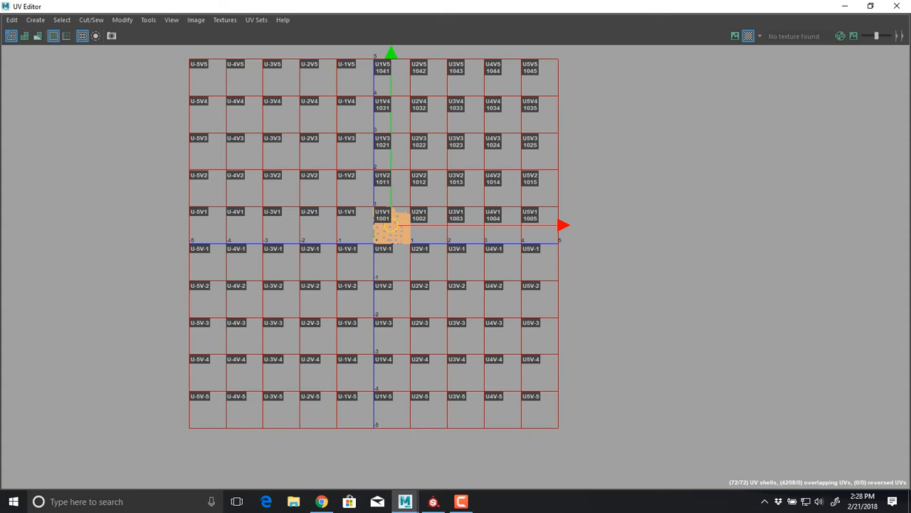
pyautogui.keyDown('alt'); pyautogui.moveTo(374, 197); pyautogui.dragTo(383, 225, button='middle'); pyautogui.keyUp('alt')
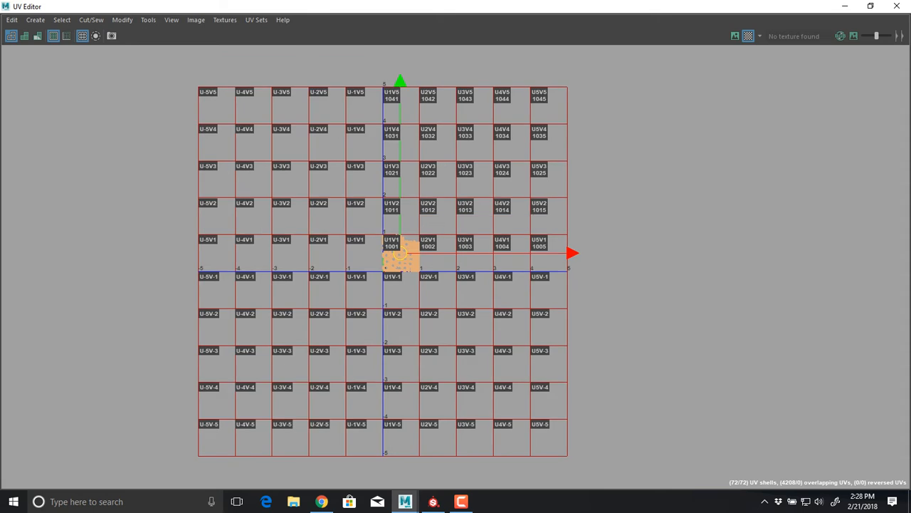
pyautogui.keyDown('alt'); pyautogui.moveTo(420, 258); pyautogui.dragTo(531, 258, button='right'); pyautogui.keyUp('alt')
pyautogui.keyDown('alt'); pyautogui.moveTo(531, 258); pyautogui.dragTo(395, 284, button='middle'); pyautogui.keyUp('alt')
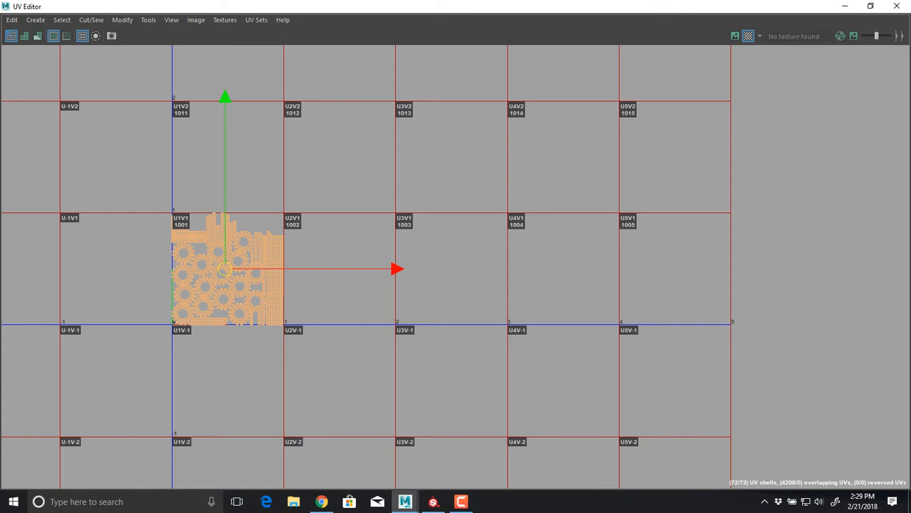
pyautogui.keyDown('alt'); pyautogui.moveTo(320, 342); pyautogui.dragTo(500, 113, button='middle'); pyautogui.keyUp('alt')
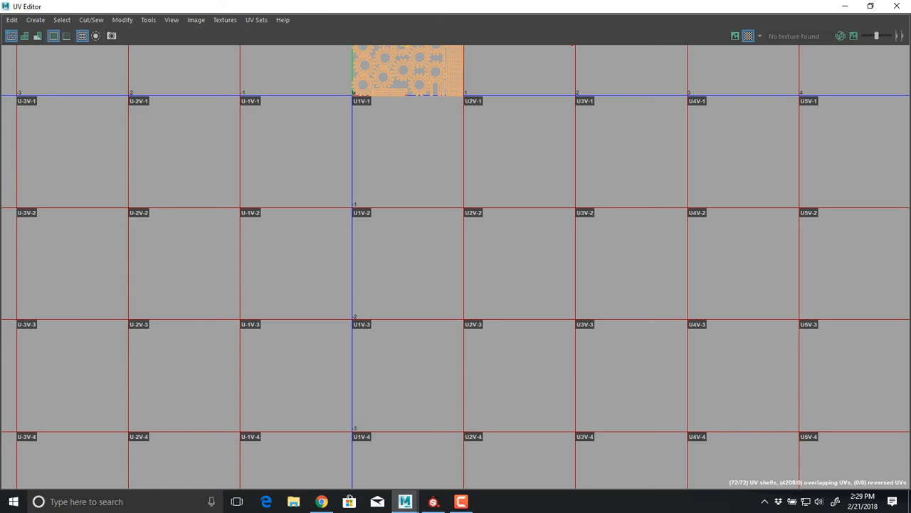
pyautogui.keyDown('alt'); pyautogui.moveTo(500, 113); pyautogui.dragTo(338, 315, button='middle'); pyautogui.keyUp('alt')
pyautogui.keyDown('alt'); pyautogui.moveTo(338, 315); pyautogui.dragTo(310, 305, button='right'); pyautogui.keyUp('alt')
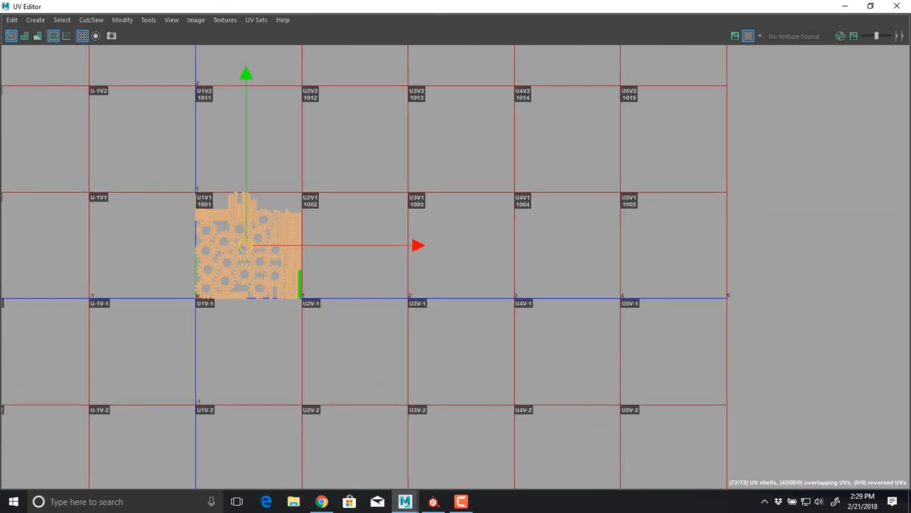
# Inspect the packed gear shells in tile 1001 and the neighboring tiles around its borders
pyautogui.keyDown('alt'); pyautogui.moveTo(301, 284); pyautogui.dragTo(272, 312, button='middle'); pyautogui.keyUp('alt')
pyautogui.scroll(4, 219, 309)
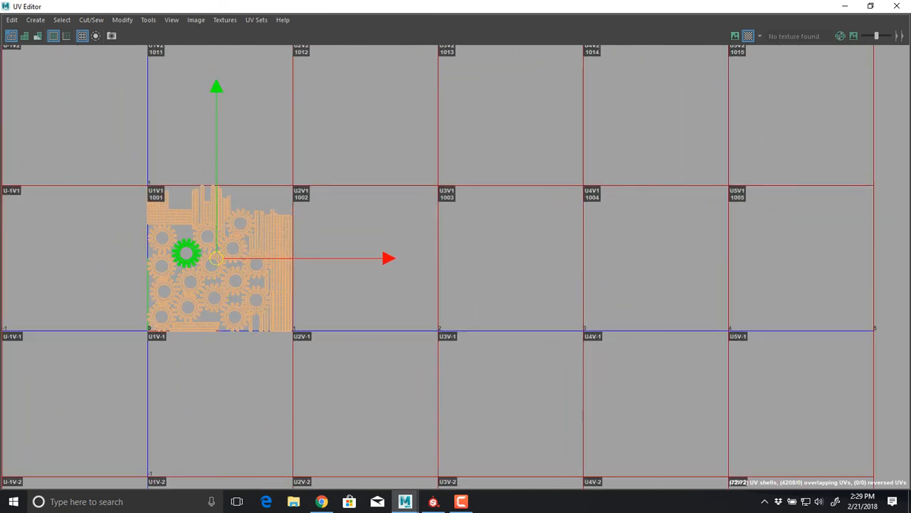
pyautogui.scroll(2, 182, 249)
pyautogui.keyDown('alt'); pyautogui.moveTo(181, 249); pyautogui.dragTo(346, 356, button='middle'); pyautogui.keyUp('alt')
pyautogui.scroll(3, 347, 356)
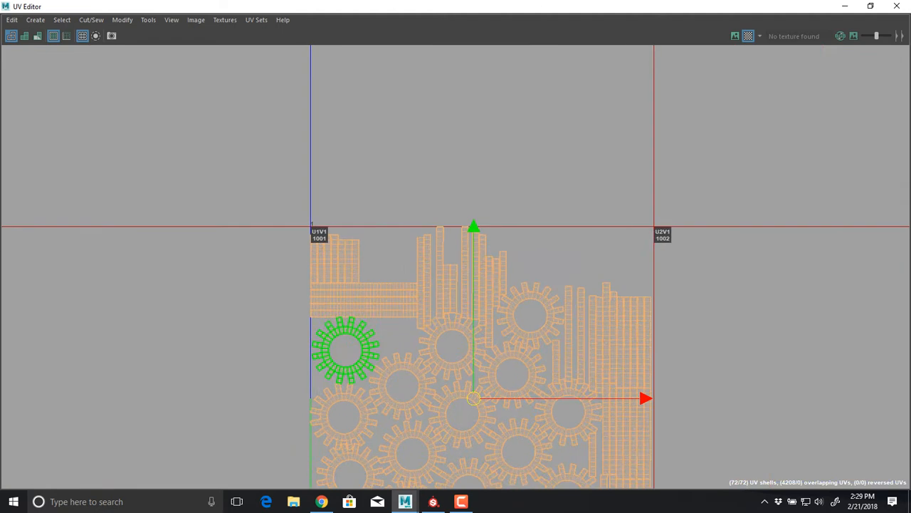
pyautogui.scroll(3, 306, 258)
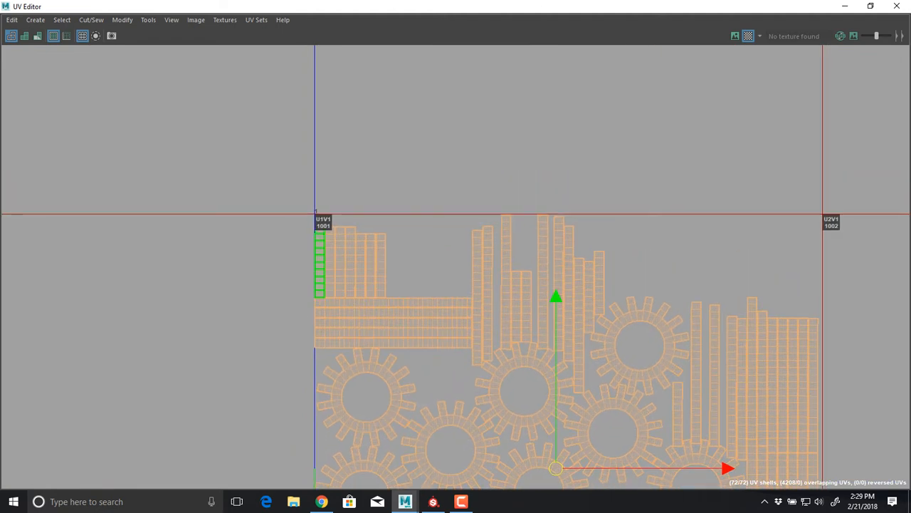
pyautogui.keyDown('alt'); pyautogui.moveTo(477, 299); pyautogui.dragTo(169, 302, button='middle'); pyautogui.keyUp('alt')
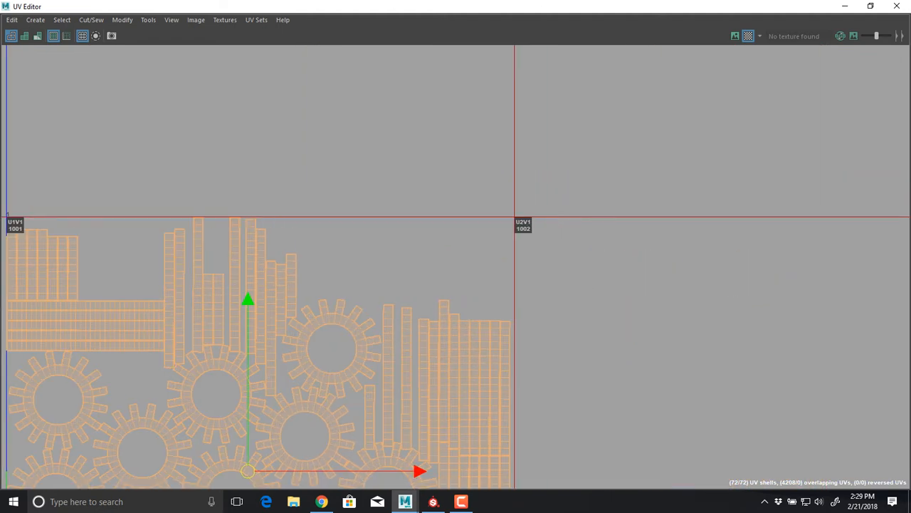
pyautogui.keyDown('alt'); pyautogui.moveTo(71, 299); pyautogui.dragTo(868, 299, button='middle'); pyautogui.keyUp('alt')
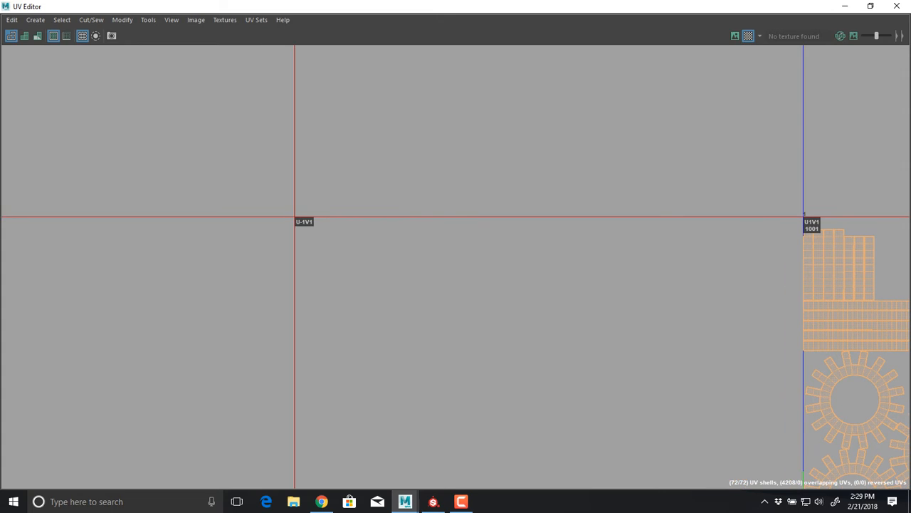
pyautogui.keyDown('alt'); pyautogui.moveTo(499, 486); pyautogui.dragTo(443, 3, button='middle'); pyautogui.keyUp('alt')
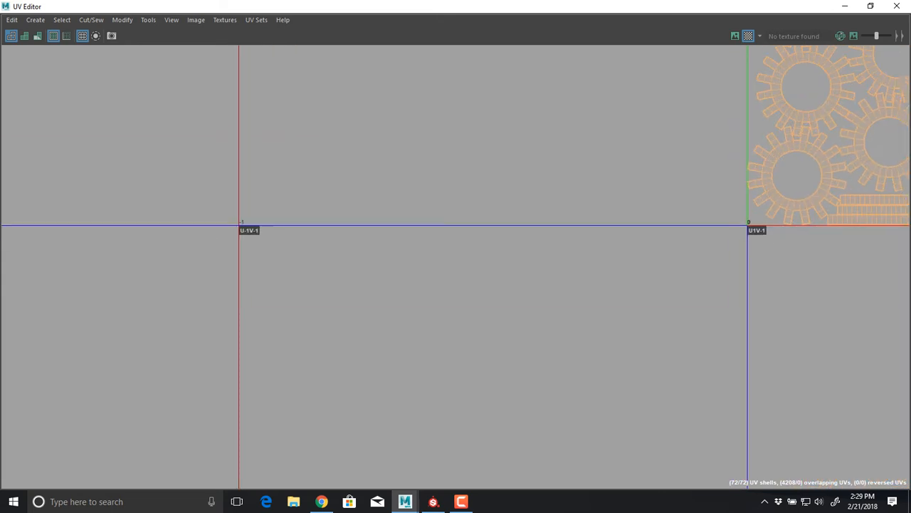
pyautogui.press('f')
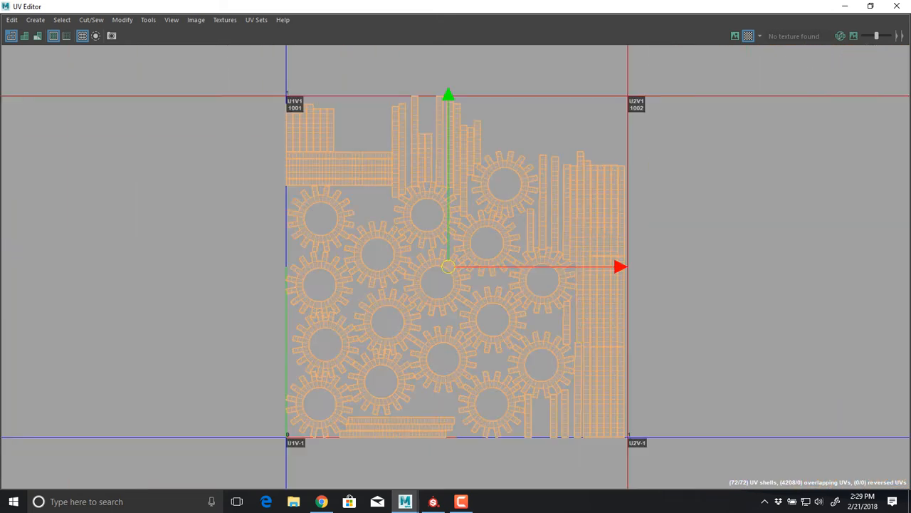
# Select all the gear UV shells in tile 1001 and open the Layout UVs options
pyautogui.scroll(-3, 624, 272)
pyautogui.keyDown('alt'); pyautogui.moveTo(616, 272); pyautogui.dragTo(470, 258, button='middle'); pyautogui.keyUp('alt')
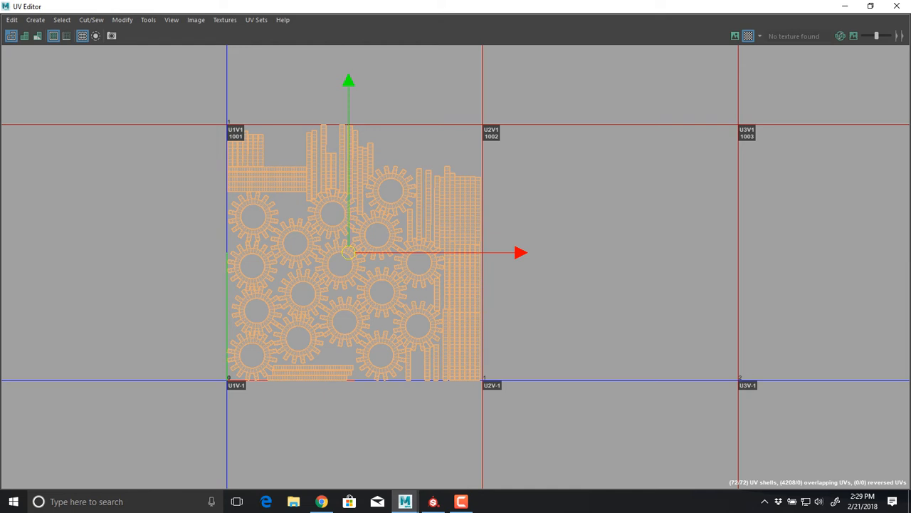
pyautogui.moveTo(190, 126); pyautogui.dragTo(160, 111, button='right')
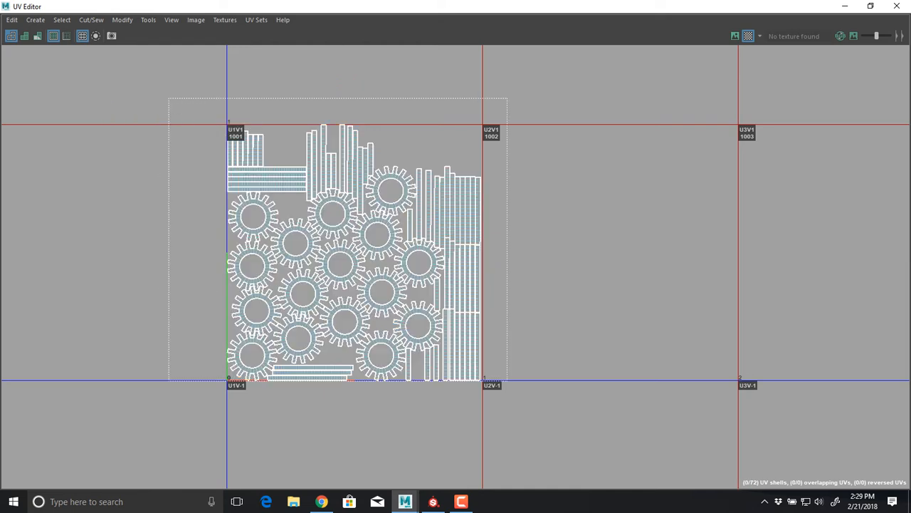
pyautogui.moveTo(507, 380); pyautogui.dragTo(506, 379)
pyautogui.keyDown('shift'); pyautogui.rightClick(271, 121); pyautogui.keyUp('shift')
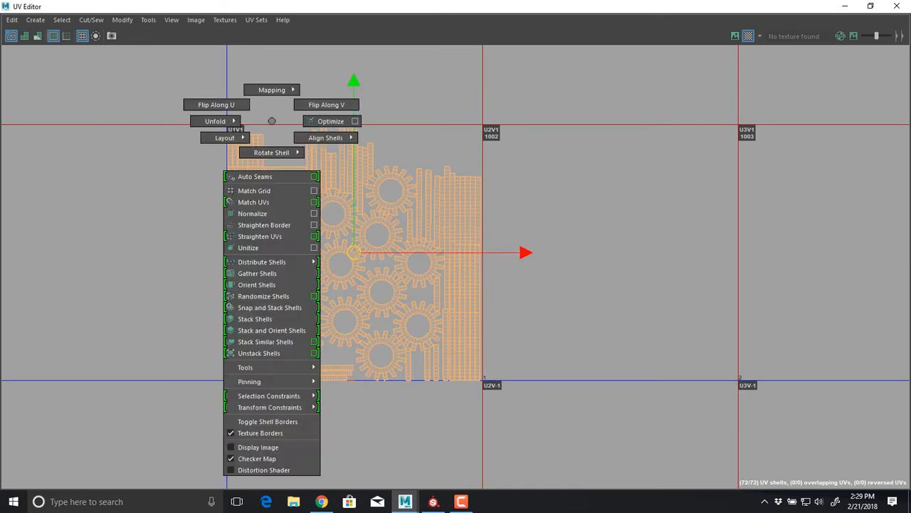
pyautogui.keyDown('shift'); pyautogui.moveTo(271, 121); pyautogui.dragTo(203, 149, button='right'); pyautogui.keyUp('shift')
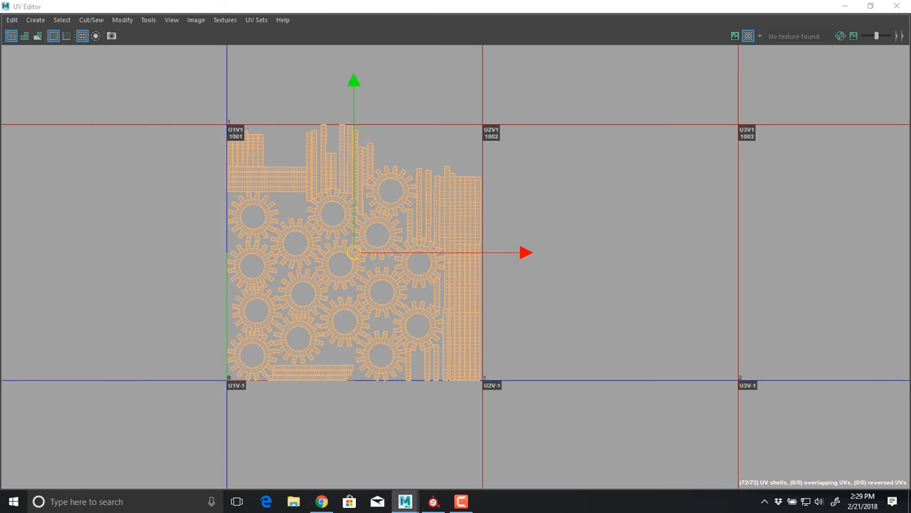
pyautogui.moveTo(266, 97); pyautogui.dragTo(161, 53)
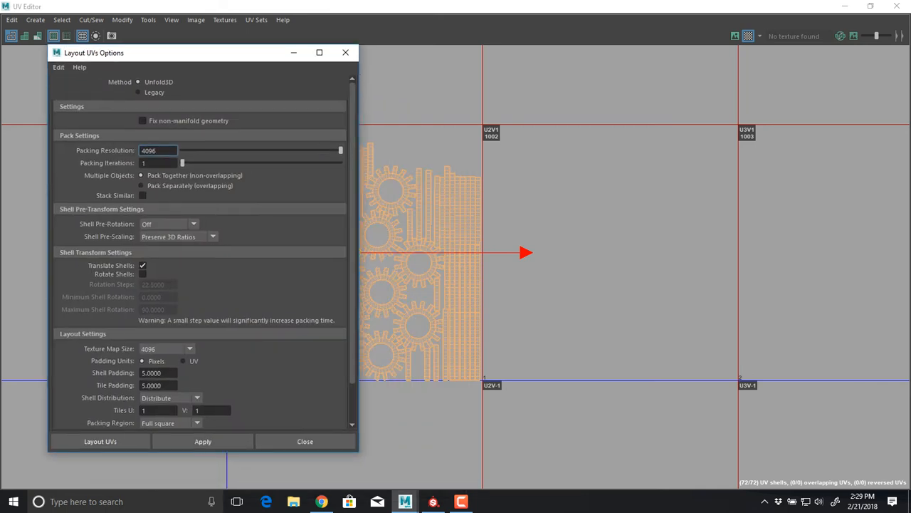
# Set the layout's tile count to 5 in U and 5 in V
pyautogui.scroll(-2, 203, 249)
pyautogui.click(158, 366)
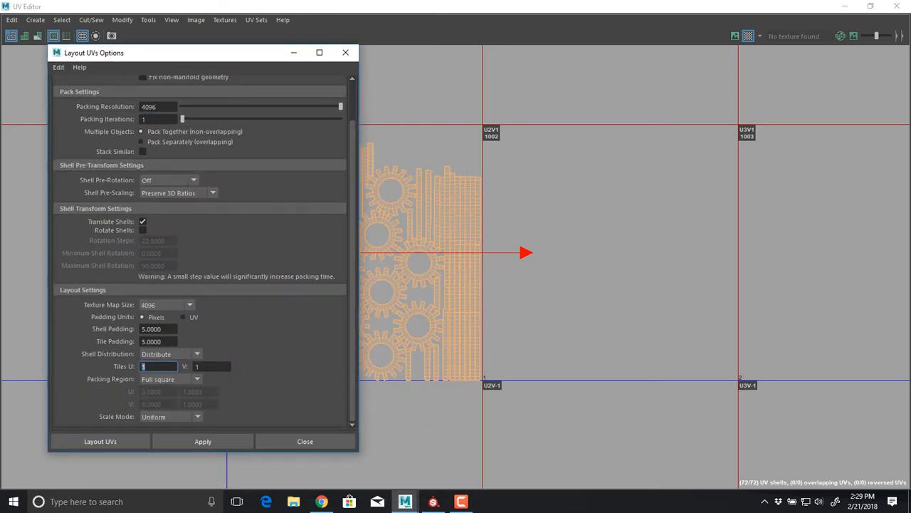
pyautogui.write('5')
pyautogui.press('Tab')
pyautogui.write('5')
pyautogui.press('Tab')
pyautogui.doubleClick(158, 366)
pyautogui.press('Tab')
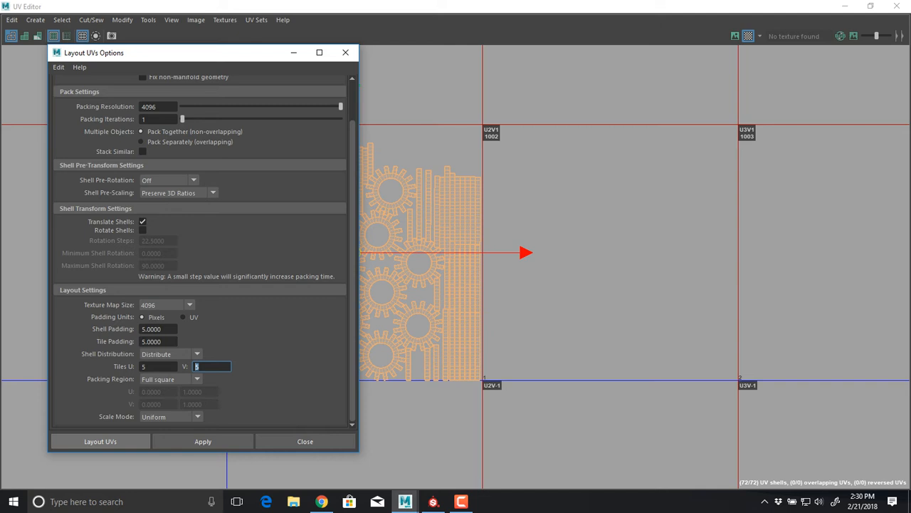
# Switch to Chrome, search Google Images for "character uv map" in a new tab, and view the Kila character's UV layout
pyautogui.click(322, 501)
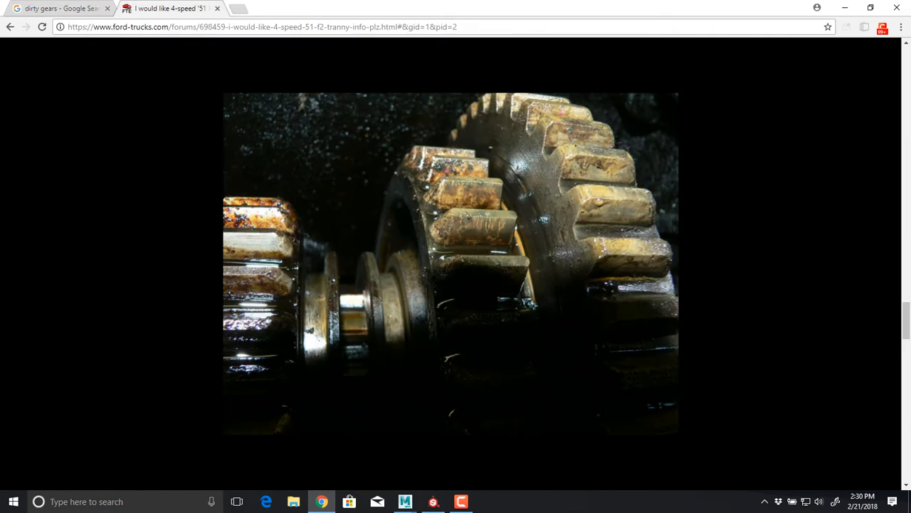
pyautogui.click(167, 8)
pyautogui.hotkey('ctrl', 't')
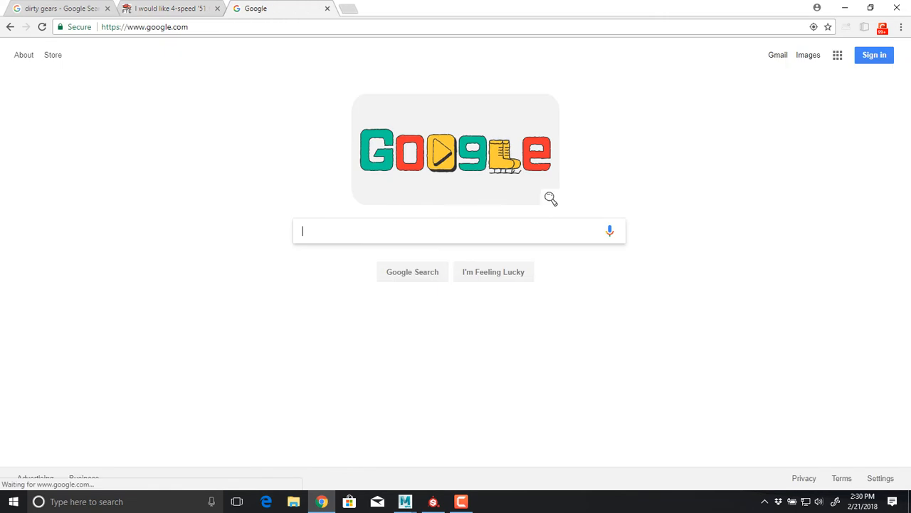
pyautogui.write('character uv map')
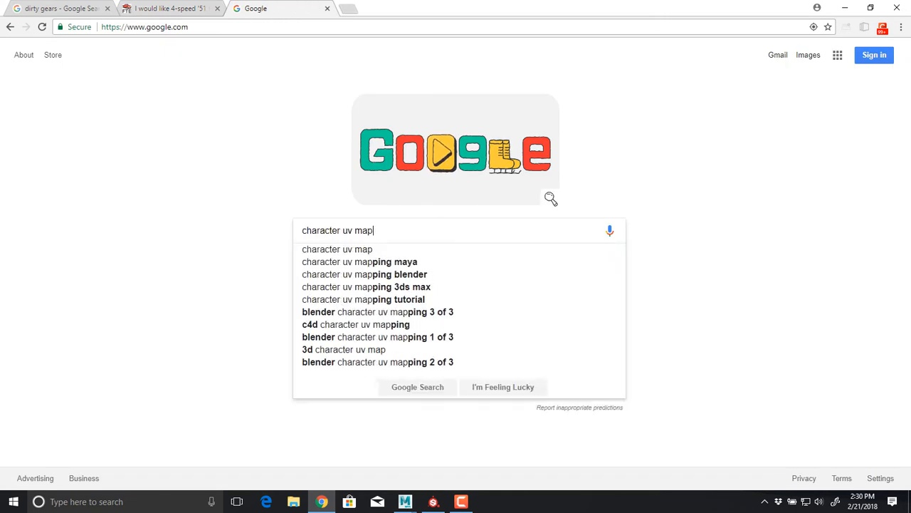
pyautogui.press('Return')
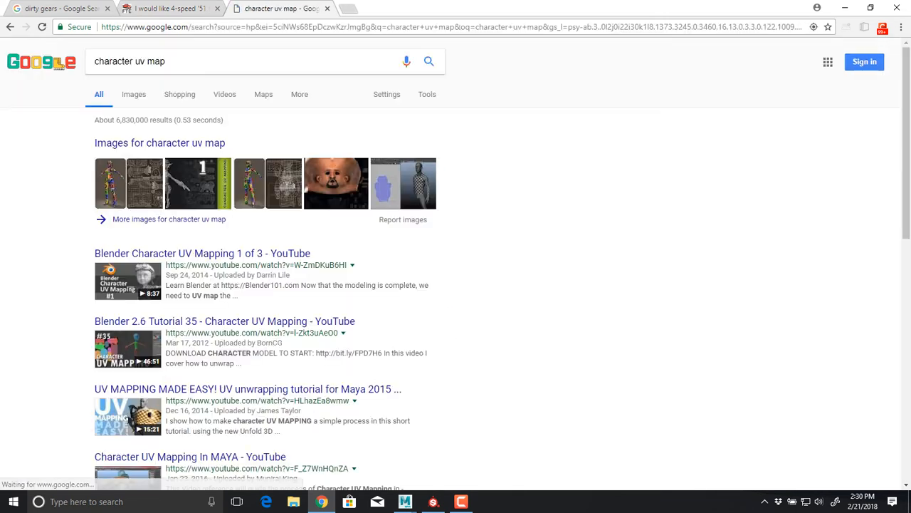
pyautogui.click(134, 94)
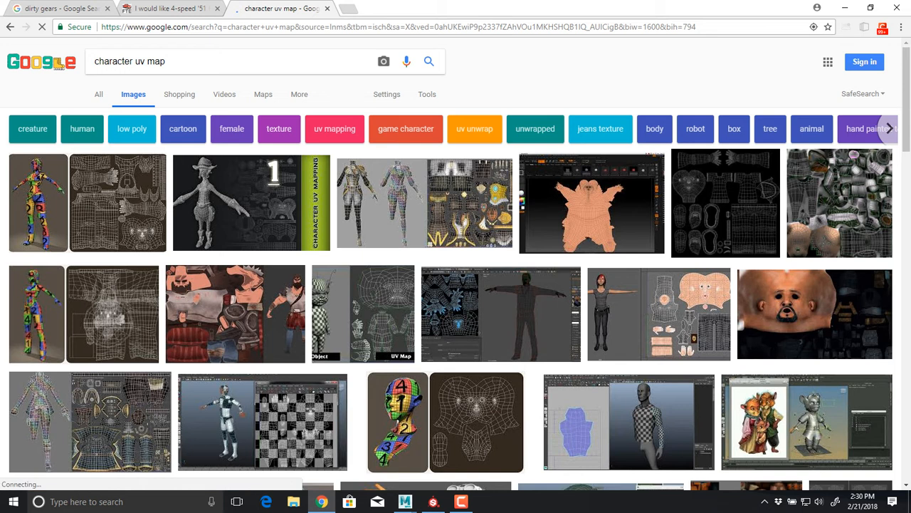
pyautogui.click(86, 207)
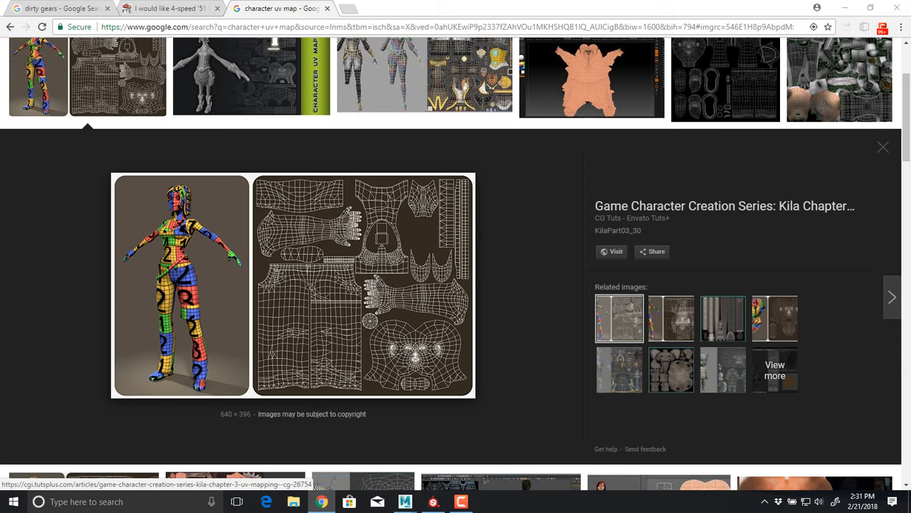
# Refine the image search to "character uv map multi" and view the ArtStation character multi-tile UV unwrap
pyautogui.hotkey('alt', 'Tab')
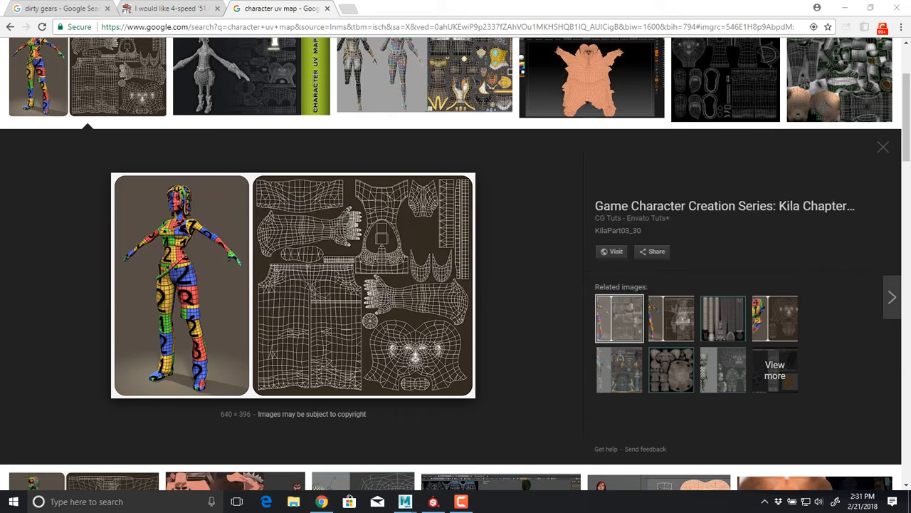
pyautogui.hotkey('alt', 'Tab')
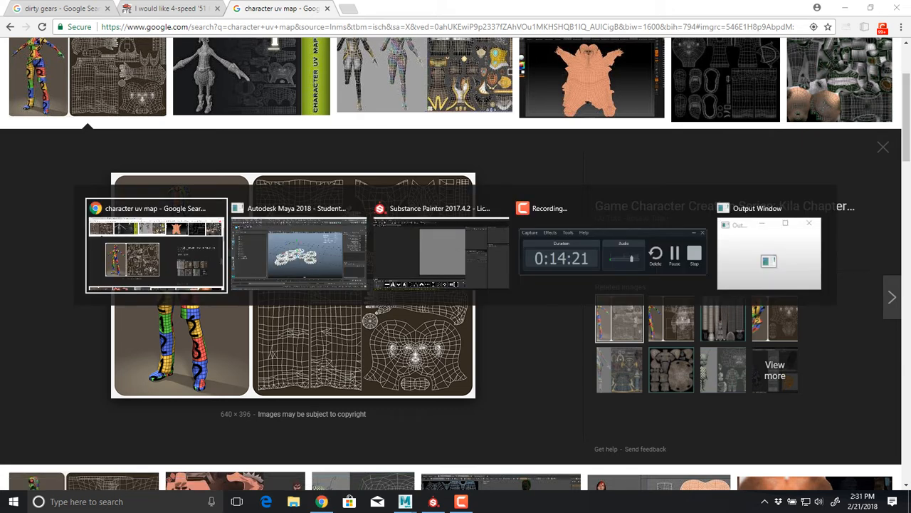
pyautogui.scroll(2, 61, 55)
pyautogui.scroll(-8, 60, 56)
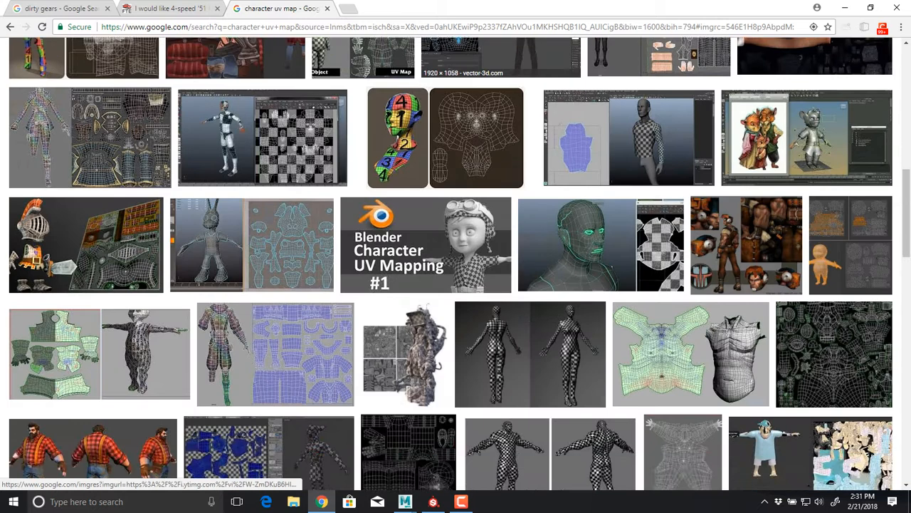
pyautogui.scroll(9, 62, 63)
pyautogui.click(238, 62)
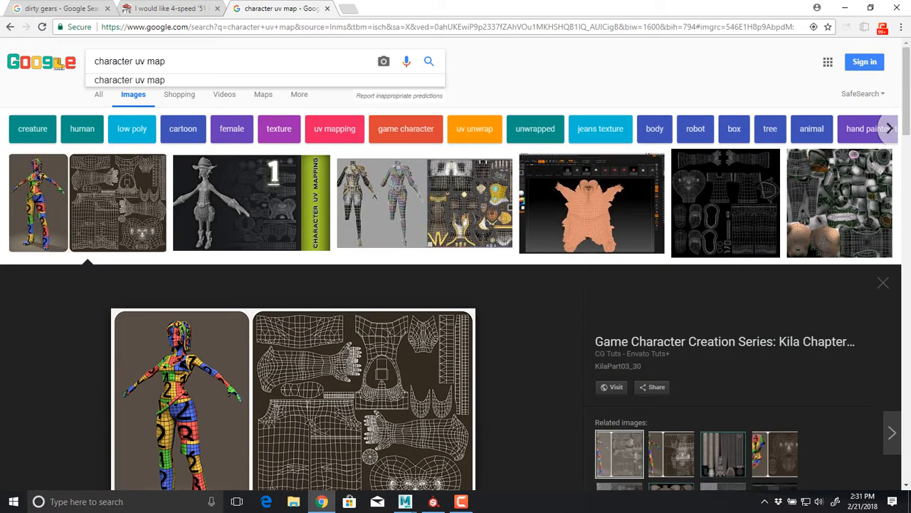
pyautogui.write('multi')
pyautogui.press('Return')
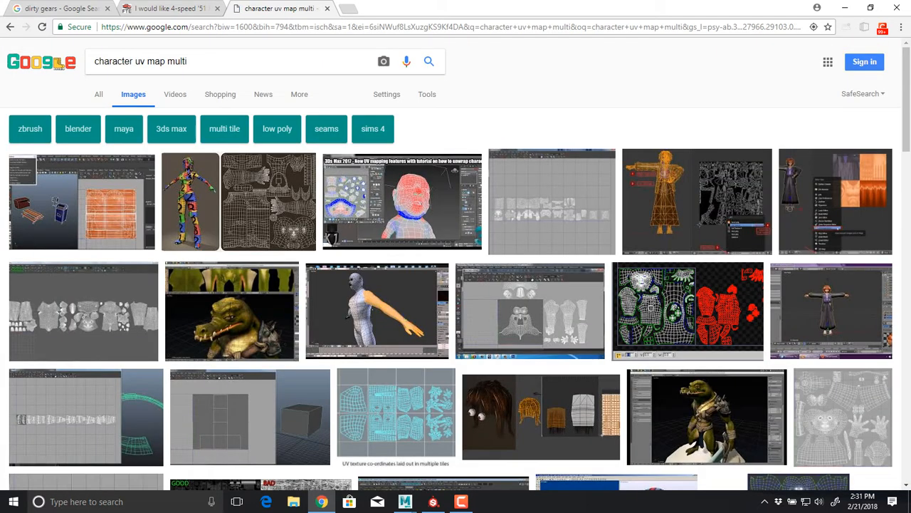
pyautogui.click(84, 312)
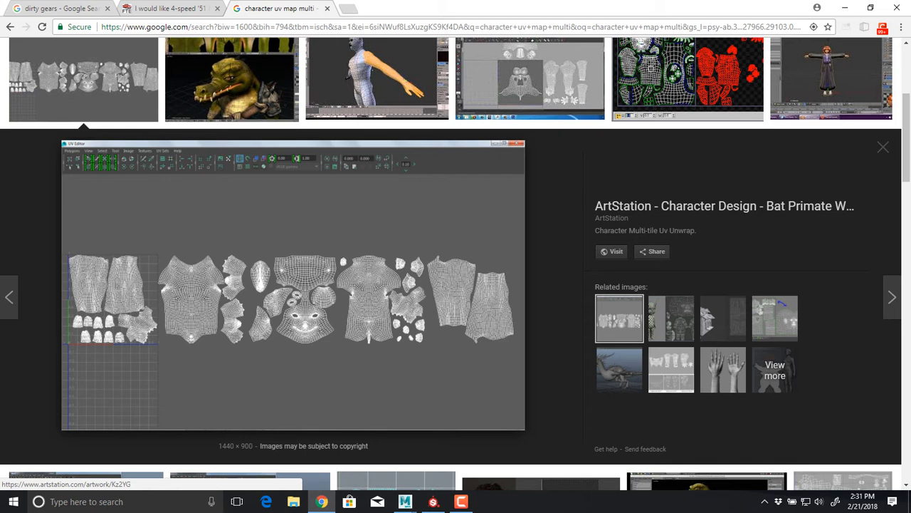
# Switch back to Maya and lay out the gear UV shells across the 5 by 5 tile grid
pyautogui.hotkey('alt', 'Tab')
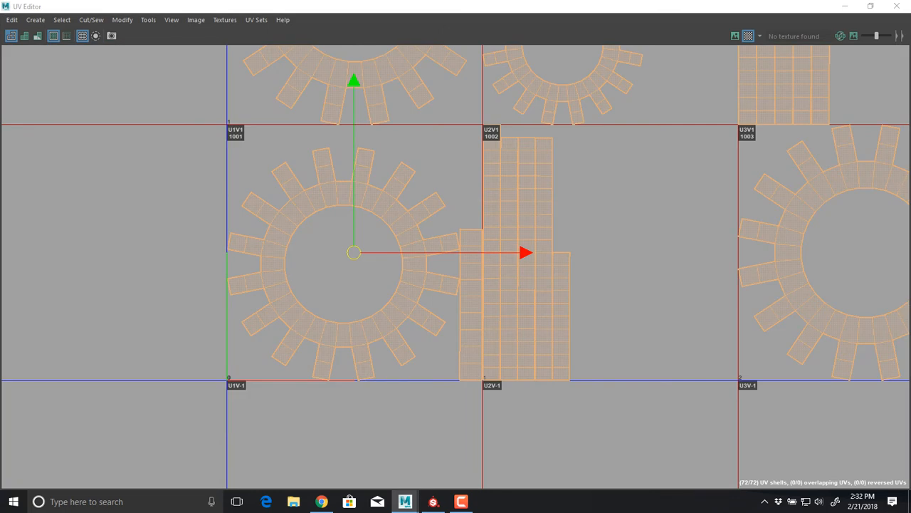
pyautogui.scroll(-8, 456, 267)
pyautogui.keyDown('alt'); pyautogui.moveTo(456, 267); pyautogui.dragTo(282, 384, button='middle'); pyautogui.keyUp('alt')
pyautogui.scroll(-2, 282, 384)
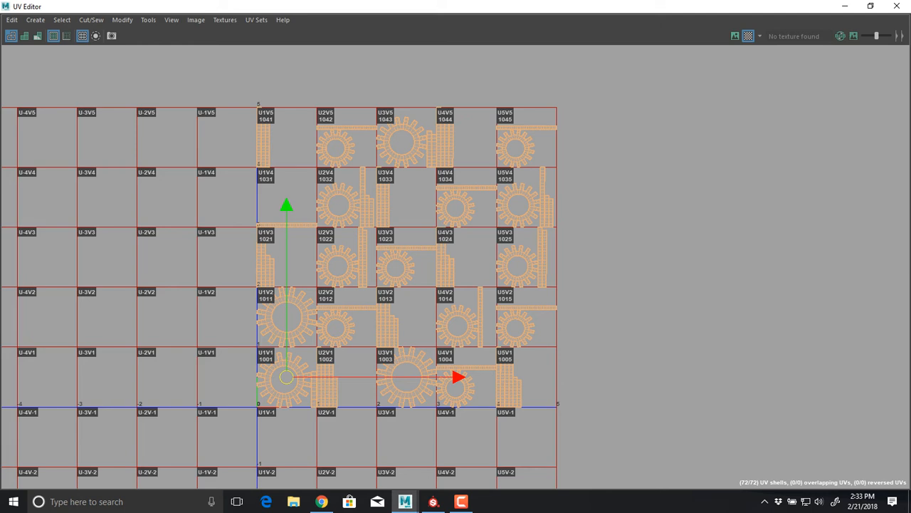
# Examine the gap between the shells and the border separating tiles 1001 and 1002, and return to the full tile view
pyautogui.scroll(6, 344, 379)
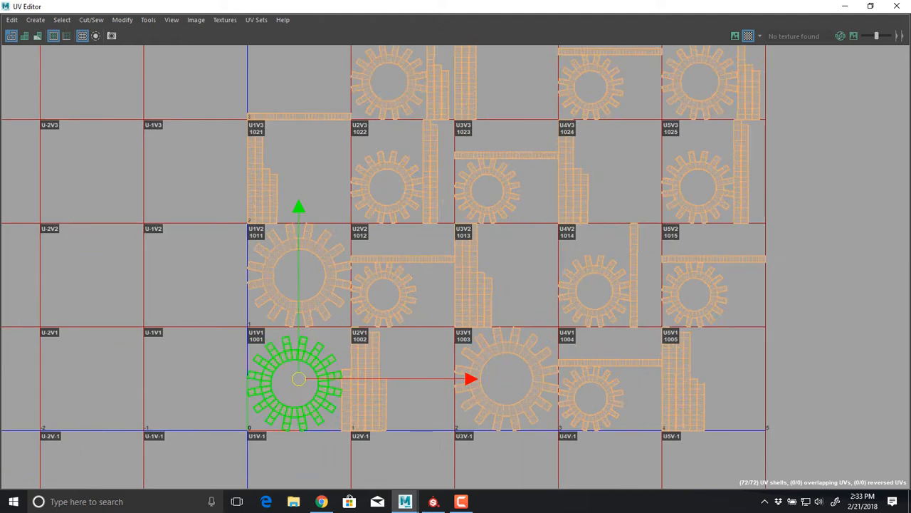
pyautogui.keyDown('alt'); pyautogui.moveTo(302, 436); pyautogui.dragTo(447, 380, button='middle'); pyautogui.keyUp('alt')
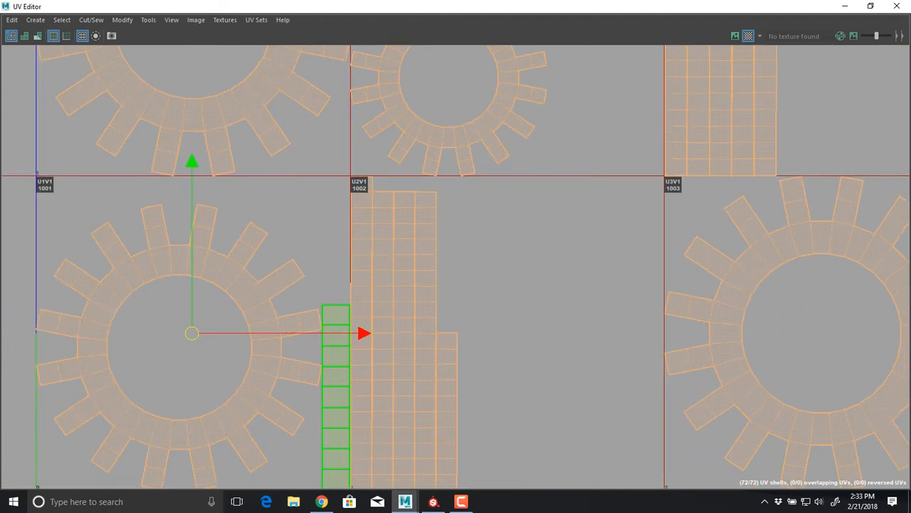
pyautogui.scroll(5, 330, 331)
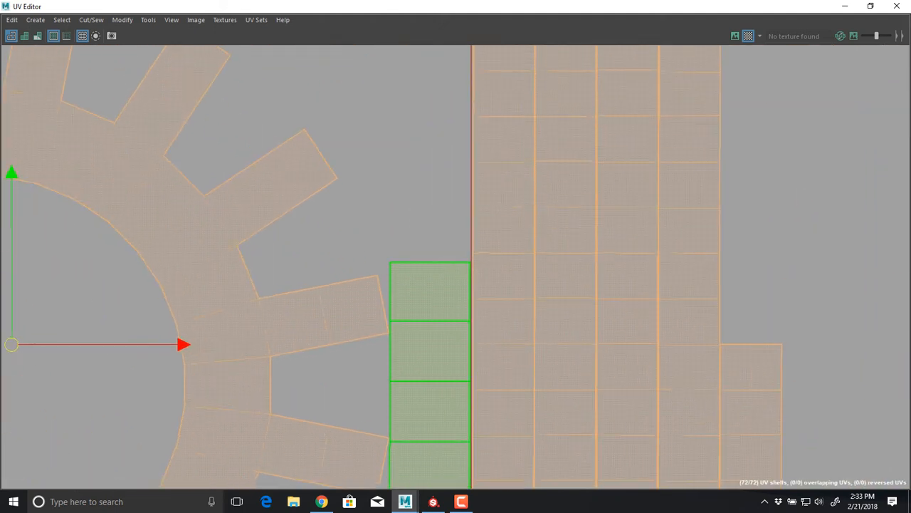
pyautogui.scroll(5, 428, 365)
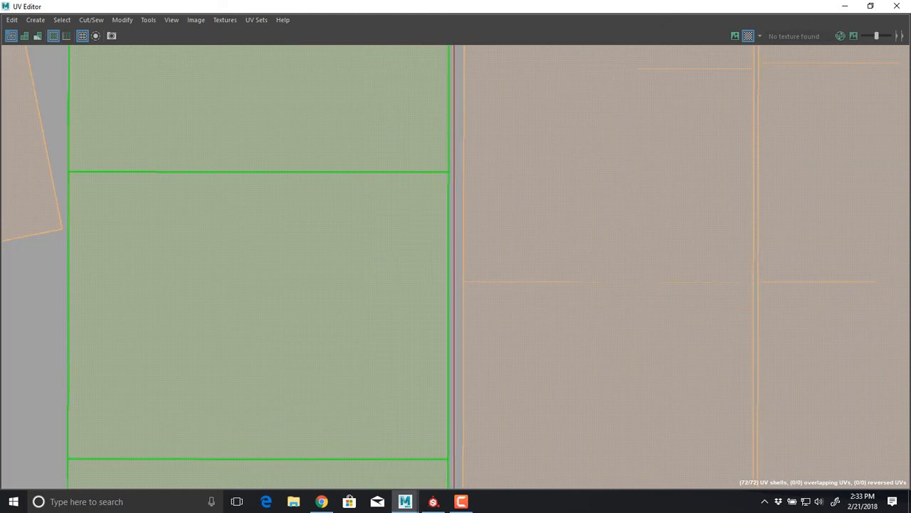
pyautogui.scroll(1, 377, 362)
pyautogui.keyDown('alt'); pyautogui.moveTo(368, 362); pyautogui.dragTo(405, 359, button='middle'); pyautogui.keyUp('alt')
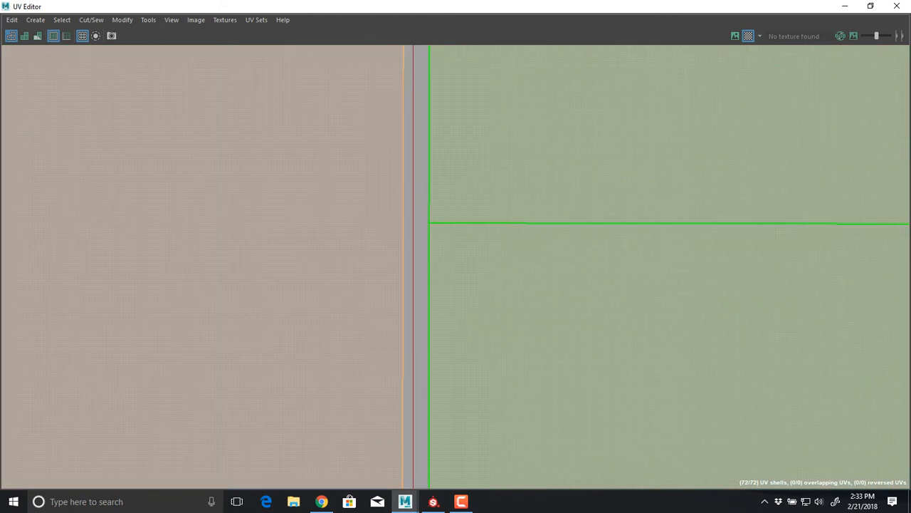
pyautogui.press('a')
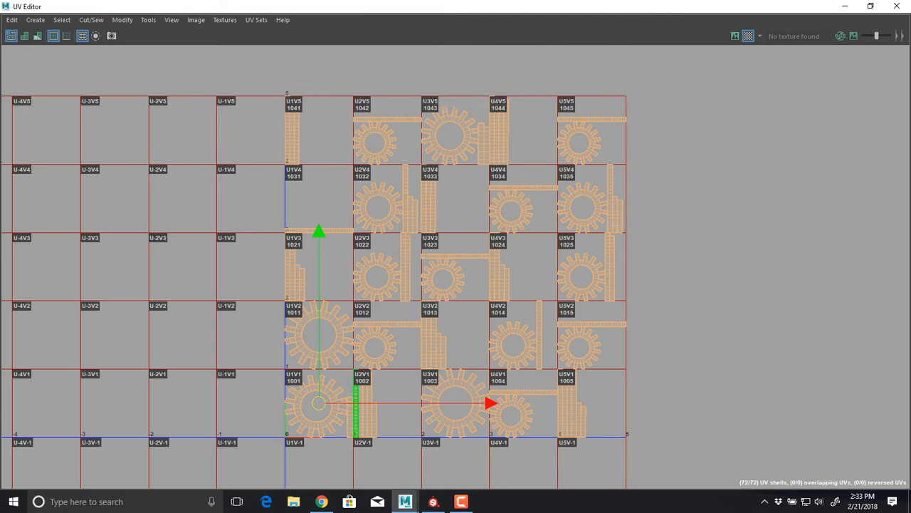
# Delete all the gears in the scene except pGear1
pyautogui.keyDown('alt'); pyautogui.moveTo(408, 268); pyautogui.dragTo(430, 212, button='middle'); pyautogui.keyUp('alt')
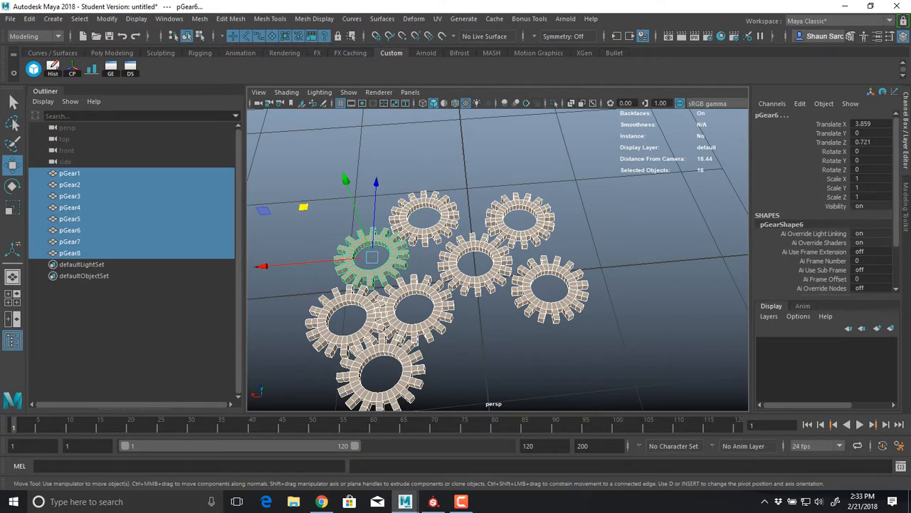
pyautogui.hotkey('ctrl', 'z')
pyautogui.press('Delete')
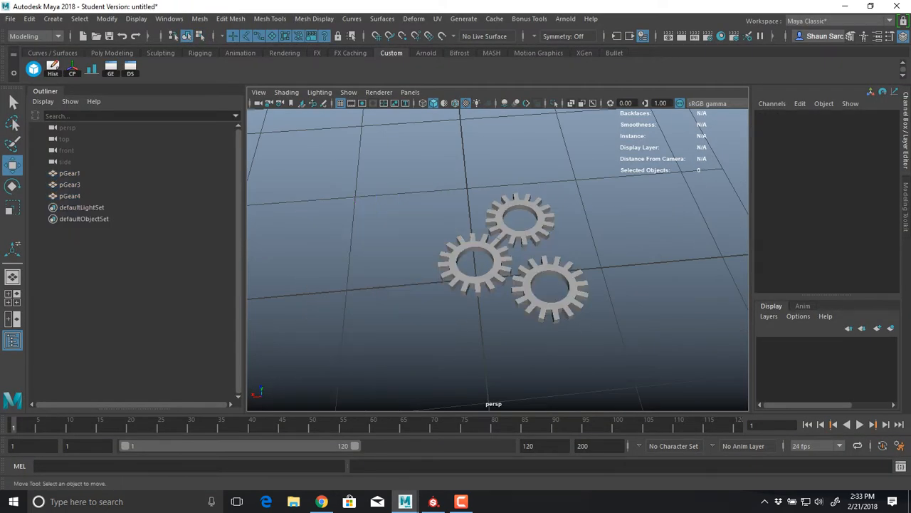
pyautogui.moveTo(566, 304); pyautogui.dragTo(473, 208)
pyautogui.press('Delete')
pyautogui.hotkey('ctrl', 'z')
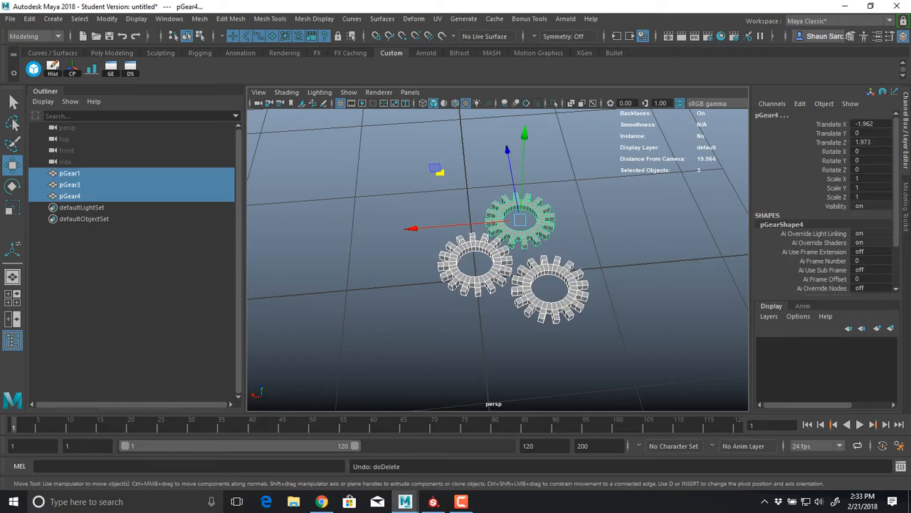
pyautogui.keyDown('ctrl'); pyautogui.click(464, 279); pyautogui.keyUp('ctrl')
pyautogui.press('Delete')
# Inspect pGear1 from above and below, keeping the other gears deleted, and frame it in the viewport
pyautogui.moveTo(476, 289); pyautogui.dragTo(491, 224)
pyautogui.press('f')
pyautogui.keyDown('alt'); pyautogui.moveTo(491, 224); pyautogui.dragTo(563, 235, button='right'); pyautogui.keyUp('alt')
pyautogui.keyDown('alt'); pyautogui.moveTo(562, 235); pyautogui.dragTo(565, 180, button='middle'); pyautogui.keyUp('alt')
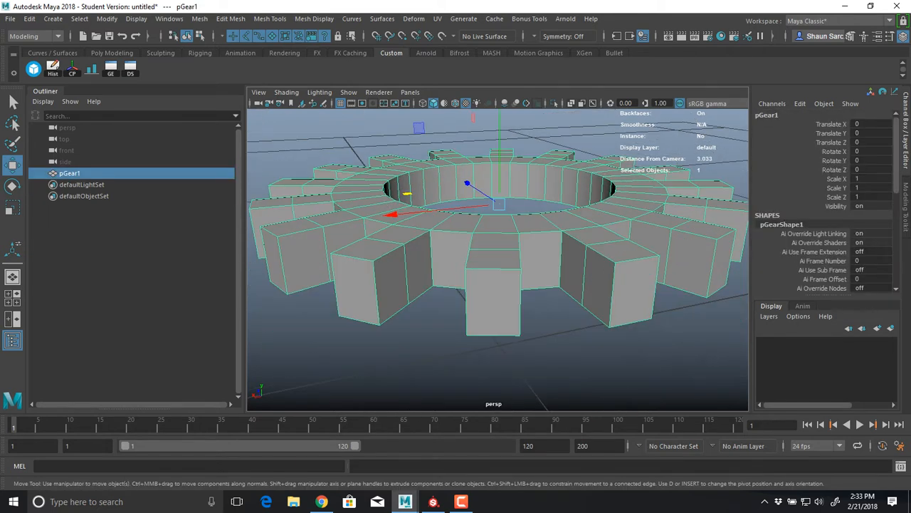
pyautogui.keyDown('alt'); pyautogui.moveTo(533, 256); pyautogui.dragTo(531, 191); pyautogui.keyUp('alt')
pyautogui.hotkey('ctrl', 'z')
pyautogui.hotkey('ctrl', 'z')
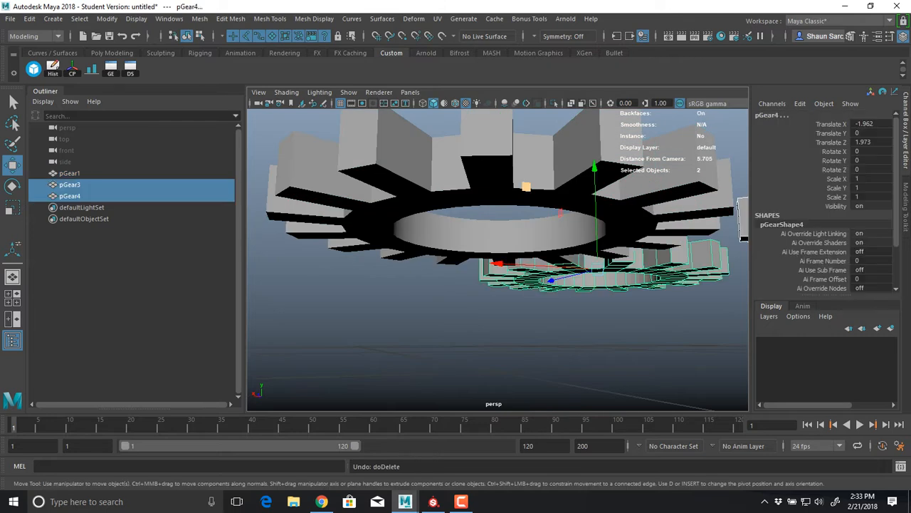
pyautogui.hotkey('ctrl', 'y')
pyautogui.hotkey('ctrl', 'y')
pyautogui.press('f')
pyautogui.keyDown('alt'); pyautogui.moveTo(527, 188); pyautogui.dragTo(522, 265); pyautogui.keyUp('alt')
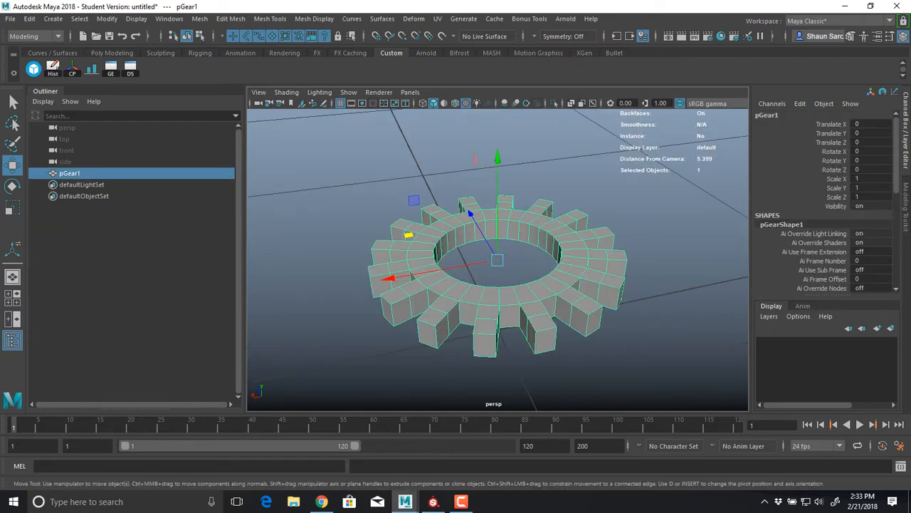
# Open the UV Editor without its toolkit, check which tiles hold pGear1's shells, and close the editor
pyautogui.click(437, 18)
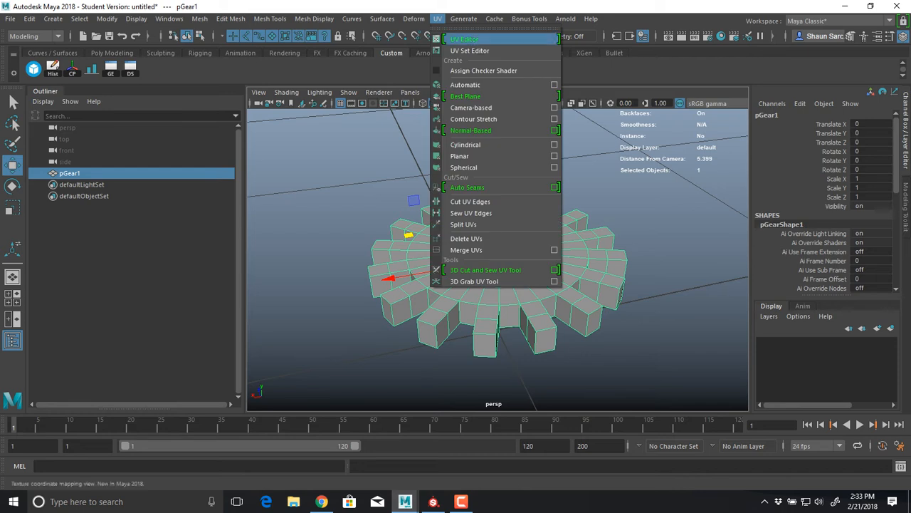
pyautogui.click(459, 39)
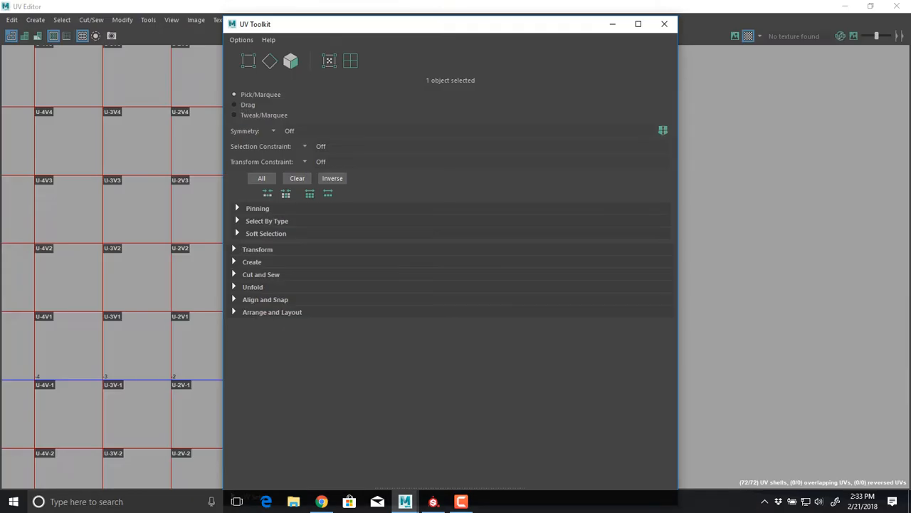
pyautogui.click(664, 24)
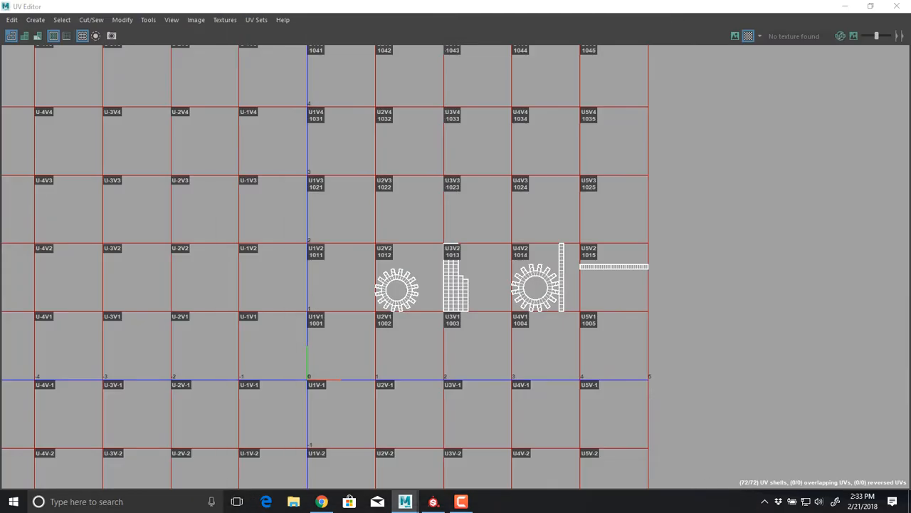
pyautogui.doubleClick(7, 6)
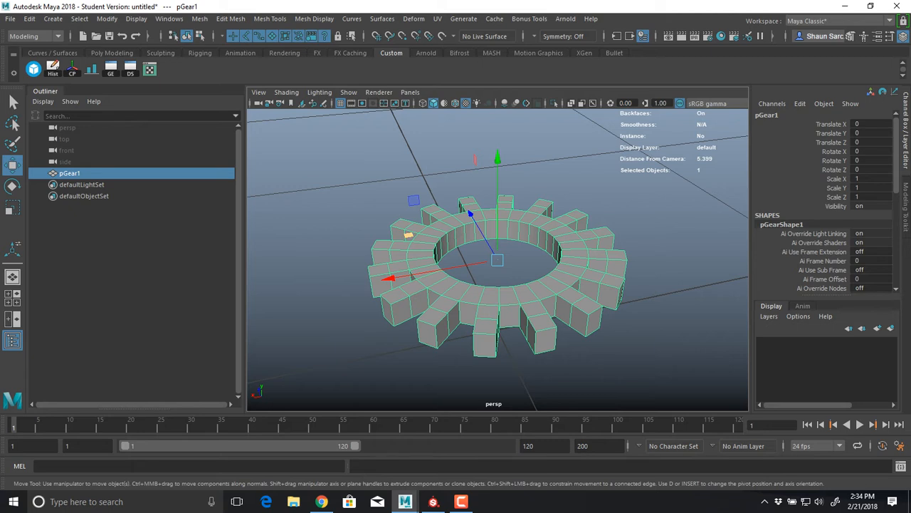
# Switch pGear1 to edge selection and select the upper and lower edge loops of its central hole
pyautogui.rightClick(414, 173)
pyautogui.moveTo(414, 173); pyautogui.dragTo(414, 141, button='right')
pyautogui.scroll(10, 499, 260)
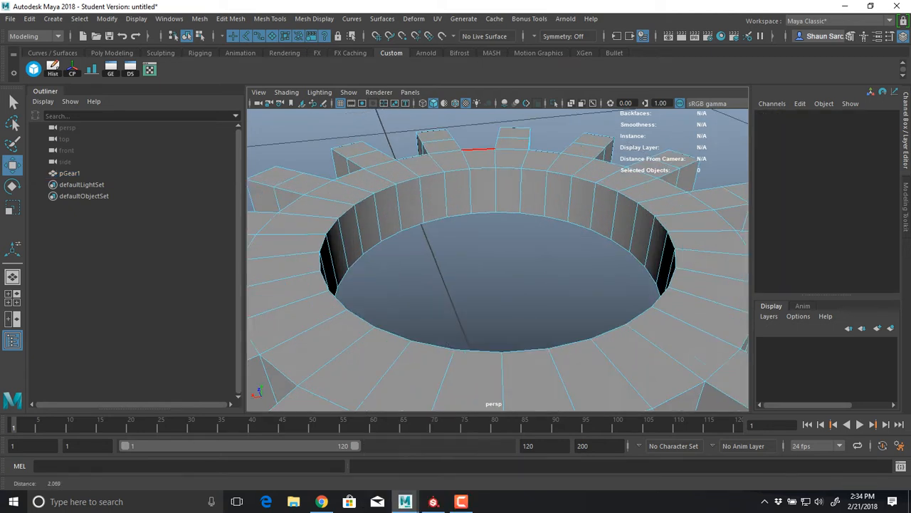
pyautogui.doubleClick(449, 190)
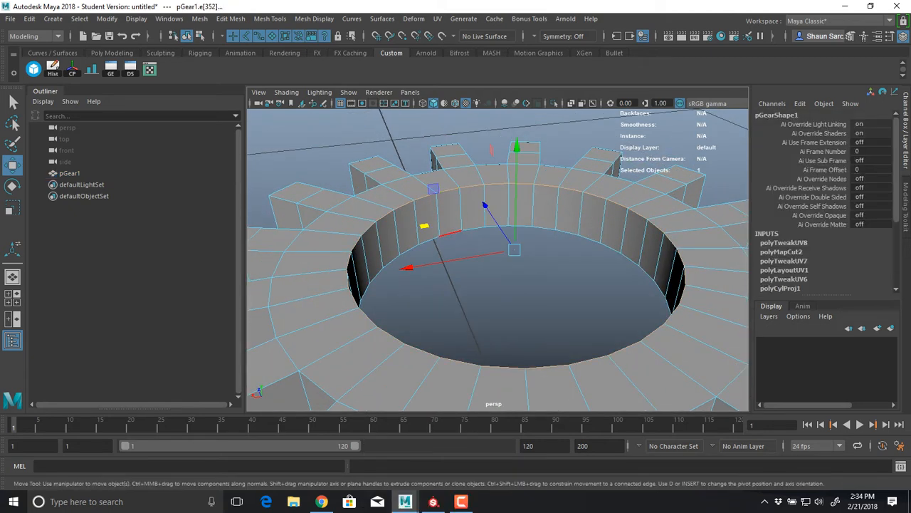
pyautogui.keyDown('shift'); pyautogui.doubleClick(447, 235); pyautogui.keyUp('shift')
pyautogui.keyDown('alt'); pyautogui.moveTo(448, 234); pyautogui.dragTo(514, 208); pyautogui.keyUp('alt')
# Try selecting the outline edges of pGear1's teeth one at a time, and return the gear to object selection
pyautogui.keyDown('alt'); pyautogui.moveTo(397, 301); pyautogui.dragTo(431, 293, button='middle'); pyautogui.keyUp('alt')
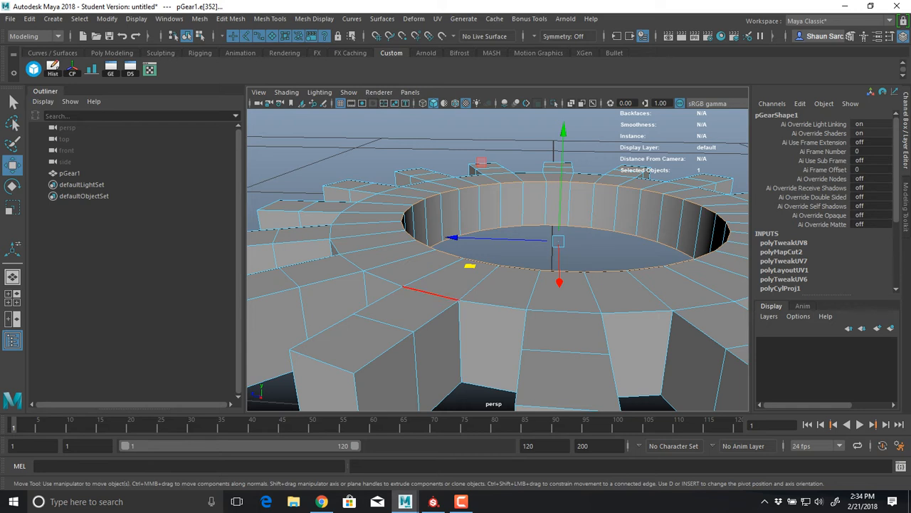
pyautogui.keyDown('shift'); pyautogui.doubleClick(493, 306); pyautogui.keyUp('shift')
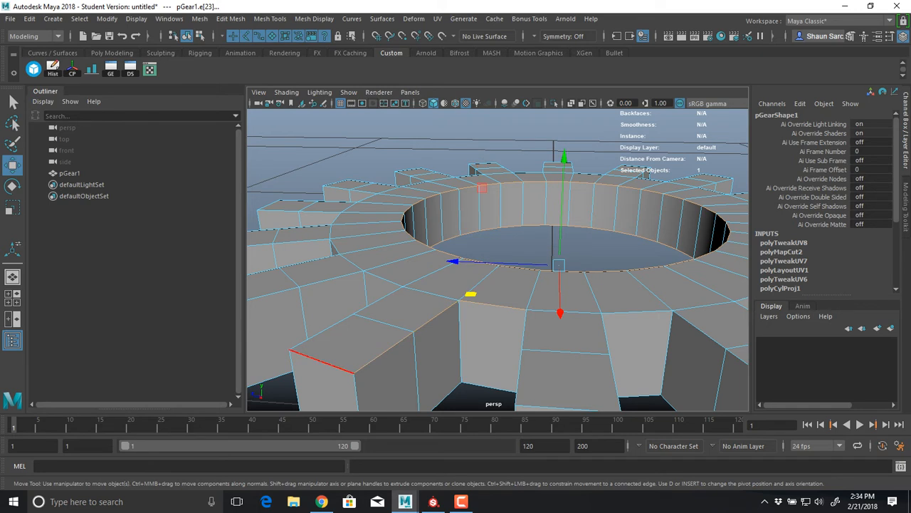
pyautogui.keyDown('shift'); pyautogui.doubleClick(378, 300); pyautogui.keyUp('shift')
pyautogui.keyDown('shift'); pyautogui.doubleClick(332, 279); pyautogui.keyUp('shift')
pyautogui.keyDown('alt'); pyautogui.moveTo(381, 298); pyautogui.dragTo(445, 261); pyautogui.keyUp('alt')
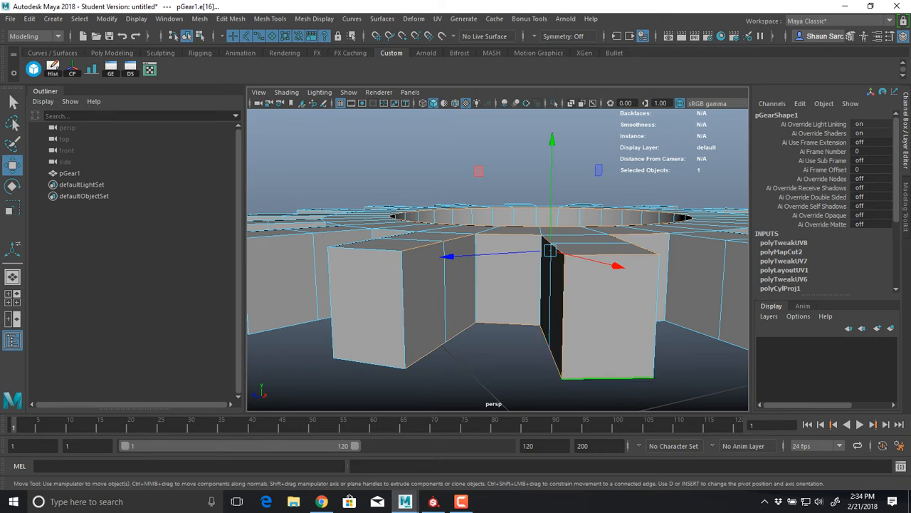
pyautogui.scroll(-5, 499, 284)
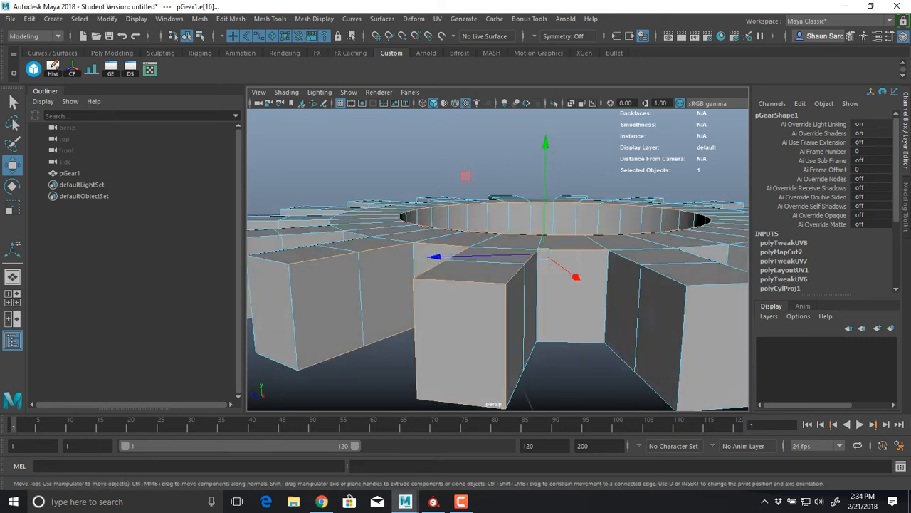
pyautogui.keyDown('alt'); pyautogui.moveTo(531, 231); pyautogui.dragTo(453, 269); pyautogui.keyUp('alt')
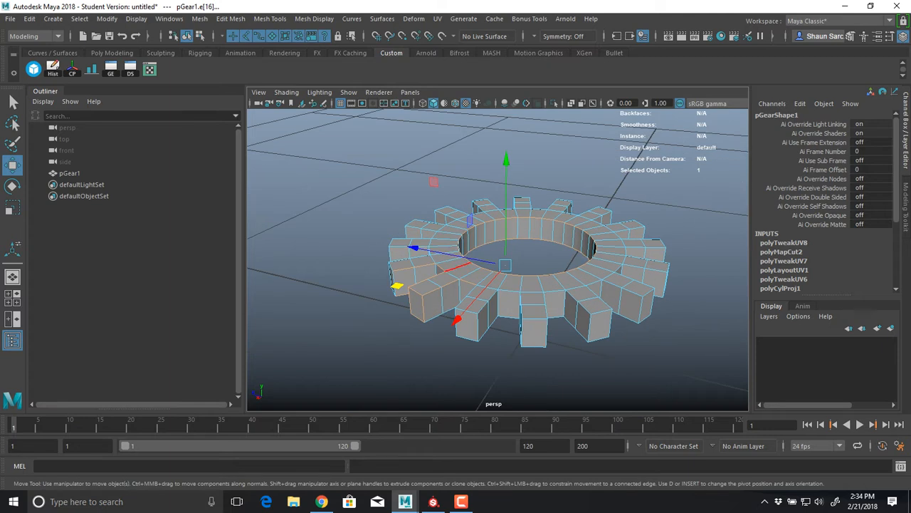
pyautogui.moveTo(412, 238); pyautogui.dragTo(447, 208, button='right')
pyautogui.scroll(-4, 456, 235)
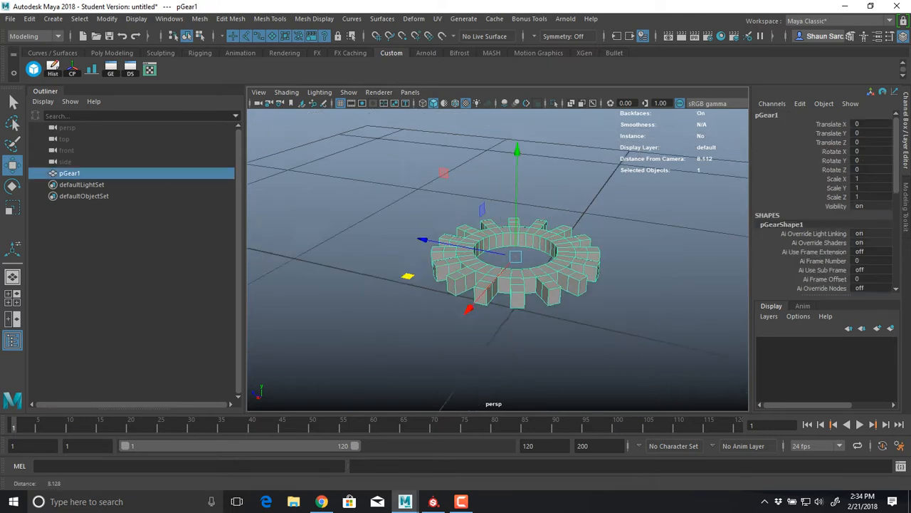
pyautogui.keyDown('alt'); pyautogui.moveTo(456, 235); pyautogui.dragTo(413, 232, button='middle'); pyautogui.keyUp('alt')
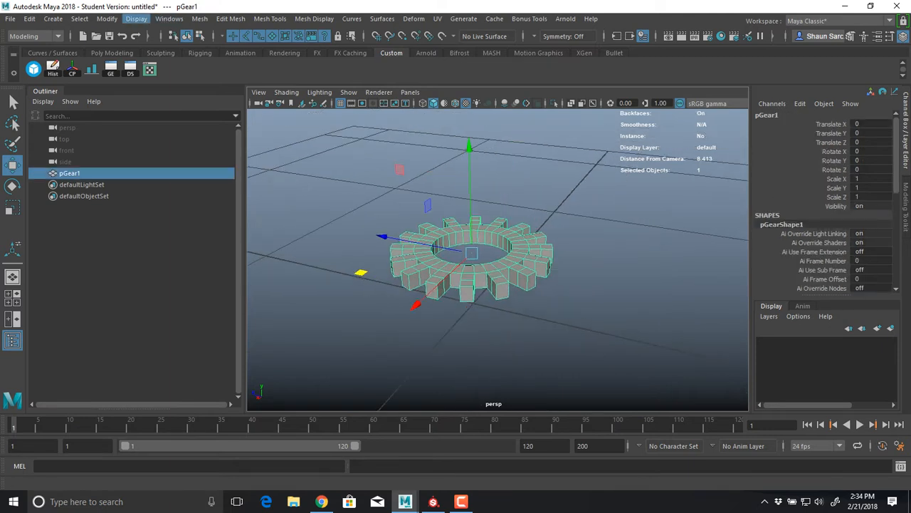
# Open the polygon selection constraint options and select all of pGear1's edges in edge mode
pyautogui.click(79, 19)
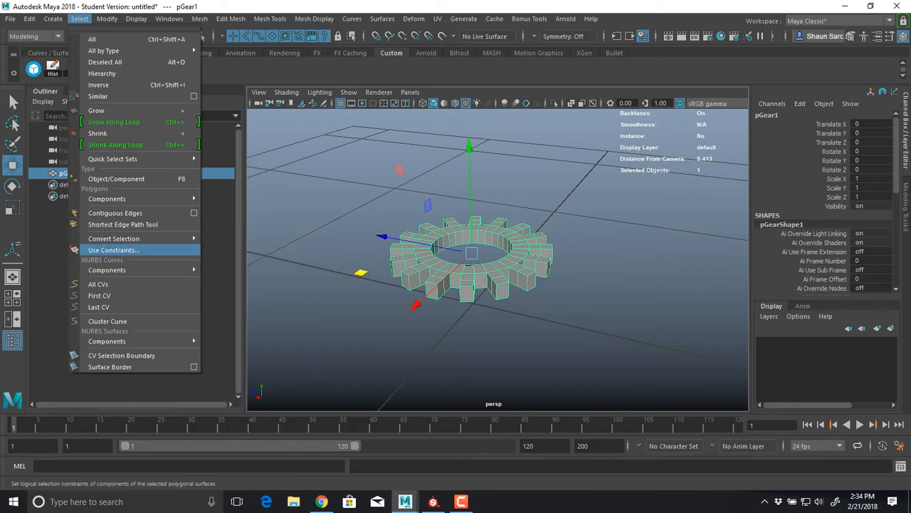
pyautogui.click(112, 250)
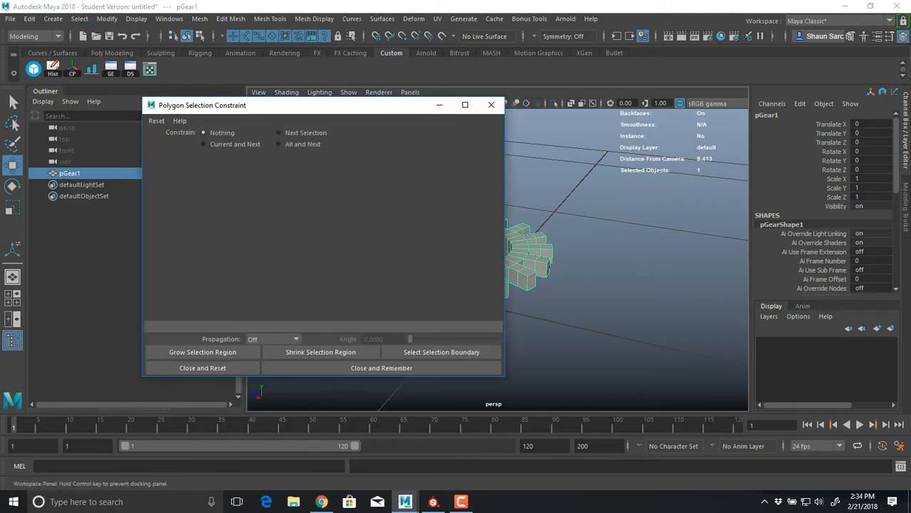
pyautogui.keyDown('alt'); pyautogui.moveTo(459, 245); pyautogui.dragTo(584, 237, button='middle'); pyautogui.keyUp('alt')
pyautogui.moveTo(555, 173); pyautogui.dragTo(553, 139, button='right')
pyautogui.moveTo(475, 150); pyautogui.dragTo(714, 338)
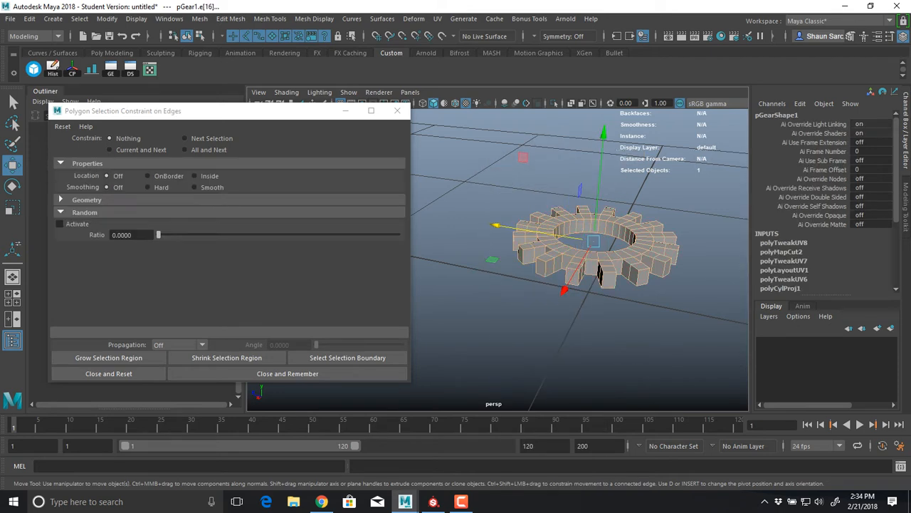
pyautogui.moveTo(480, 170); pyautogui.dragTo(720, 379)
pyautogui.keyDown('alt'); pyautogui.moveTo(642, 285); pyautogui.dragTo(604, 294, button='middle'); pyautogui.keyUp('alt')
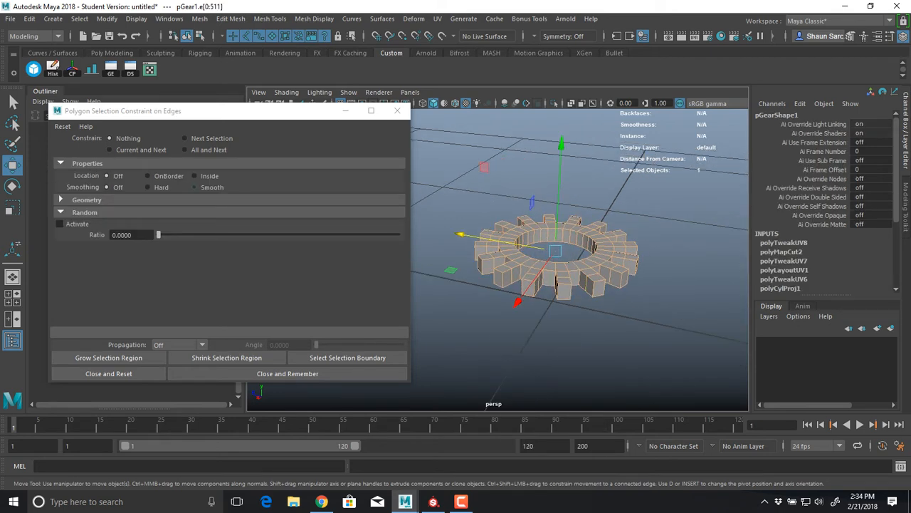
# Constrain the current and next edge selection by angle, with a minimum of 54.5110 and a maximum of 144.2271 degrees
pyautogui.click(86, 199)
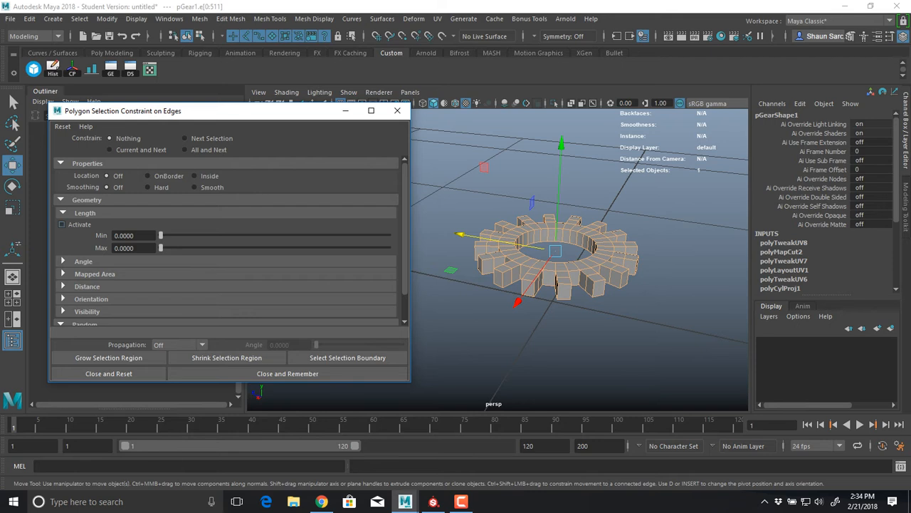
pyautogui.click(84, 261)
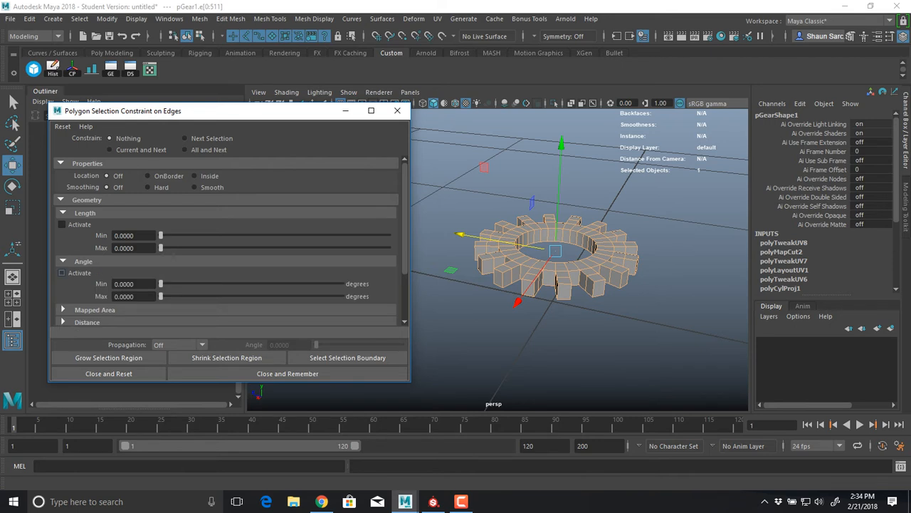
pyautogui.moveTo(203, 296); pyautogui.dragTo(233, 296)
pyautogui.moveTo(160, 283); pyautogui.dragTo(188, 284)
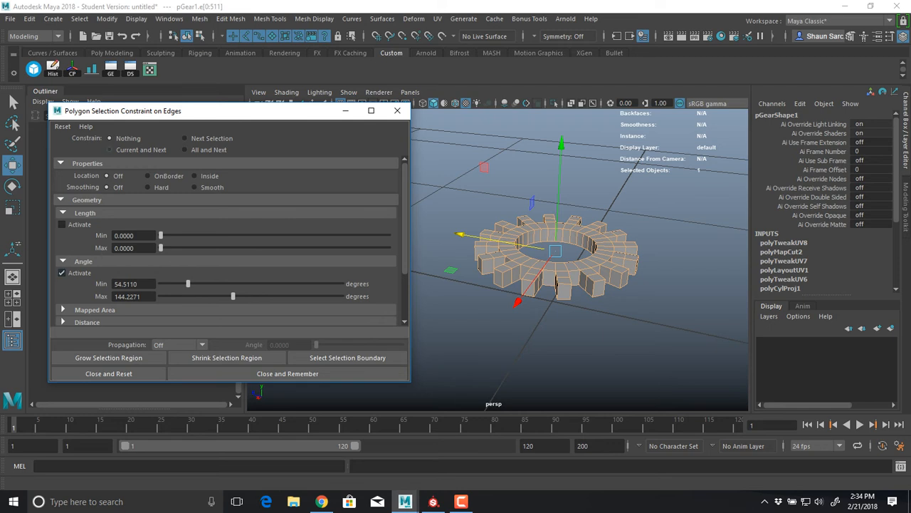
pyautogui.click(110, 150)
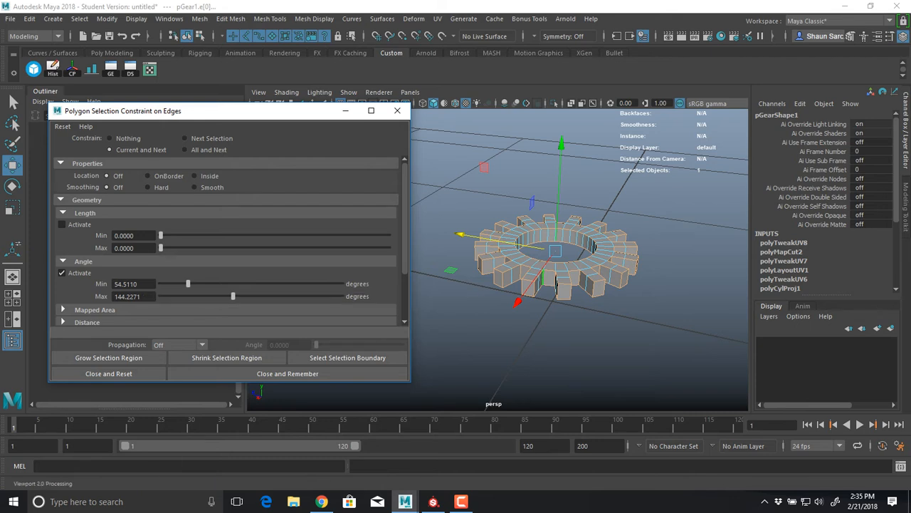
# Examine which edges around the gear's teeth, rim and central hole the angle constraint keeps selected
pyautogui.keyDown('alt'); pyautogui.moveTo(520, 300); pyautogui.dragTo(633, 303, button='right'); pyautogui.keyUp('alt')
pyautogui.keyDown('alt'); pyautogui.moveTo(633, 303); pyautogui.dragTo(601, 299); pyautogui.keyUp('alt')
pyautogui.keyDown('alt'); pyautogui.moveTo(602, 299); pyautogui.dragTo(609, 253, button='middle'); pyautogui.keyUp('alt')
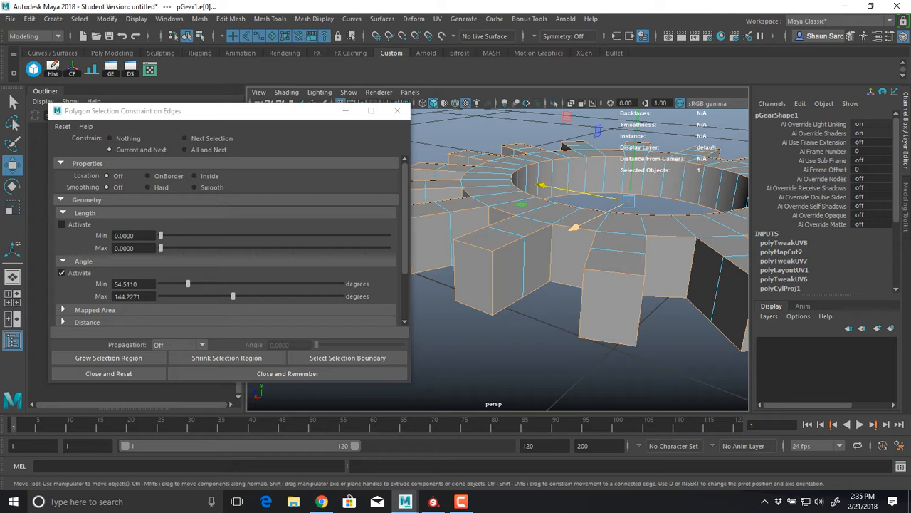
pyautogui.keyDown('alt'); pyautogui.moveTo(608, 253); pyautogui.dragTo(647, 256, button='right'); pyautogui.keyUp('alt')
pyautogui.moveTo(648, 256)
pyautogui.keyDown('alt'); pyautogui.mouseDown()
pyautogui.moveTo(666, 255)
pyautogui.moveTo(644, 260)
pyautogui.mouseUp(); pyautogui.keyUp('alt')
pyautogui.keyDown('alt'); pyautogui.moveTo(644, 260); pyautogui.dragTo(596, 262, button='middle'); pyautogui.keyUp('alt')
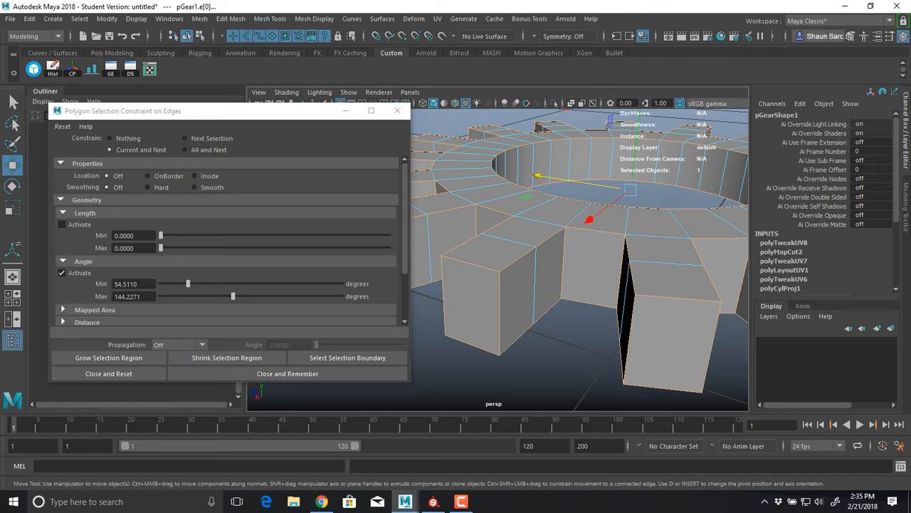
pyautogui.keyDown('alt'); pyautogui.moveTo(541, 284); pyautogui.dragTo(648, 295); pyautogui.keyUp('alt')
pyautogui.moveTo(570, 270)
pyautogui.keyDown('alt'); pyautogui.mouseDown()
pyautogui.moveTo(527, 281)
pyautogui.moveTo(537, 342)
pyautogui.moveTo(563, 284)
pyautogui.mouseUp(); pyautogui.keyUp('alt')
pyautogui.keyDown('alt'); pyautogui.moveTo(563, 235); pyautogui.dragTo(576, 285, button='middle'); pyautogui.keyUp('alt')
pyautogui.keyDown('alt'); pyautogui.moveTo(551, 132); pyautogui.dragTo(544, 230, button='middle'); pyautogui.keyUp('alt')
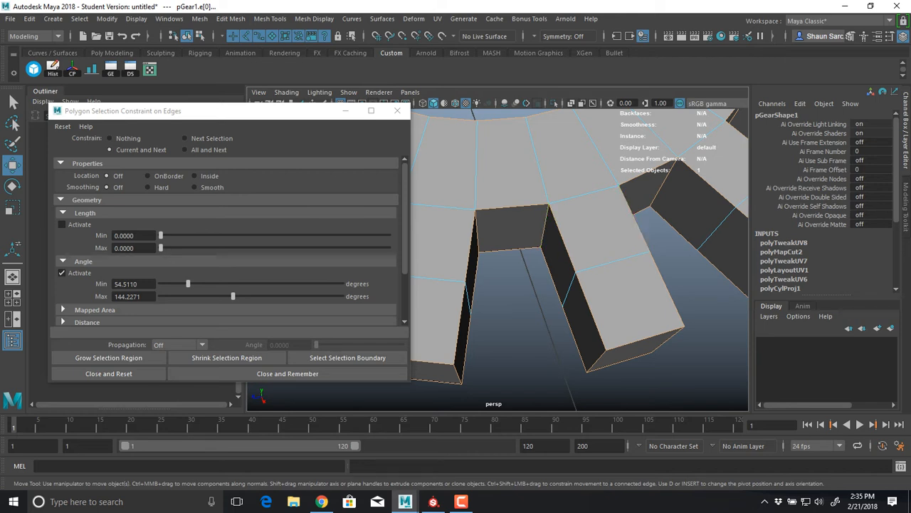
pyautogui.keyDown('alt'); pyautogui.moveTo(499, 208); pyautogui.dragTo(616, 255, button='middle'); pyautogui.keyUp('alt')
pyautogui.keyDown('alt'); pyautogui.moveTo(616, 255); pyautogui.dragTo(506, 267, button='right'); pyautogui.keyUp('alt')
pyautogui.keyDown('alt'); pyautogui.moveTo(505, 267); pyautogui.dragTo(545, 262); pyautogui.keyUp('alt')
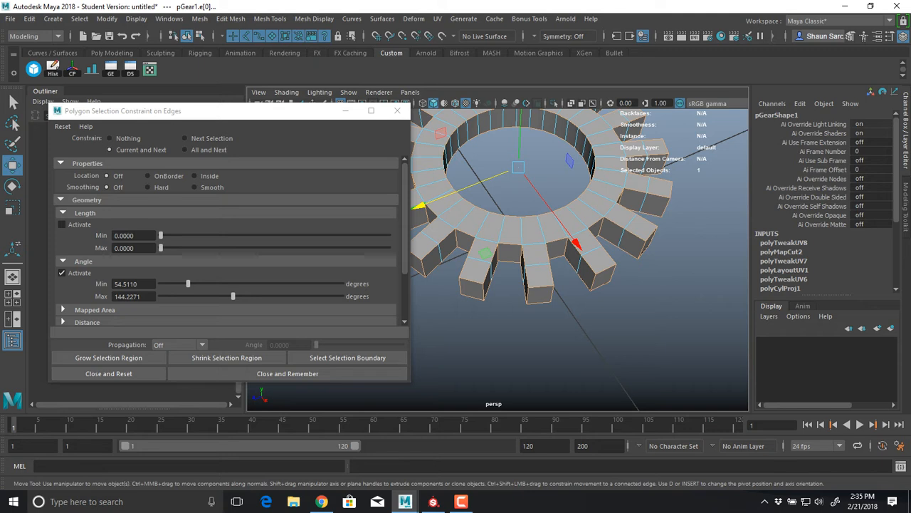
pyautogui.keyDown('alt'); pyautogui.moveTo(499, 262); pyautogui.dragTo(608, 262, button='right'); pyautogui.keyUp('alt')
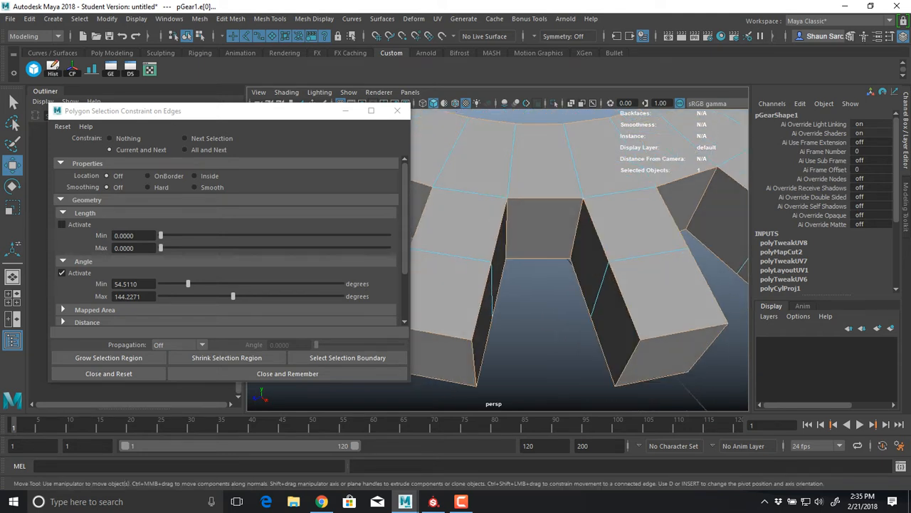
# Set both the maximum and the minimum of the angle constraint to 90 degrees and check the edges on the teeth
pyautogui.doubleClick(128, 297)
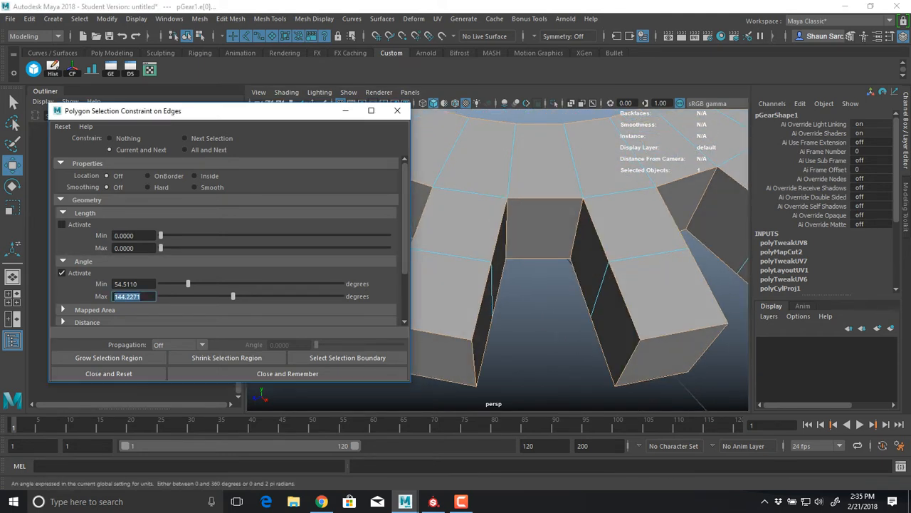
pyautogui.write('90')
pyautogui.press('Return')
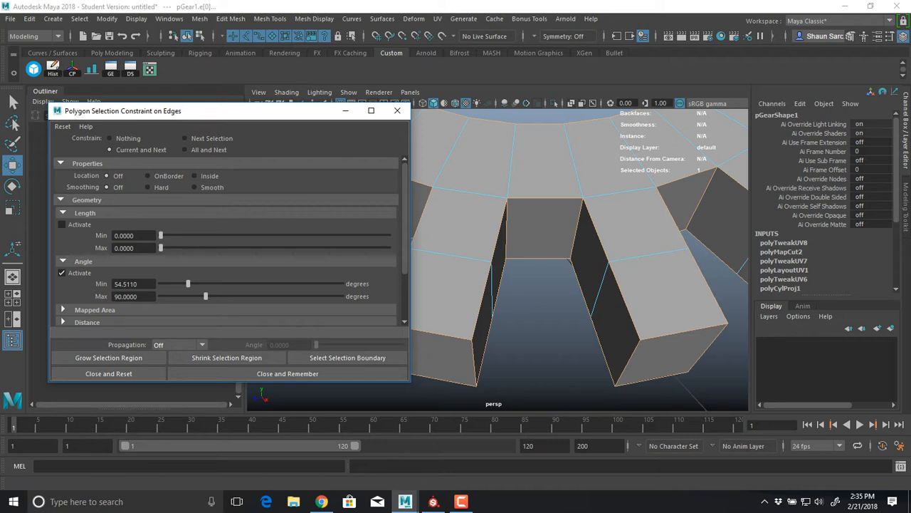
pyautogui.keyDown('alt'); pyautogui.moveTo(541, 271); pyautogui.dragTo(568, 255); pyautogui.keyUp('alt')
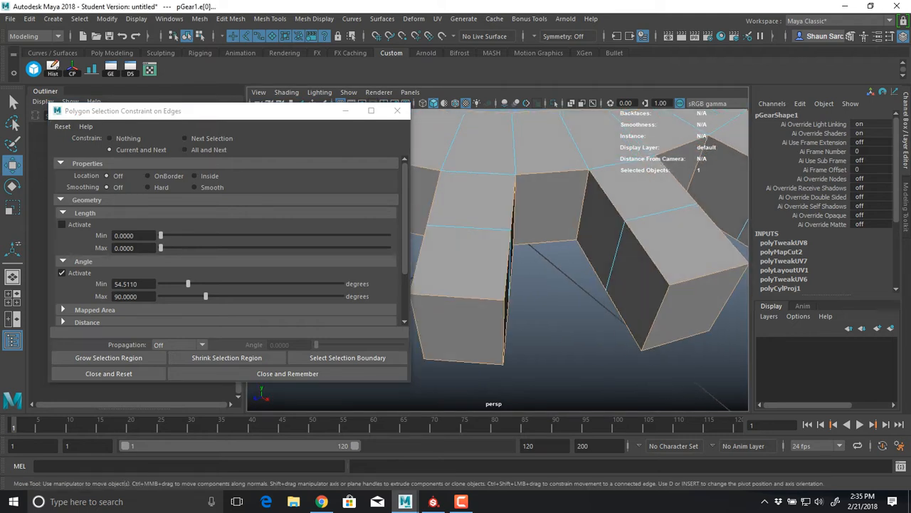
pyautogui.moveTo(138, 284); pyautogui.dragTo(122, 284)
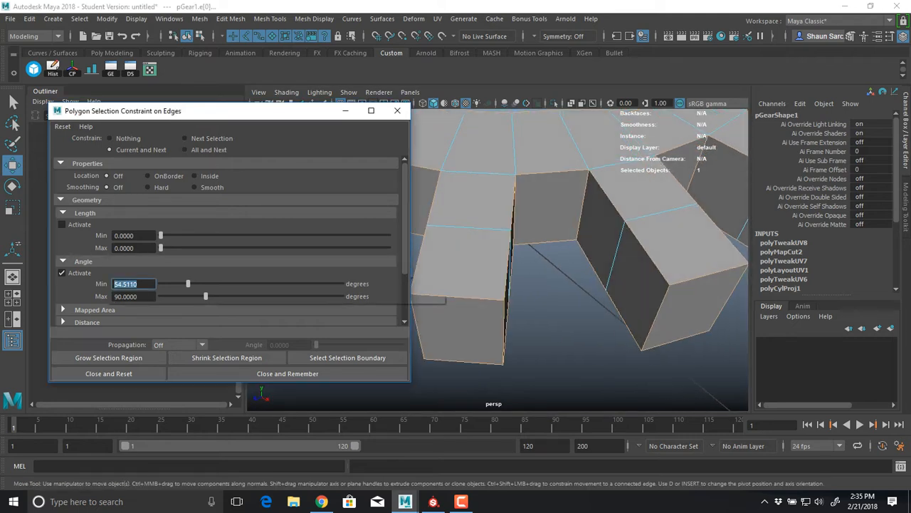
pyautogui.write('90')
pyautogui.press('Return')
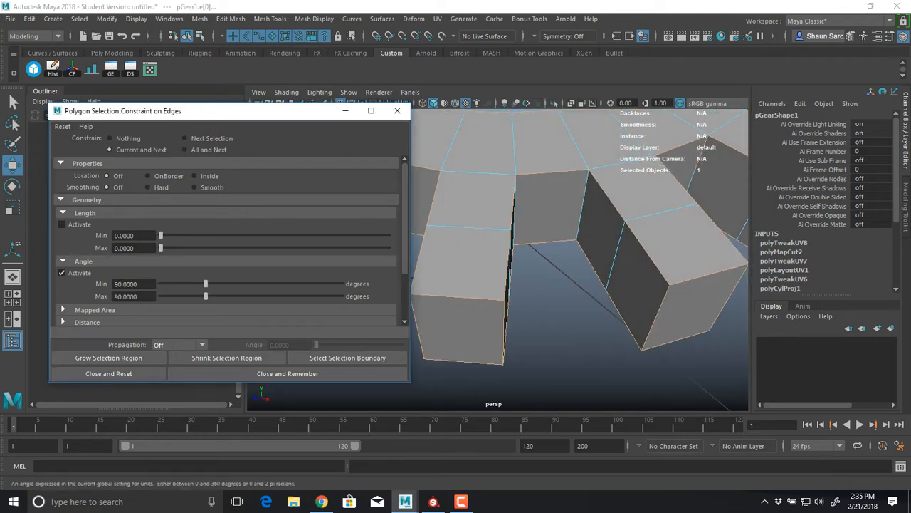
pyautogui.keyDown('alt'); pyautogui.moveTo(570, 270); pyautogui.dragTo(523, 246); pyautogui.keyUp('alt')
pyautogui.keyDown('alt'); pyautogui.moveTo(524, 246); pyautogui.dragTo(555, 250, button='right'); pyautogui.keyUp('alt')
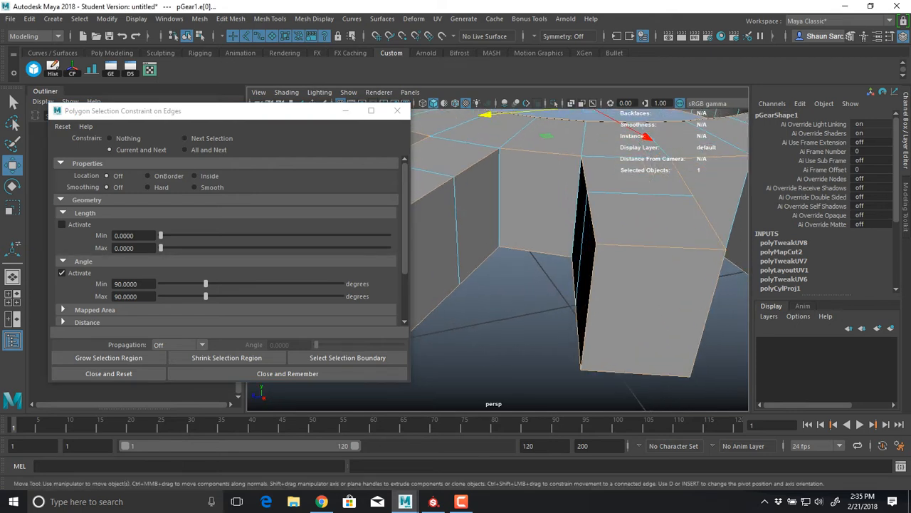
pyautogui.keyDown('alt'); pyautogui.moveTo(555, 249); pyautogui.dragTo(607, 251); pyautogui.keyUp('alt')
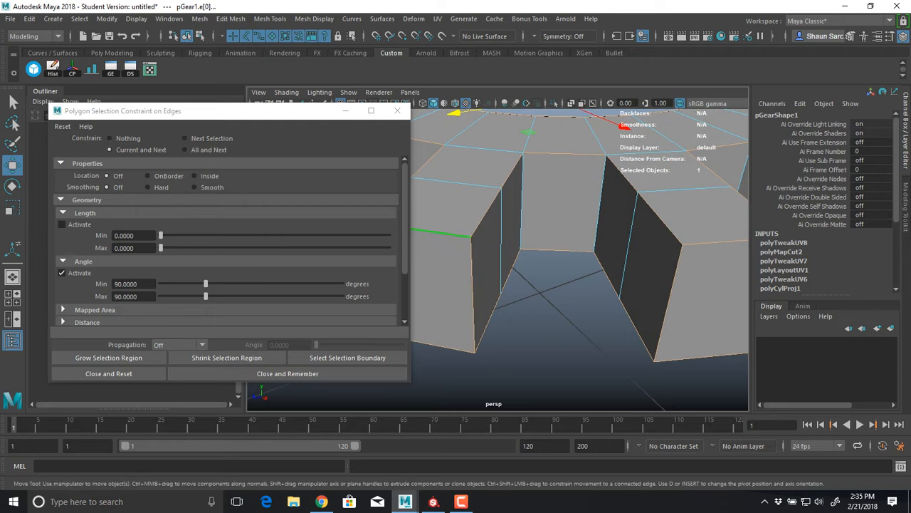
# Set the angle constraint to a 45 degree minimum and 145 degree maximum, and box-select the whole gear's edges again
pyautogui.moveTo(141, 284); pyautogui.dragTo(113, 284)
pyautogui.write('45')
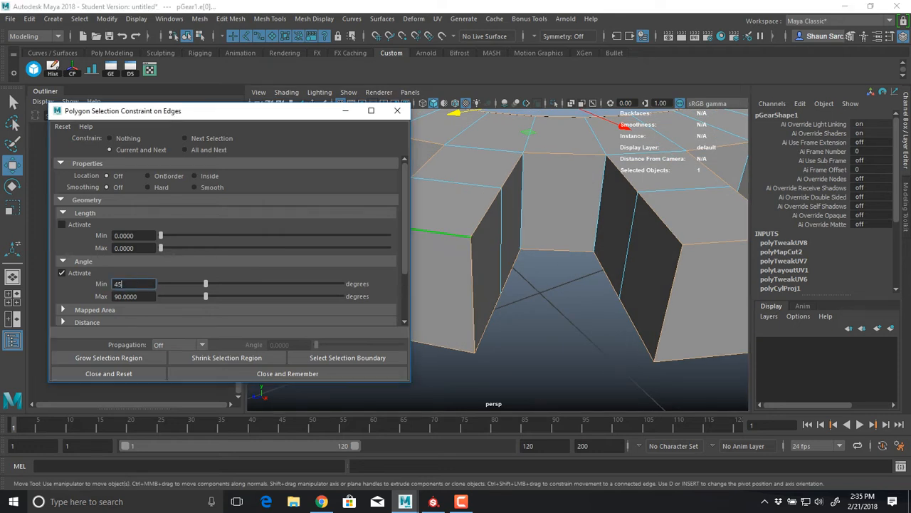
pyautogui.press('Return')
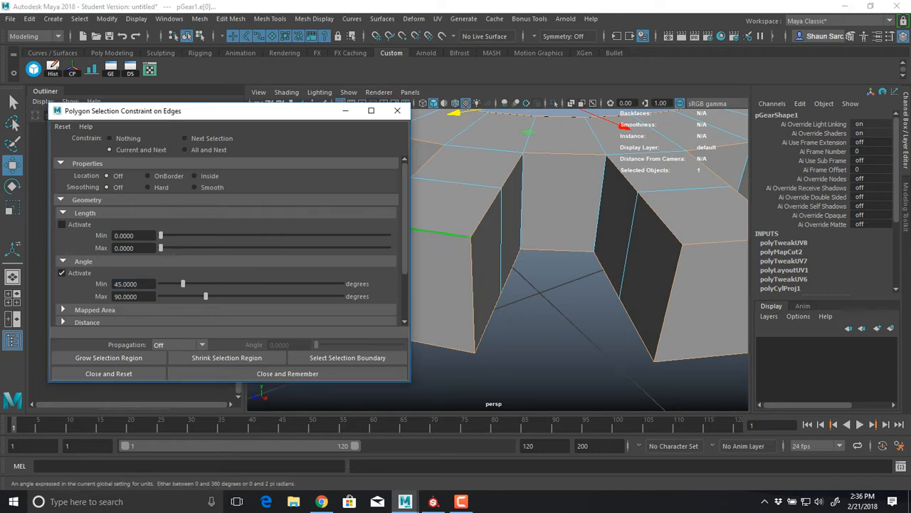
pyautogui.moveTo(141, 296); pyautogui.dragTo(113, 296)
pyautogui.write('145')
pyautogui.press('Return')
pyautogui.keyDown('alt'); pyautogui.moveTo(524, 202); pyautogui.dragTo(435, 210, button='right'); pyautogui.keyUp('alt')
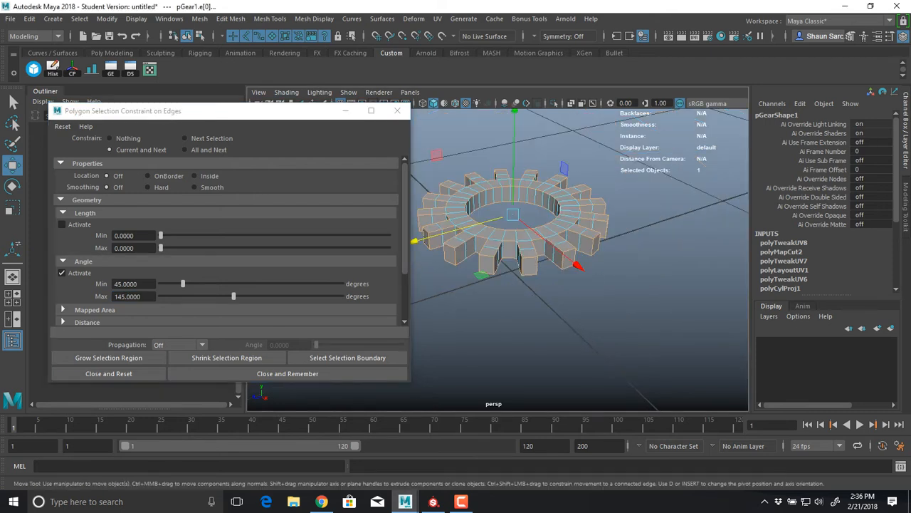
pyautogui.moveTo(666, 148); pyautogui.dragTo(440, 333)
pyautogui.keyDown('alt'); pyautogui.moveTo(456, 285); pyautogui.dragTo(552, 285, button='right'); pyautogui.keyUp('alt')
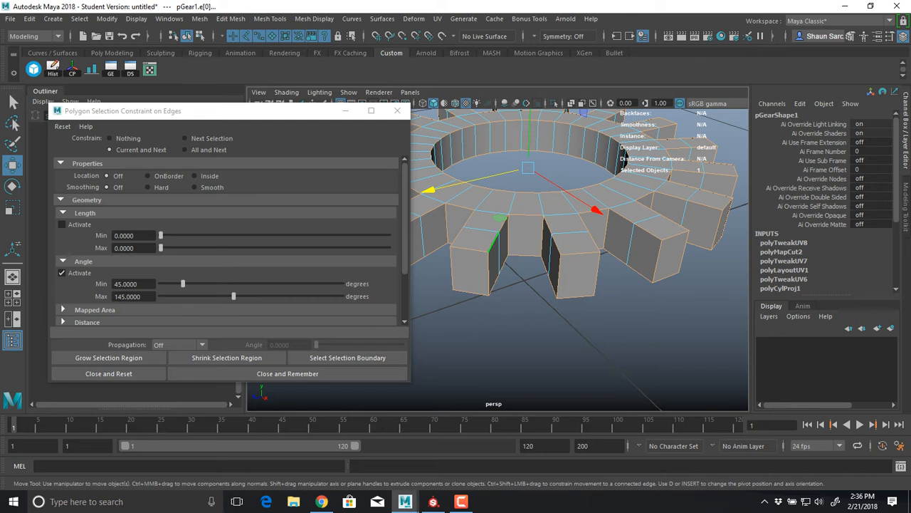
pyautogui.keyDown('alt'); pyautogui.moveTo(494, 241); pyautogui.dragTo(550, 213, button='right'); pyautogui.keyUp('alt')
pyautogui.keyDown('alt'); pyautogui.moveTo(550, 206); pyautogui.dragTo(568, 229); pyautogui.keyUp('alt')
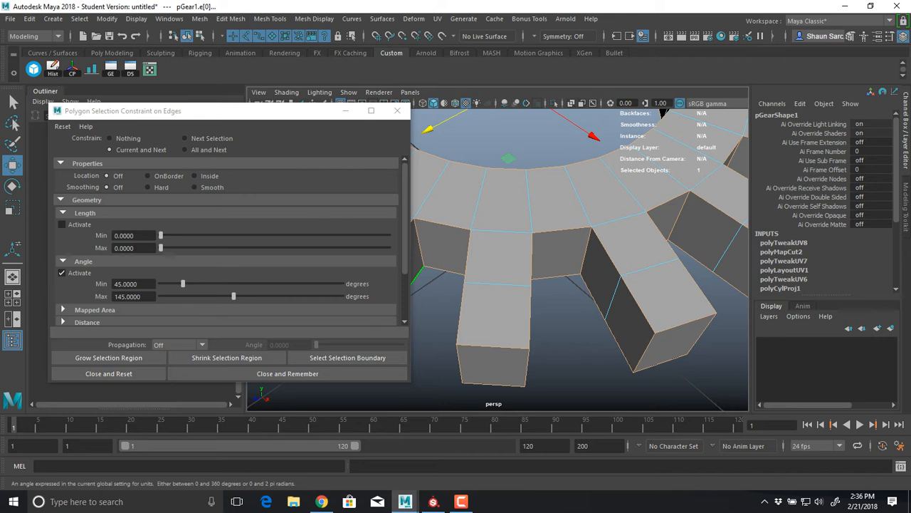
# Widen the angle constraint to a minimum of 6.8139 and a maximum of 350.9148 degrees, and check the gear's edges
pyautogui.moveTo(182, 283); pyautogui.dragTo(164, 284)
pyautogui.moveTo(233, 296); pyautogui.dragTo(338, 297)
pyautogui.keyDown('alt'); pyautogui.moveTo(555, 270); pyautogui.dragTo(470, 278, button='right'); pyautogui.keyUp('alt')
pyautogui.moveTo(482, 237); pyautogui.dragTo(538, 290)
pyautogui.keyDown('alt'); pyautogui.moveTo(538, 290); pyautogui.dragTo(627, 292, button='right'); pyautogui.keyUp('alt')
pyautogui.keyDown('alt'); pyautogui.moveTo(530, 143); pyautogui.dragTo(500, 248, button='middle'); pyautogui.keyUp('alt')
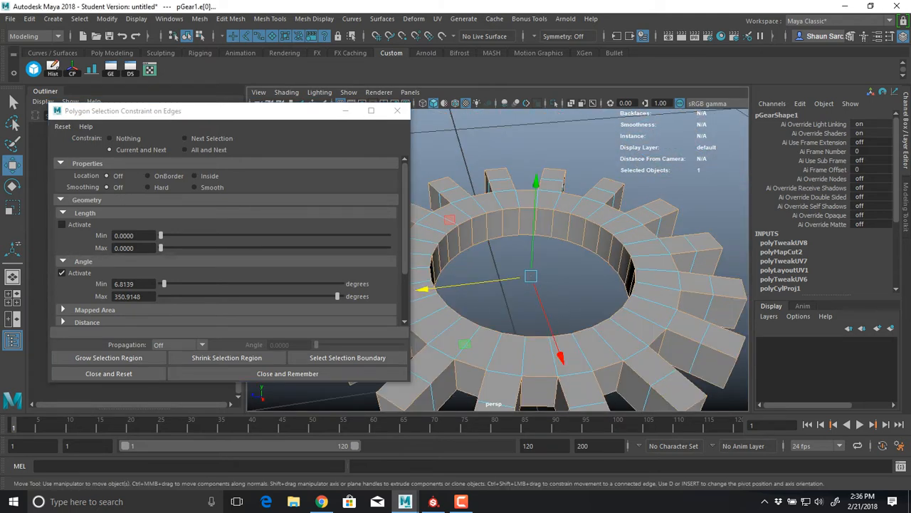
# Set the angle constraint's maximum to 180.5678 degrees and its minimum first to 68.1388, finally to 101.0726 degrees
pyautogui.moveTo(338, 296); pyautogui.dragTo(252, 296)
pyautogui.moveTo(164, 283); pyautogui.dragTo(196, 283)
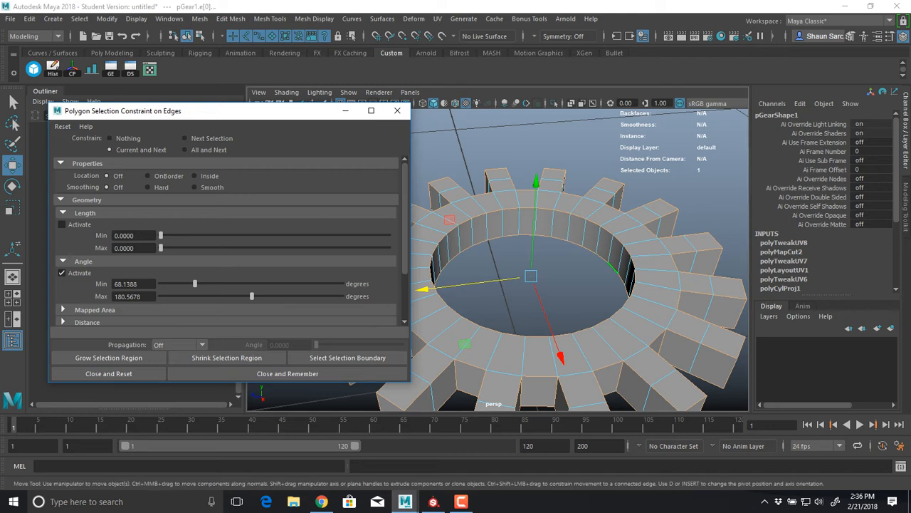
pyautogui.keyDown('alt'); pyautogui.moveTo(541, 299); pyautogui.dragTo(580, 260); pyautogui.keyUp('alt')
pyautogui.scroll(-4, 563, 274)
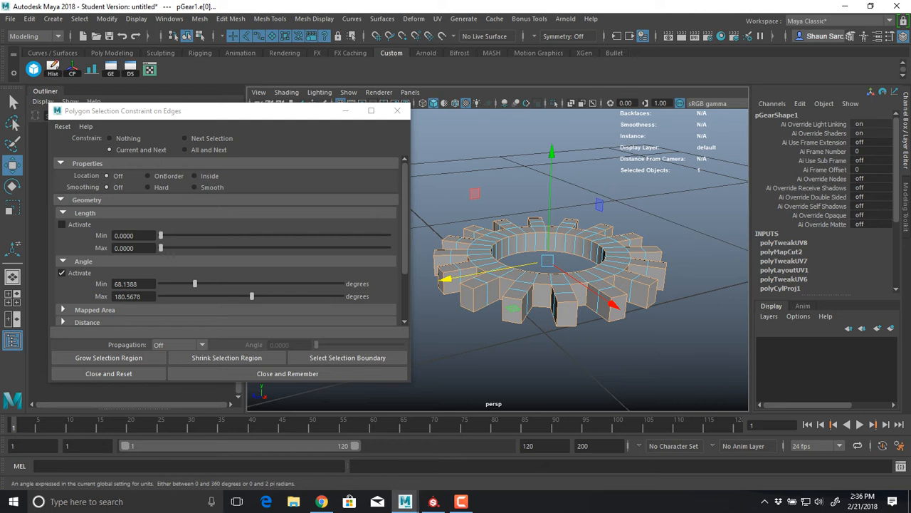
pyautogui.moveTo(195, 283); pyautogui.dragTo(212, 283)
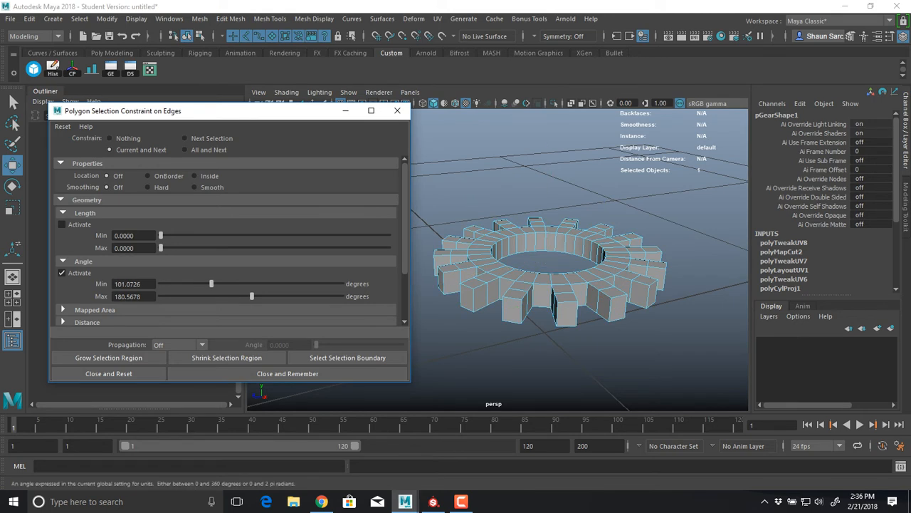
# Set the angle constraint's minimum to 57.9180 degrees and box-select the gear's edges
pyautogui.keyDown('alt'); pyautogui.moveTo(555, 284); pyautogui.dragTo(561, 306); pyautogui.keyUp('alt')
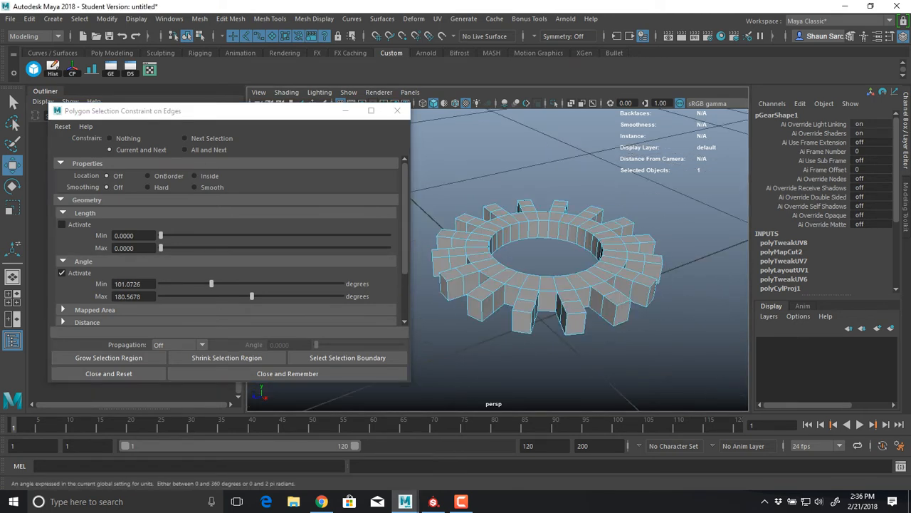
pyautogui.moveTo(212, 283); pyautogui.dragTo(189, 283)
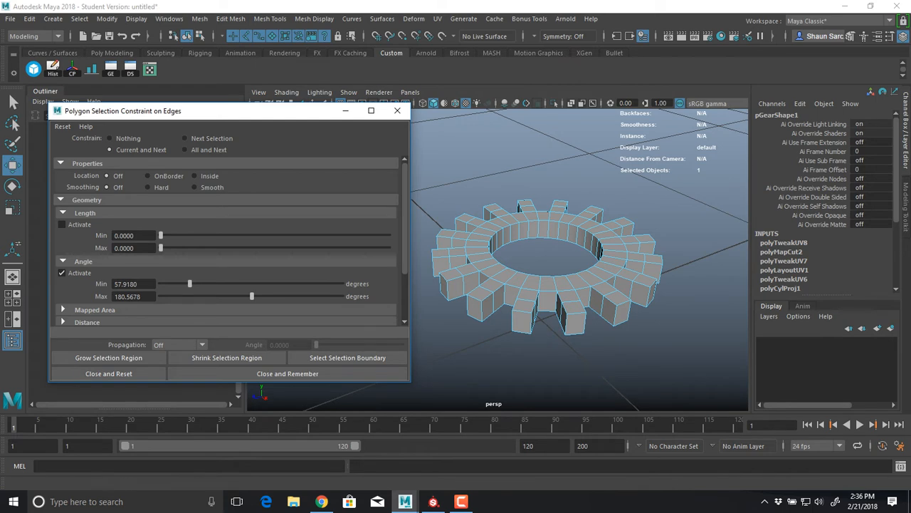
pyautogui.keyDown('alt'); pyautogui.moveTo(548, 285); pyautogui.dragTo(543, 255); pyautogui.keyUp('alt')
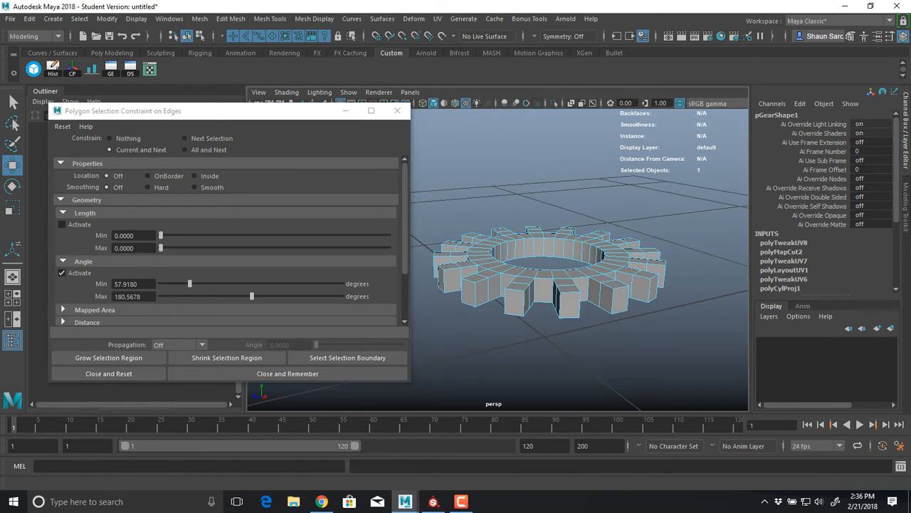
pyautogui.moveTo(514, 286); pyautogui.dragTo(410, 263)
pyautogui.moveTo(213, 111); pyautogui.dragTo(179, 77)
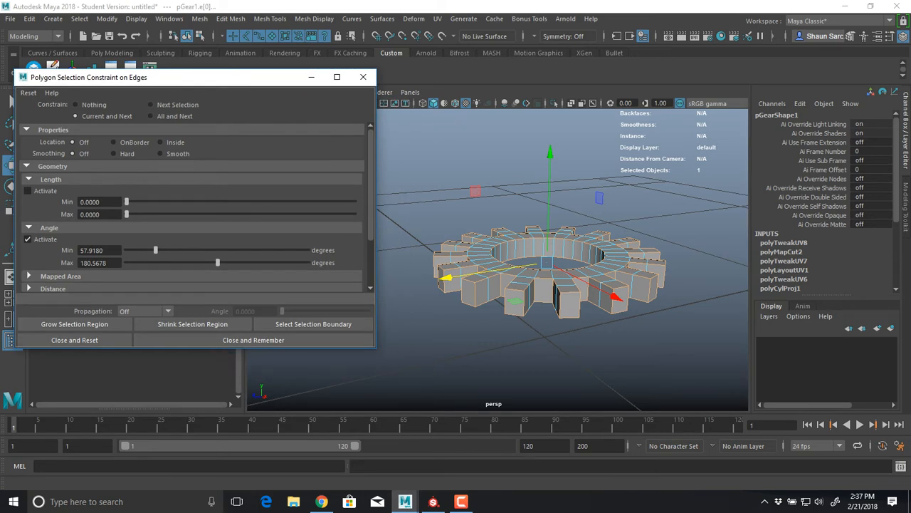
# Close the polygon selection constraint window and put the gear back into edge selection mode
pyautogui.moveTo(499, 279); pyautogui.dragTo(537, 243, button='right')
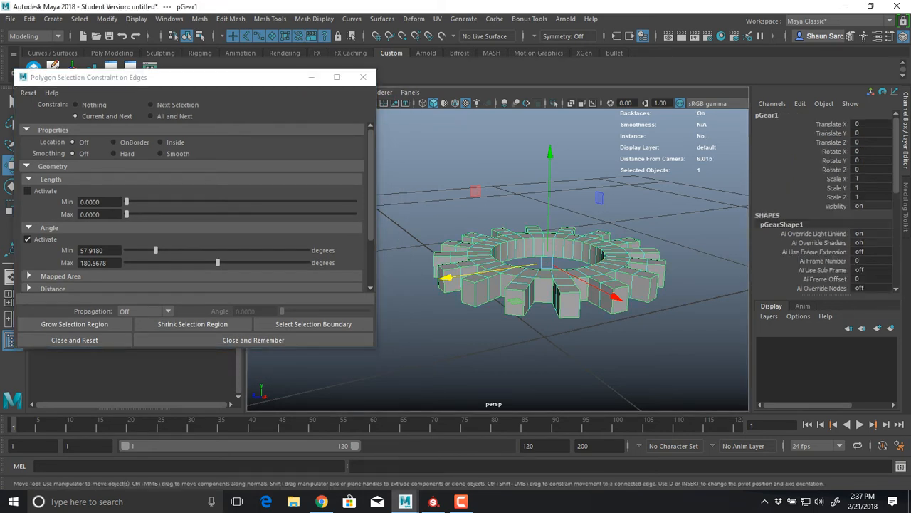
pyautogui.click(363, 77)
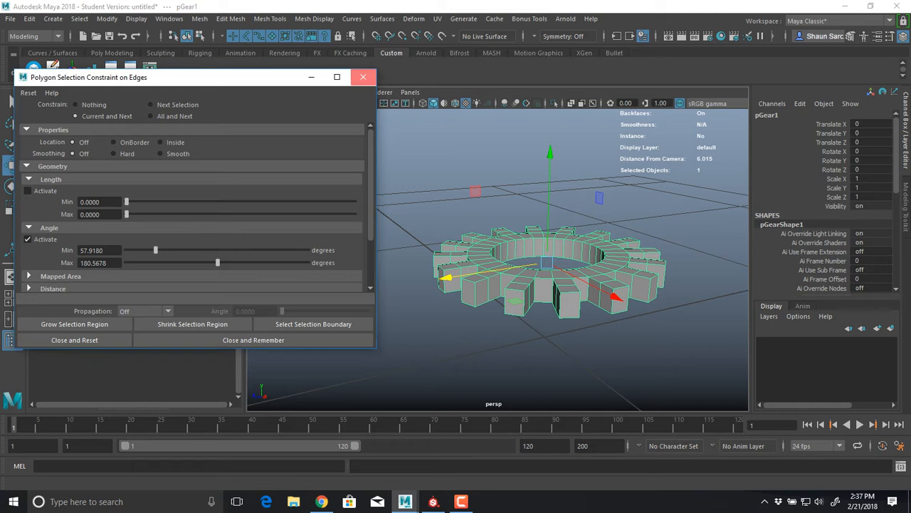
pyautogui.click(394, 237)
pyautogui.moveTo(394, 237); pyautogui.dragTo(394, 208, button='right')
pyautogui.moveTo(489, 237)
pyautogui.mouseDown(button='right')
pyautogui.moveTo(488, 214)
pyautogui.moveTo(430, 172)
pyautogui.mouseUp(button='right')
pyautogui.moveTo(491, 238); pyautogui.dragTo(488, 171, button='right')
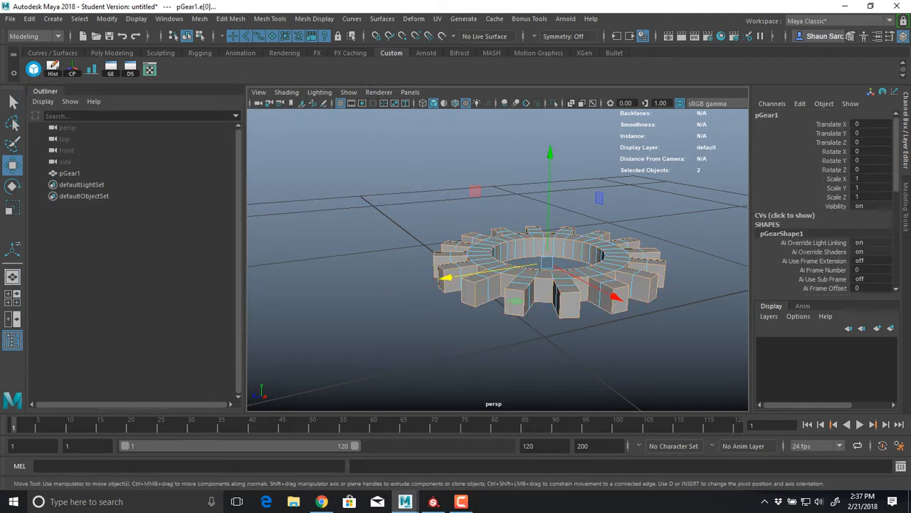
# Box-select edges on separate parts of the gear to test whether the angle constraint still filters the selection
pyautogui.keyDown('ctrl'); pyautogui.moveTo(673, 212); pyautogui.dragTo(562, 364); pyautogui.keyUp('ctrl')
pyautogui.moveTo(435, 221); pyautogui.dragTo(503, 313)
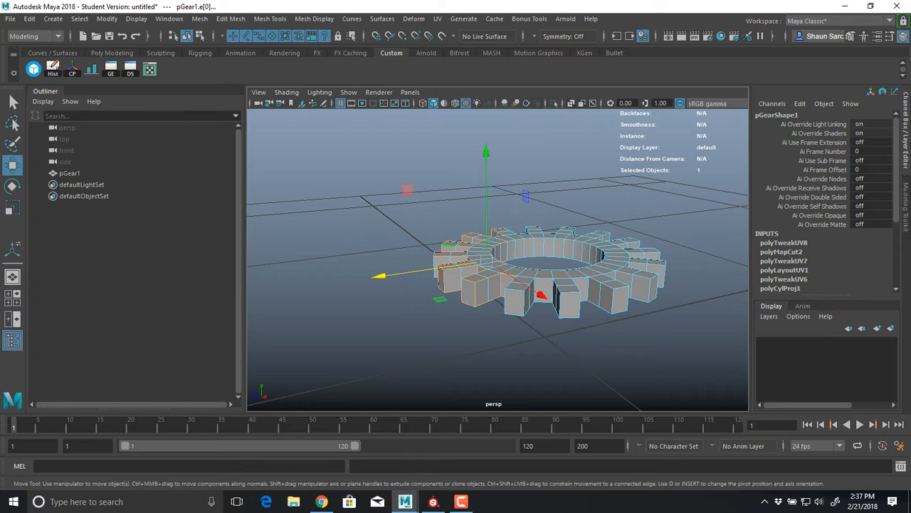
pyautogui.scroll(8, 491, 284)
pyautogui.moveTo(437, 222); pyautogui.dragTo(438, 255, button='right')
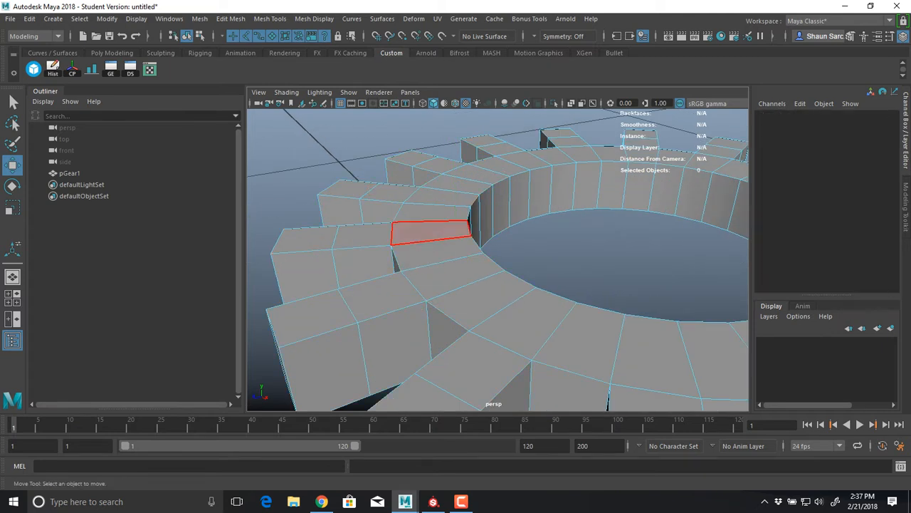
pyautogui.click(433, 231)
pyautogui.moveTo(529, 219); pyautogui.dragTo(323, 388)
pyautogui.keyDown('alt'); pyautogui.moveTo(399, 355); pyautogui.dragTo(502, 324); pyautogui.keyUp('alt')
pyautogui.moveTo(500, 269); pyautogui.dragTo(500, 246, button='right')
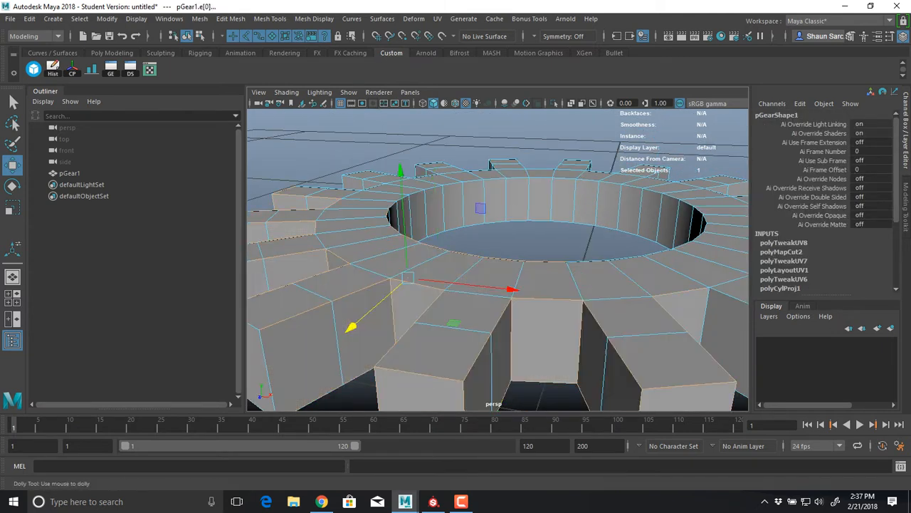
# Box-select the whole gear to pick its sharp edges on every tooth and around the rim
pyautogui.scroll(-7, 500, 249)
pyautogui.keyDown('ctrl'); pyautogui.moveTo(347, 221); pyautogui.dragTo(568, 369); pyautogui.keyUp('ctrl')
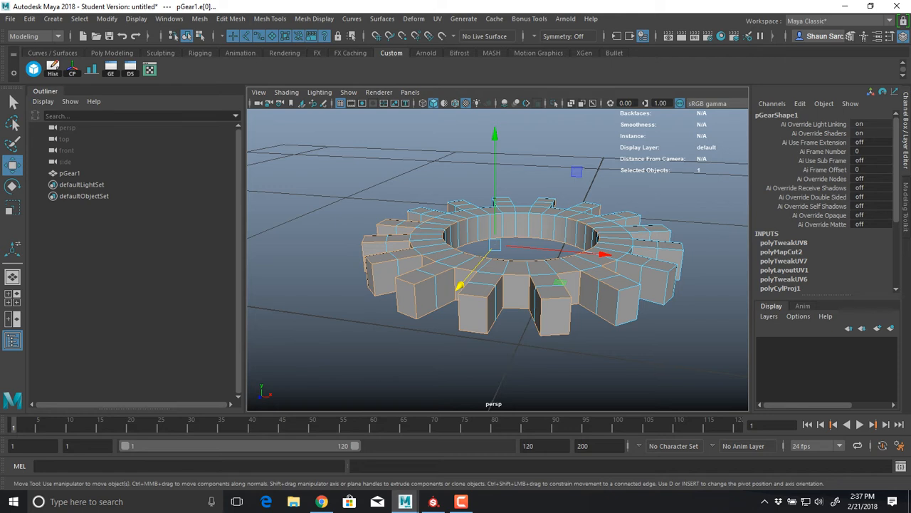
pyautogui.moveTo(323, 166); pyautogui.dragTo(710, 412)
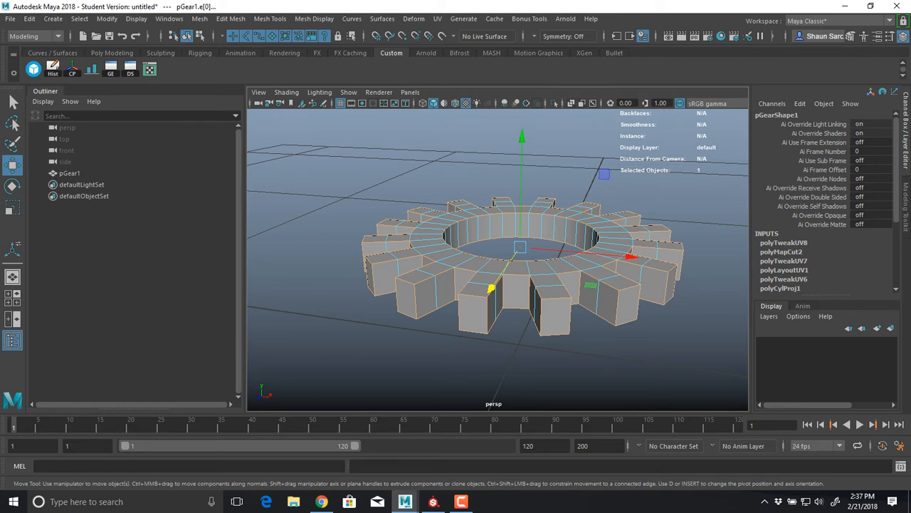
# Reopen the polygon selection constraints and reset them while keeping the gear's sharp edges selected
pyautogui.click(79, 19)
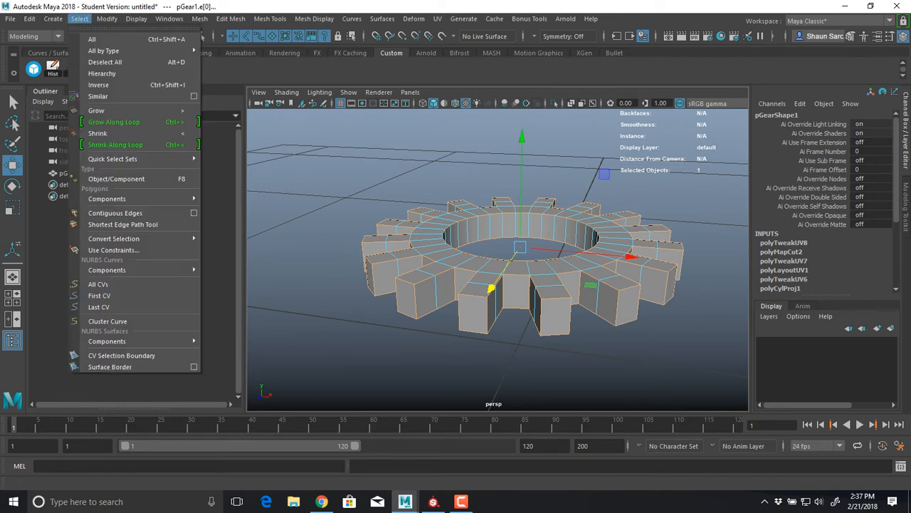
pyautogui.click(112, 250)
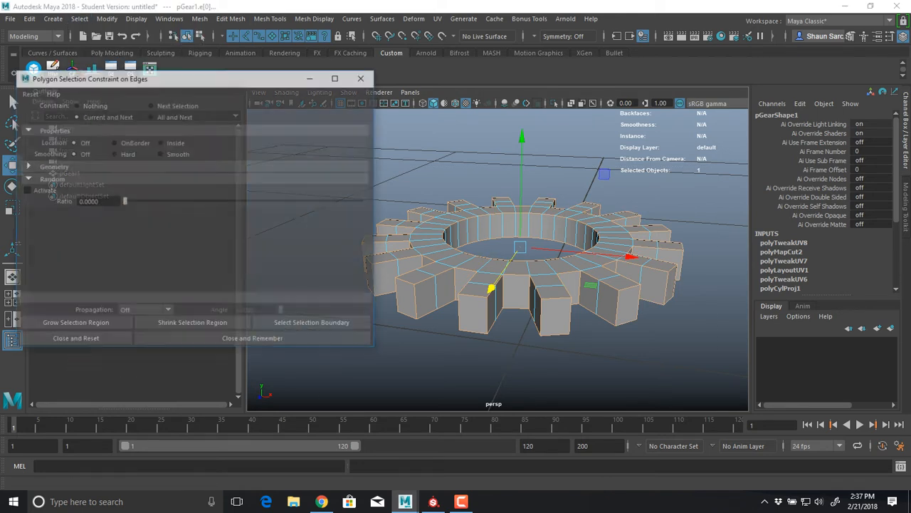
pyautogui.keyDown('alt'); pyautogui.moveTo(498, 284); pyautogui.dragTo(545, 297); pyautogui.keyUp('alt')
pyautogui.keyDown('alt'); pyautogui.moveTo(544, 298); pyautogui.dragTo(605, 299, button='right'); pyautogui.keyUp('alt')
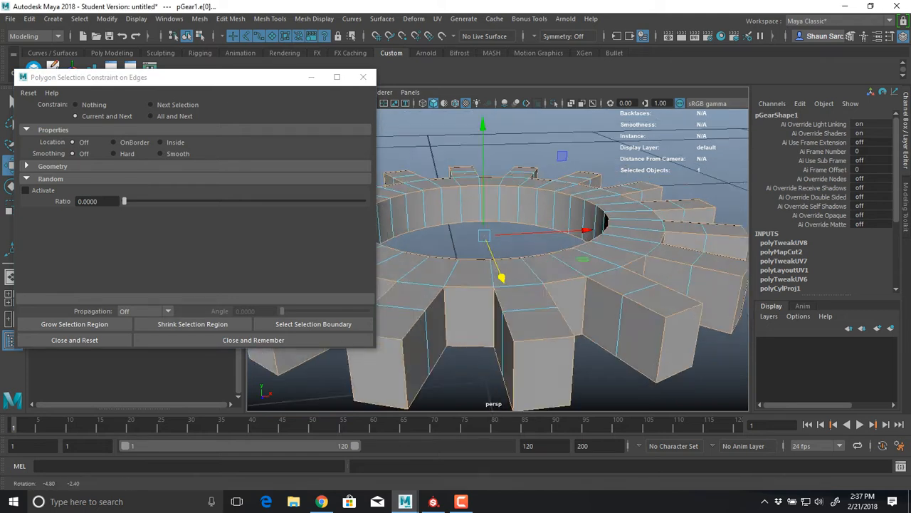
pyautogui.keyDown('alt'); pyautogui.moveTo(605, 299); pyautogui.dragTo(641, 274); pyautogui.keyUp('alt')
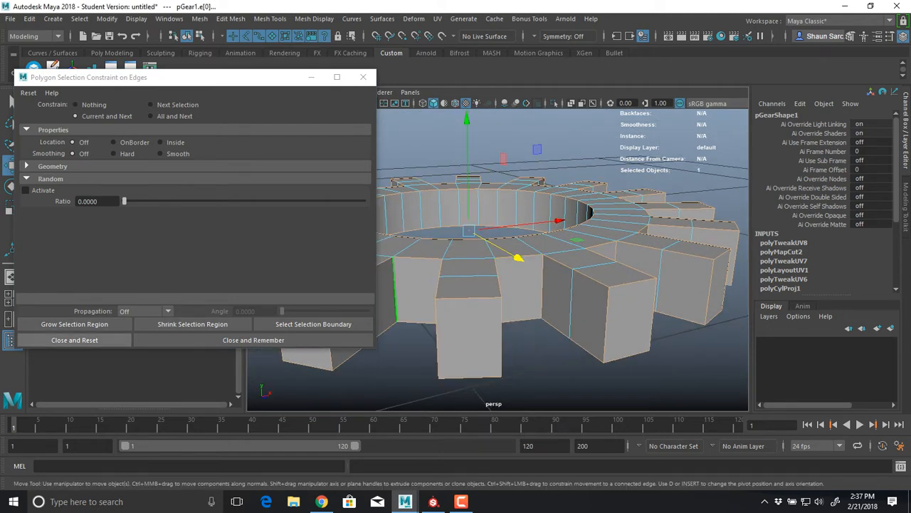
pyautogui.click(74, 340)
pyautogui.keyDown('alt'); pyautogui.moveTo(437, 335); pyautogui.dragTo(388, 356); pyautogui.keyUp('alt')
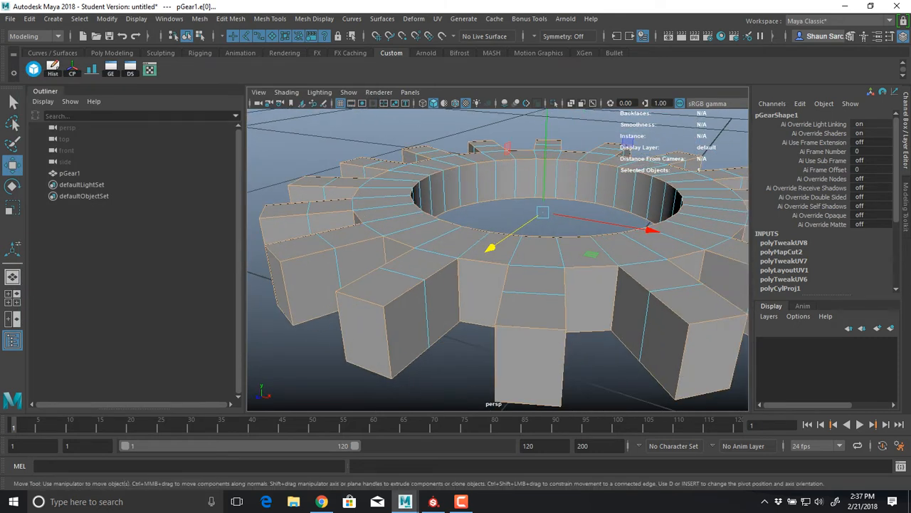
# Bevel the selected gear edges with a fraction of 0.2 and 2 segments
pyautogui.keyDown('shift'); pyautogui.moveTo(416, 207); pyautogui.dragTo(469, 193, button='right'); pyautogui.keyUp('shift')
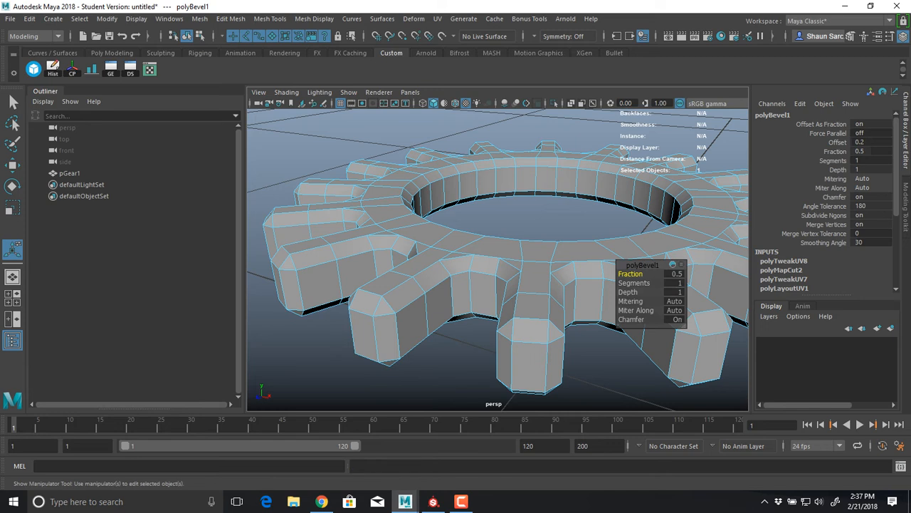
pyautogui.click(675, 274)
pyautogui.write('0.2')
pyautogui.press('Return')
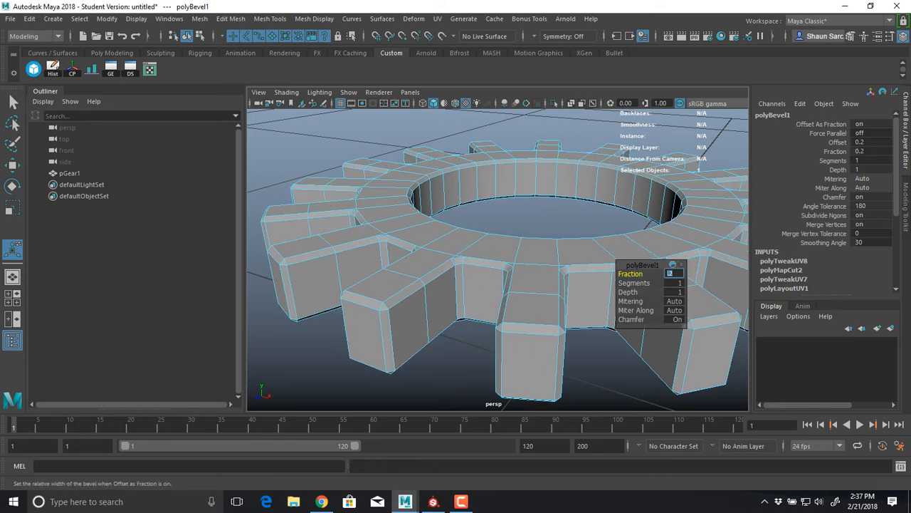
pyautogui.click(675, 283)
pyautogui.write('2')
pyautogui.press('Return')
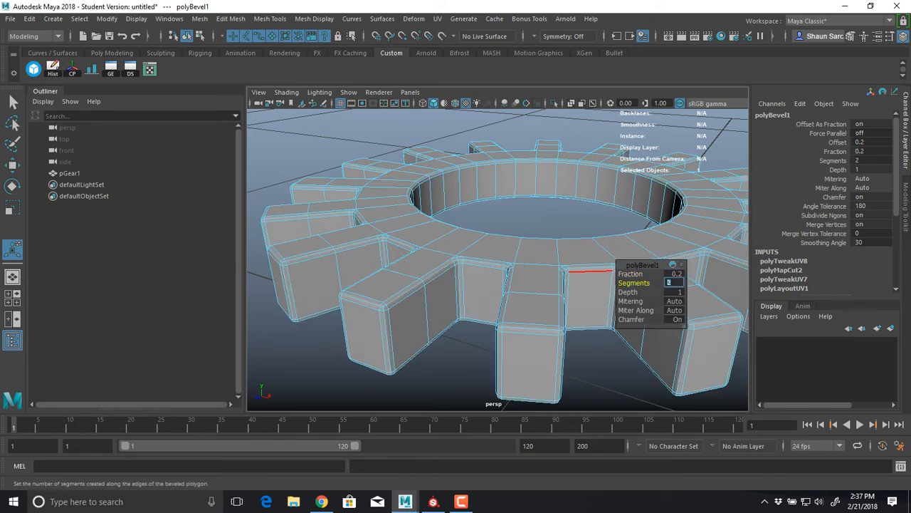
# Tighten the gear's bevel by setting its fraction to 0.1
pyautogui.keyDown('alt'); pyautogui.moveTo(591, 272); pyautogui.dragTo(634, 277); pyautogui.keyUp('alt')
pyautogui.click(675, 273)
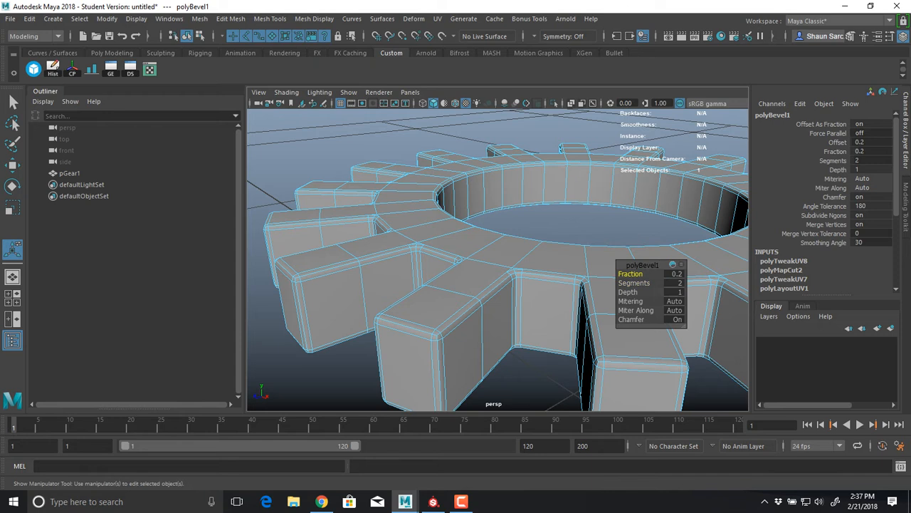
pyautogui.write('0.1')
pyautogui.press('Return')
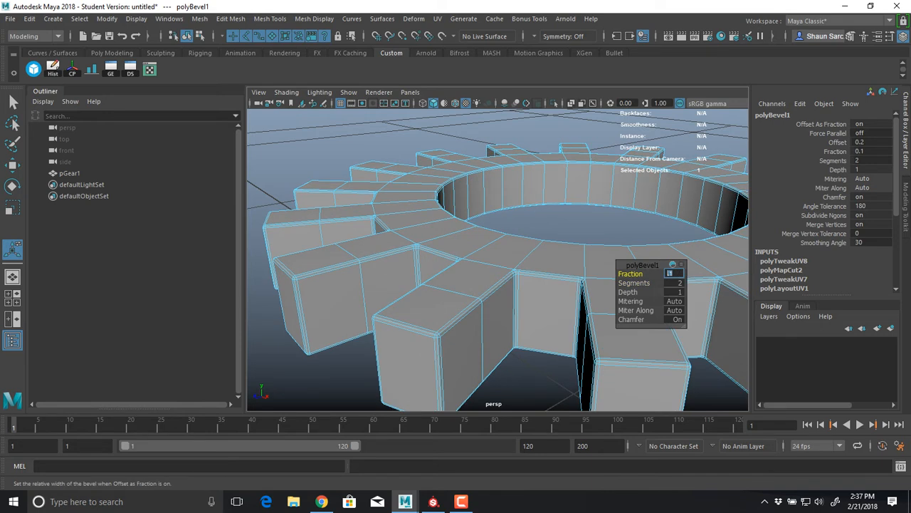
# Deselect the gear and examine its bevelled edges up close on the teeth and around the hole
pyautogui.moveTo(435, 288); pyautogui.dragTo(470, 262, button='right')
pyautogui.click(541, 222)
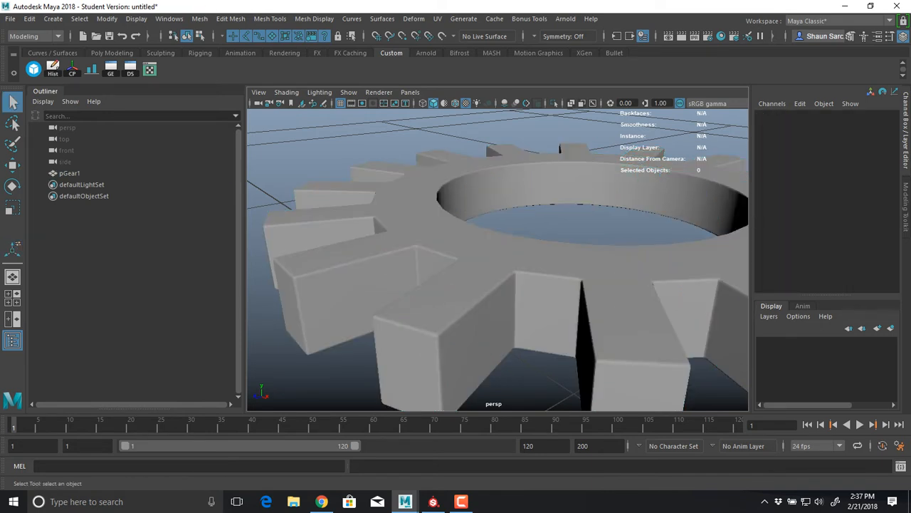
pyautogui.keyDown('alt'); pyautogui.moveTo(513, 256); pyautogui.dragTo(651, 302); pyautogui.keyUp('alt')
pyautogui.keyDown('alt'); pyautogui.moveTo(651, 302); pyautogui.dragTo(562, 295, button='right'); pyautogui.keyUp('alt')
pyautogui.keyDown('alt'); pyautogui.moveTo(562, 295); pyautogui.dragTo(548, 356); pyautogui.keyUp('alt')
pyautogui.keyDown('alt'); pyautogui.moveTo(548, 356); pyautogui.dragTo(633, 356, button='right'); pyautogui.keyUp('alt')
pyautogui.keyDown('alt'); pyautogui.moveTo(634, 356); pyautogui.dragTo(577, 267); pyautogui.keyUp('alt')
pyautogui.keyDown('alt'); pyautogui.moveTo(577, 267); pyautogui.dragTo(641, 267, button='right'); pyautogui.keyUp('alt')
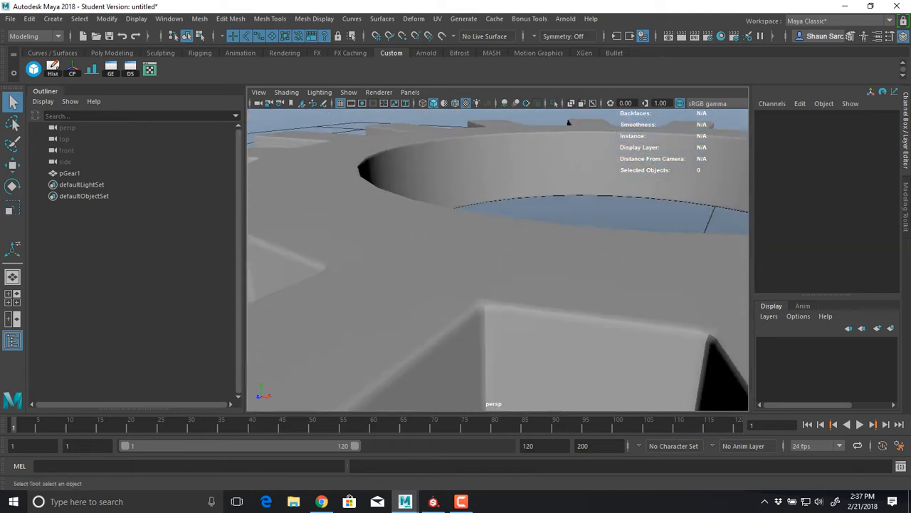
# Select and frame the gear, and open its UVs in the UV Editor
pyautogui.click(568, 123)
pyautogui.press('f')
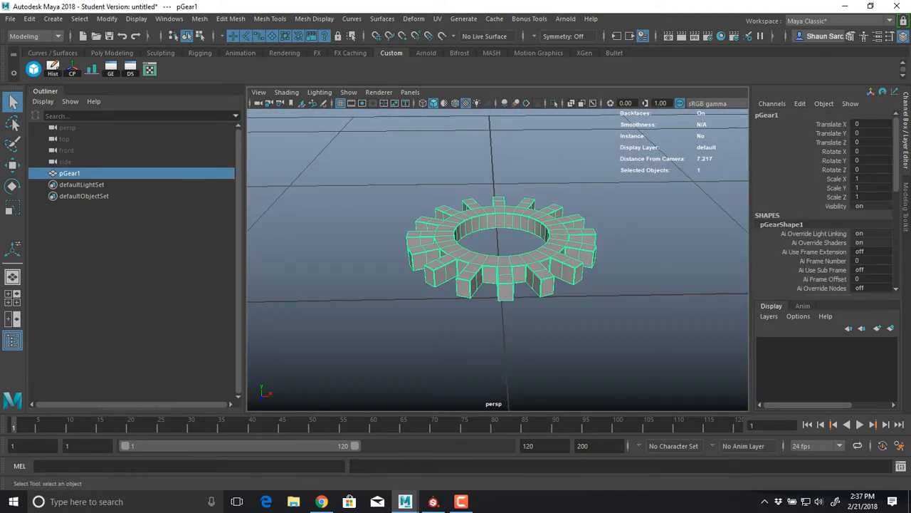
pyautogui.click(437, 19)
pyautogui.click(470, 39)
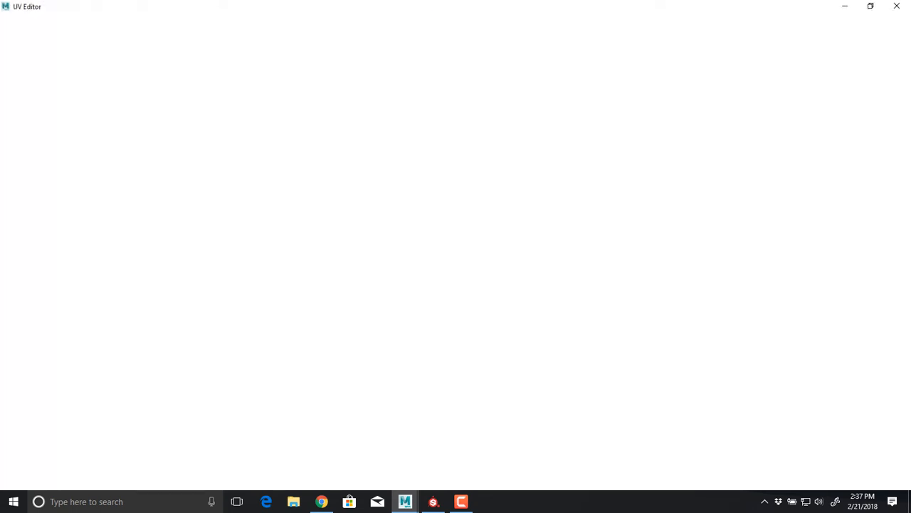
pyautogui.click(665, 23)
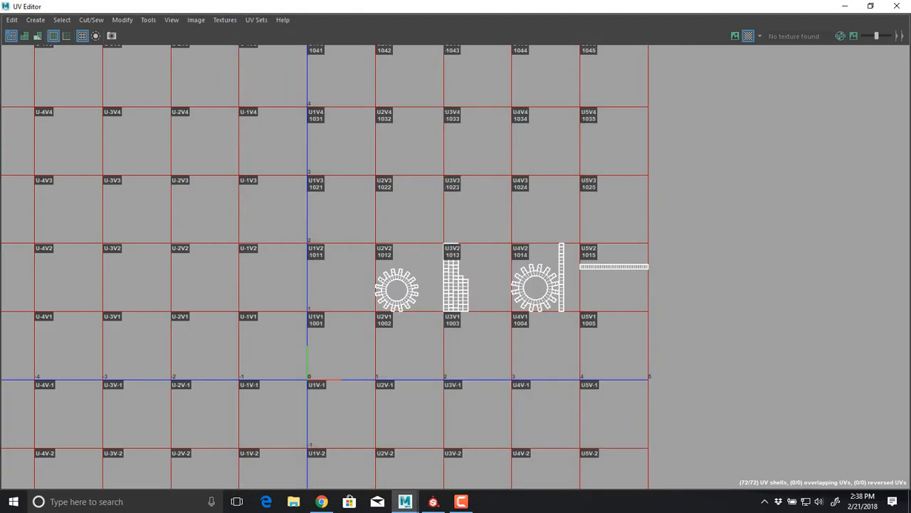
# Inspect how the bevel's extra edges appear in the UVs of the gear face and the tooth side shells
pyautogui.scroll(8, 429, 315)
pyautogui.scroll(5, 436, 242)
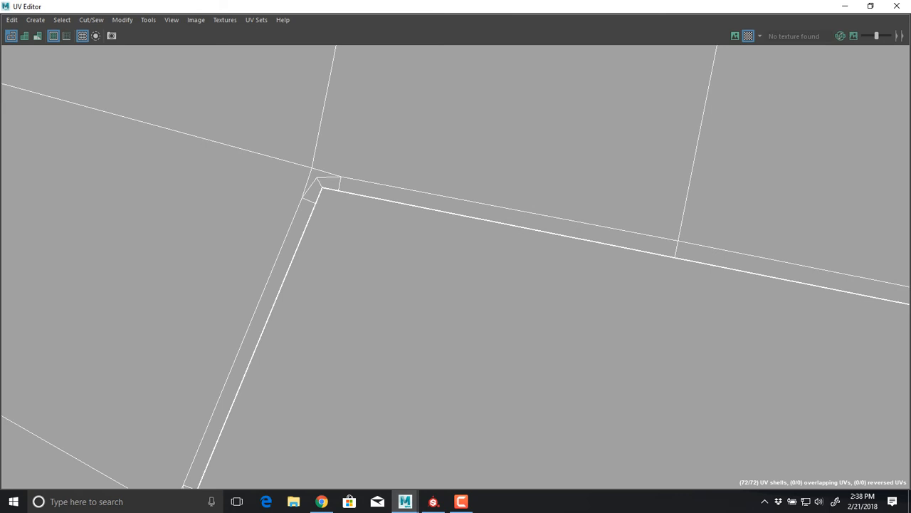
pyautogui.scroll(-8, 492, 182)
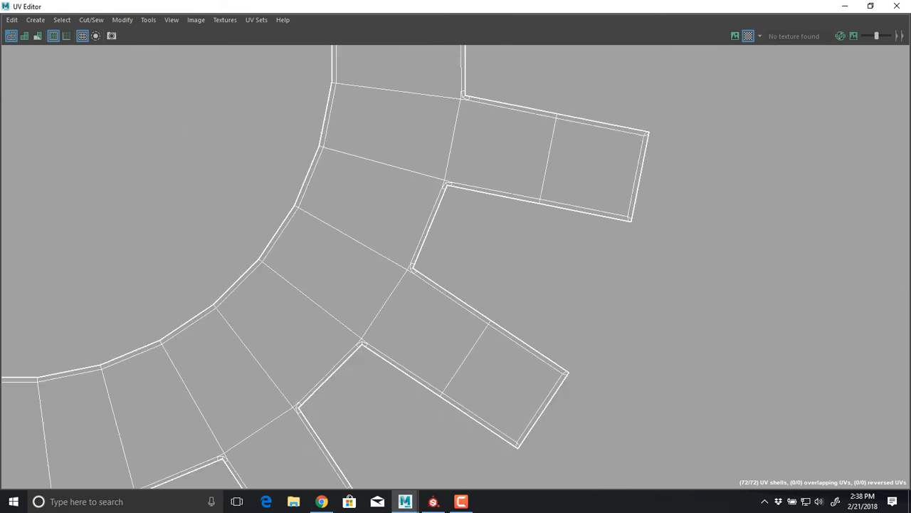
pyautogui.keyDown('alt'); pyautogui.moveTo(570, 199); pyautogui.dragTo(102, 252, button='middle'); pyautogui.keyUp('alt')
pyautogui.keyDown('alt'); pyautogui.moveTo(640, 242); pyautogui.dragTo(199, 256, button='middle'); pyautogui.keyUp('alt')
pyautogui.keyDown('alt'); pyautogui.moveTo(498, 235); pyautogui.dragTo(373, 296, button='middle'); pyautogui.keyUp('alt')
pyautogui.scroll(4, 373, 296)
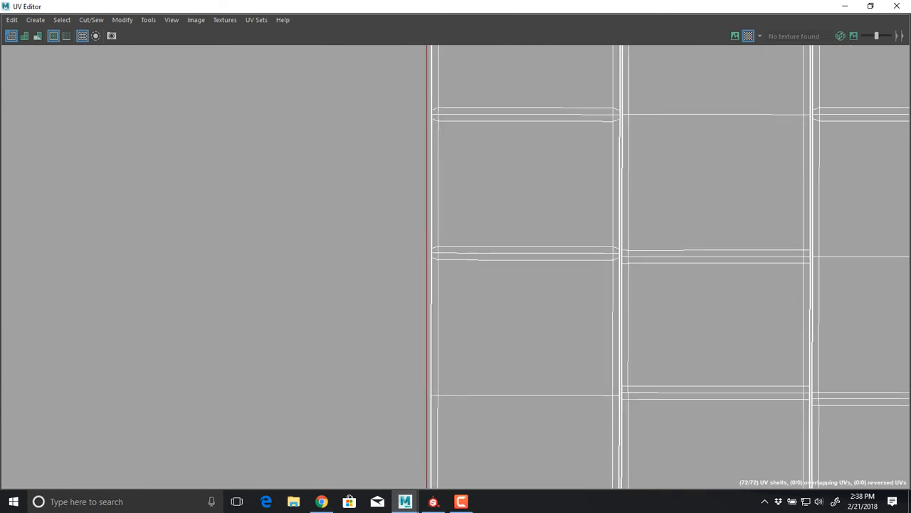
pyautogui.scroll(-10, 602, 263)
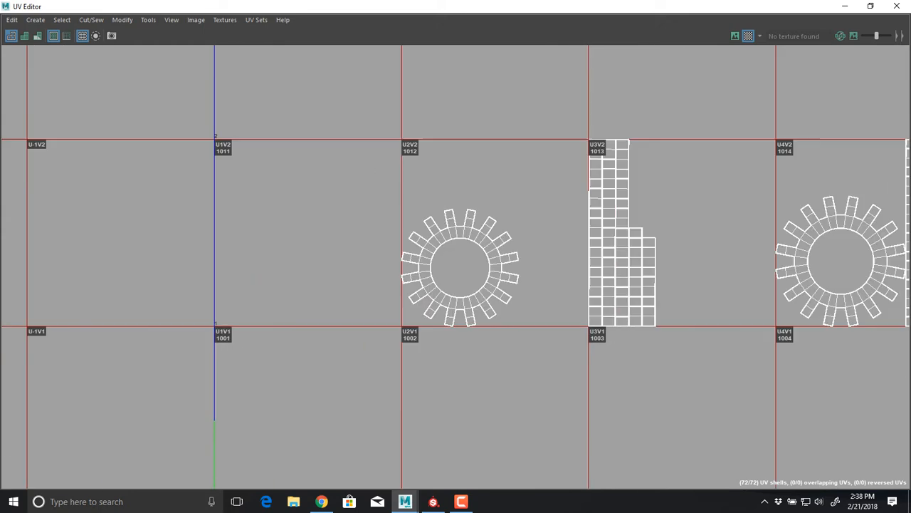
# Select all of the gear's UV shells across tiles 1012 to 1015
pyautogui.moveTo(603, 275); pyautogui.dragTo(552, 261, button='right')
pyautogui.moveTo(909, 395); pyautogui.dragTo(909, 394)
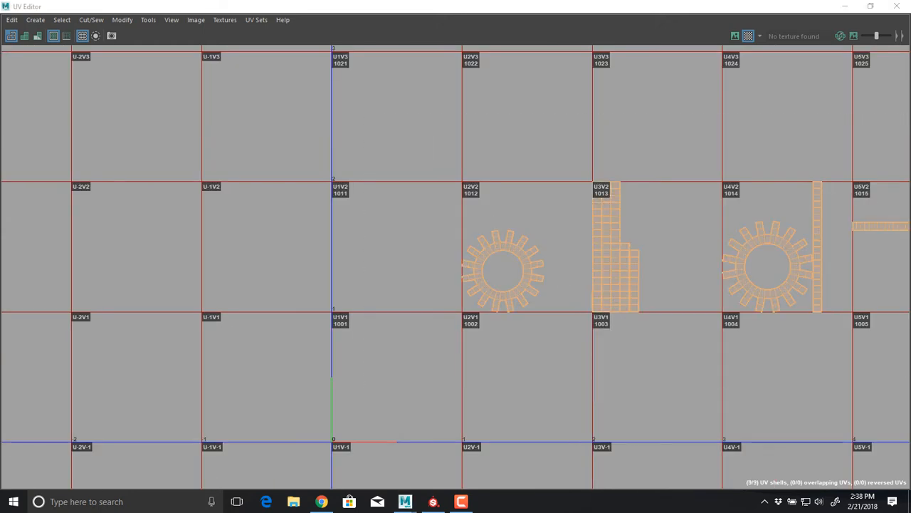
pyautogui.keyDown('alt'); pyautogui.moveTo(909, 252); pyautogui.dragTo(636, 295, button='middle'); pyautogui.keyUp('alt')
pyautogui.scroll(-4, 636, 294)
pyautogui.scroll(-4, 537, 202)
pyautogui.scroll(1, 537, 203)
pyautogui.keyDown('alt'); pyautogui.moveTo(537, 202); pyautogui.dragTo(569, 168, button='middle'); pyautogui.keyUp('alt')
pyautogui.keyDown('shift'); pyautogui.moveTo(505, 153); pyautogui.dragTo(426, 318, button='right'); pyautogui.keyUp('shift')
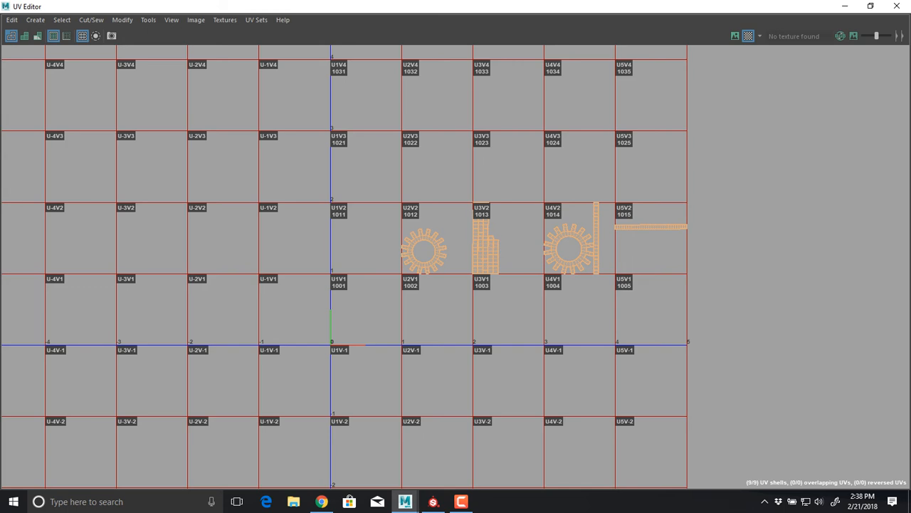
# Open the Layout UVs options for the selected gear shells
pyautogui.keyDown('shift'); pyautogui.moveTo(428, 151); pyautogui.dragTo(408, 189, button='right'); pyautogui.keyUp('shift')
pyautogui.scroll(8, 511, 262)
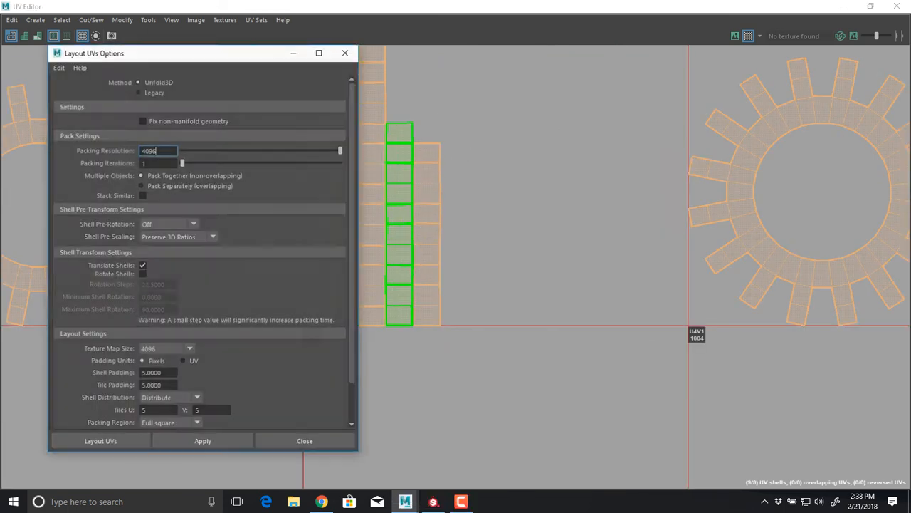
# Try a shell padding and tile padding of 1 pixel, and return both to 5 pixels
pyautogui.doubleClick(152, 372)
pyautogui.write('1')
pyautogui.press('Tab')
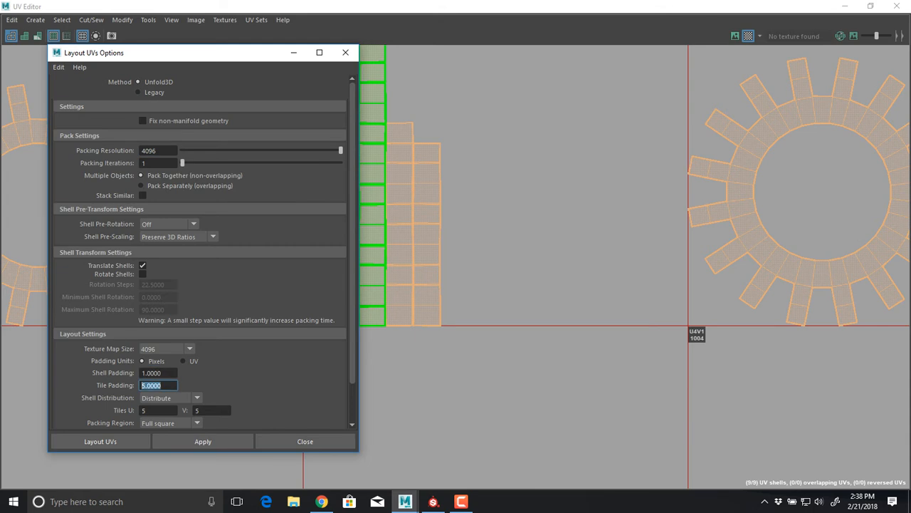
pyautogui.write('1')
pyautogui.press('Tab')
pyautogui.doubleClick(152, 372)
pyautogui.write('5')
pyautogui.press('Tab')
pyautogui.write('5')
# Lay out the UV shells with Distribute, limited to 1 tile in U and 1 tile in V
pyautogui.press('Tab')
pyautogui.press('Tab')
pyautogui.write('1')
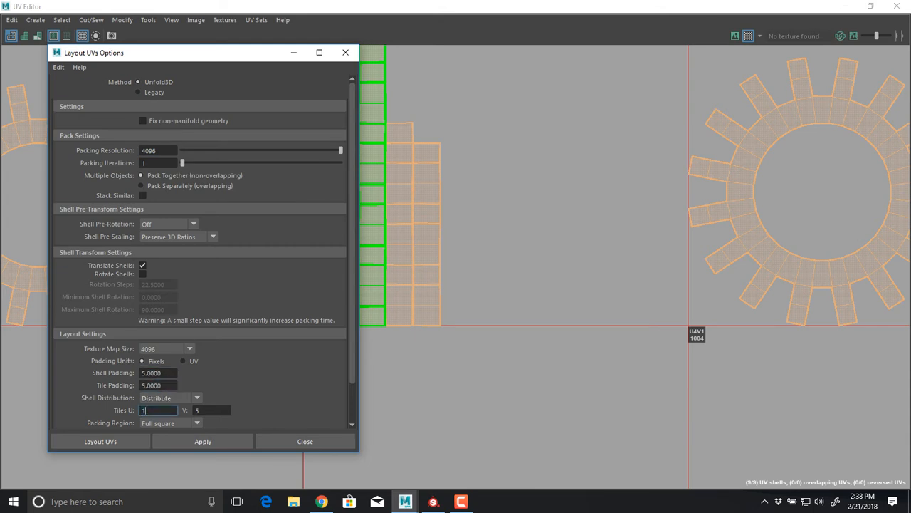
pyautogui.press('Tab')
pyautogui.write('1')
pyautogui.press('Tab')
pyautogui.click(171, 397)
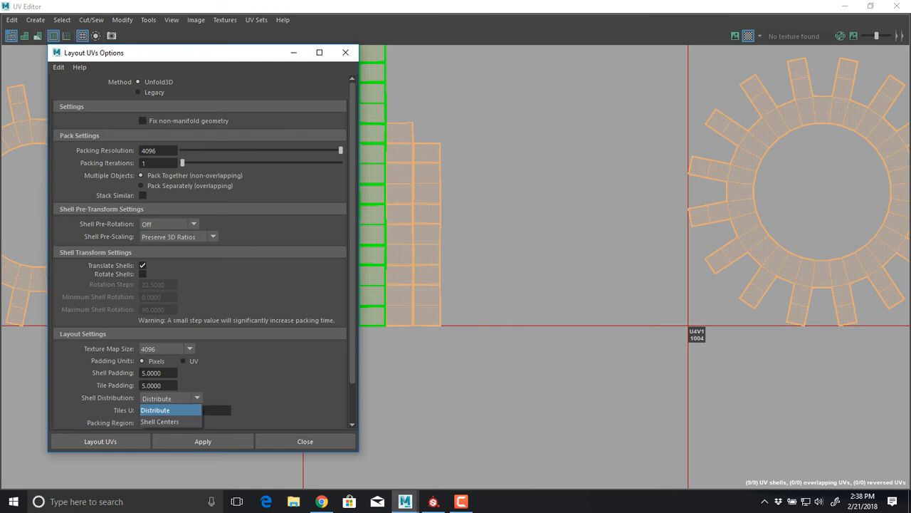
pyautogui.click(162, 410)
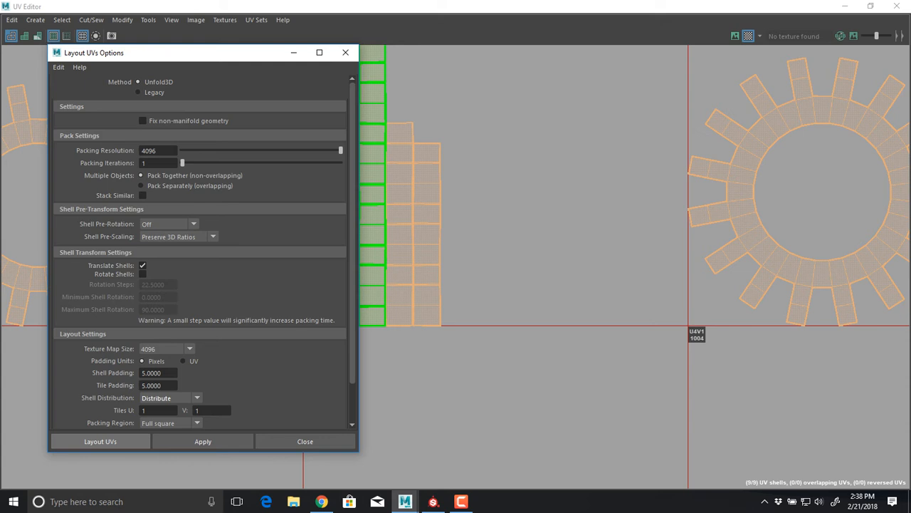
pyautogui.click(100, 441)
pyautogui.press('f')
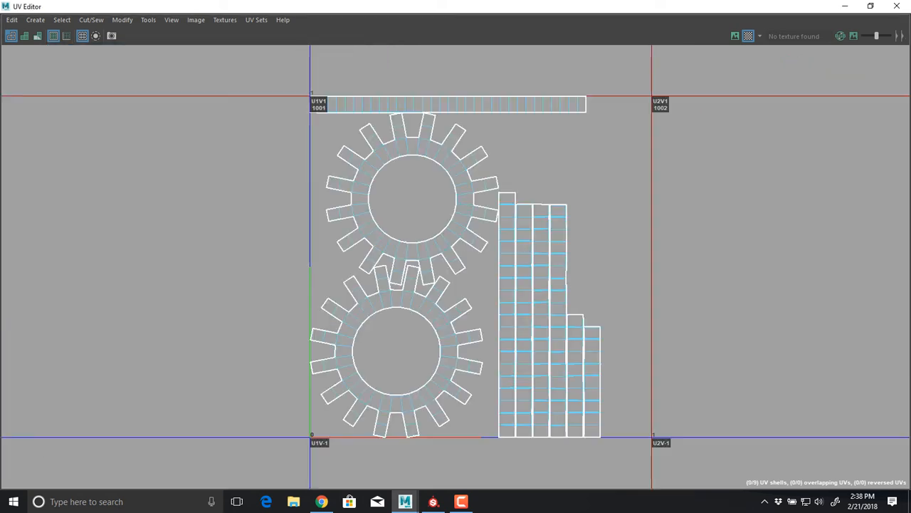
# Rotate the long horizontal strip shell upright and move it beside the other strip shells inside tile 1001
pyautogui.keyDown('alt'); pyautogui.moveTo(464, 207); pyautogui.dragTo(332, 202, button='middle'); pyautogui.keyUp('alt')
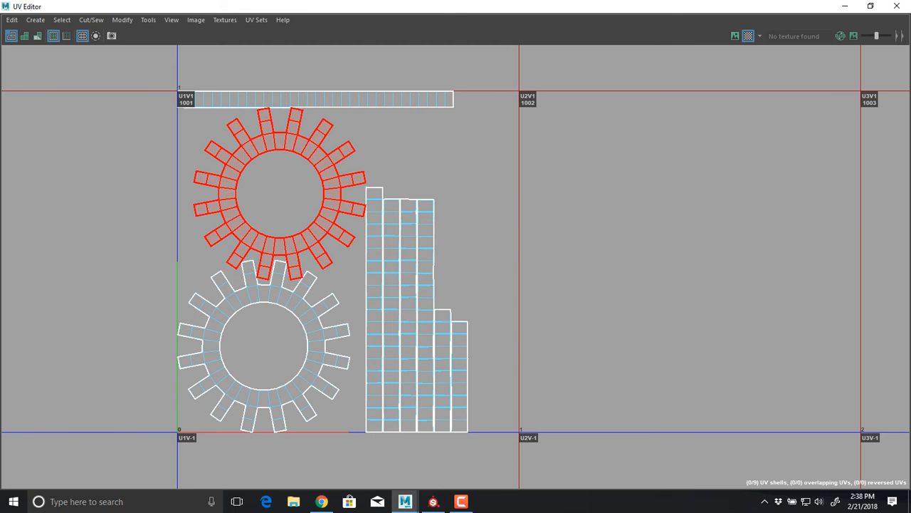
pyautogui.moveTo(83, 6); pyautogui.dragTo(226, 29)
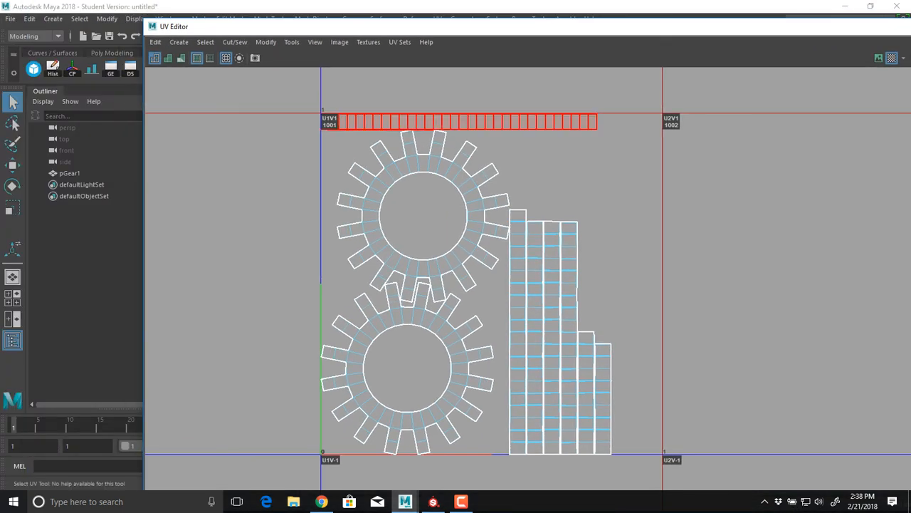
pyautogui.click(470, 122)
pyautogui.keyDown('alt'); pyautogui.moveTo(470, 122); pyautogui.dragTo(383, 130, button='middle'); pyautogui.keyUp('alt')
pyautogui.press('e')
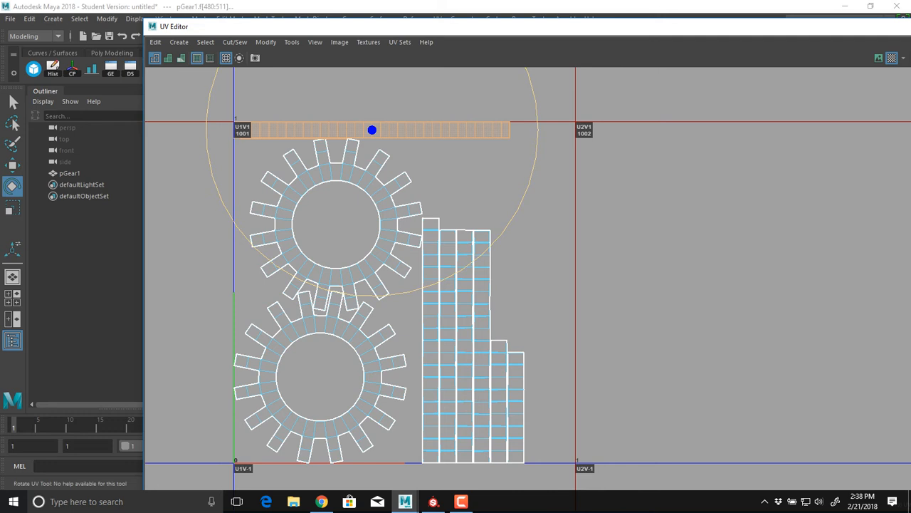
pyautogui.moveTo(537, 131); pyautogui.dragTo(372, 296)
pyautogui.press('w')
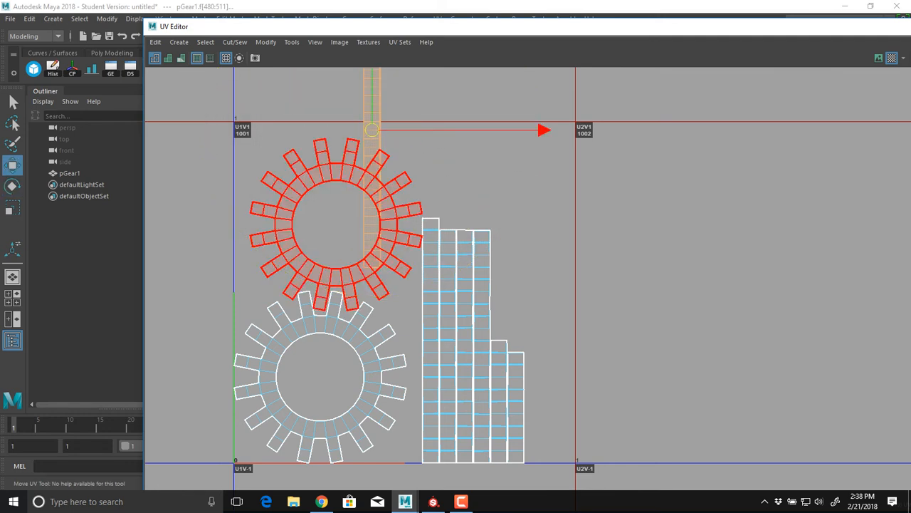
pyautogui.moveTo(372, 130); pyautogui.dragTo(532, 323)
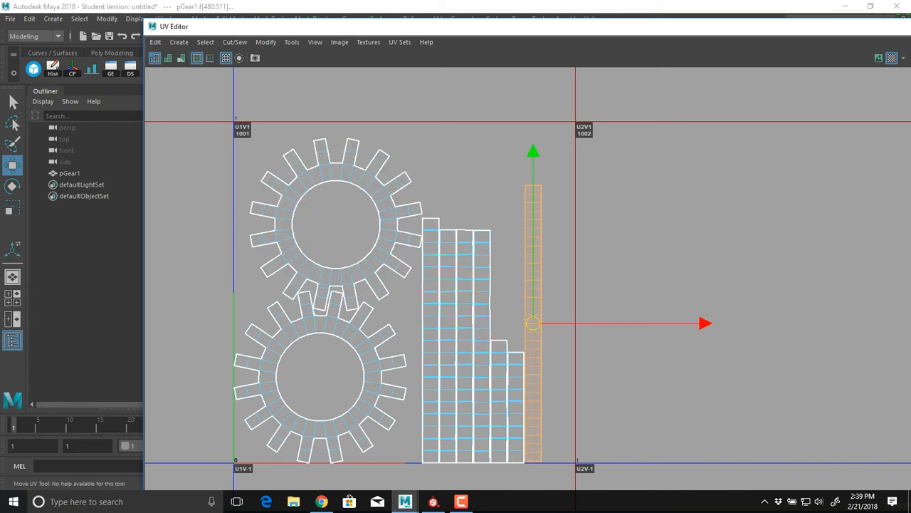
# Select all of the gear's UV shells in tile 1001
pyautogui.moveTo(622, 126); pyautogui.dragTo(163, 450)
pyautogui.keyDown('shift'); pyautogui.moveTo(433, 154); pyautogui.dragTo(331, 195, button='right'); pyautogui.keyUp('shift')
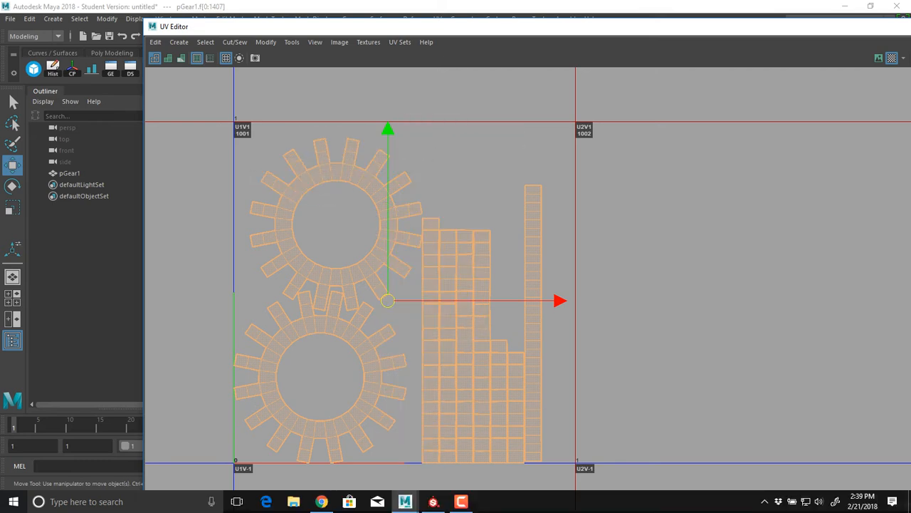
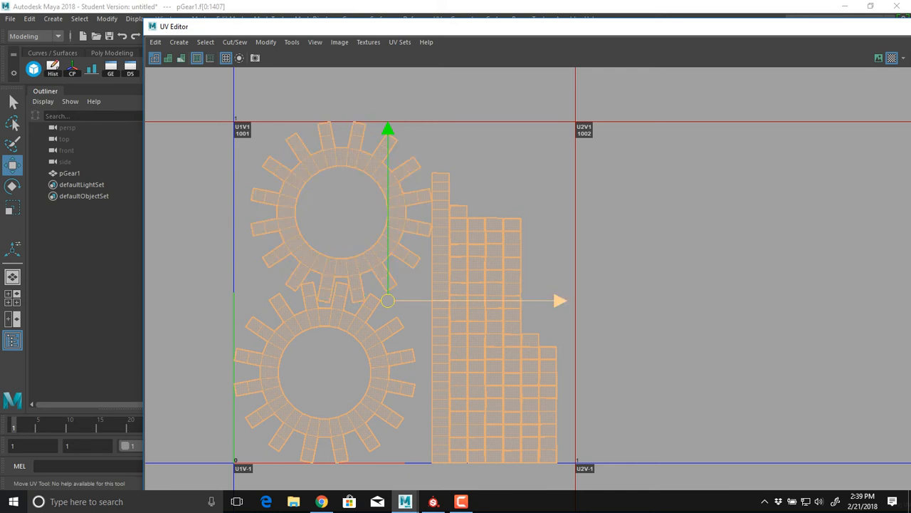
# Close the UV Editor and switch pGear1 back to object mode
pyautogui.press('w')
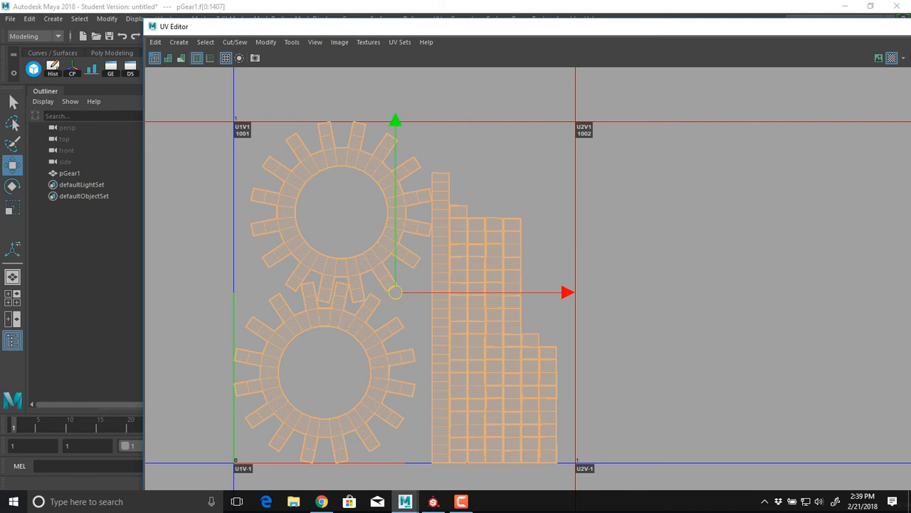
pyautogui.doubleClick(152, 27)
pyautogui.press('F8')
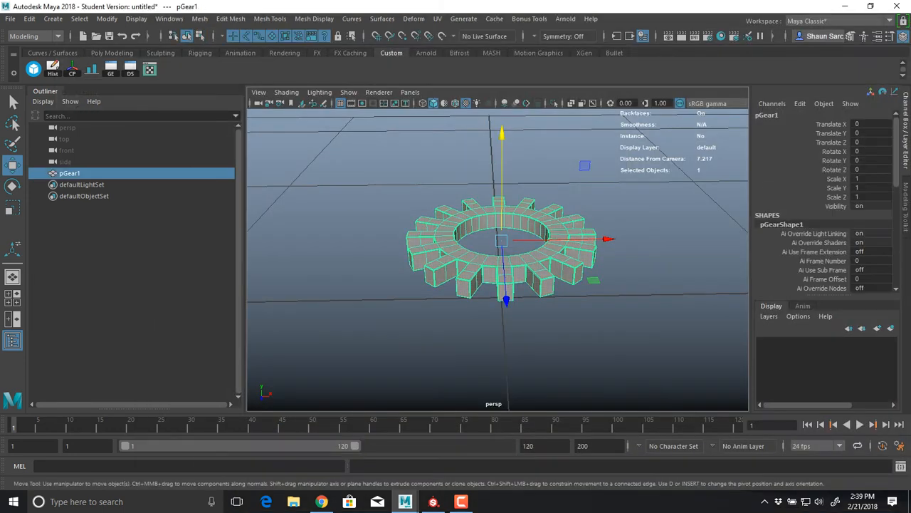
pyautogui.keyDown('alt'); pyautogui.moveTo(484, 249); pyautogui.dragTo(520, 263); pyautogui.keyUp('alt')
pyautogui.keyDown('alt'); pyautogui.moveTo(519, 263); pyautogui.dragTo(508, 284, button='middle'); pyautogui.keyUp('alt')
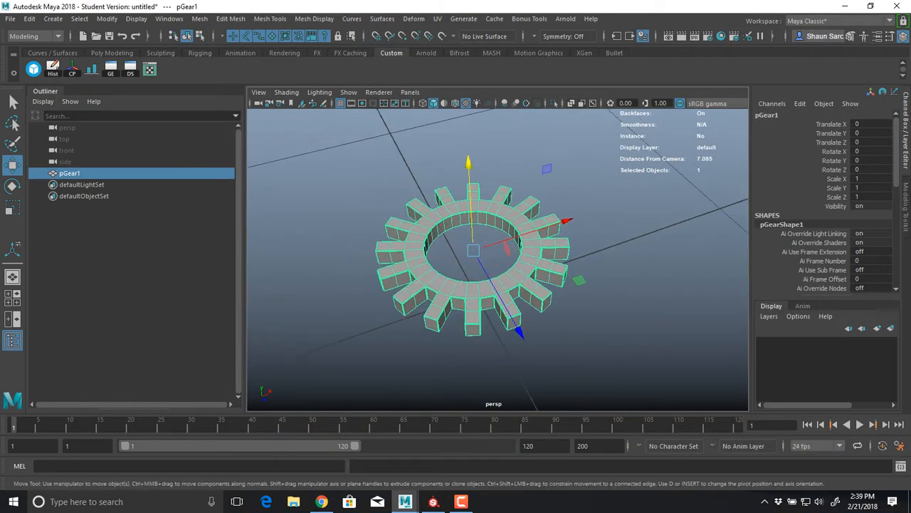
# Duplicate pGear1, move the copy to about X -2.504, and rotate it about -9.76 degrees in Y to mesh the teeth
pyautogui.hotkey('ctrl', 'd')
pyautogui.moveTo(562, 222); pyautogui.dragTo(401, 275)
pyautogui.keyDown('alt'); pyautogui.moveTo(401, 275); pyautogui.dragTo(379, 360); pyautogui.keyUp('alt')
pyautogui.press('e')
pyautogui.keyDown('alt'); pyautogui.moveTo(379, 359); pyautogui.dragTo(436, 374, button='middle'); pyautogui.keyUp('alt')
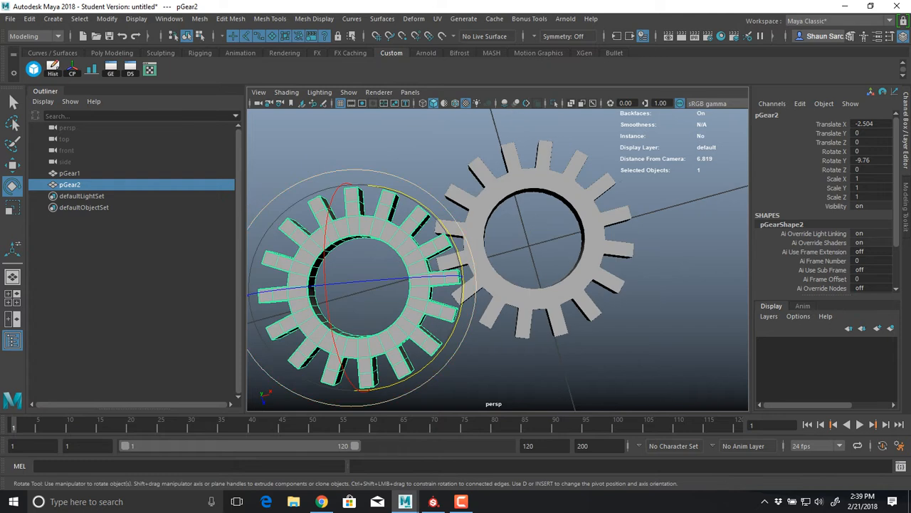
# Duplicate pGear2 and move the copy behind it to about X -2.326, Z -2.479
pyautogui.hotkey('ctrl', 'd')
pyautogui.press('w')
pyautogui.moveTo(387, 386); pyautogui.dragTo(344, 224)
pyautogui.moveTo(346, 112); pyautogui.dragTo(359, 109)
pyautogui.keyDown('alt'); pyautogui.moveTo(363, 131); pyautogui.dragTo(376, 204, button='middle'); pyautogui.keyUp('alt')
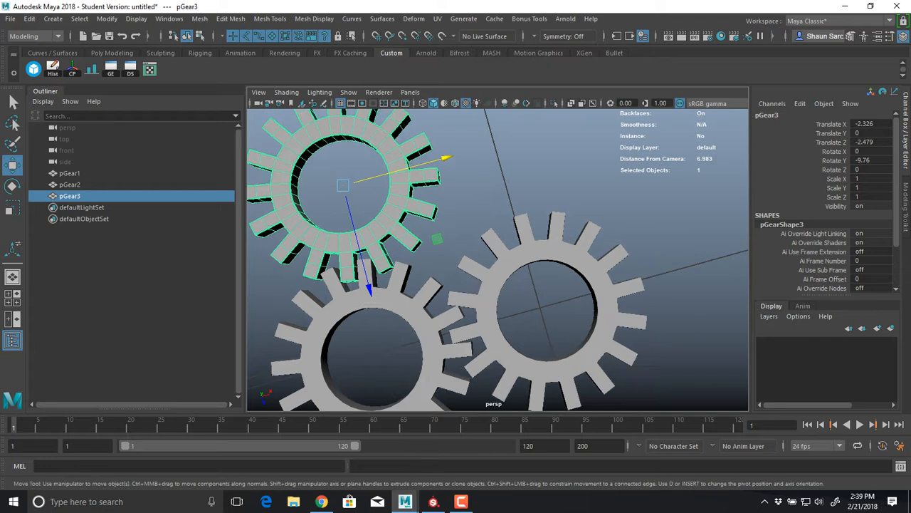
pyautogui.keyDown('alt'); pyautogui.moveTo(376, 203); pyautogui.dragTo(344, 210); pyautogui.keyUp('alt')
pyautogui.keyDown('alt'); pyautogui.moveTo(344, 210); pyautogui.dragTo(314, 259, button='middle'); pyautogui.keyUp('alt')
pyautogui.keyDown('alt'); pyautogui.moveTo(314, 260); pyautogui.dragTo(328, 265); pyautogui.keyUp('alt')
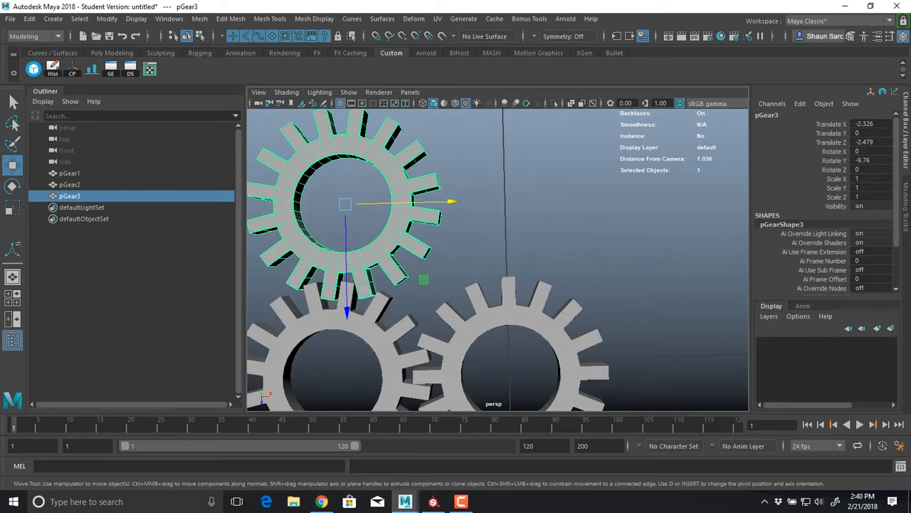
# Move pGear3 to about X -0.977, Z -2.092 and set its Y rotation to about 13.678 degrees
pyautogui.moveTo(423, 279); pyautogui.dragTo(518, 304)
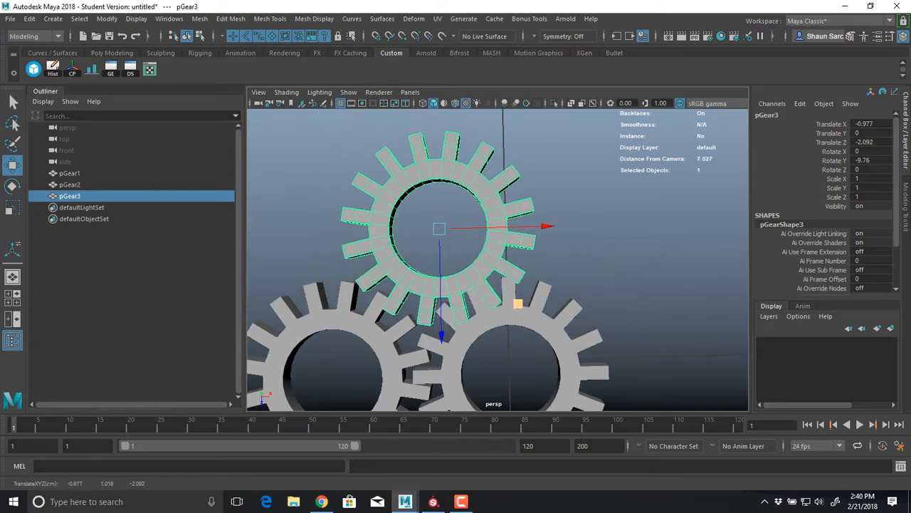
pyautogui.press('e')
pyautogui.moveTo(534, 267); pyautogui.dragTo(542, 224)
pyautogui.press('w')
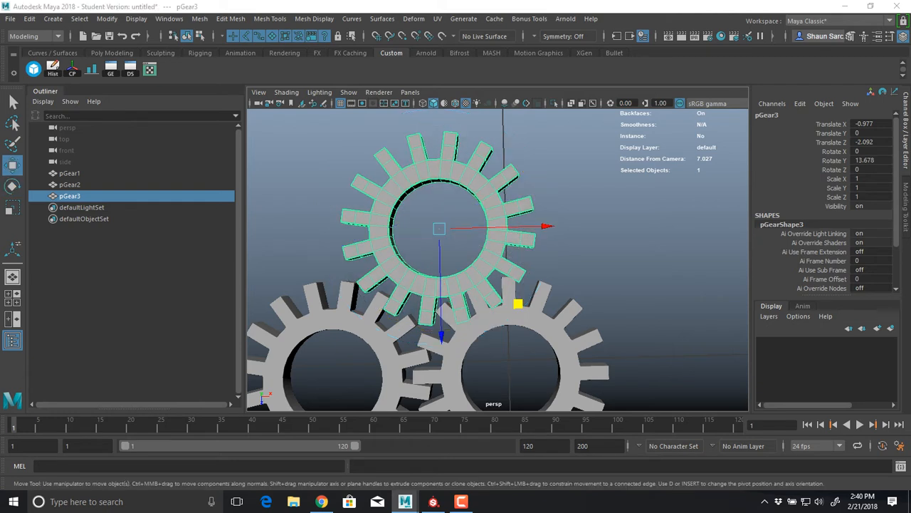
# Switch to the top view and move pGear3 between the other two gears, at about X -1.42, Z -2.182
pyautogui.press('space')
pyautogui.moveTo(480, 244); pyautogui.dragTo(420, 244)
pyautogui.press('f')
pyautogui.scroll(-6, 421, 244)
pyautogui.keyDown('alt'); pyautogui.moveTo(421, 244); pyautogui.dragTo(415, 233, button='middle'); pyautogui.keyUp('alt')
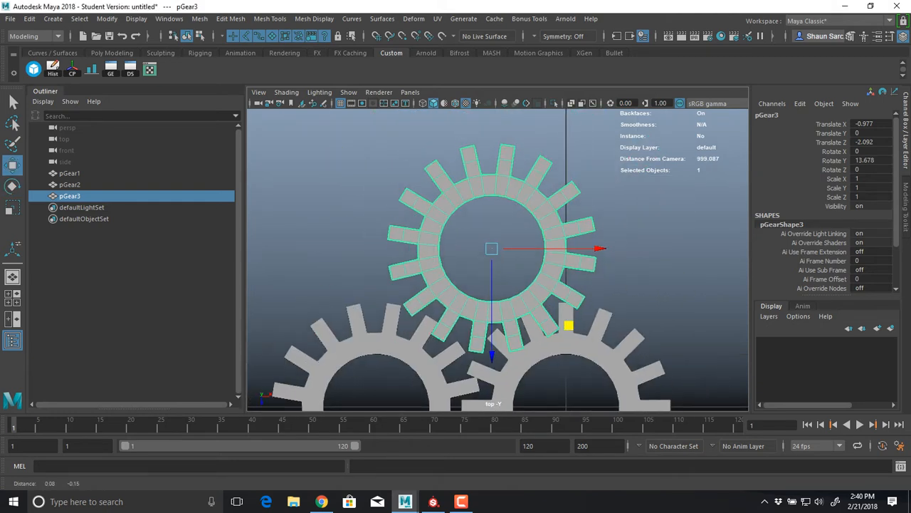
pyautogui.moveTo(491, 249); pyautogui.dragTo(456, 240)
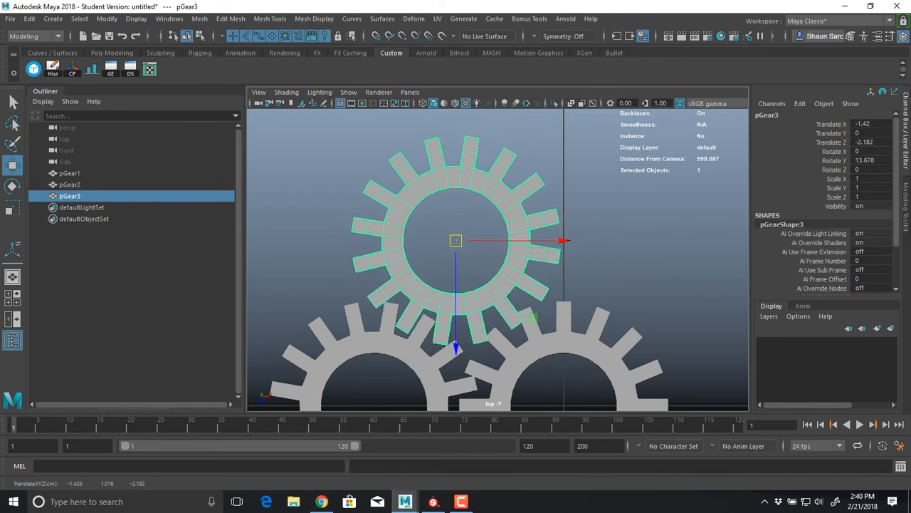
# Try rotating pGear1 about Y to roughly -69 degrees against its neighbouring gears, and undo the rotation
pyautogui.click(529, 349)
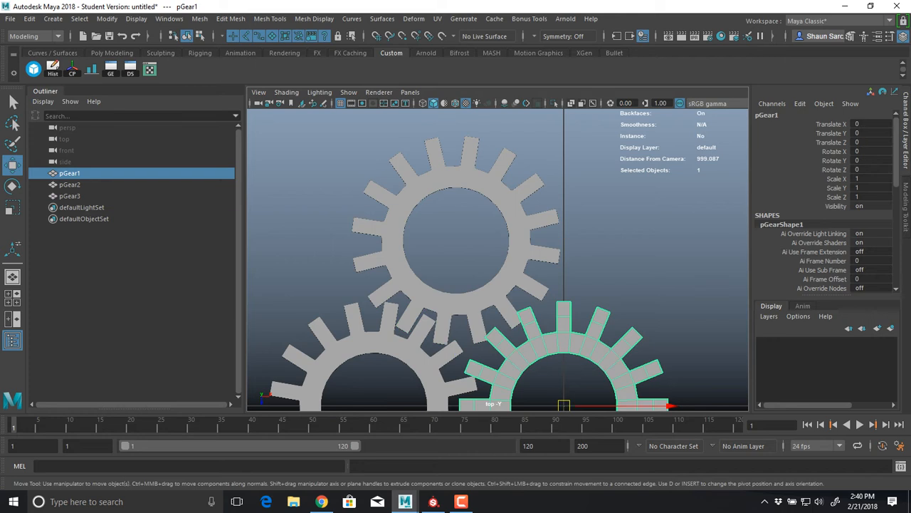
pyautogui.click(418, 360)
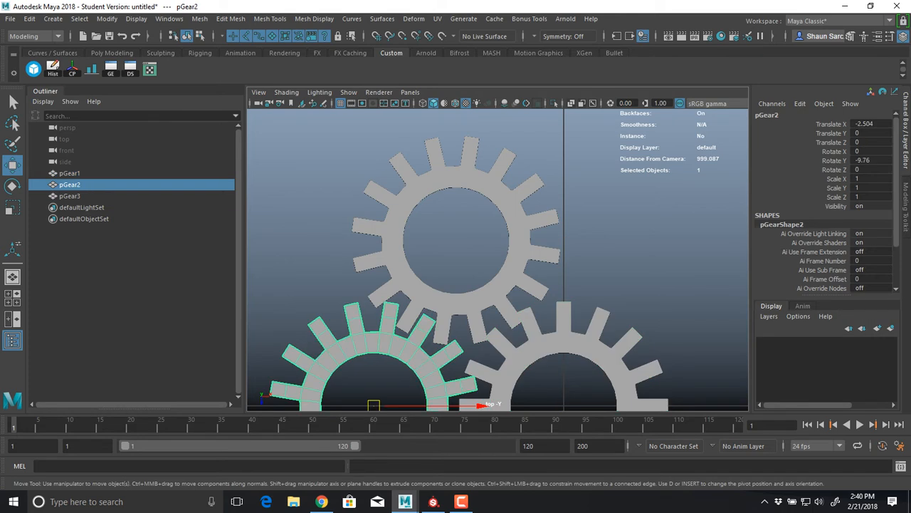
pyautogui.click(533, 317)
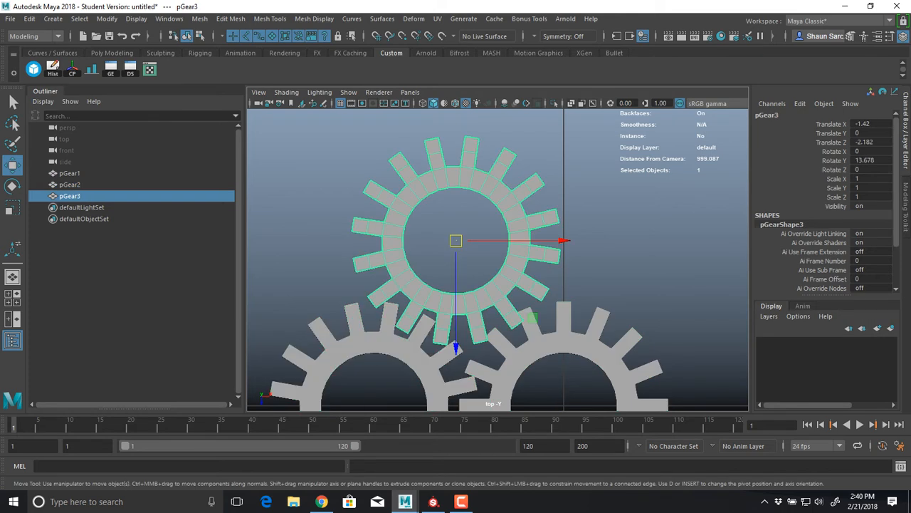
pyautogui.click(530, 348)
pyautogui.press('e')
pyautogui.keyDown('alt'); pyautogui.moveTo(530, 349); pyautogui.dragTo(508, 299, button='middle'); pyautogui.keyUp('alt')
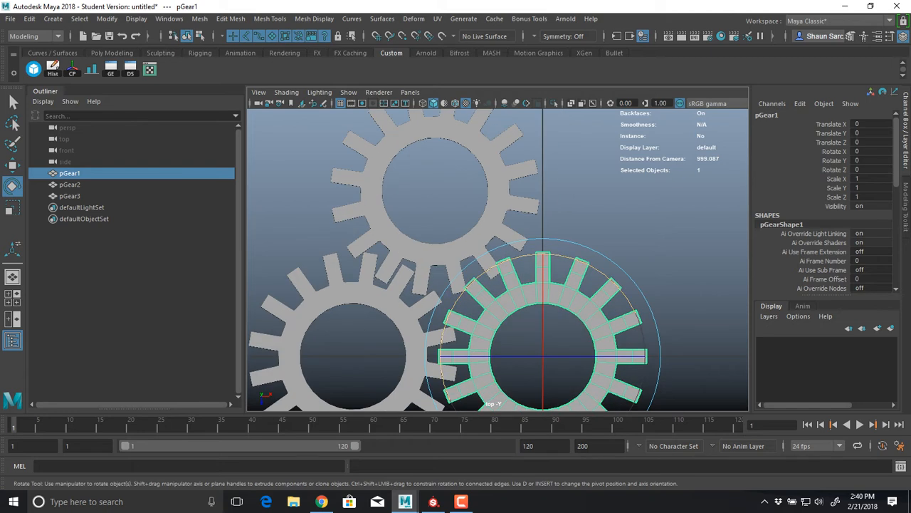
pyautogui.moveTo(491, 266); pyautogui.dragTo(607, 275)
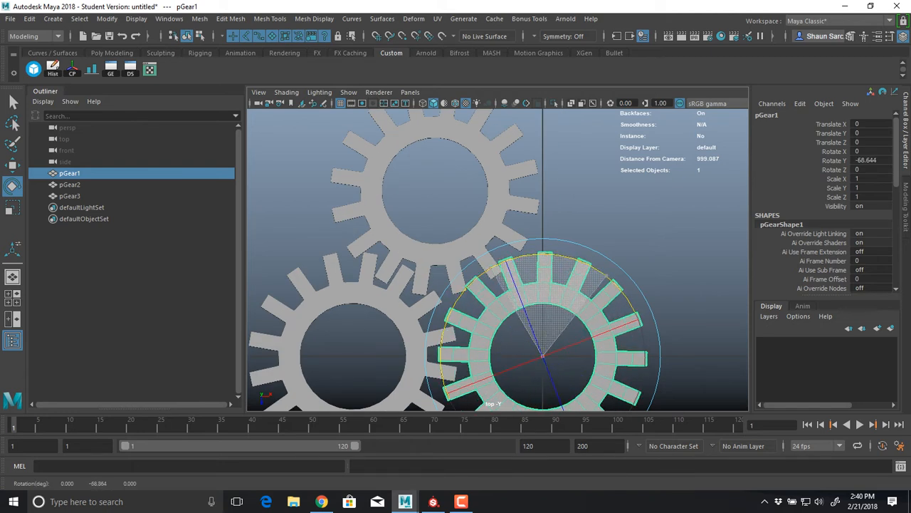
pyautogui.hotkey('ctrl', 'z')
# Try rotating pGear2, pGear3 and pGear1 in turn about Y, and undo each rotation
pyautogui.click(414, 315)
pyautogui.moveTo(425, 284); pyautogui.dragTo(337, 256)
pyautogui.hotkey('ctrl', 'z')
pyautogui.click(428, 254)
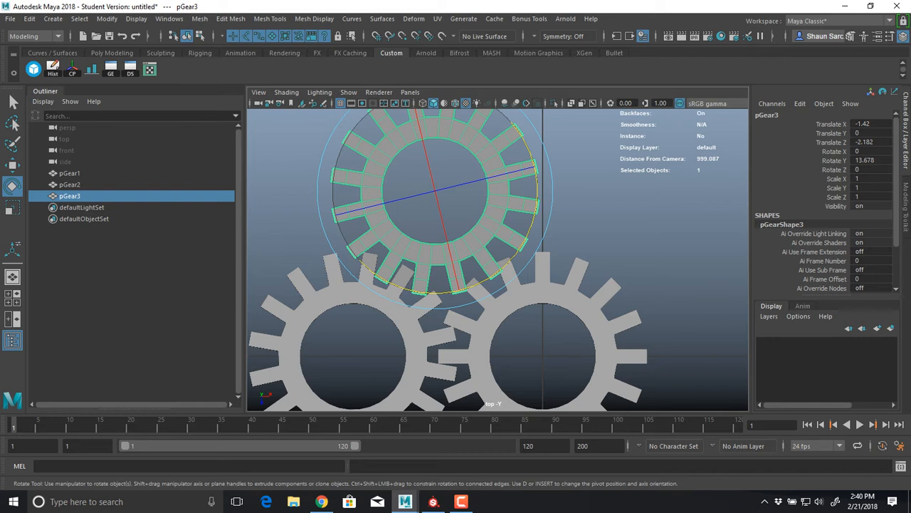
pyautogui.moveTo(487, 278); pyautogui.dragTo(532, 224)
pyautogui.hotkey('ctrl', 'z')
pyautogui.click(542, 273)
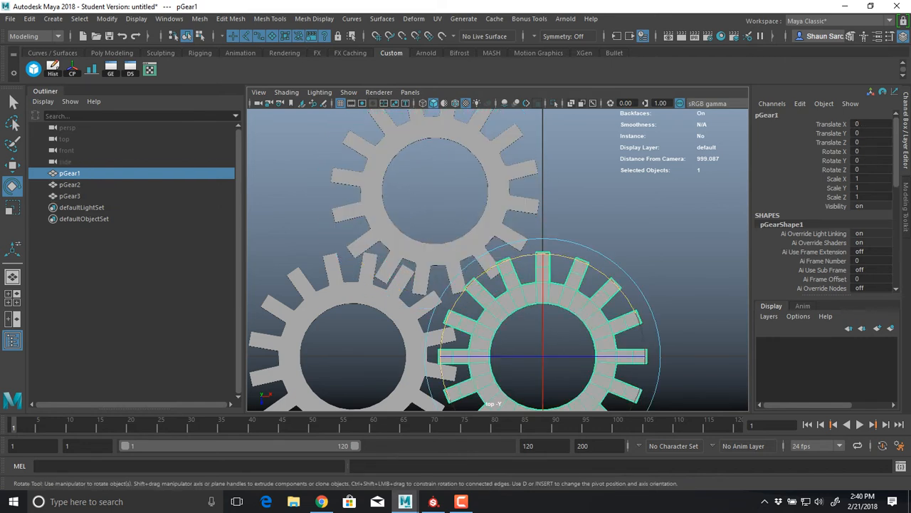
pyautogui.moveTo(520, 256); pyautogui.dragTo(426, 314)
pyautogui.hotkey('ctrl', 'z')
# Move pGear3 clear of pGear1 to mesh only with pGear2, at about X -2.825, Z -2.535, and return to the perspective view
pyautogui.click(436, 255)
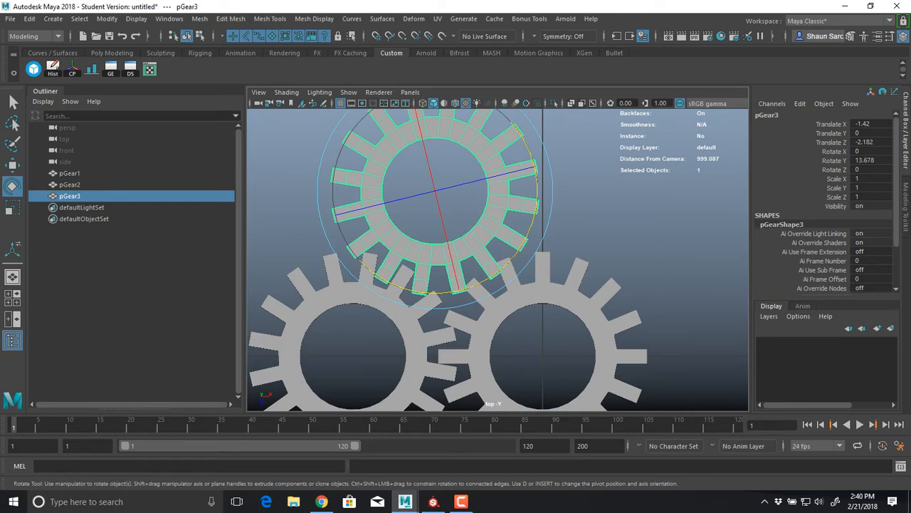
pyautogui.press('w')
pyautogui.moveTo(435, 296); pyautogui.dragTo(435, 269)
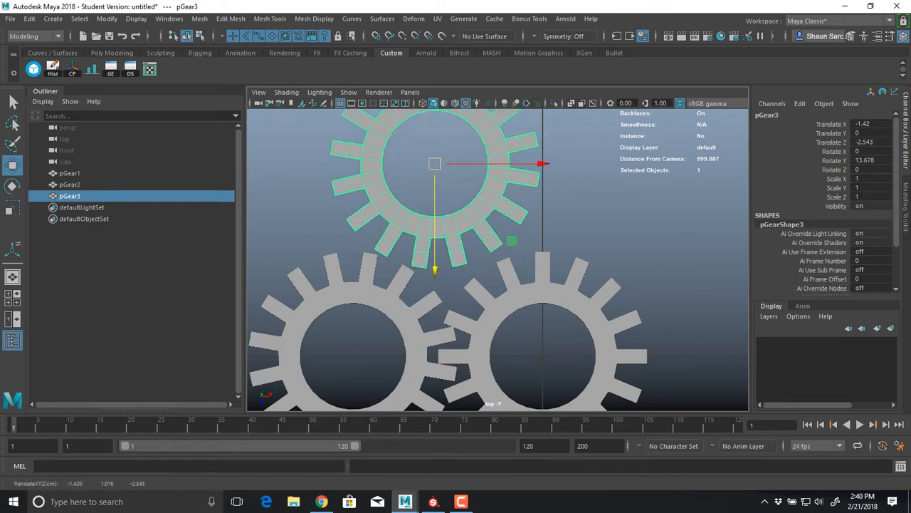
pyautogui.moveTo(435, 163); pyautogui.dragTo(328, 142)
pyautogui.press('space')
pyautogui.keyDown('alt'); pyautogui.moveTo(335, 214); pyautogui.dragTo(343, 149); pyautogui.keyUp('alt')
pyautogui.keyDown('alt'); pyautogui.moveTo(343, 149); pyautogui.dragTo(420, 111, button='middle'); pyautogui.keyUp('alt')
pyautogui.scroll(-2, 498, 259)
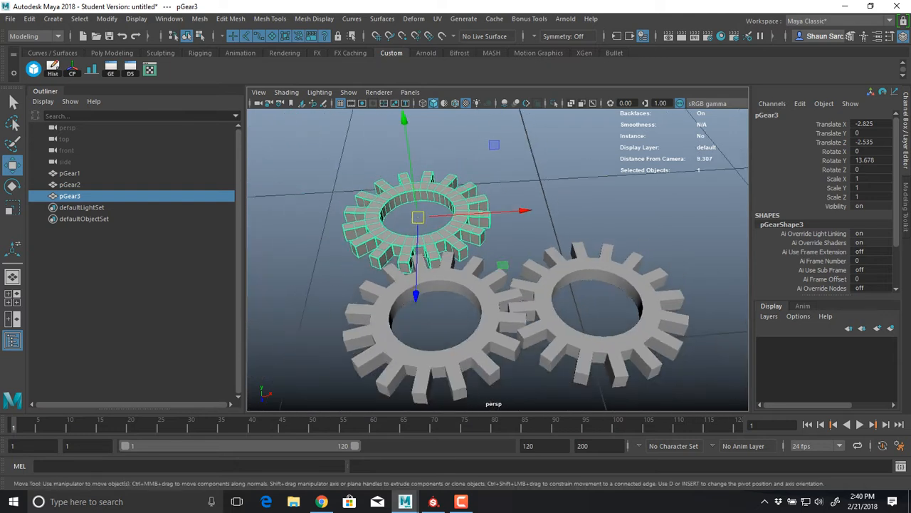
# Duplicate pGear3 and place the copy on the side of pGear2 opposite pGear1, at about X -5.116, Z -0.156
pyautogui.keyDown('alt'); pyautogui.moveTo(498, 259); pyautogui.dragTo(453, 288); pyautogui.keyUp('alt')
pyautogui.hotkey('ctrl', 'd')
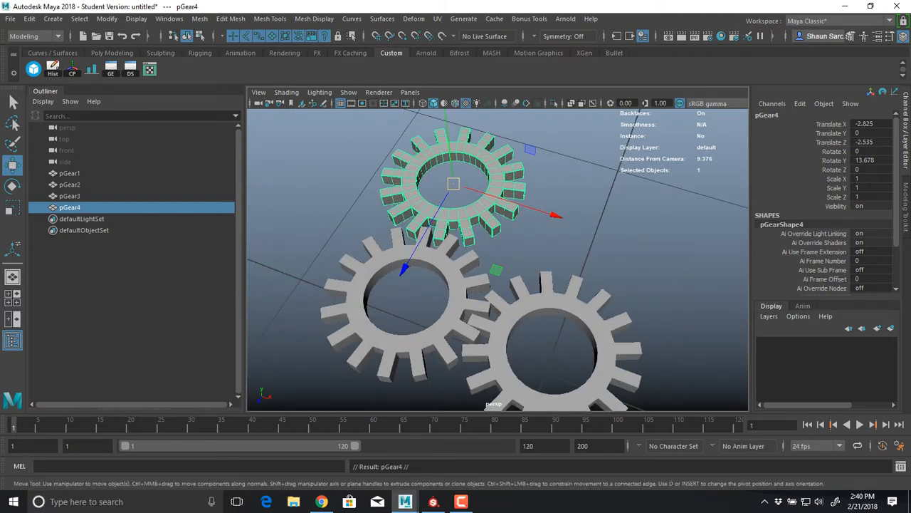
pyautogui.moveTo(454, 184); pyautogui.dragTo(291, 241)
pyautogui.hotkey('ctrl', 'z')
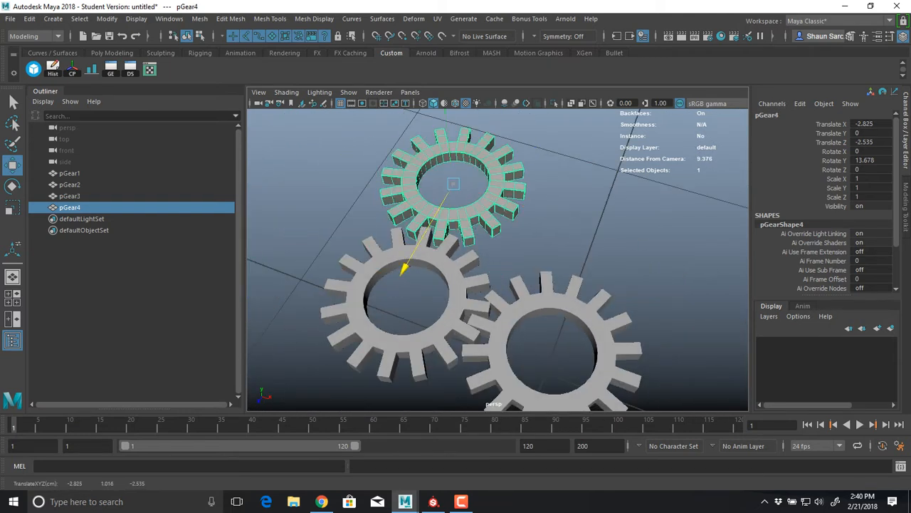
pyautogui.moveTo(402, 269); pyautogui.dragTo(335, 382)
pyautogui.moveTo(488, 316); pyautogui.dragTo(420, 295)
pyautogui.keyDown('alt'); pyautogui.moveTo(420, 294); pyautogui.dragTo(485, 241, button='middle'); pyautogui.keyUp('alt')
pyautogui.keyDown('alt'); pyautogui.moveTo(486, 240); pyautogui.dragTo(474, 242); pyautogui.keyUp('alt')
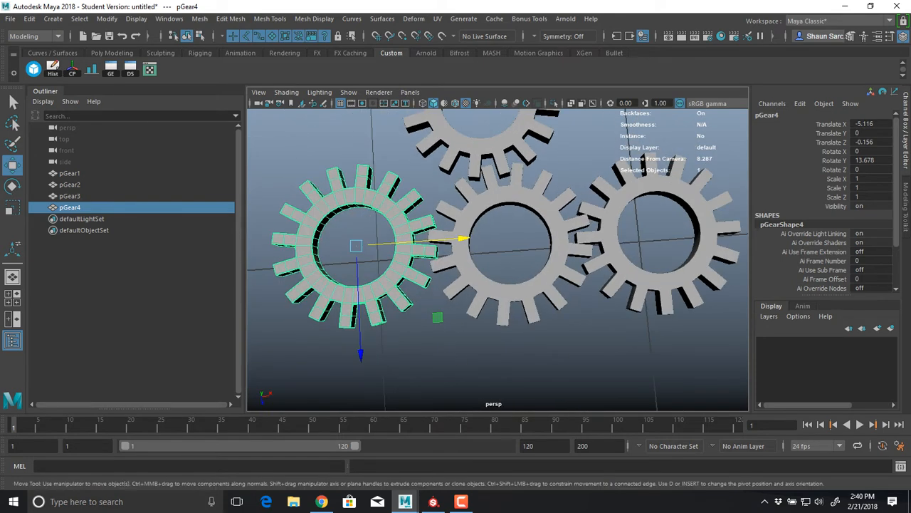
# Duplicate pGear4 and place the copy in front of pGear1, at about X 0.072, Z 2.608
pyautogui.hotkey('ctrl', 'd')
pyautogui.moveTo(437, 317); pyautogui.dragTo(759, 459)
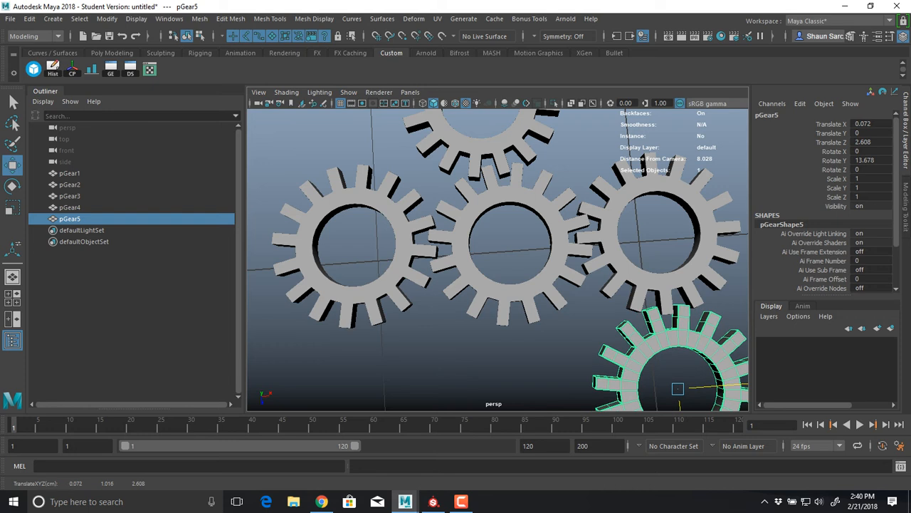
pyautogui.keyDown('alt'); pyautogui.moveTo(641, 320); pyautogui.dragTo(535, 270, button='middle'); pyautogui.keyUp('alt')
pyautogui.keyDown('alt'); pyautogui.moveTo(535, 270); pyautogui.dragTo(470, 285, button='right'); pyautogui.keyUp('alt')
pyautogui.keyDown('alt'); pyautogui.moveTo(485, 299); pyautogui.dragTo(482, 268); pyautogui.keyUp('alt')
# Select pGear2, open the UV Editor, and shrink its window to leave the gears in view
pyautogui.click(420, 299)
pyautogui.keyDown('alt'); pyautogui.moveTo(420, 299); pyautogui.dragTo(416, 329); pyautogui.keyUp('alt')
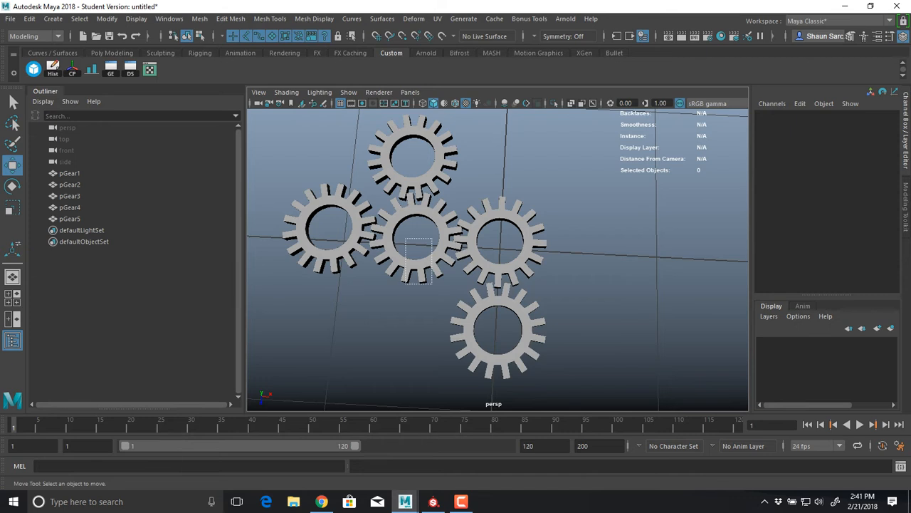
pyautogui.click(420, 268)
pyautogui.click(437, 18)
pyautogui.click(466, 39)
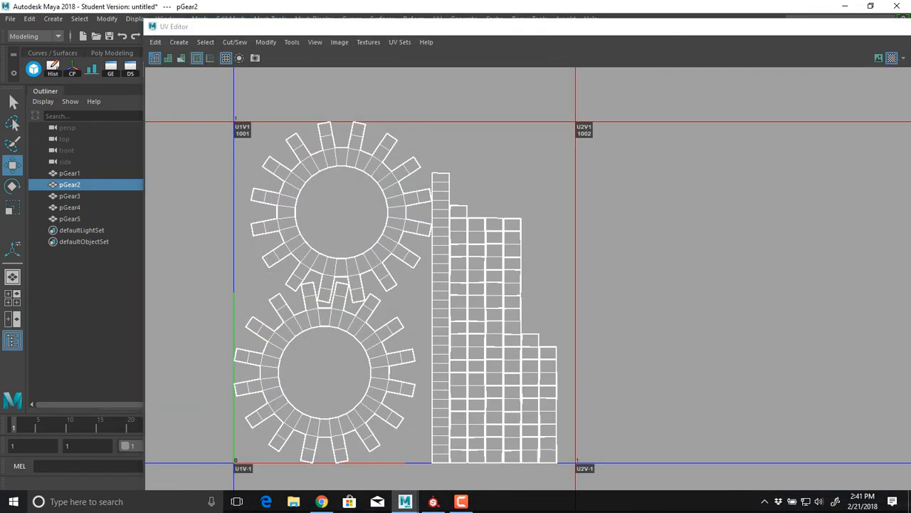
pyautogui.moveTo(144, 18); pyautogui.dragTo(597, 93)
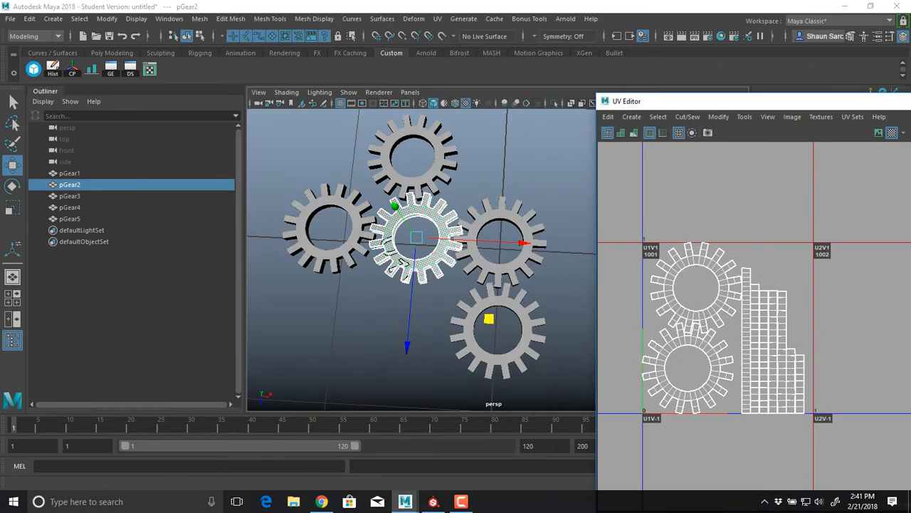
# Select the five gears one by one and compare where their UV shells lie in the UV tile grid
pyautogui.keyDown('alt'); pyautogui.moveTo(491, 235); pyautogui.dragTo(442, 229, button='middle'); pyautogui.keyUp('alt')
pyautogui.keyDown('alt'); pyautogui.moveTo(774, 285); pyautogui.dragTo(701, 285, button='right'); pyautogui.keyUp('alt')
pyautogui.keyDown('alt'); pyautogui.moveTo(755, 299); pyautogui.dragTo(682, 351, button='middle'); pyautogui.keyUp('alt')
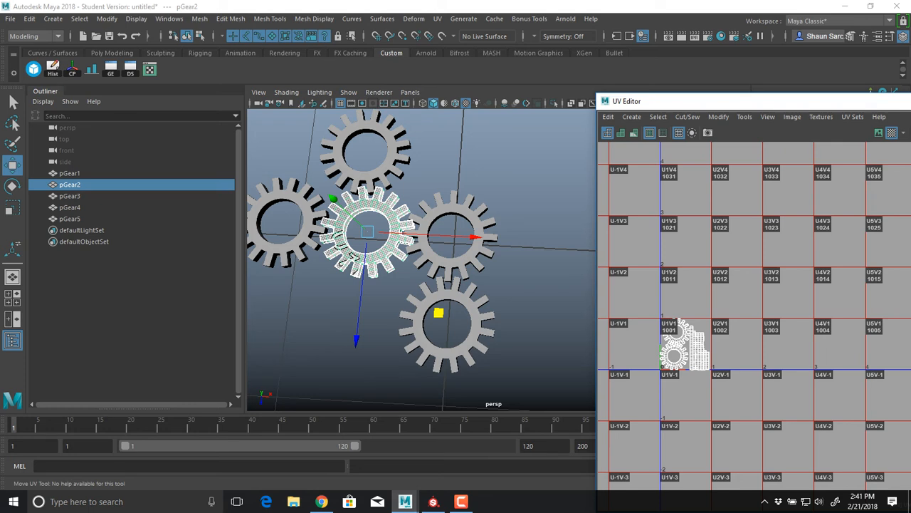
pyautogui.keyDown('alt'); pyautogui.moveTo(385, 249); pyautogui.dragTo(535, 266, button='middle'); pyautogui.keyUp('alt')
pyautogui.keyDown('alt'); pyautogui.moveTo(536, 267); pyautogui.dragTo(542, 290); pyautogui.keyUp('alt')
pyautogui.keyDown('alt'); pyautogui.moveTo(543, 291); pyautogui.dragTo(409, 289, button='middle'); pyautogui.keyUp('alt')
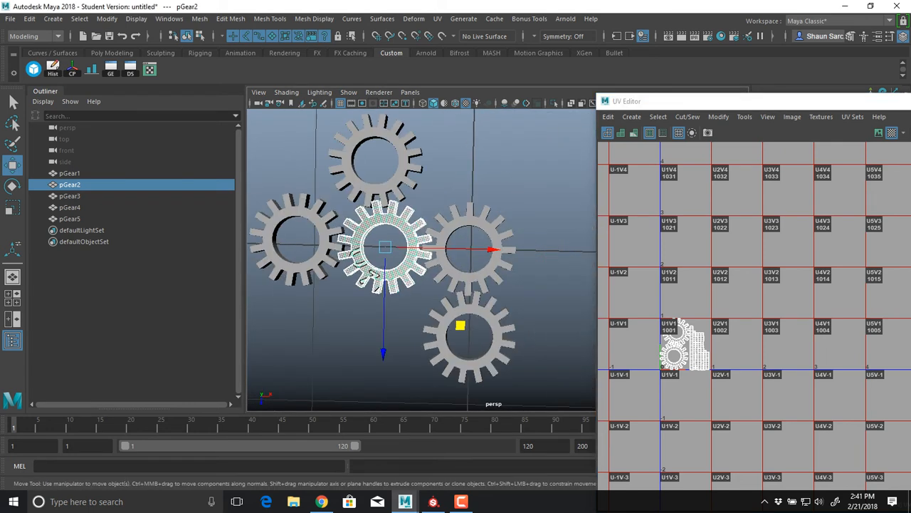
pyautogui.click(491, 229)
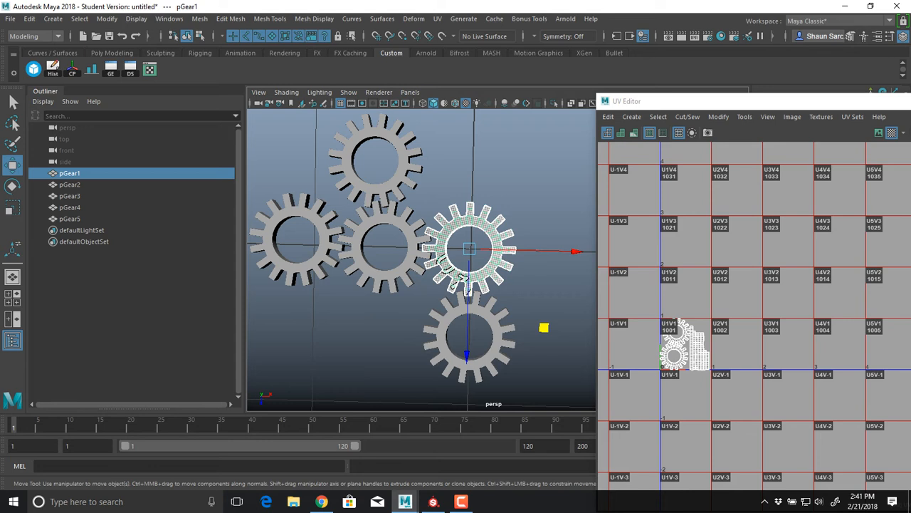
pyautogui.click(405, 226)
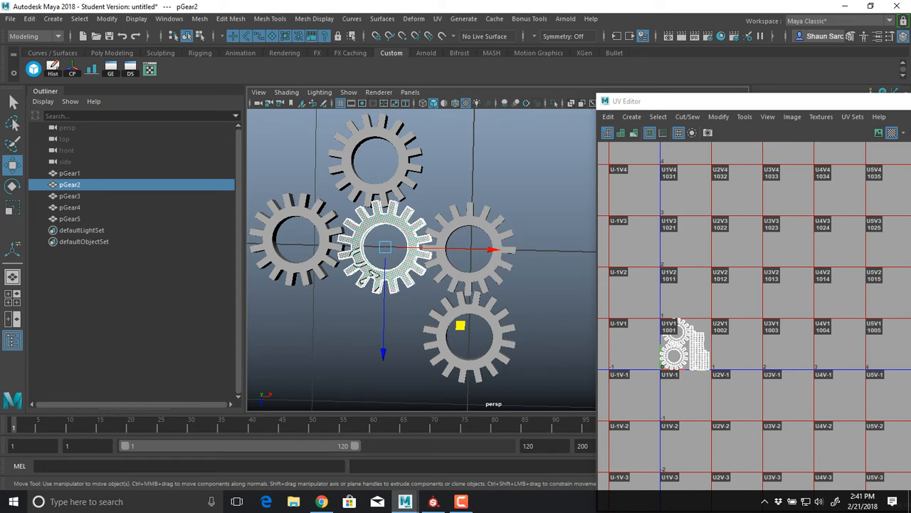
pyautogui.moveTo(285, 244); pyautogui.dragTo(286, 262)
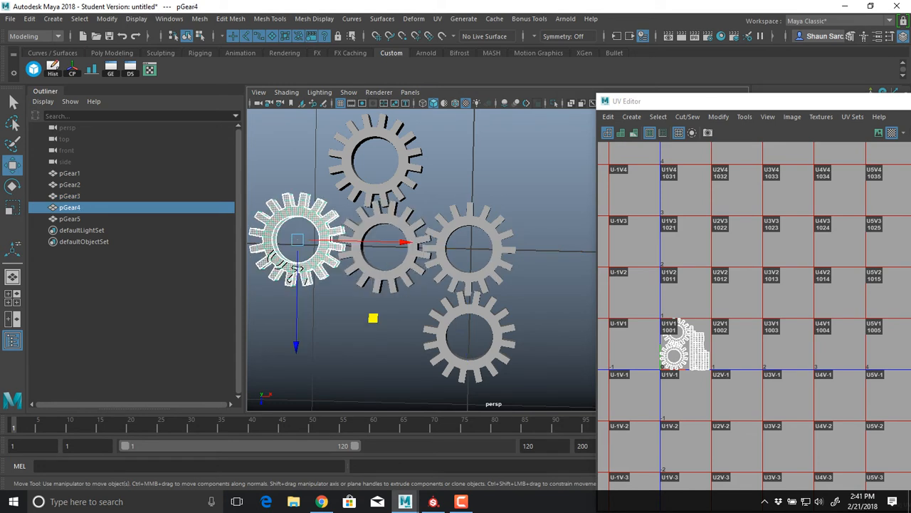
pyautogui.click(402, 157)
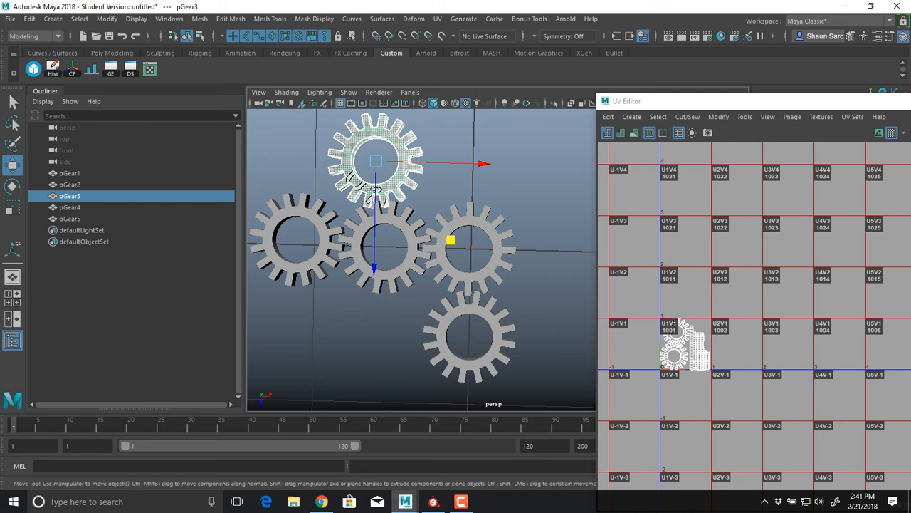
pyautogui.click(501, 334)
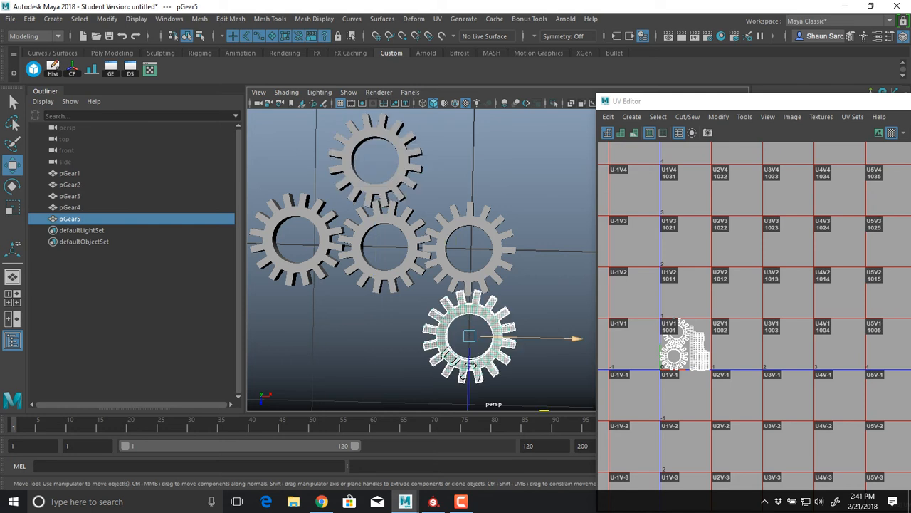
pyautogui.click(409, 249)
pyautogui.keyDown('alt'); pyautogui.moveTo(409, 249); pyautogui.dragTo(328, 236, button='middle'); pyautogui.keyUp('alt')
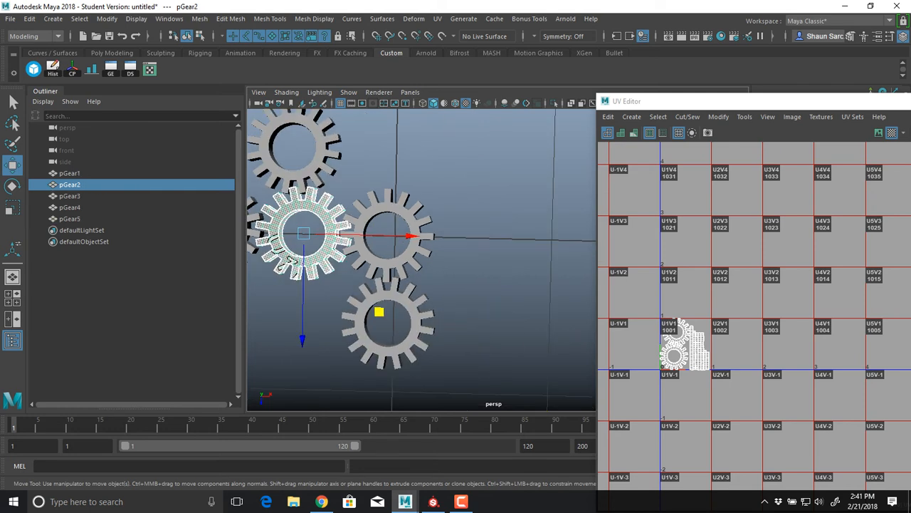
# Select all UV shells of pGear2 and shift the UV Editor window so the whole tile grid is accessible
pyautogui.moveTo(662, 285); pyautogui.dragTo(615, 269, button='right')
pyautogui.moveTo(632, 298); pyautogui.dragTo(736, 391)
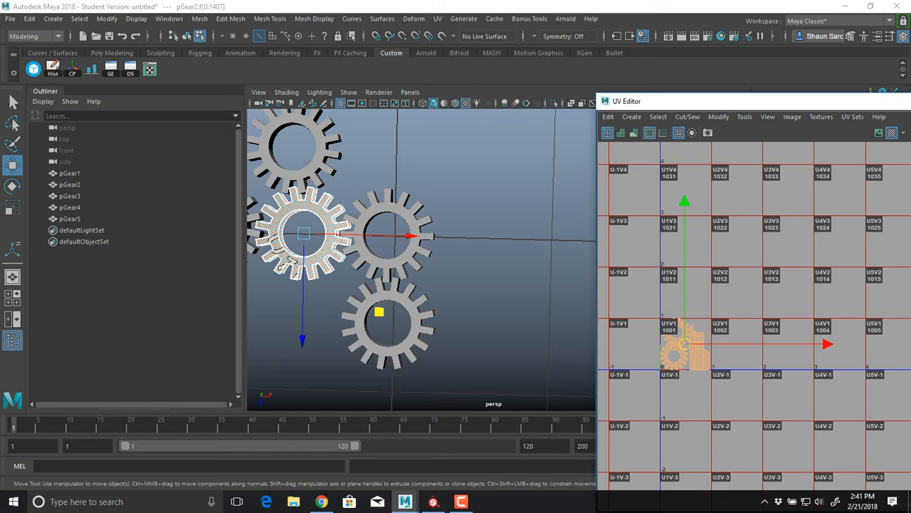
pyautogui.moveTo(727, 101); pyautogui.dragTo(509, 98)
# Try to move pGear2's UV shells freehand along U into tile 1002, check their fit against the tile borders, and undo the move
pyautogui.moveTo(610, 342); pyautogui.dragTo(663, 342)
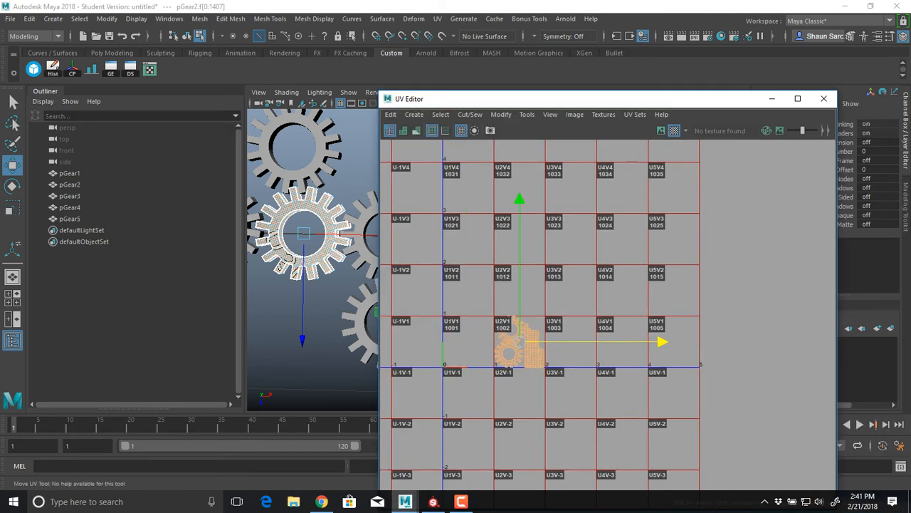
pyautogui.scroll(10, 507, 336)
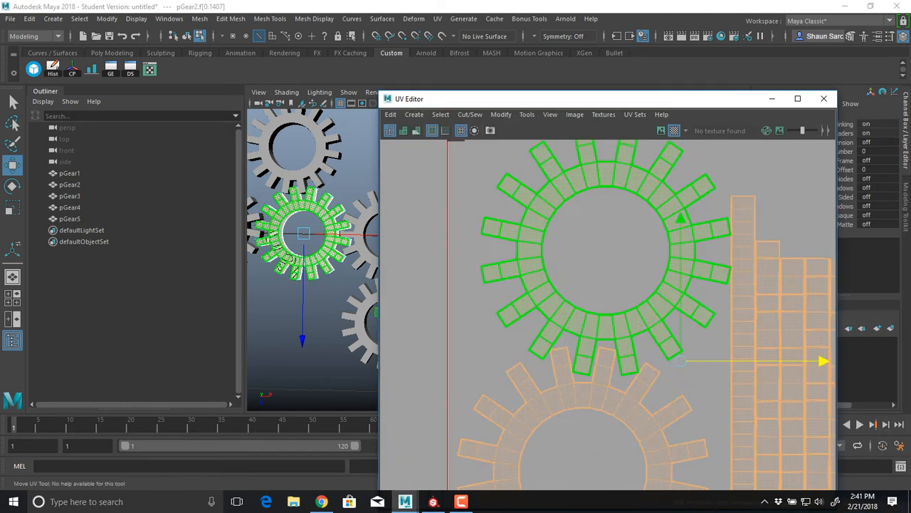
pyautogui.keyDown('alt'); pyautogui.moveTo(541, 285); pyautogui.dragTo(486, 221, button='middle'); pyautogui.keyUp('alt')
pyautogui.keyDown('alt'); pyautogui.moveTo(584, 285); pyautogui.dragTo(478, 160, button='middle'); pyautogui.keyUp('alt')
pyautogui.moveTo(659, 174); pyautogui.dragTo(695, 174)
pyautogui.keyDown('alt'); pyautogui.moveTo(716, 263); pyautogui.dragTo(745, 299, button='middle'); pyautogui.keyUp('alt')
pyautogui.hotkey('ctrl', 'z')
pyautogui.scroll(-2, 744, 300)
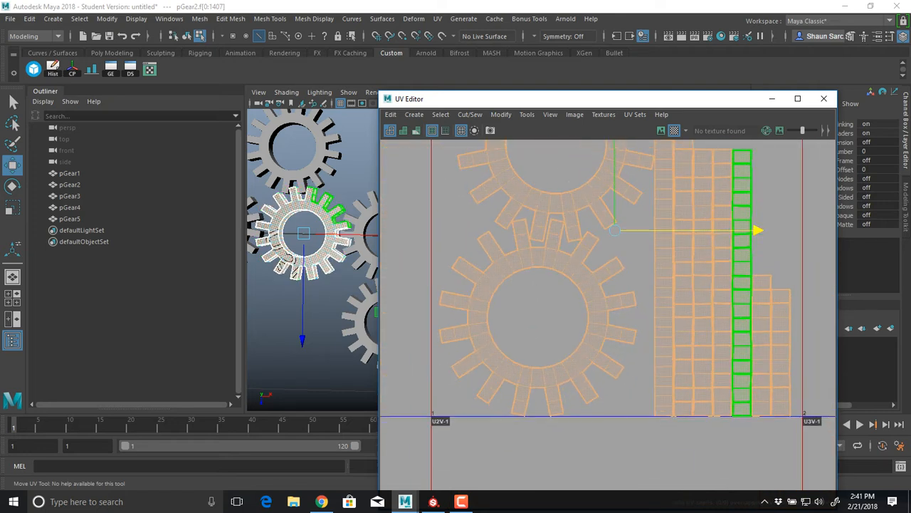
pyautogui.moveTo(703, 230)
pyautogui.mouseDown()
pyautogui.moveTo(684, 230)
pyautogui.moveTo(703, 230)
pyautogui.mouseUp()
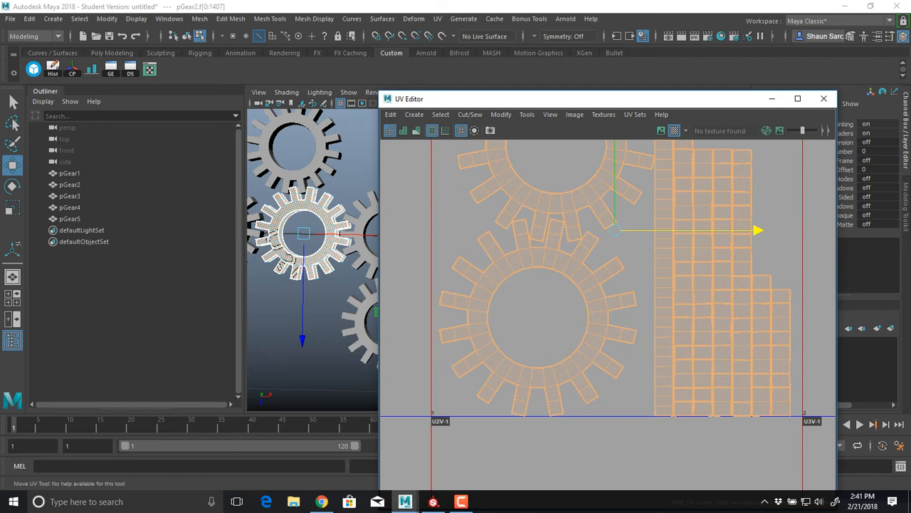
pyautogui.scroll(-5, 685, 311)
pyautogui.hotkey('ctrl', 'z')
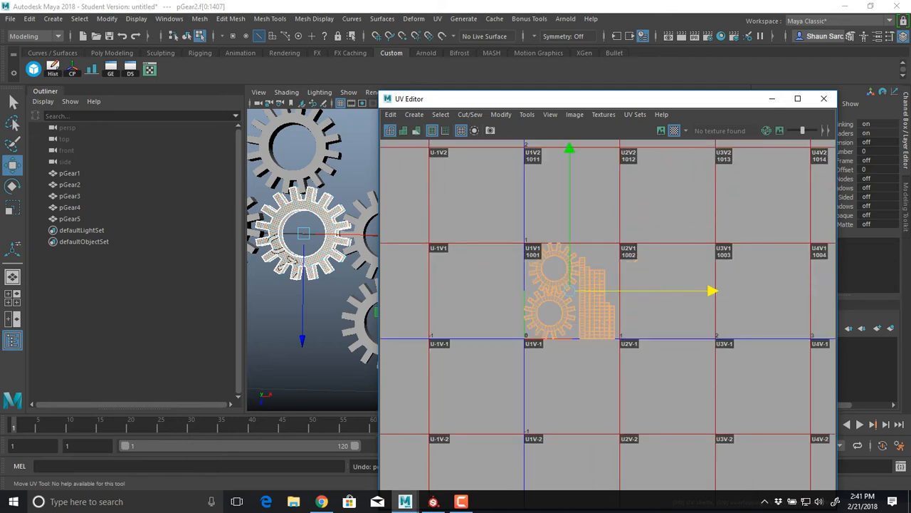
# Reopen the UV Editor together with the UV Toolkit and arrange the two windows side by side
pyautogui.moveTo(570, 99); pyautogui.dragTo(300, 106)
pyautogui.click(555, 107)
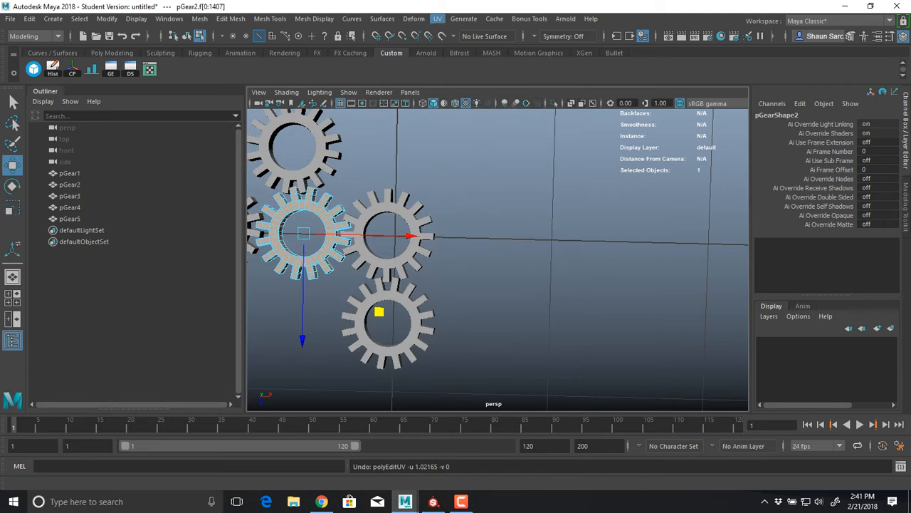
pyautogui.click(437, 19)
pyautogui.click(462, 32)
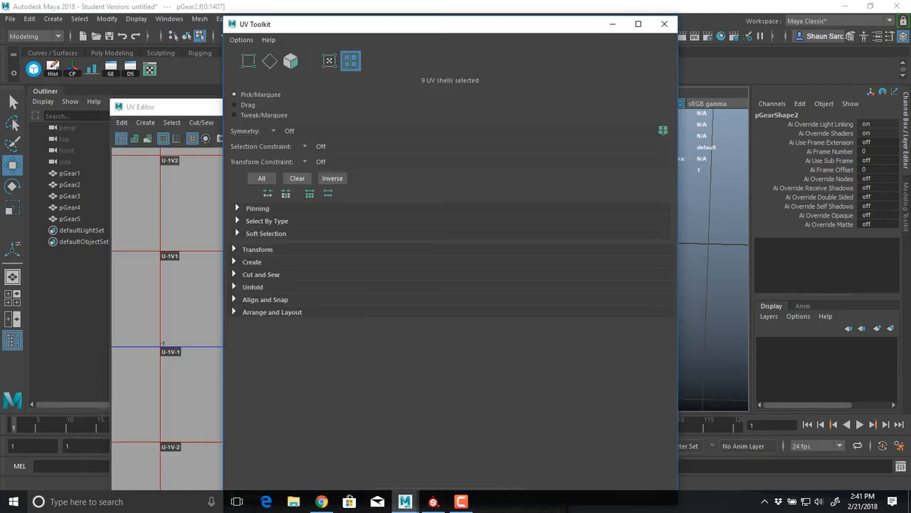
pyautogui.moveTo(456, 25); pyautogui.dragTo(721, 70)
pyautogui.moveTo(213, 59); pyautogui.dragTo(212, 57)
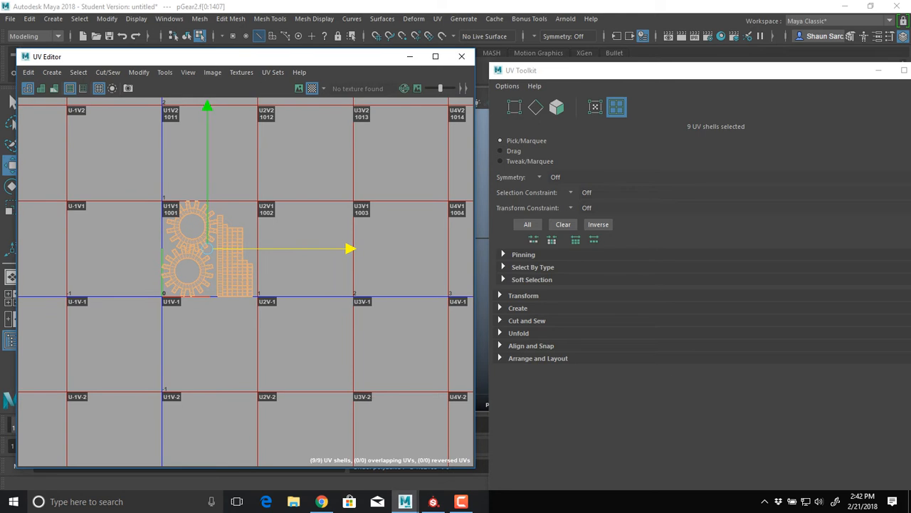
# Set the UV transform move distance to 1 and move pGear2's shells one step along positive U into tile 1002
pyautogui.click(524, 296)
pyautogui.scroll(-3, 523, 296)
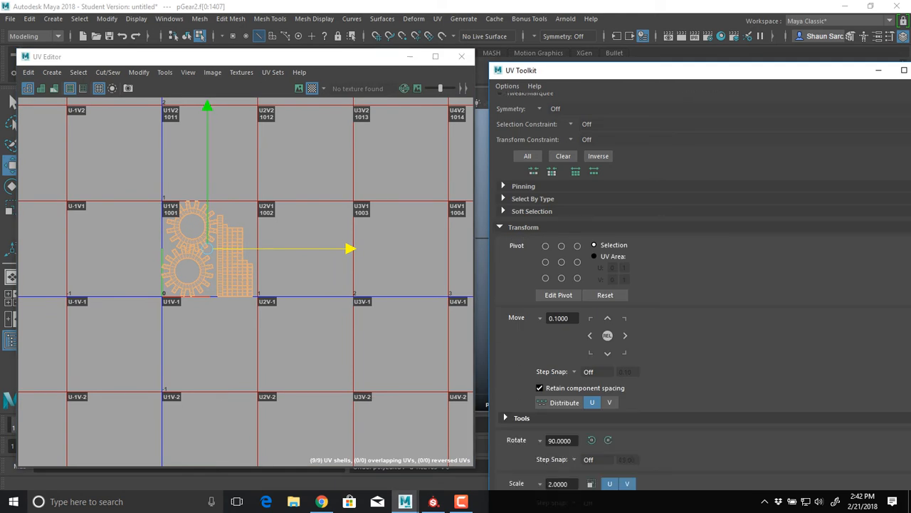
pyautogui.doubleClick(560, 284)
pyautogui.write('1')
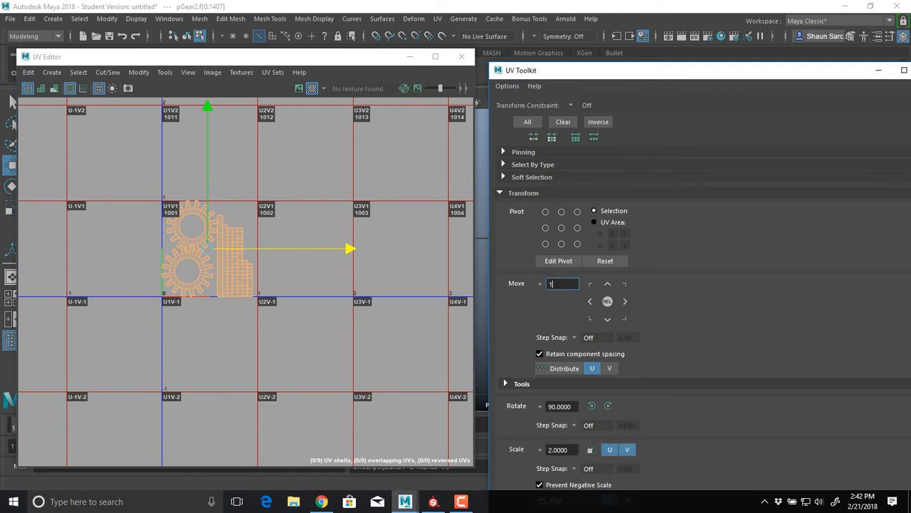
pyautogui.click(625, 301)
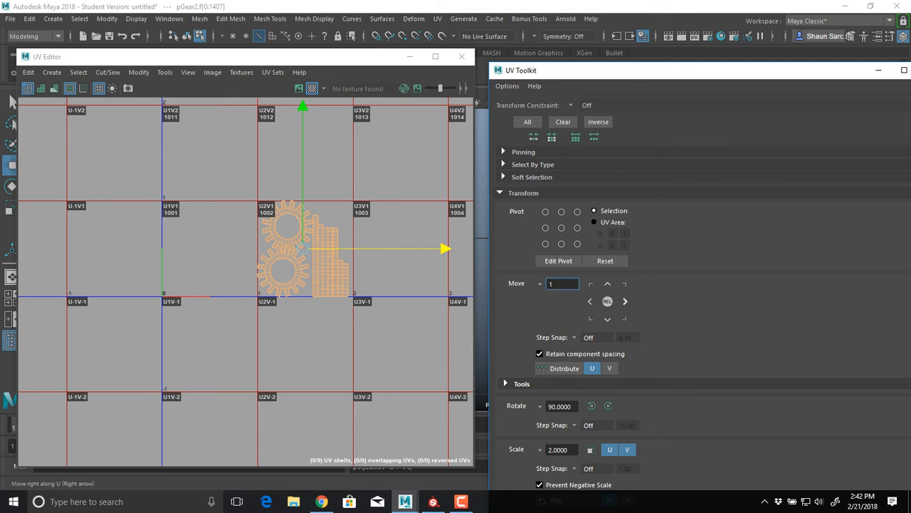
# Select all UV shells of pGear3 and move them two steps of 1 along positive U into tile 1003
pyautogui.moveTo(235, 57); pyautogui.dragTo(265, 162)
pyautogui.moveTo(119, 216); pyautogui.dragTo(281, 420)
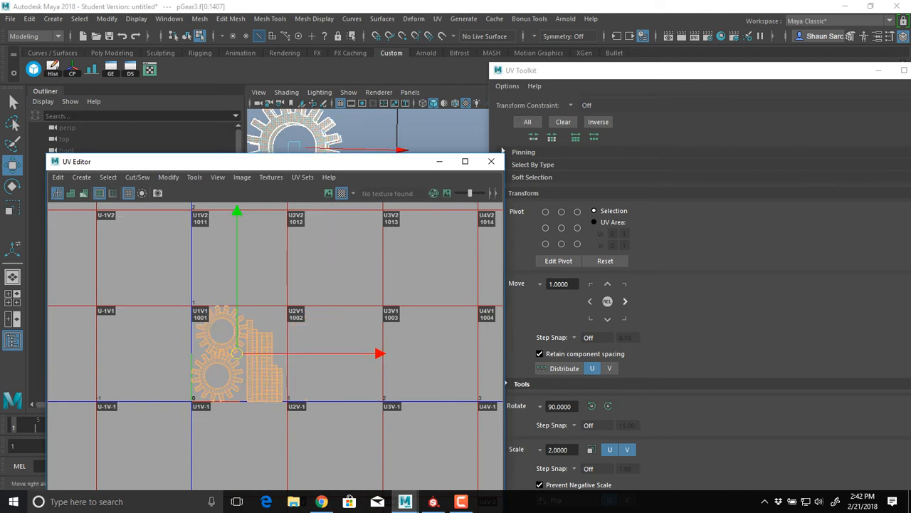
pyautogui.click(625, 301)
pyautogui.click(625, 302)
# Select all UV shells of pGear4 and move them three steps of 1 along positive U into tile 1004
pyautogui.moveTo(341, 161); pyautogui.dragTo(340, 346)
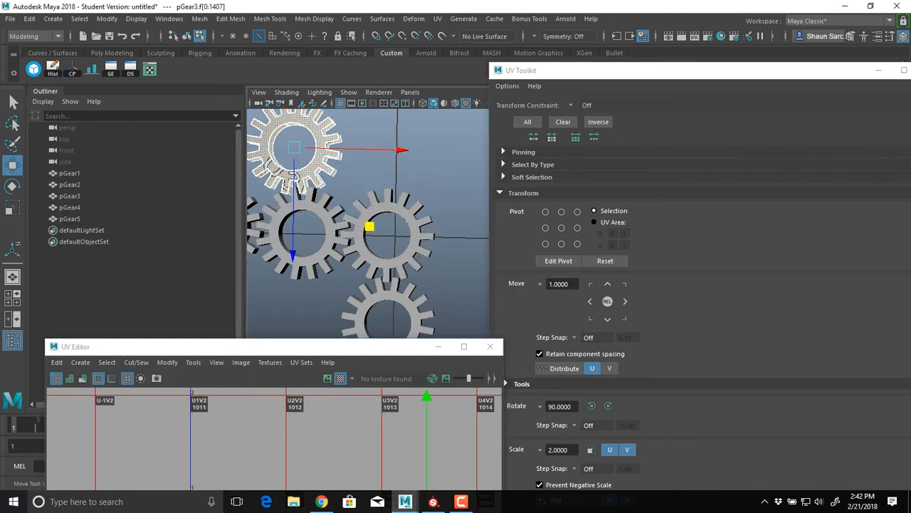
pyautogui.keyDown('alt'); pyautogui.moveTo(293, 176); pyautogui.dragTo(328, 149, button='middle'); pyautogui.keyUp('alt')
pyautogui.moveTo(274, 346); pyautogui.dragTo(251, 75)
pyautogui.moveTo(159, 189); pyautogui.dragTo(305, 361)
pyautogui.keyDown('alt'); pyautogui.moveTo(304, 356); pyautogui.dragTo(229, 370, button='middle'); pyautogui.keyUp('alt')
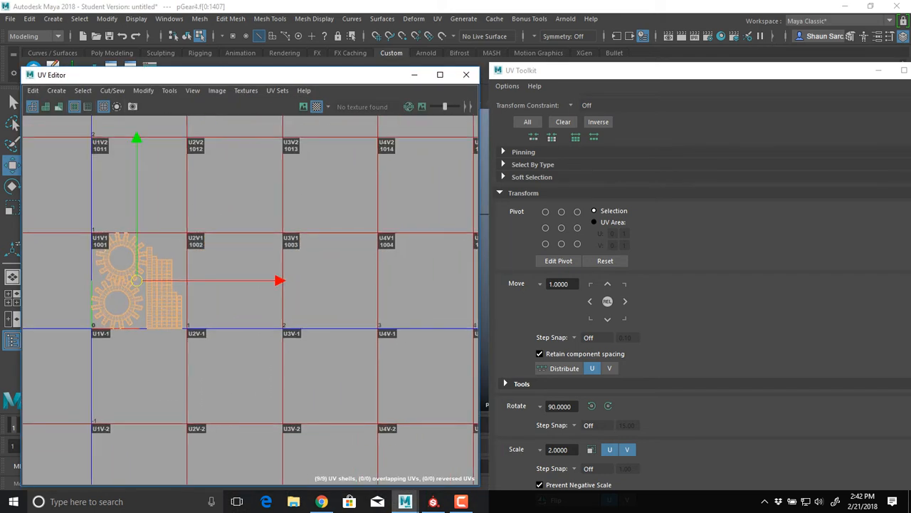
pyautogui.click(625, 301)
pyautogui.click(625, 301)
pyautogui.click(625, 301)
pyautogui.click(625, 301)
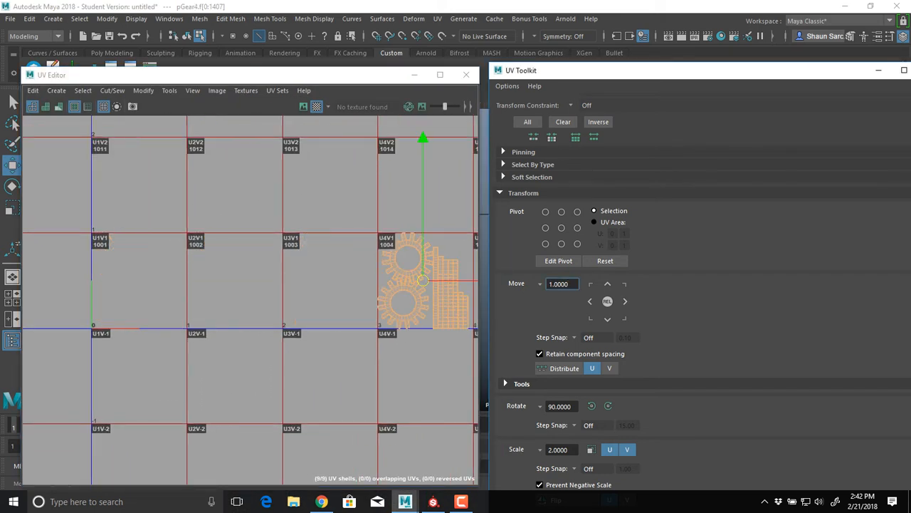
# Select all UV shells of pGear5 and move them in steps of 1 along positive U into tile 1005
pyautogui.moveTo(285, 75); pyautogui.dragTo(324, 315)
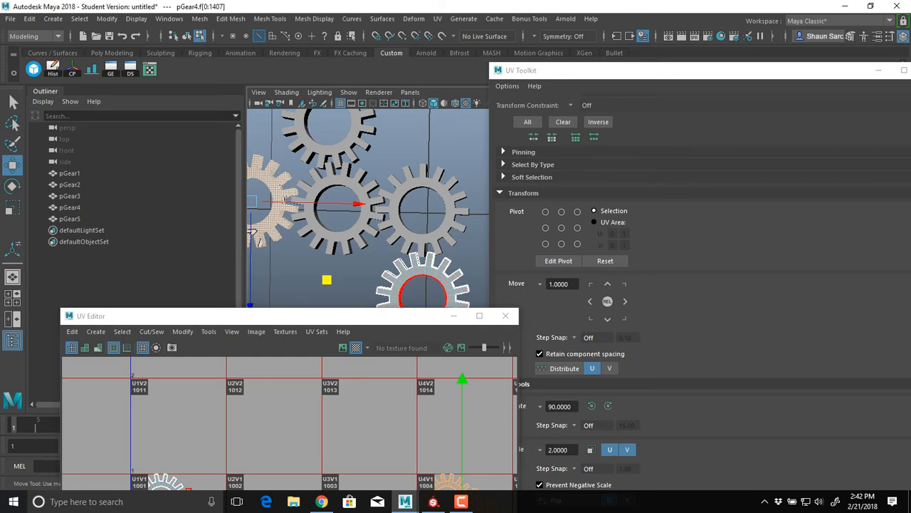
pyautogui.moveTo(384, 316); pyautogui.dragTo(356, 104)
pyautogui.moveTo(56, 206); pyautogui.dragTo(215, 364)
pyautogui.click(625, 302)
pyautogui.click(625, 302)
pyautogui.click(625, 301)
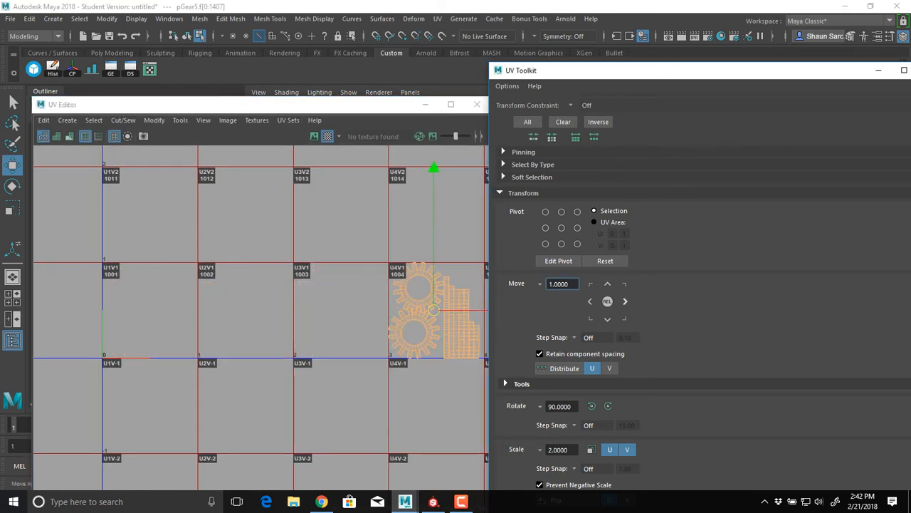
pyautogui.click(625, 301)
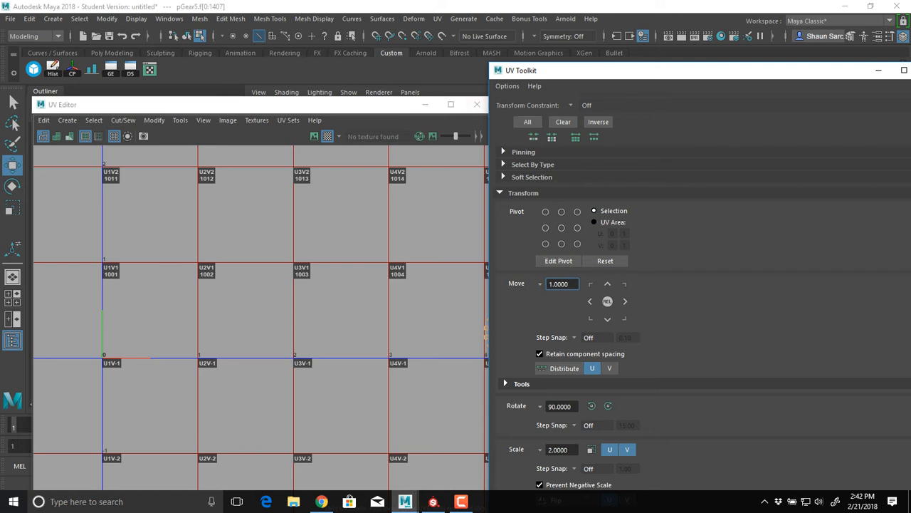
# Close the UV Toolkit and move the UV Editor aside to uncover the gears in the viewport
pyautogui.doubleClick(541, 70)
pyautogui.moveTo(676, 5); pyautogui.dragTo(672, 124)
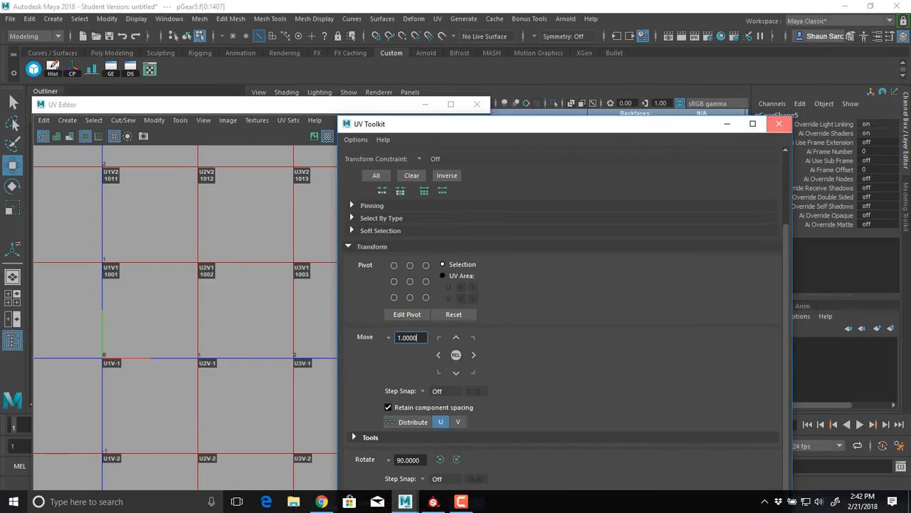
pyautogui.click(779, 124)
pyautogui.moveTo(392, 104); pyautogui.dragTo(547, 307)
# Return to object selection, select all five gears together, and check their UV layouts across tiles 1001 to 1005
pyautogui.moveTo(447, 203); pyautogui.dragTo(447, 171, button='right')
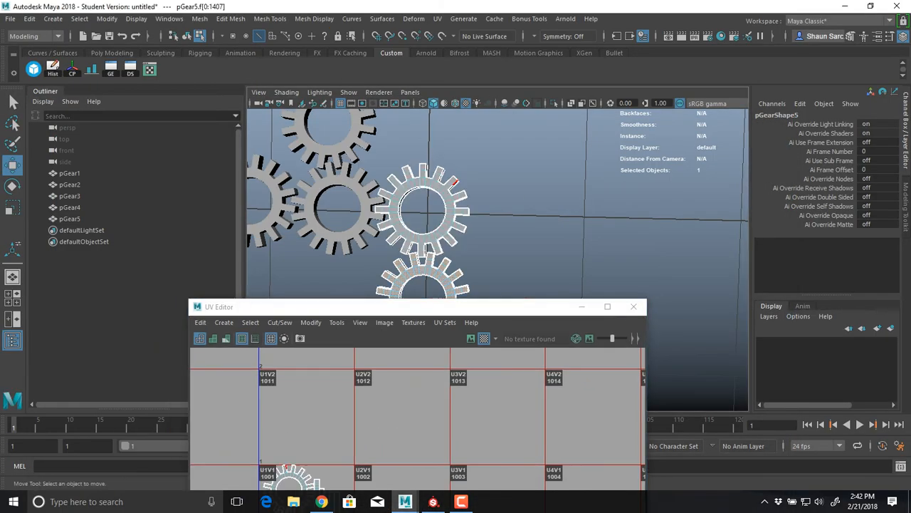
pyautogui.scroll(-4, 456, 206)
pyautogui.moveTo(520, 192); pyautogui.dragTo(309, 288)
pyautogui.press('F8')
pyautogui.moveTo(344, 161); pyautogui.dragTo(503, 287)
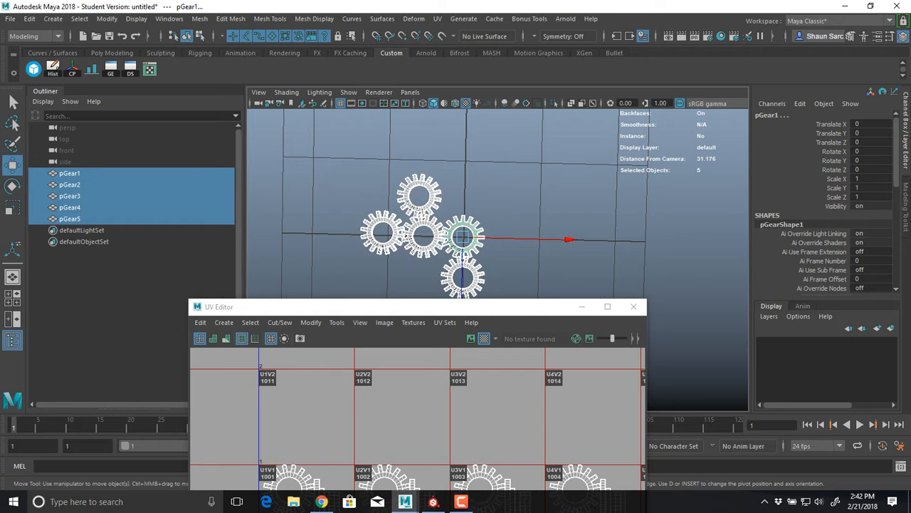
pyautogui.moveTo(456, 307); pyautogui.dragTo(479, 87)
pyautogui.scroll(-3, 509, 288)
pyautogui.keyDown('alt'); pyautogui.moveTo(508, 288); pyautogui.dragTo(412, 289, button='middle'); pyautogui.keyUp('alt')
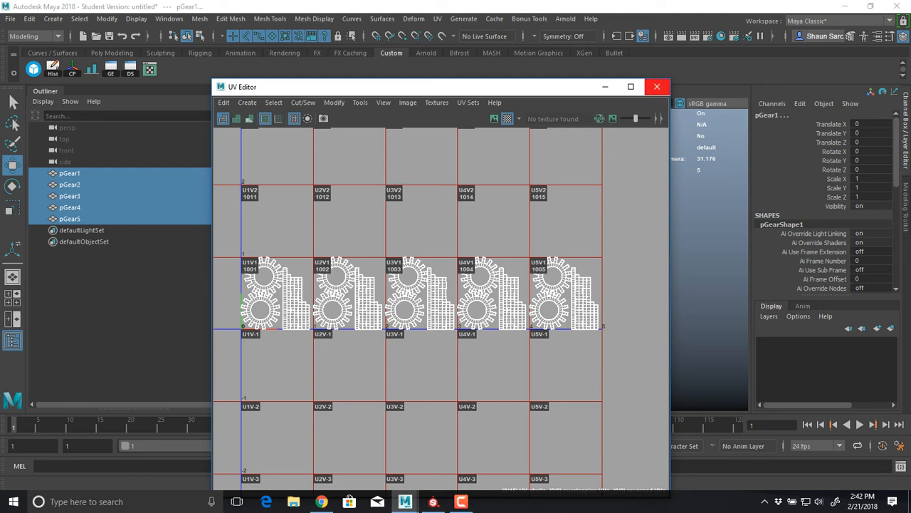
# Examine the spacing between the two interlocking gear shells in tile 1001 up close, and close the UV Editor
pyautogui.keyDown('alt'); pyautogui.moveTo(316, 271); pyautogui.dragTo(512, 237, button='middle'); pyautogui.keyUp('alt')
pyautogui.scroll(5, 434, 251)
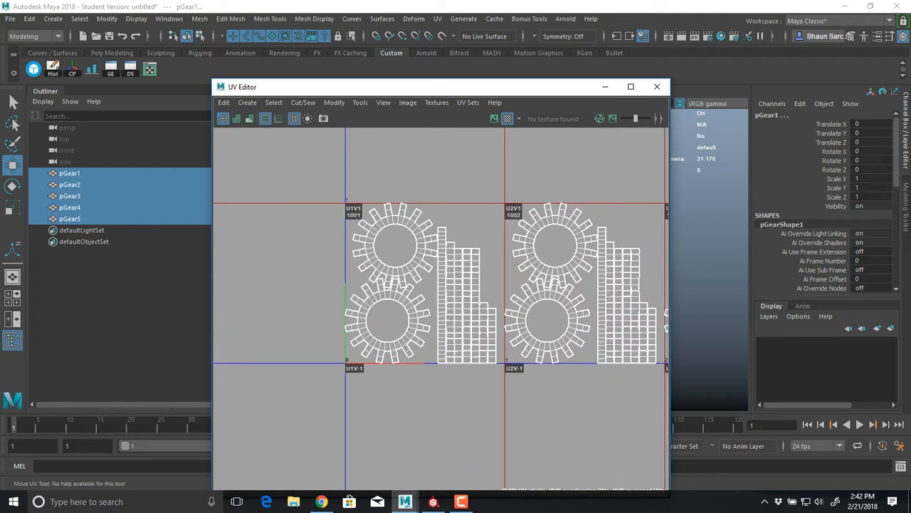
pyautogui.scroll(3, 518, 240)
pyautogui.keyDown('alt'); pyautogui.moveTo(313, 290); pyautogui.dragTo(398, 249, button='middle'); pyautogui.keyUp('alt')
pyautogui.scroll(8, 400, 249)
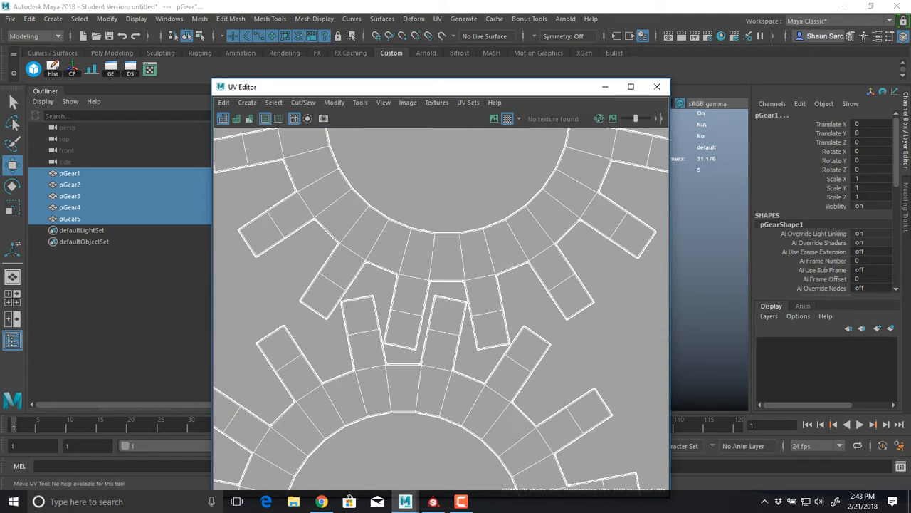
pyautogui.click(656, 86)
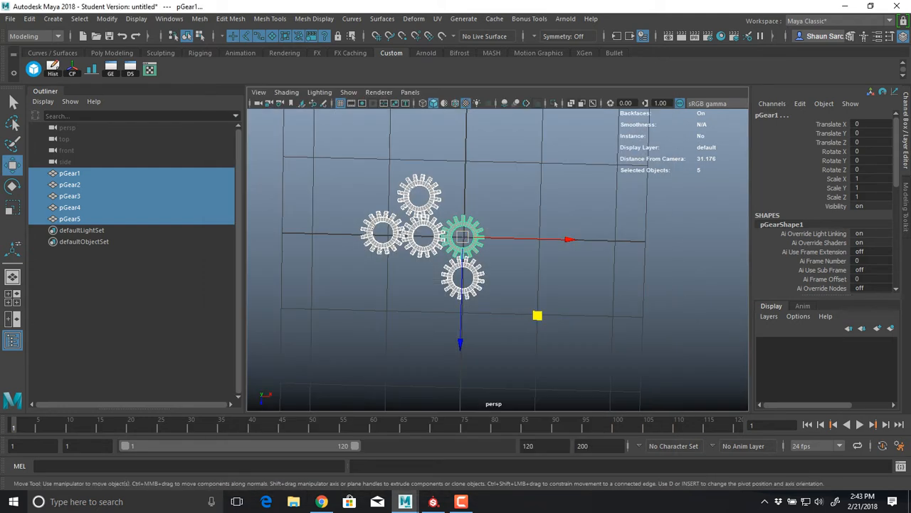
# Inspect the five gears in the perspective view, trying the all-lights display before returning to textured shading
pyautogui.scroll(5, 463, 242)
pyautogui.keyDown('alt'); pyautogui.moveTo(462, 242); pyautogui.dragTo(605, 292, button='middle'); pyautogui.keyUp('alt')
pyautogui.keyDown('alt'); pyautogui.moveTo(605, 292); pyautogui.dragTo(655, 245); pyautogui.keyUp('alt')
pyautogui.scroll(4, 498, 256)
pyautogui.press('7')
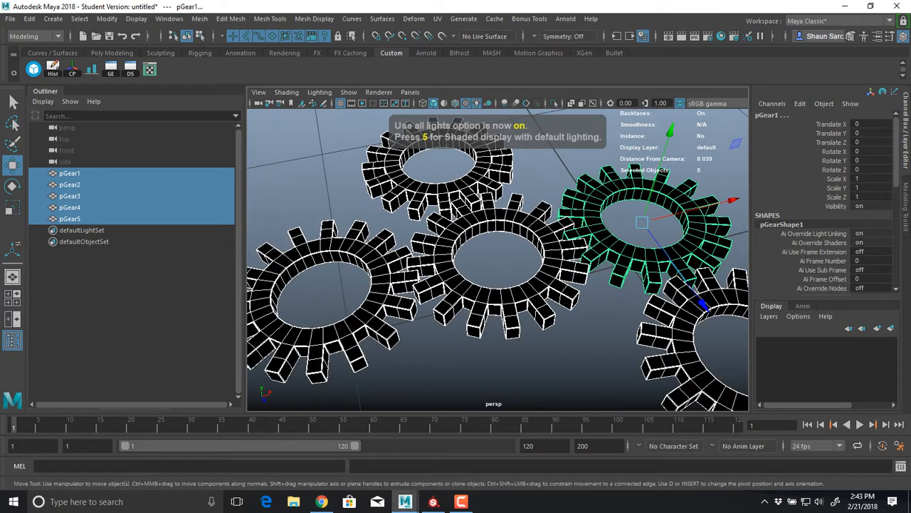
pyautogui.press('6')
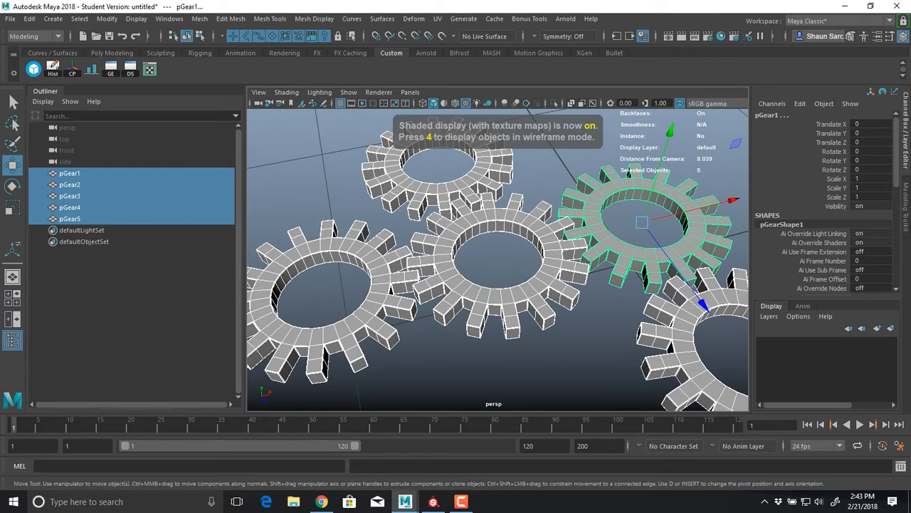
pyautogui.scroll(-4, 498, 256)
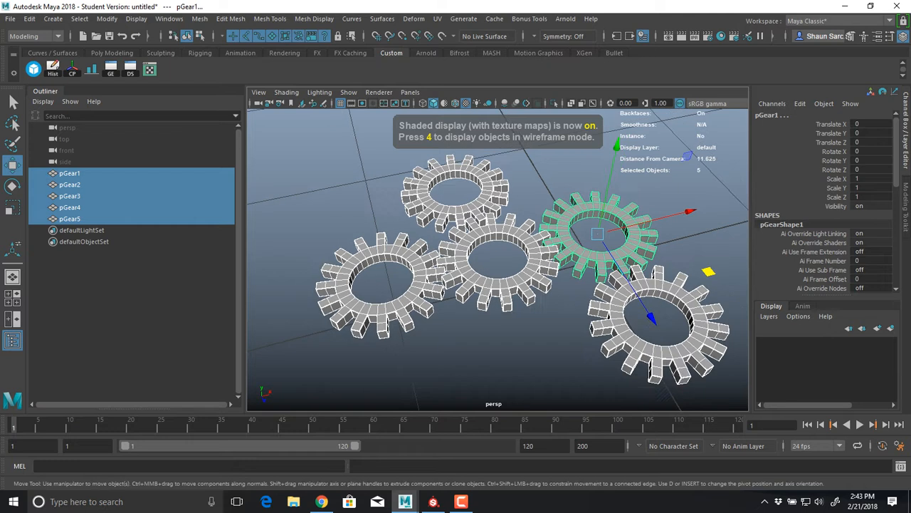
pyautogui.keyDown('alt'); pyautogui.moveTo(498, 256); pyautogui.dragTo(468, 297); pyautogui.keyUp('alt')
pyautogui.keyDown('alt'); pyautogui.moveTo(467, 297); pyautogui.dragTo(361, 286, button='middle'); pyautogui.keyUp('alt')
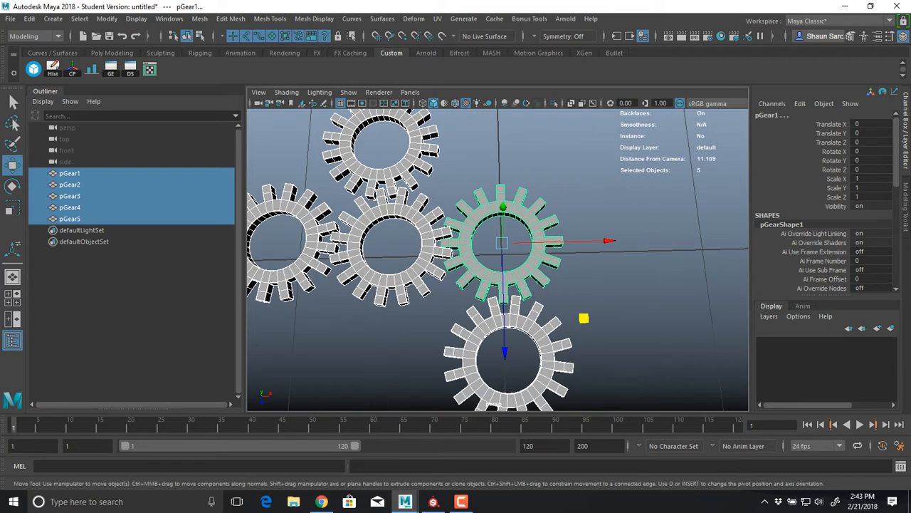
# Deselect the gears, create a polygon cylinder at the centre of pGear1, and raise it to Y 0.91
pyautogui.click(370, 345)
pyautogui.click(52, 19)
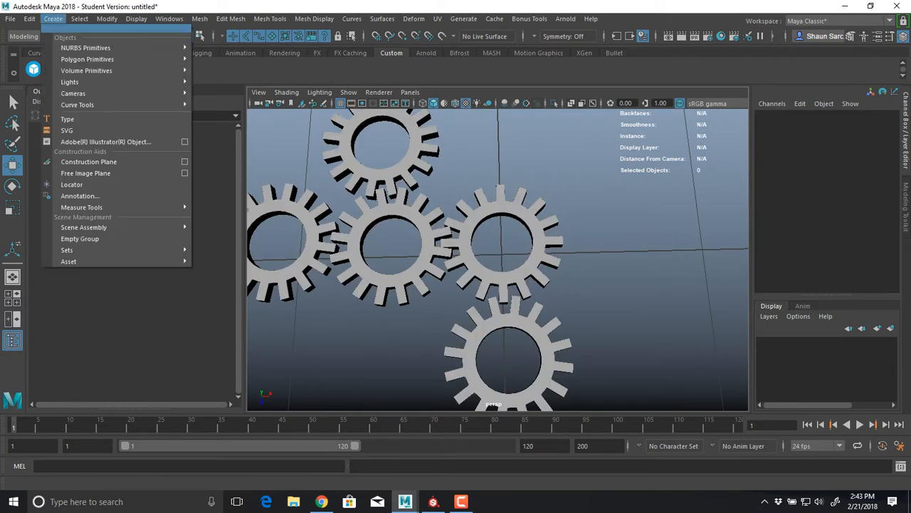
pyautogui.moveTo(88, 59)
pyautogui.click(223, 91)
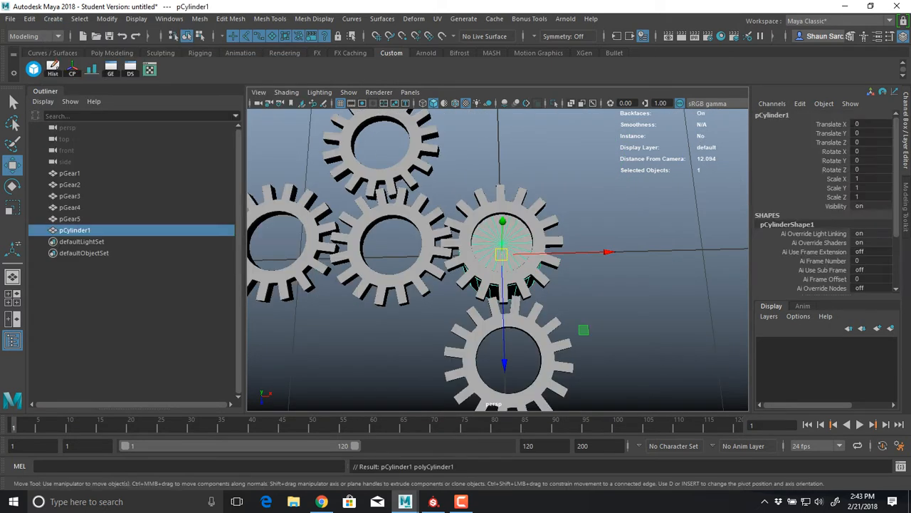
pyautogui.moveTo(503, 220); pyautogui.dragTo(427, 206)
pyautogui.press('f')
pyautogui.press('r')
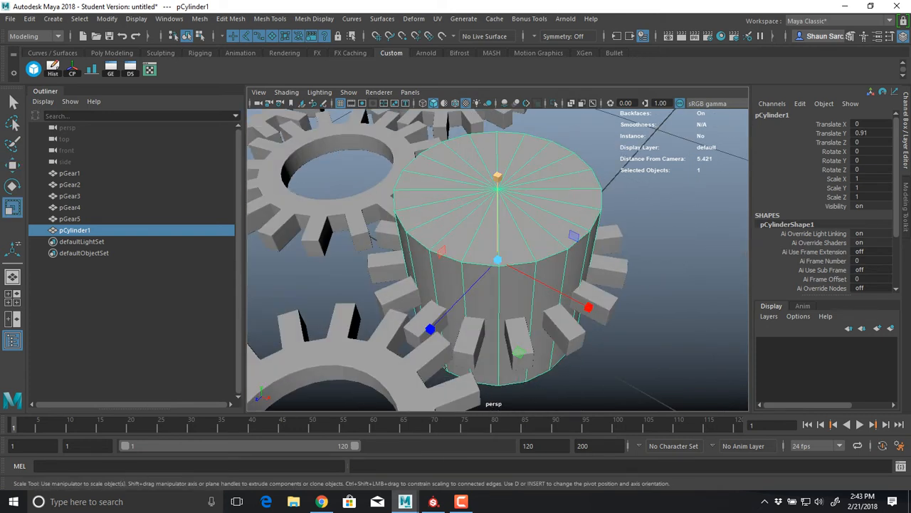
# Scale the cylinder to about 0.673 in X and Z and 0.164 in Y, and raise it to about Y 1.011
pyautogui.moveTo(519, 352); pyautogui.dragTo(515, 325)
pyautogui.moveTo(496, 175); pyautogui.dragTo(515, 204)
pyautogui.scroll(4, 491, 165)
pyautogui.press('w')
pyautogui.press('r')
pyautogui.moveTo(498, 139); pyautogui.dragTo(502, 227)
pyautogui.moveTo(486, 274)
pyautogui.mouseDown()
pyautogui.moveTo(475, 274)
pyautogui.moveTo(490, 275)
pyautogui.mouseUp()
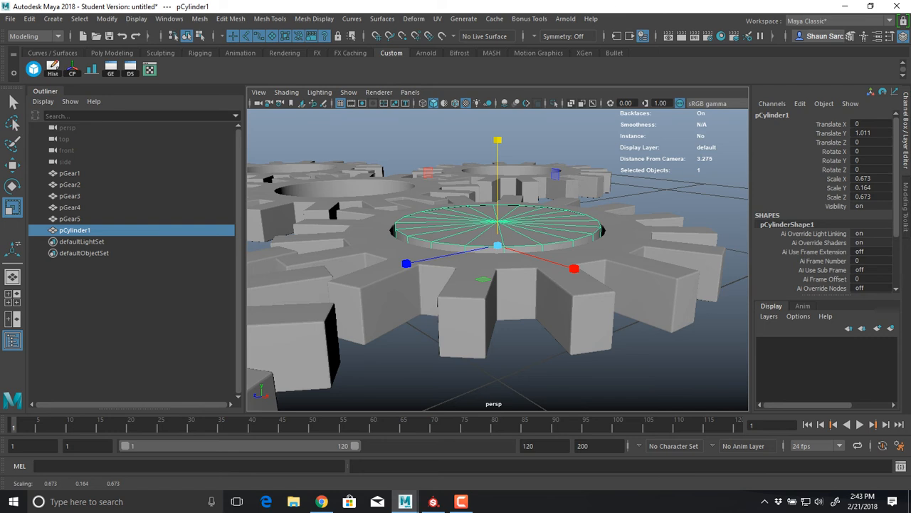
# Reduce the cylinder's cap subdivisions so that each cap is a single undivided face
pyautogui.scroll(-3, 781, 276)
pyautogui.click(782, 277)
pyautogui.scroll(-3, 782, 277)
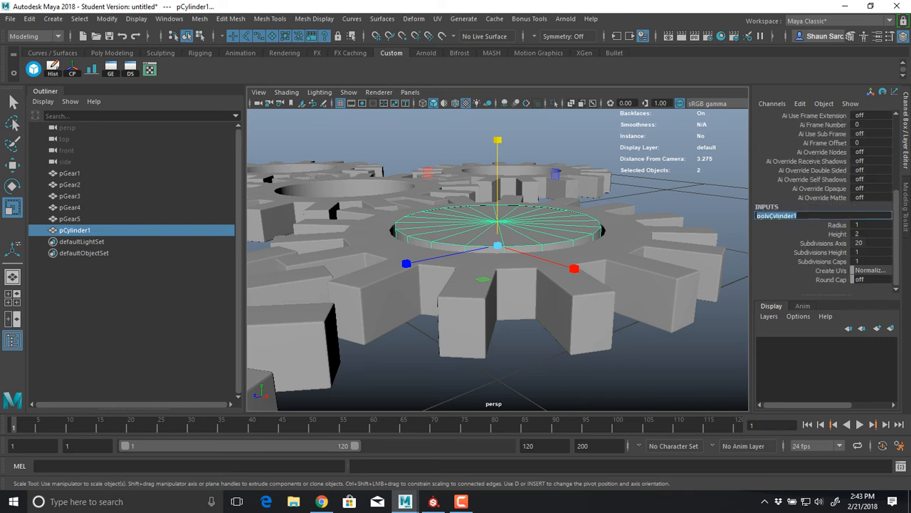
pyautogui.click(772, 262)
pyautogui.moveTo(580, 239); pyautogui.dragTo(560, 237, button='middle')
# Extrude the cylinder's top and bottom cap faces outward with a local Z translation of about 0.104
pyautogui.moveTo(559, 217); pyautogui.dragTo(559, 237, button='right')
pyautogui.click(558, 231)
pyautogui.keyDown('alt'); pyautogui.moveTo(558, 243); pyautogui.dragTo(556, 195); pyautogui.keyUp('alt')
pyautogui.keyDown('shift'); pyautogui.click(542, 258); pyautogui.keyUp('shift')
pyautogui.keyDown('alt'); pyautogui.moveTo(542, 258); pyautogui.dragTo(545, 307); pyautogui.keyUp('alt')
pyautogui.hotkey('ctrl', 'e')
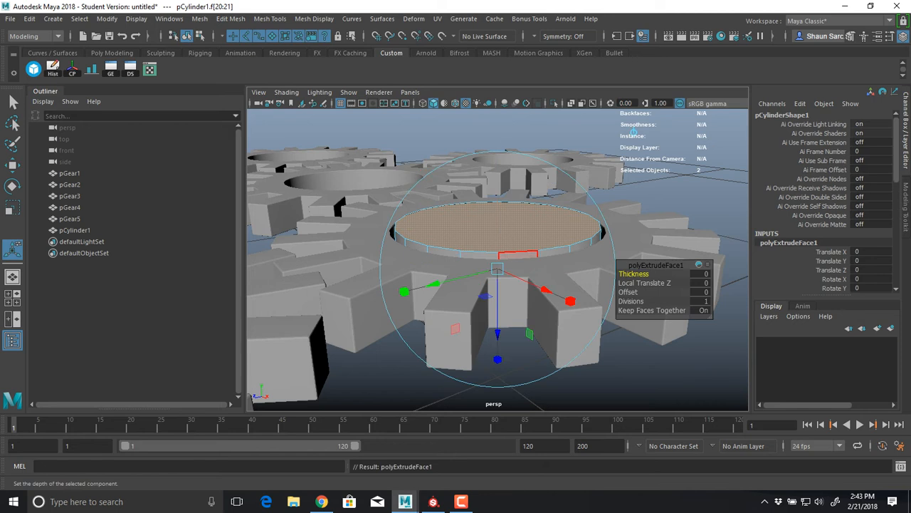
pyautogui.moveTo(497, 334); pyautogui.dragTo(498, 348)
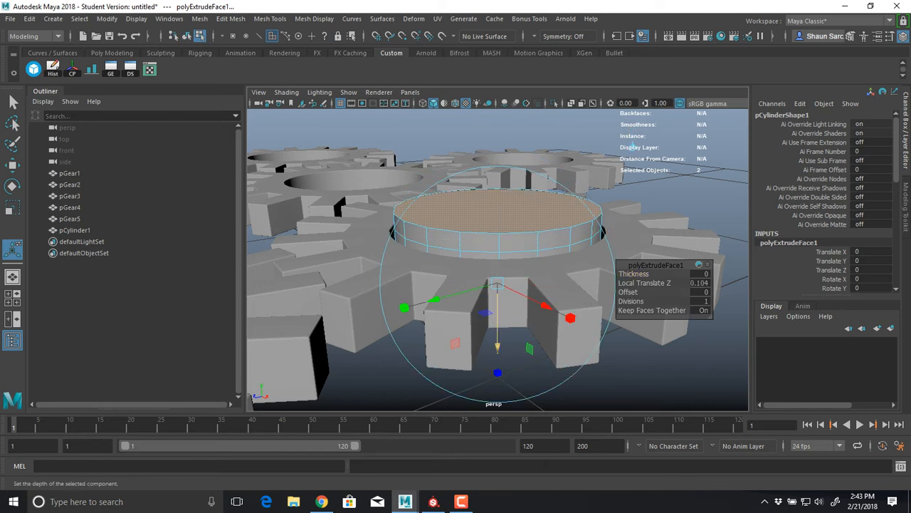
# Extrude the newly made side-face rings at both ends of the cylinder outward to form overhanging rims
pyautogui.click(520, 242)
pyautogui.keyDown('shift'); pyautogui.doubleClick(554, 238); pyautogui.keyUp('shift')
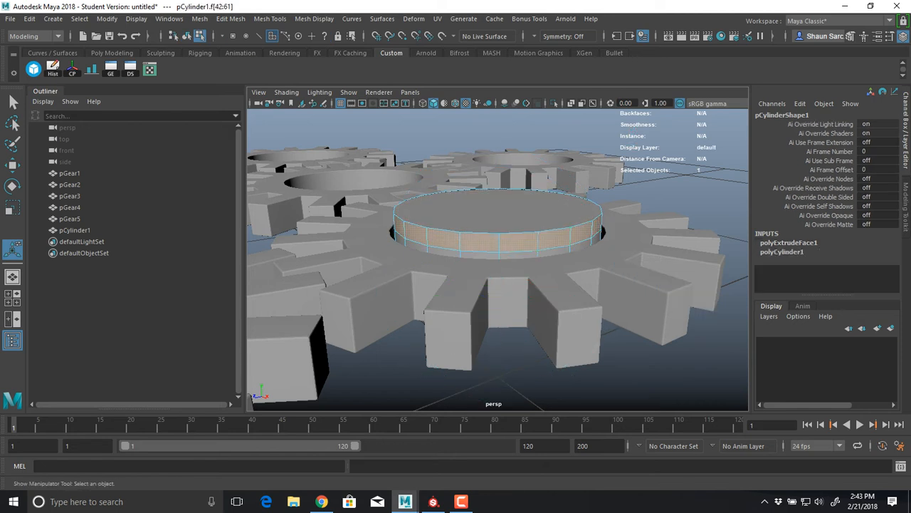
pyautogui.keyDown('alt'); pyautogui.moveTo(534, 316); pyautogui.dragTo(533, 274); pyautogui.keyUp('alt')
pyautogui.keyDown('shift'); pyautogui.click(517, 231); pyautogui.keyUp('shift')
pyautogui.keyDown('shift'); pyautogui.doubleClick(480, 230); pyautogui.keyUp('shift')
pyautogui.hotkey('ctrl', 'e')
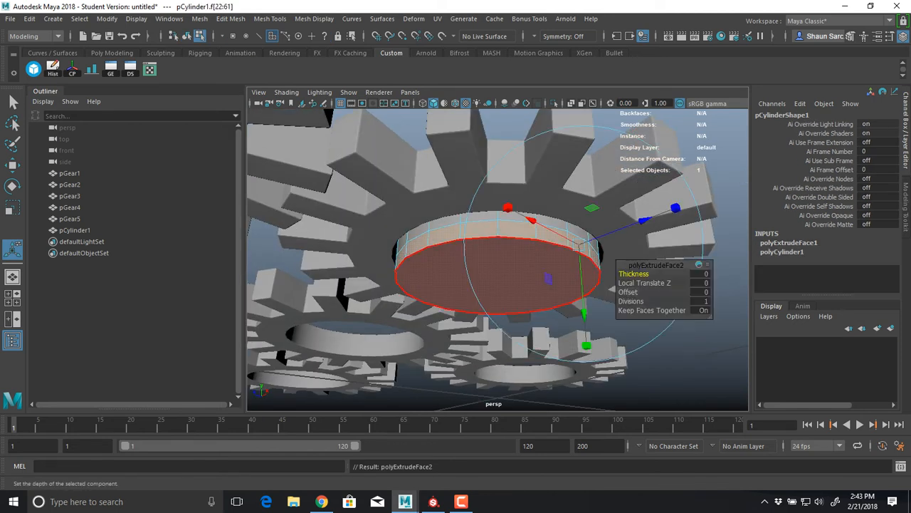
pyautogui.moveTo(645, 220); pyautogui.dragTo(667, 265)
# Examine from several angles how the flanged cylinder fits over the hole of pGear1
pyautogui.press('w')
pyautogui.moveTo(421, 237); pyautogui.dragTo(455, 217, button='right')
pyautogui.moveTo(452, 220)
pyautogui.keyDown('alt'); pyautogui.mouseDown()
pyautogui.moveTo(455, 245)
pyautogui.moveTo(541, 249)
pyautogui.moveTo(483, 250)
pyautogui.moveTo(445, 227)
pyautogui.mouseUp(); pyautogui.keyUp('alt')
pyautogui.click(569, 132)
pyautogui.scroll(-6, 498, 242)
pyautogui.click(499, 244)
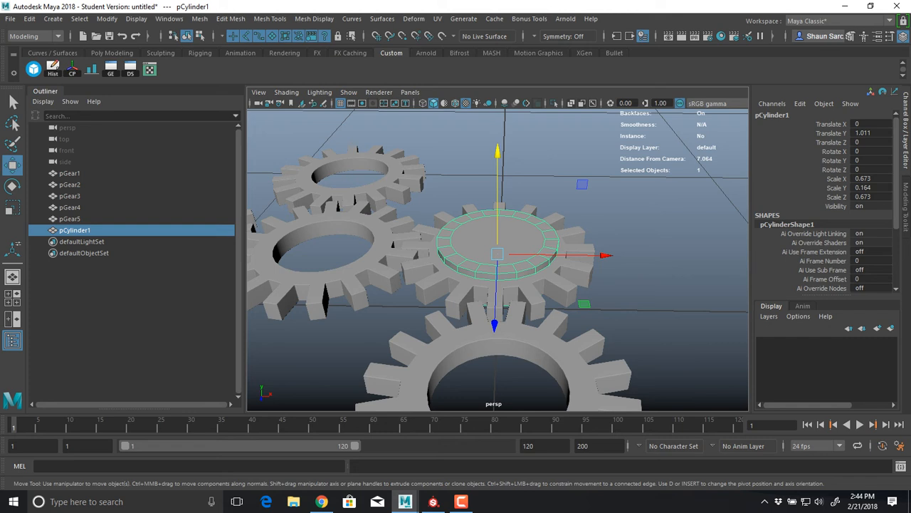
pyautogui.scroll(5, 543, 292)
pyautogui.keyDown('alt'); pyautogui.moveTo(542, 292); pyautogui.dragTo(630, 258); pyautogui.keyUp('alt')
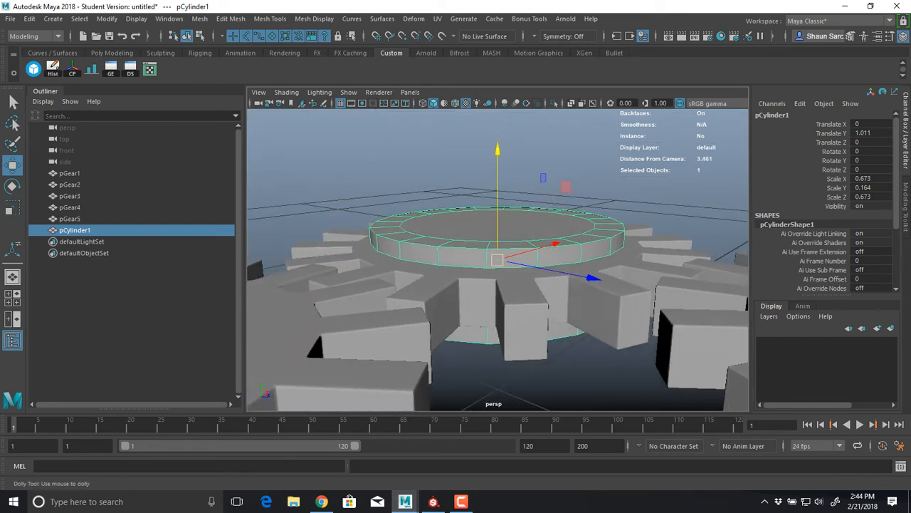
pyautogui.scroll(-5, 630, 257)
# Open the UV Editor, examine the cylinder's UV shells in tile 1001, and close the UV Toolkit
pyautogui.click(437, 19)
pyautogui.click(457, 35)
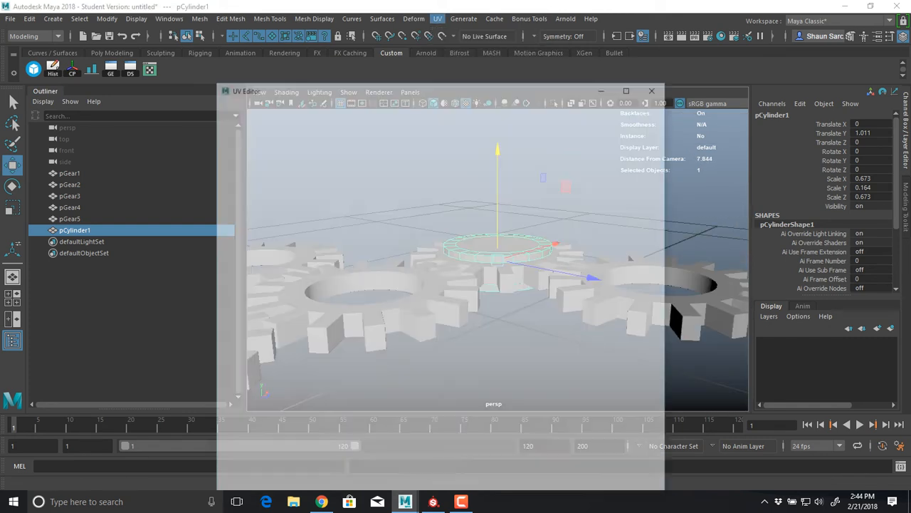
pyautogui.moveTo(434, 87); pyautogui.dragTo(239, 81)
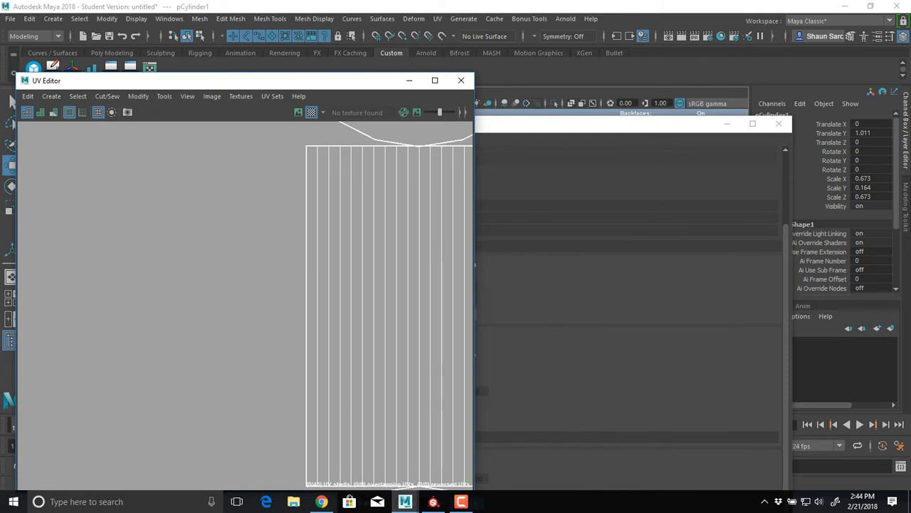
pyautogui.scroll(-10, 239, 327)
pyautogui.keyDown('alt'); pyautogui.moveTo(260, 340); pyautogui.dragTo(245, 331, button='middle'); pyautogui.keyUp('alt')
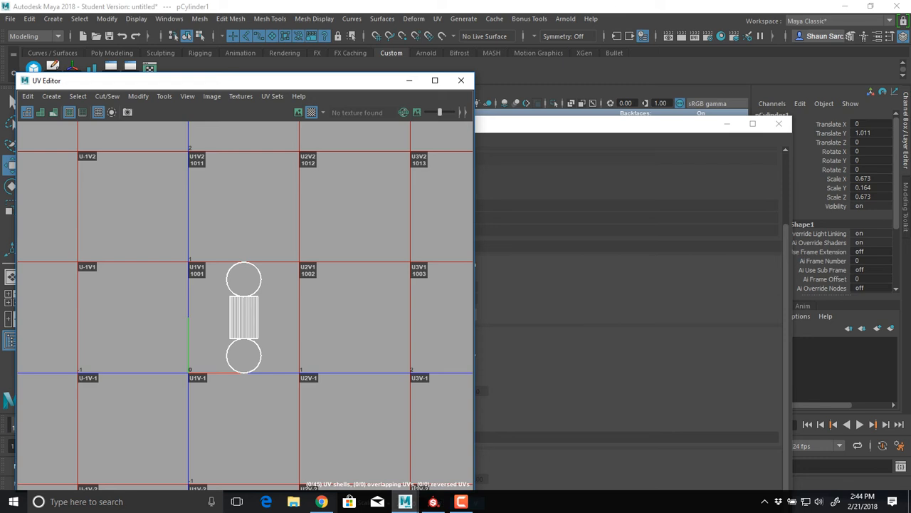
pyautogui.click(779, 123)
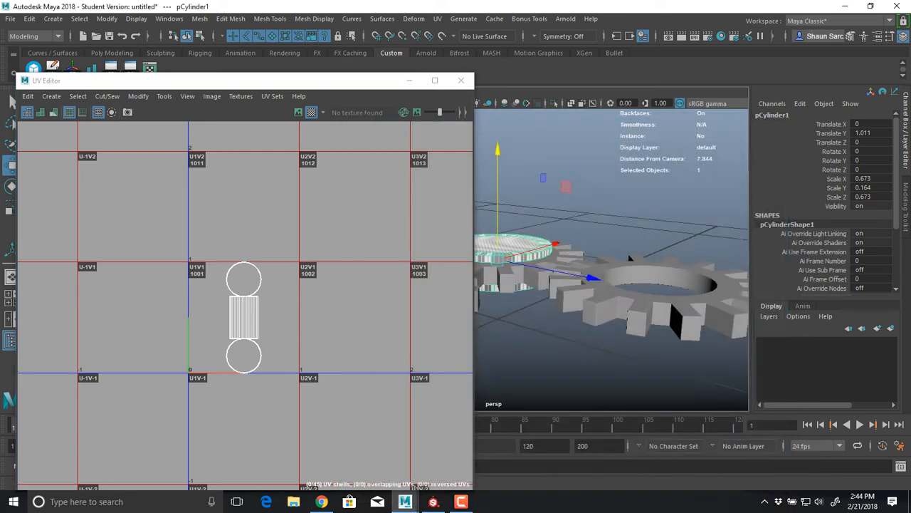
# Move the UV Editor out of the way and inspect the checker pattern on the cylinder up close
pyautogui.moveTo(321, 80); pyautogui.dragTo(910, 83)
pyautogui.keyDown('alt'); pyautogui.moveTo(526, 270); pyautogui.dragTo(499, 293); pyautogui.keyUp('alt')
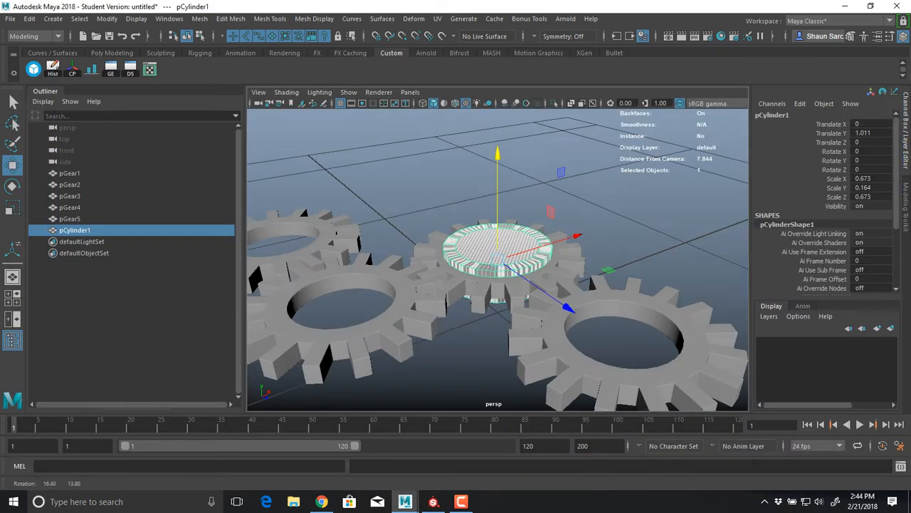
pyautogui.keyDown('alt'); pyautogui.moveTo(498, 293); pyautogui.dragTo(584, 299, button='right'); pyautogui.keyUp('alt')
pyautogui.moveTo(584, 299)
pyautogui.keyDown('alt'); pyautogui.mouseDown()
pyautogui.moveTo(598, 288)
pyautogui.moveTo(584, 282)
pyautogui.mouseUp(); pyautogui.keyUp('alt')
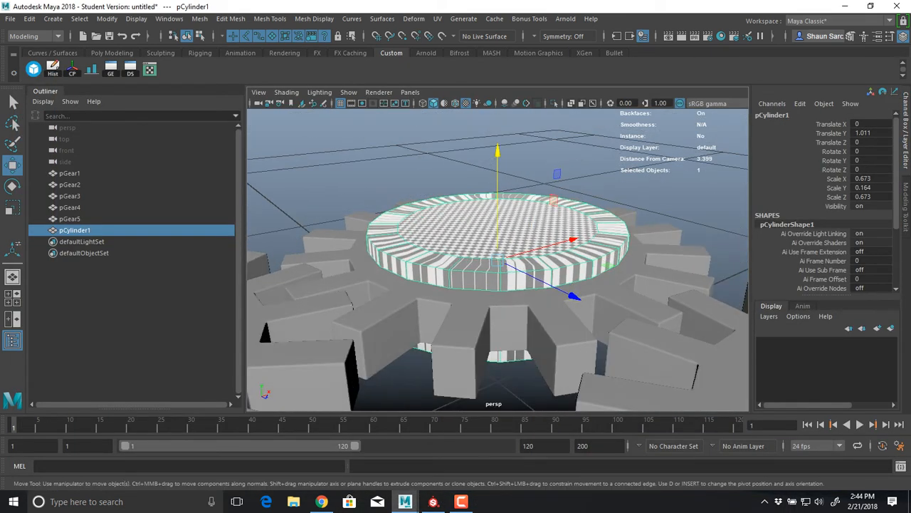
# Isolate pGear1 and select the loop of faces around the inside of its centre hole
pyautogui.click(471, 317)
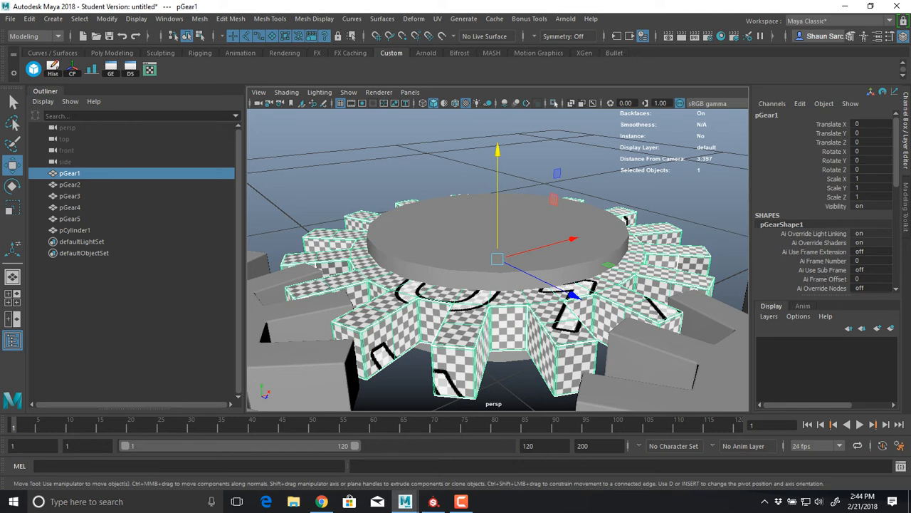
pyautogui.hotkey('ctrl', '1')
pyautogui.keyDown('alt'); pyautogui.moveTo(510, 187); pyautogui.dragTo(439, 222); pyautogui.keyUp('alt')
pyautogui.hotkey('ctrl', 'F11')
pyautogui.press('4')
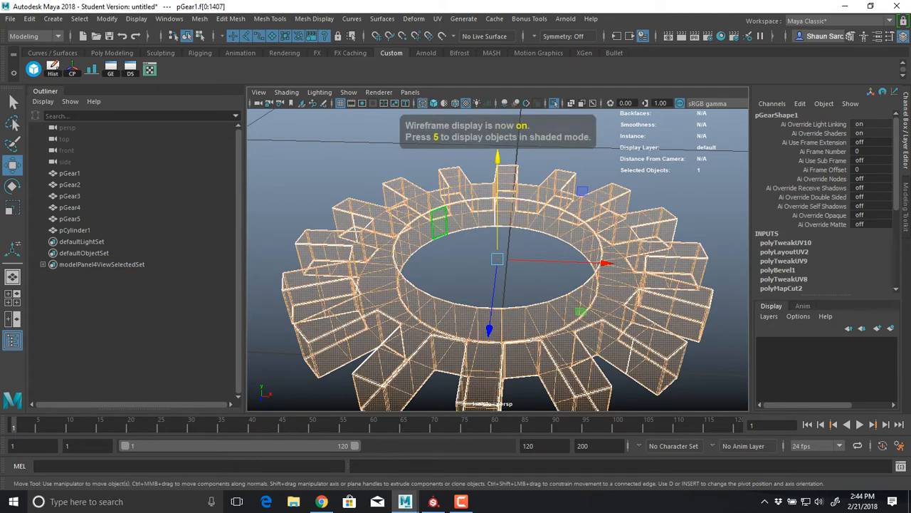
pyautogui.click(439, 222)
pyautogui.press('5')
pyautogui.keyDown('shift'); pyautogui.click(455, 217); pyautogui.keyUp('shift')
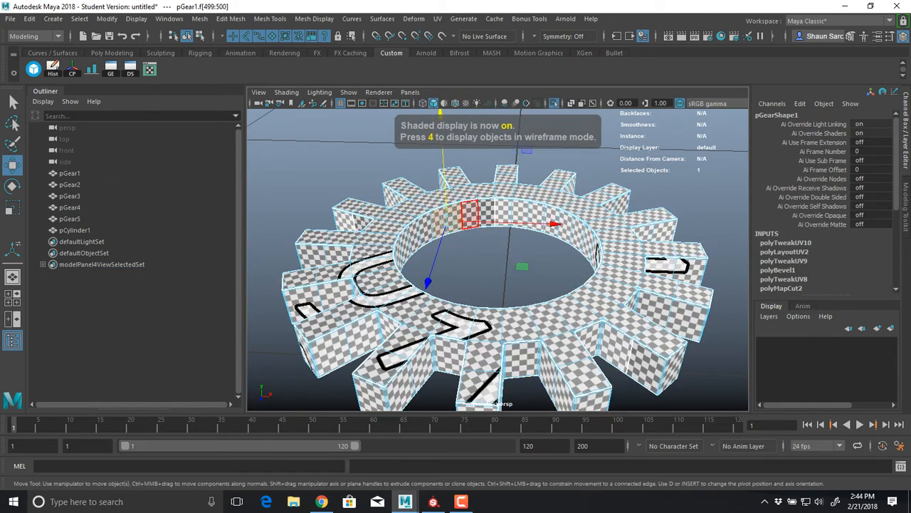
pyautogui.doubleClick(470, 213)
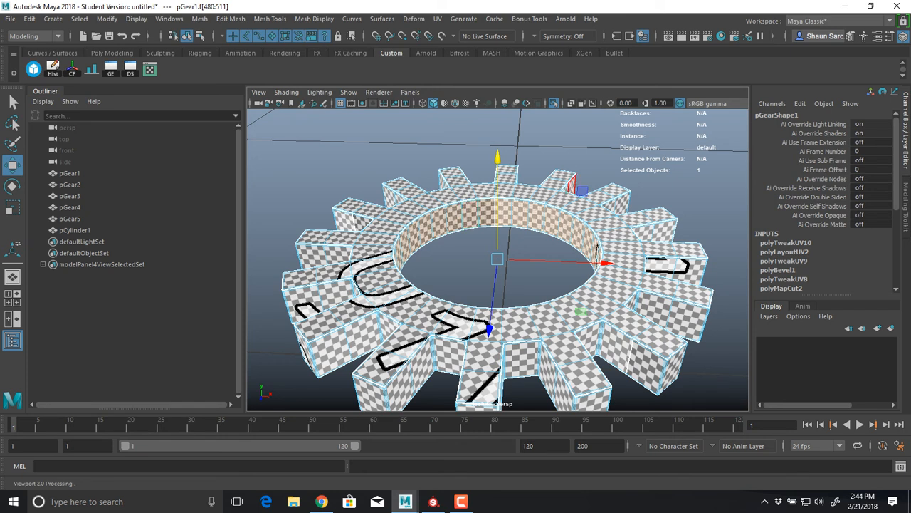
# Return pGear1 to object mode, end its isolation, and delete the cylinder from its centre
pyautogui.press('F8')
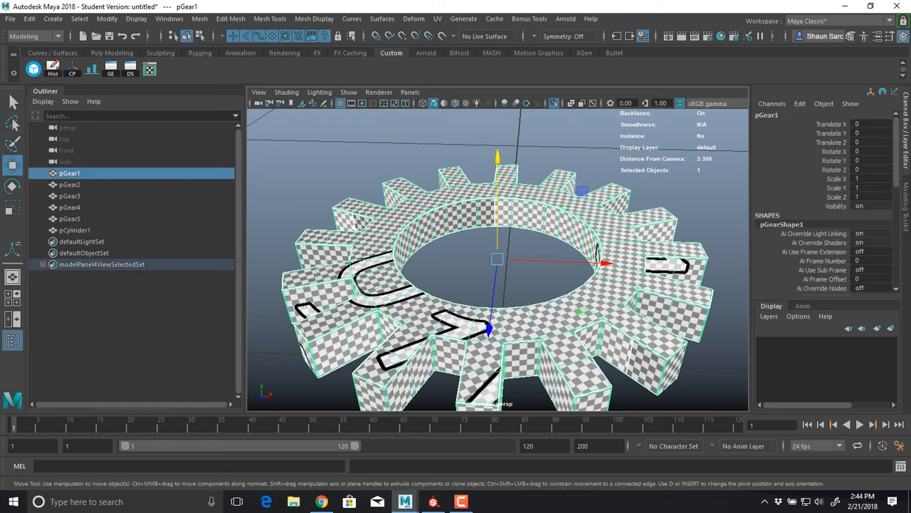
pyautogui.scroll(-6, 497, 259)
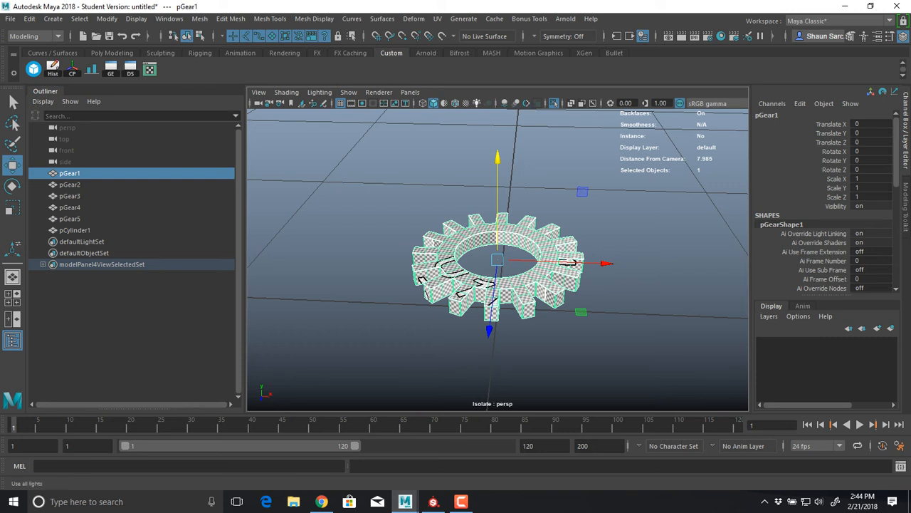
pyautogui.hotkey('ctrl', '1')
pyautogui.keyDown('alt'); pyautogui.moveTo(502, 244); pyautogui.dragTo(498, 242); pyautogui.keyUp('alt')
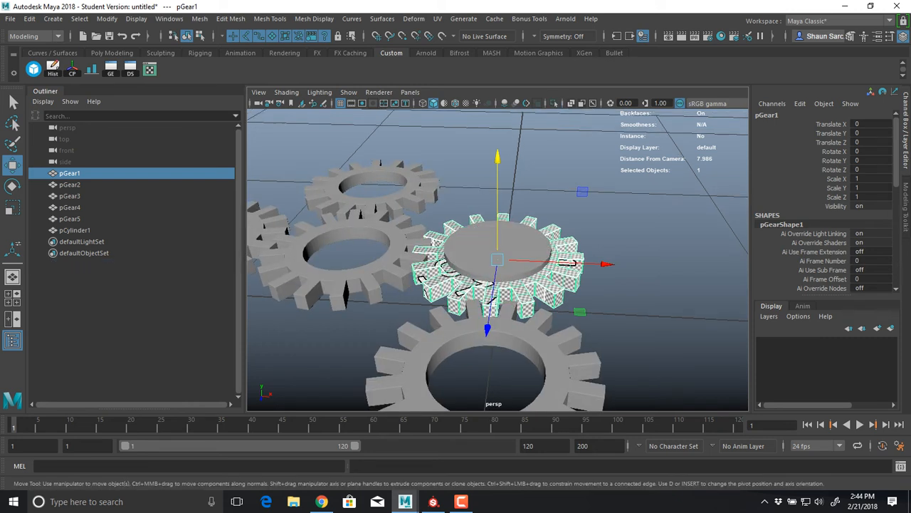
pyautogui.click(497, 242)
pyautogui.press('Delete')
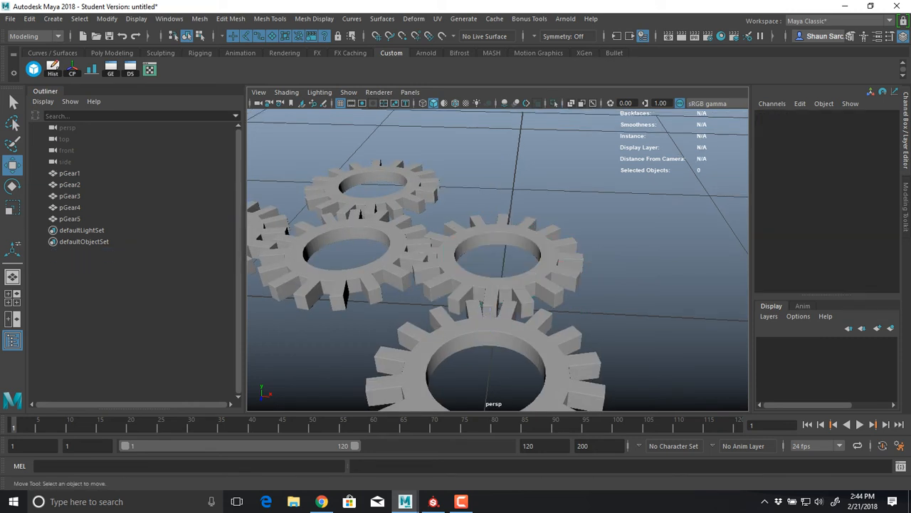
# Select all five gears and export the selection as an FBX file named Gears_01
pyautogui.keyDown('alt'); pyautogui.moveTo(487, 306); pyautogui.dragTo(377, 249, button='right'); pyautogui.keyUp('alt')
pyautogui.keyDown('alt'); pyautogui.moveTo(378, 249); pyautogui.dragTo(431, 278); pyautogui.keyUp('alt')
pyautogui.moveTo(360, 204); pyautogui.dragTo(562, 327)
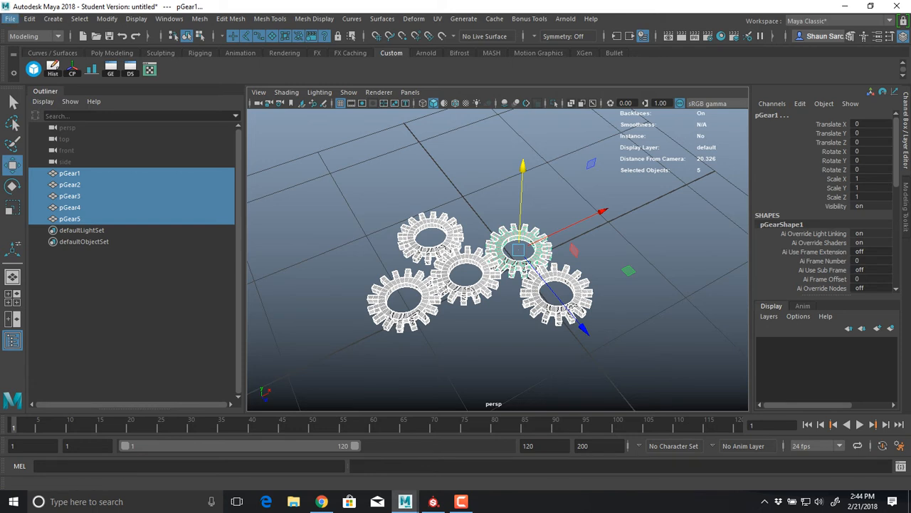
pyautogui.click(10, 18)
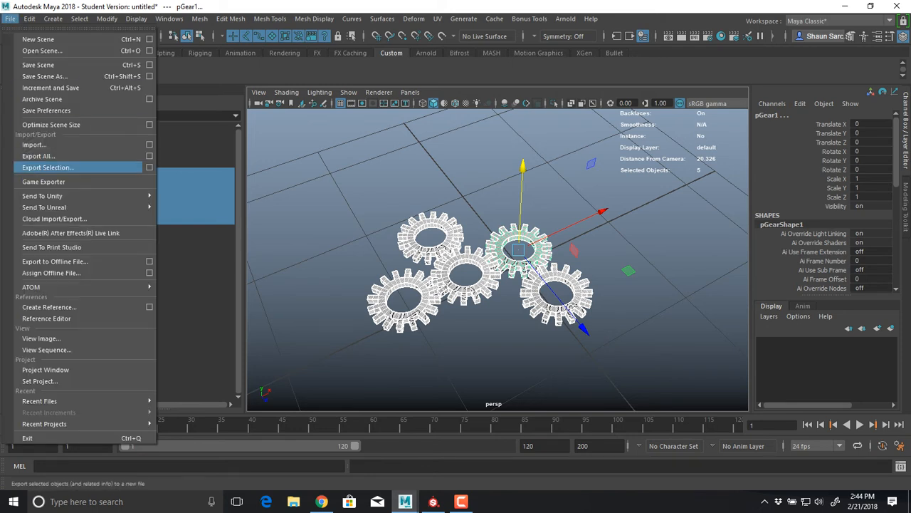
pyautogui.click(48, 168)
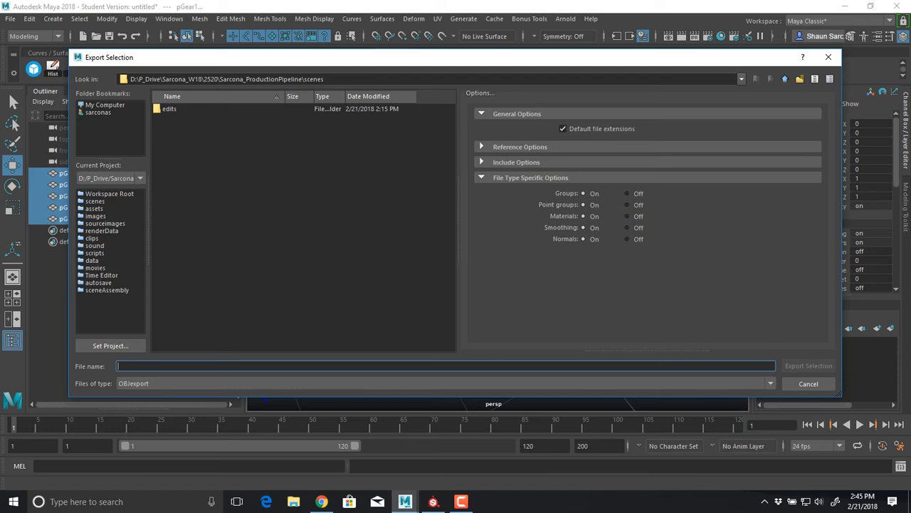
pyautogui.write('Gears_01')
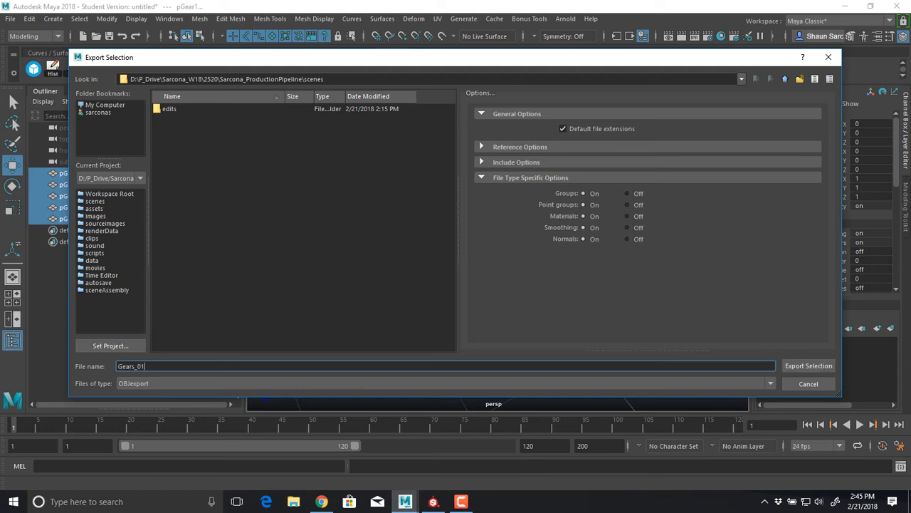
pyautogui.press('Tab')
pyautogui.press('f')
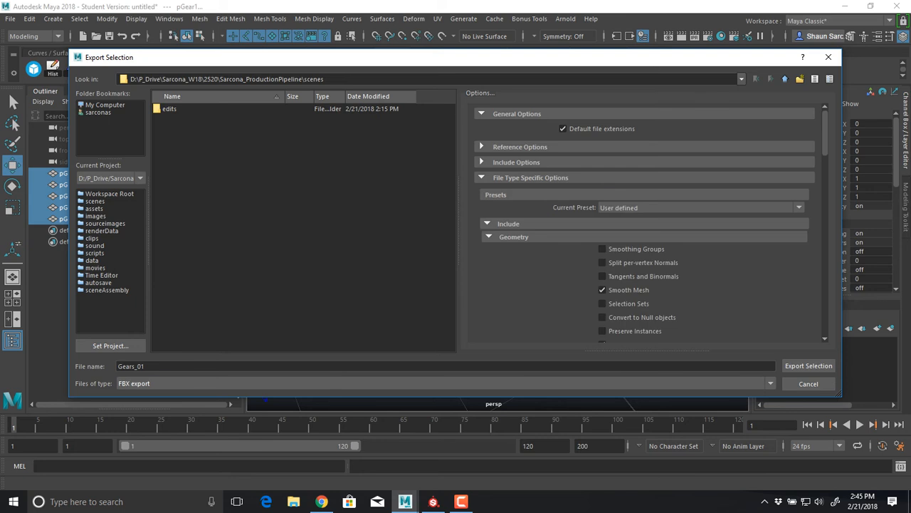
pyautogui.press('Return')
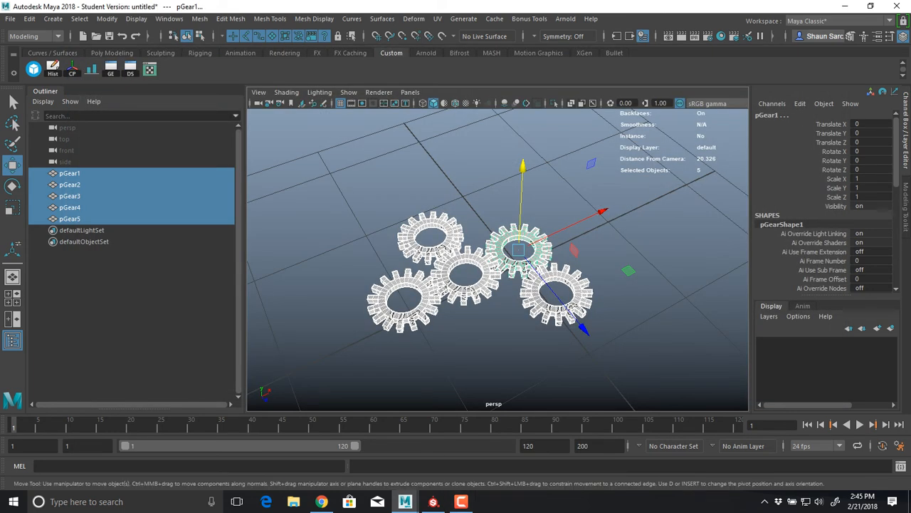
pyautogui.click(403, 364)
pyautogui.click(403, 318)
pyautogui.click(398, 360)
pyautogui.click(444, 252)
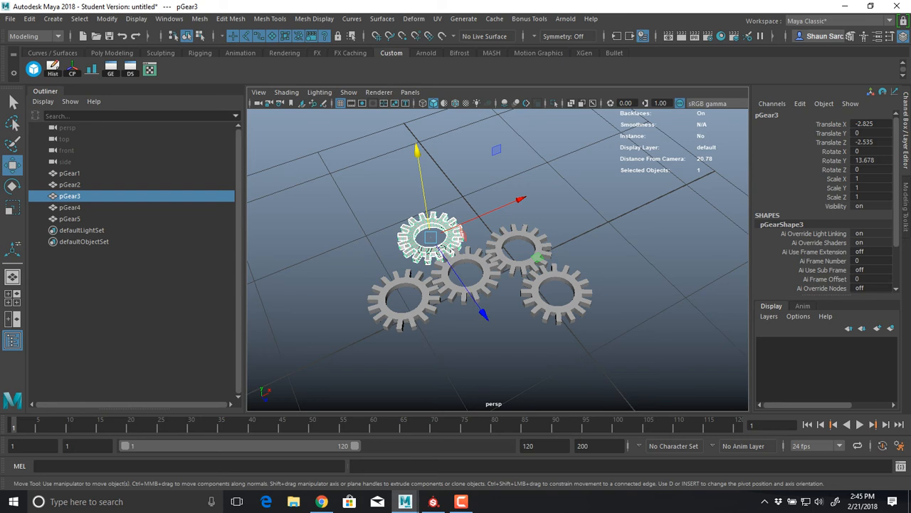
pyautogui.click(424, 292)
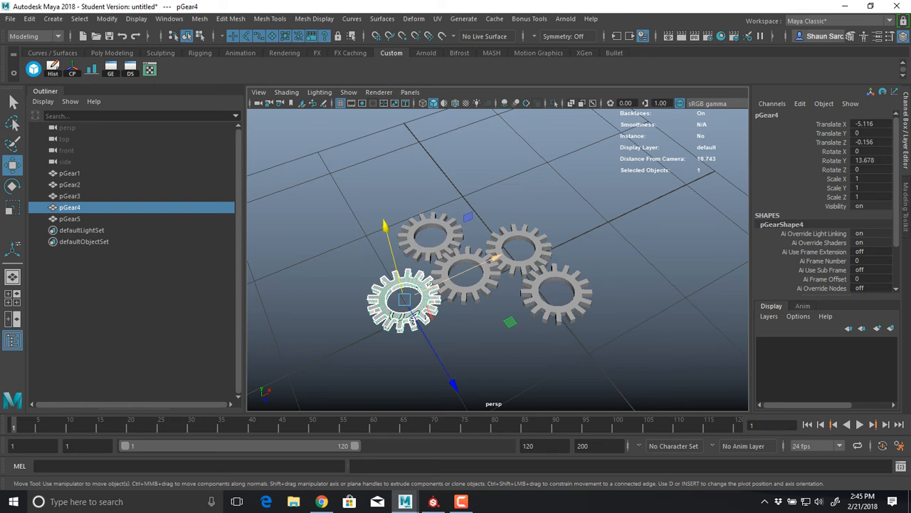
# Switch to Substance Painter, start a new project, and choose Gears_01.fbx from the production pipeline project's scenes folder as its mesh
pyautogui.click(433, 501)
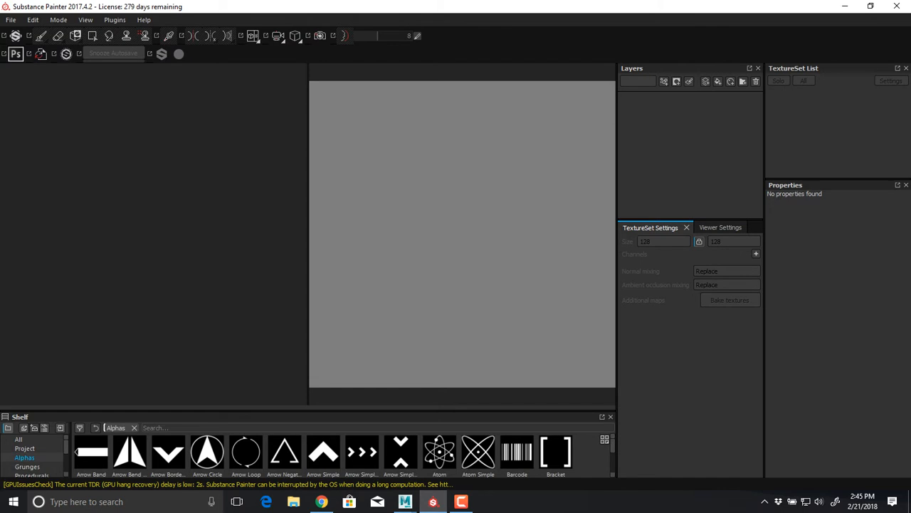
pyautogui.click(11, 19)
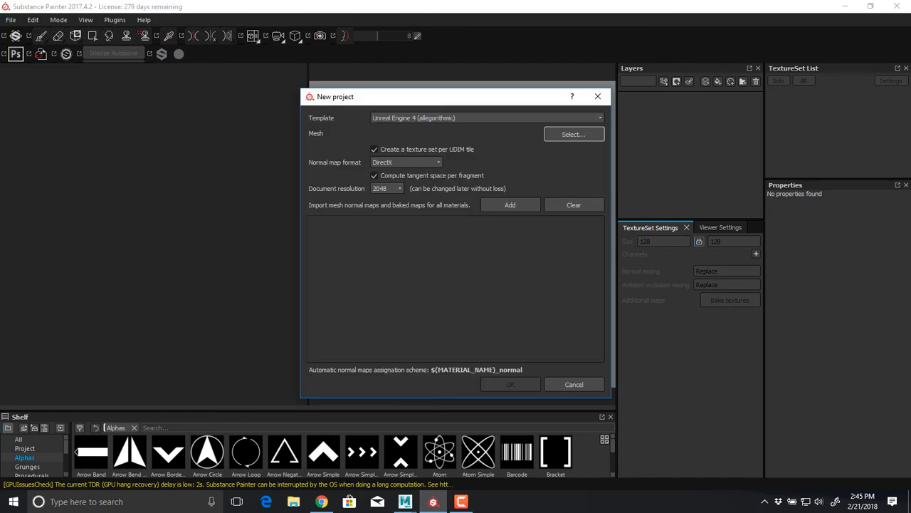
pyautogui.click(574, 134)
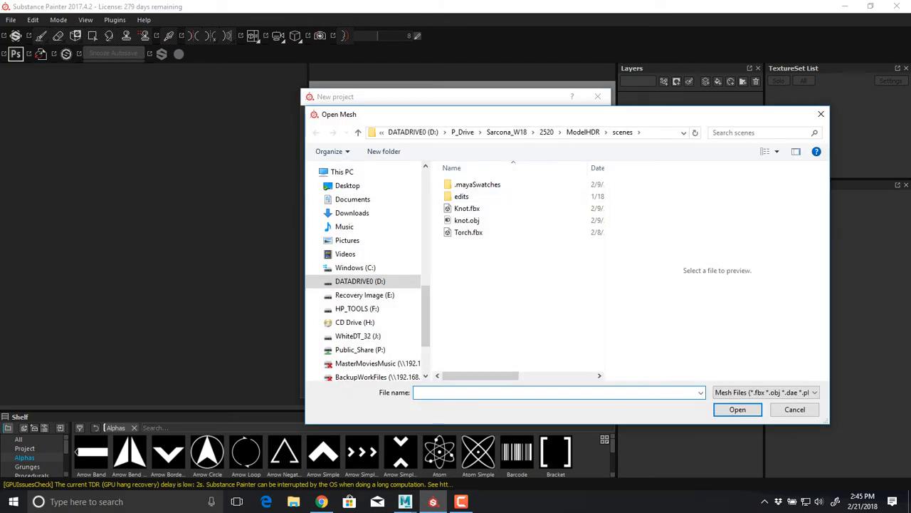
pyautogui.click(546, 131)
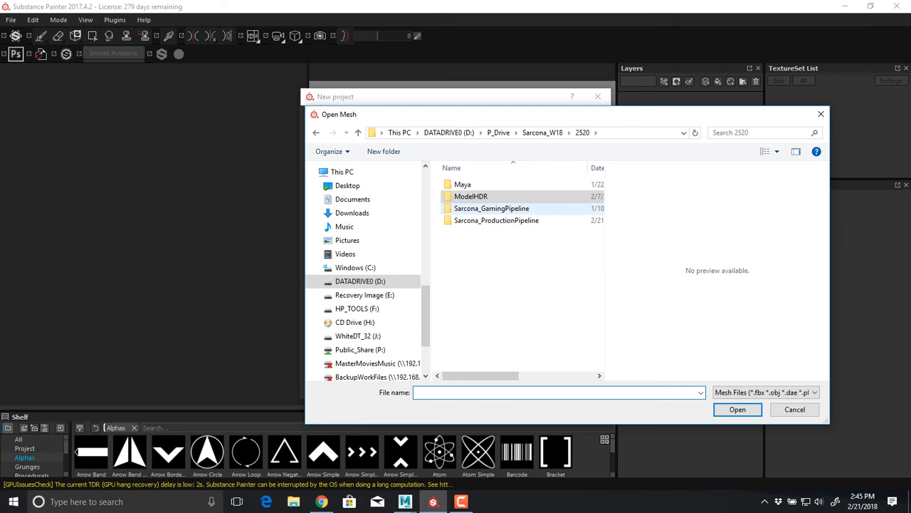
pyautogui.doubleClick(496, 220)
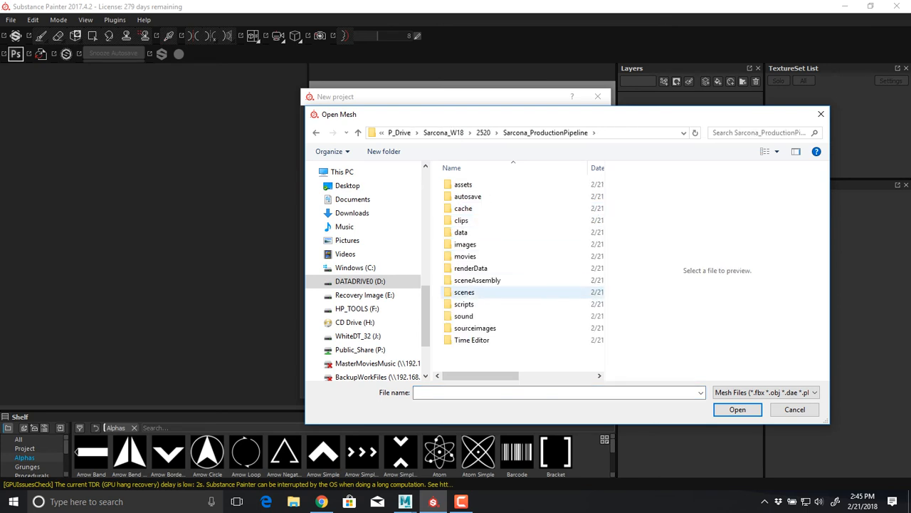
pyautogui.doubleClick(463, 280)
pyautogui.click(472, 197)
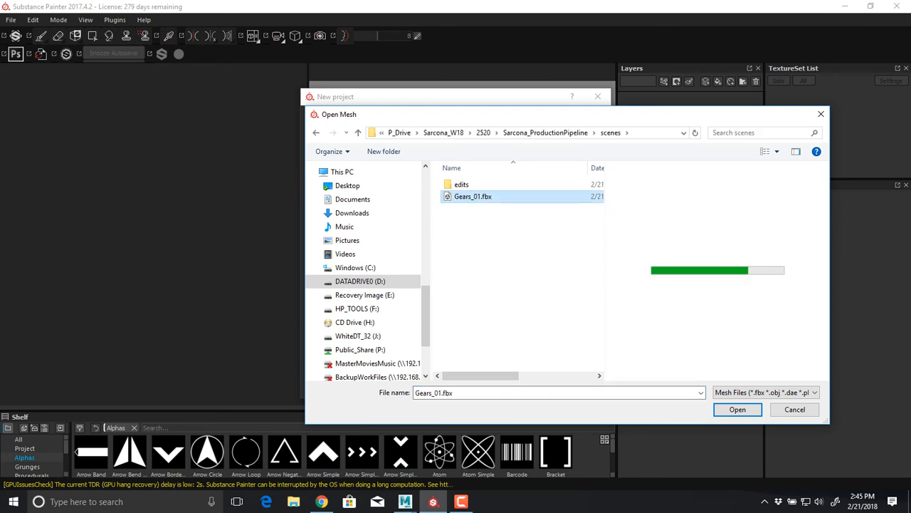
pyautogui.moveTo(718, 274); pyautogui.dragTo(715, 245)
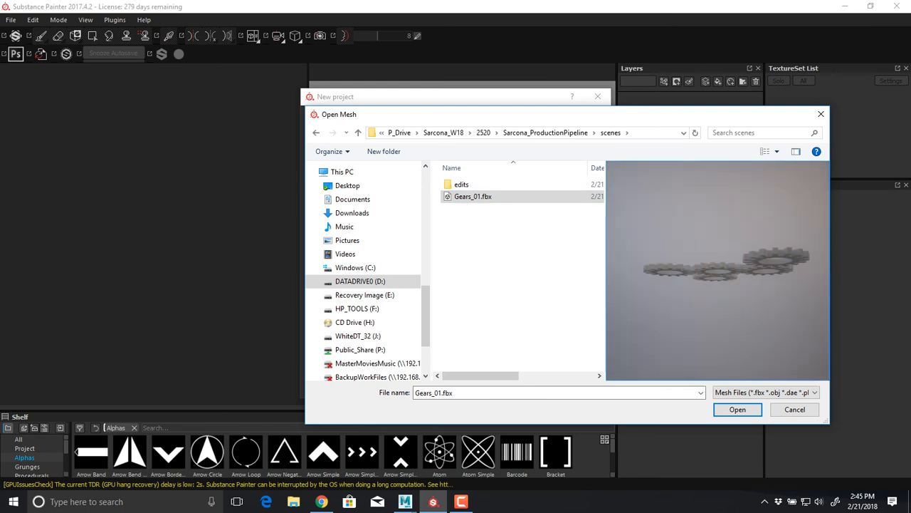
pyautogui.doubleClick(489, 199)
# Set the new project's template to PBR - Metallic Roughness HQ (allegorithmic)
pyautogui.moveTo(454, 96); pyautogui.dragTo(371, 96)
pyautogui.click(366, 119)
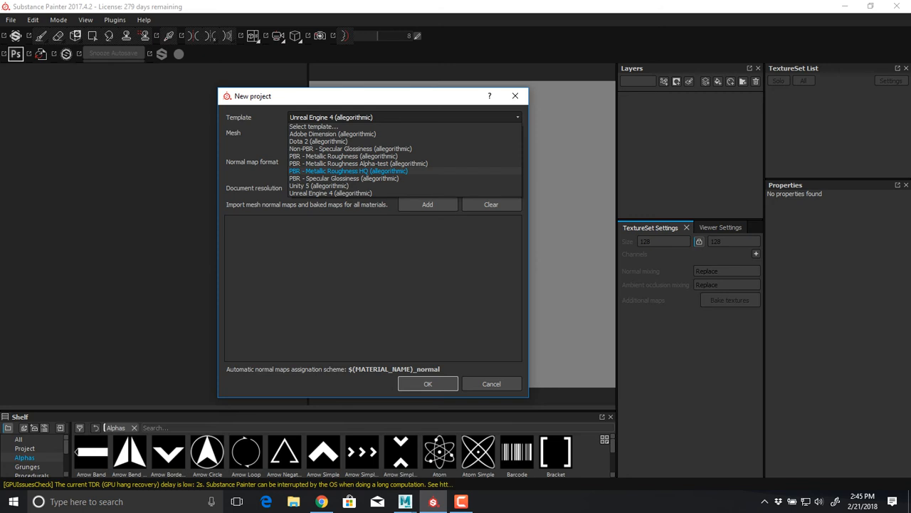
pyautogui.click(349, 171)
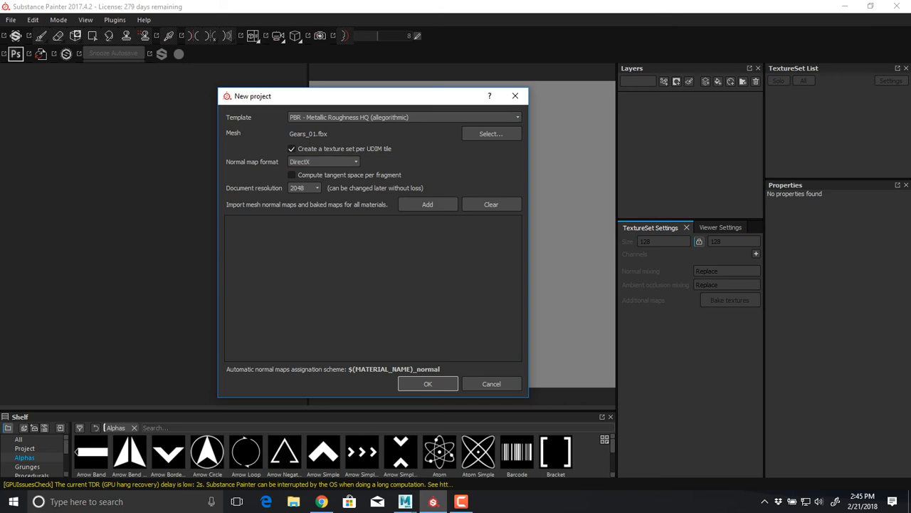
# Switch to Maya, select all five gears, and review their UV layout across tiles 1001 to 1005 in the UV Editor
pyautogui.hotkey('alt', 'Tab')
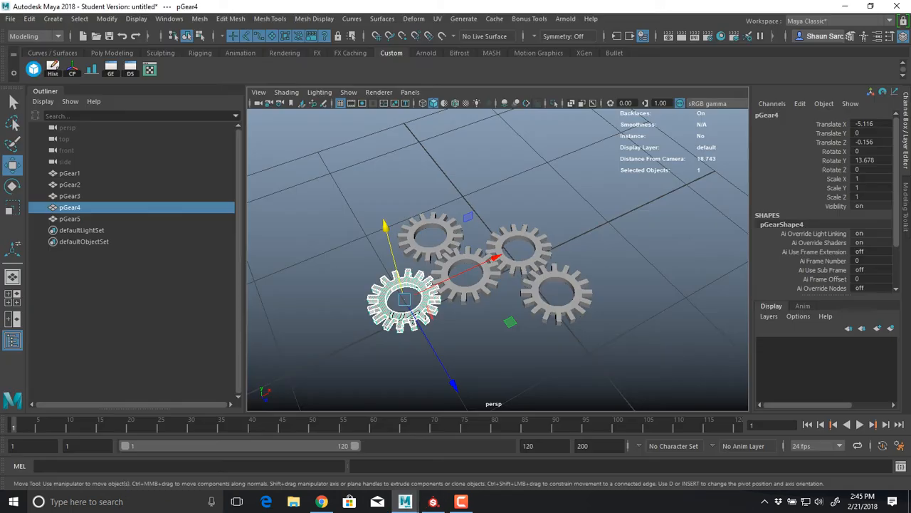
pyautogui.moveTo(910, 72); pyautogui.dragTo(185, 74)
pyautogui.moveTo(627, 356); pyautogui.dragTo(378, 178)
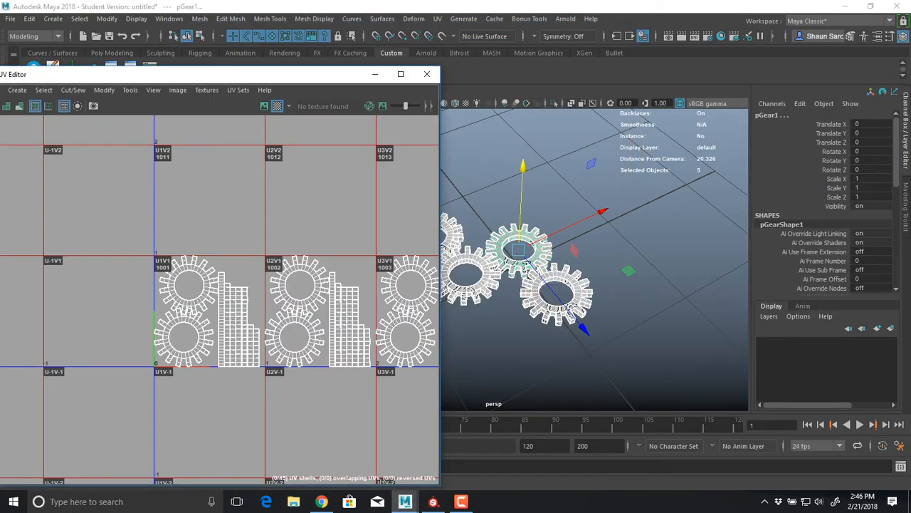
pyautogui.keyDown('alt'); pyautogui.moveTo(342, 306); pyautogui.dragTo(154, 300, button='middle'); pyautogui.keyUp('alt')
pyautogui.scroll(-3, 154, 299)
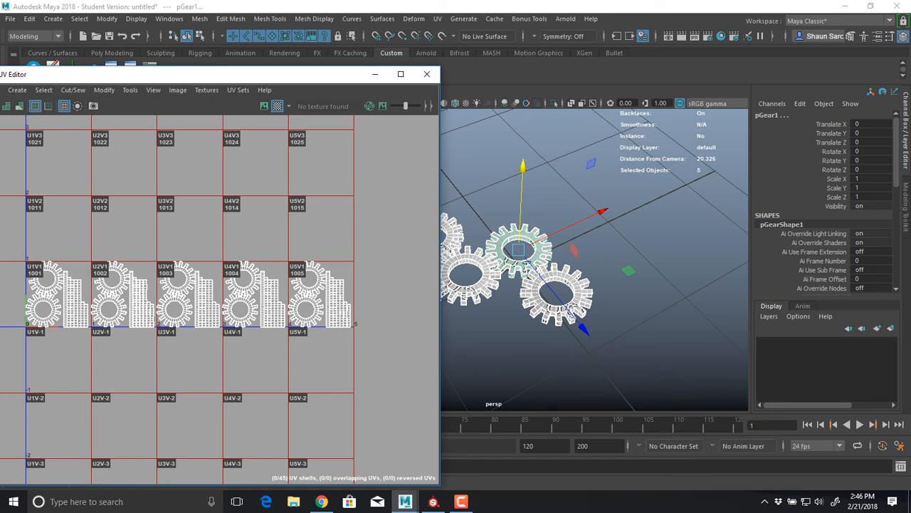
# Switch back to Substance Painter and create the project with a texture set per UDIM tile at 2048 document resolution
pyautogui.hotkey('alt', 'Tab')
pyautogui.click(291, 175)
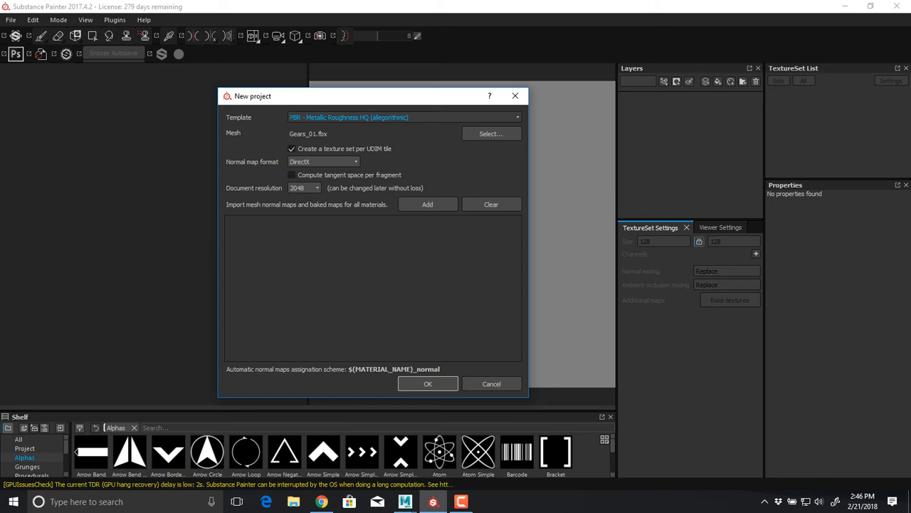
pyautogui.click(428, 383)
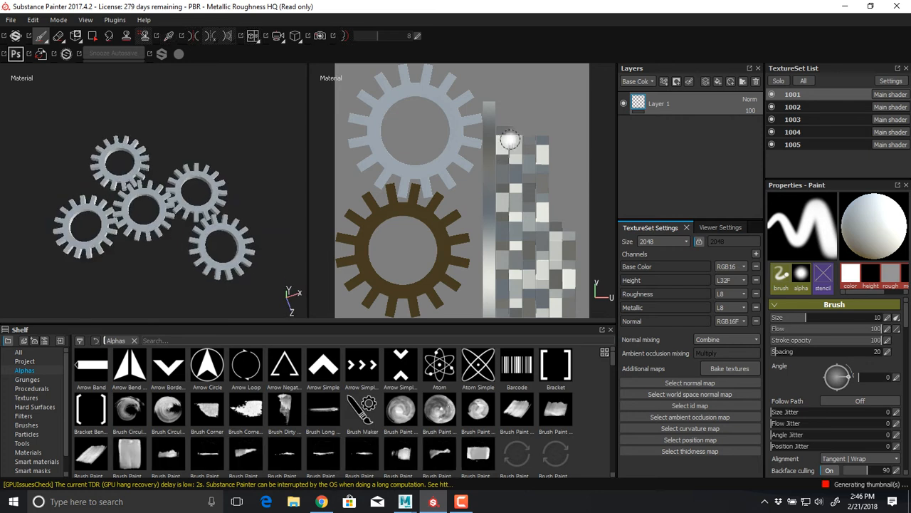
# Examine the gear UVs in the 2D view and step through texture sets 1002 to 1005, ending on 1001
pyautogui.scroll(-3, 526, 193)
pyautogui.keyDown('alt'); pyautogui.moveTo(519, 194); pyautogui.dragTo(292, 185, button='right'); pyautogui.keyUp('alt')
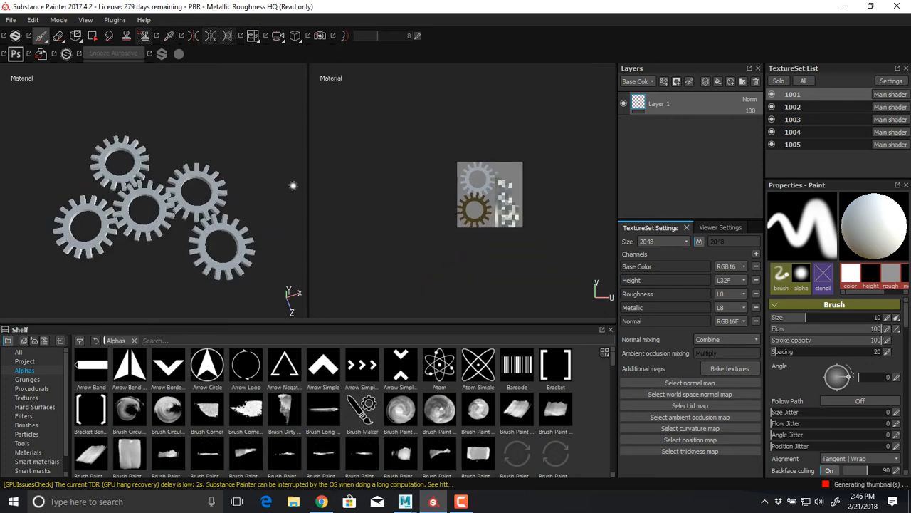
pyautogui.keyDown('alt'); pyautogui.moveTo(464, 203); pyautogui.dragTo(393, 223, button='middle'); pyautogui.keyUp('alt')
pyautogui.keyDown('alt'); pyautogui.moveTo(498, 225); pyautogui.dragTo(502, 243, button='middle'); pyautogui.keyUp('alt')
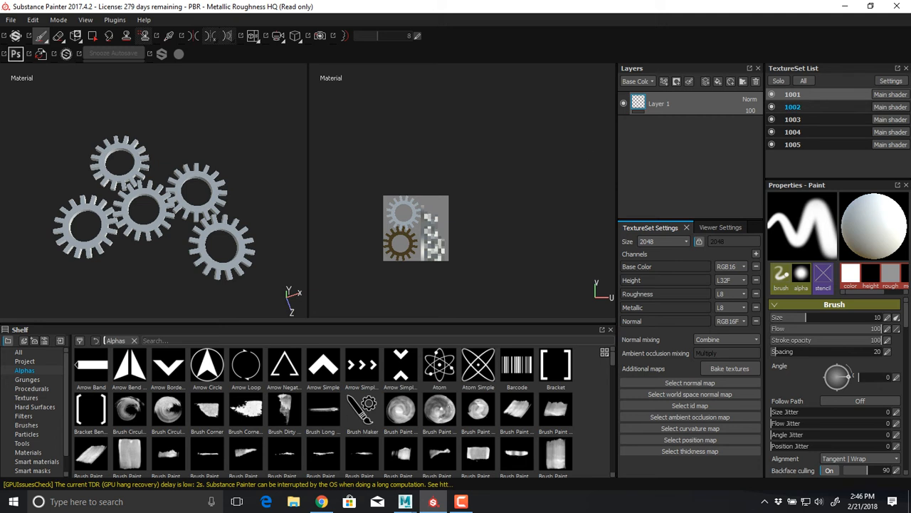
pyautogui.click(793, 107)
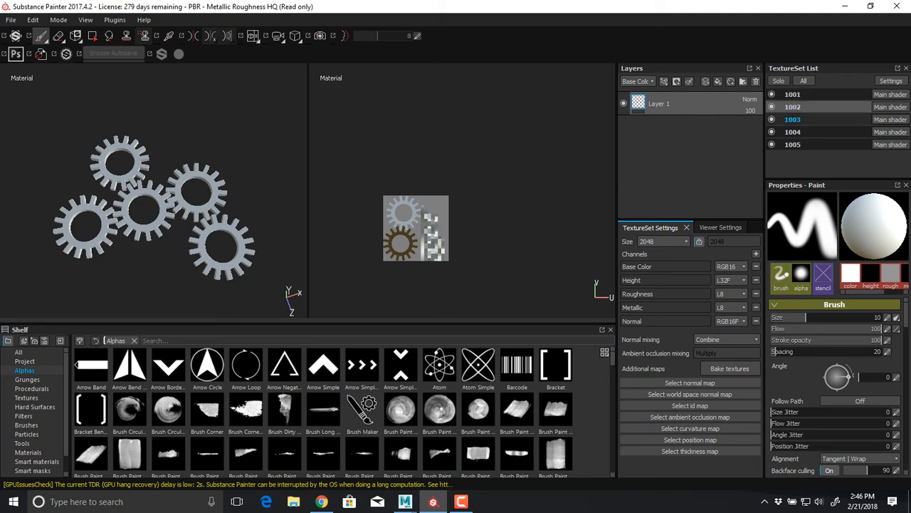
pyautogui.click(793, 120)
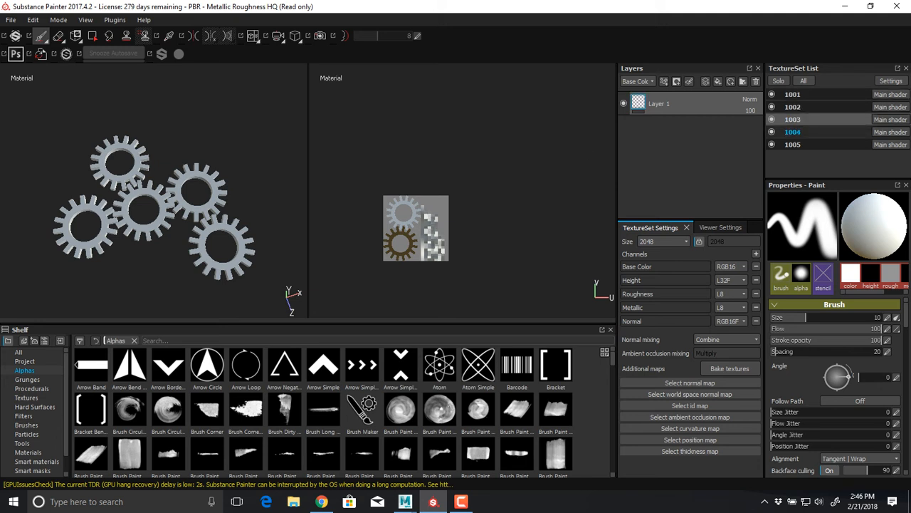
pyautogui.click(793, 132)
pyautogui.click(793, 145)
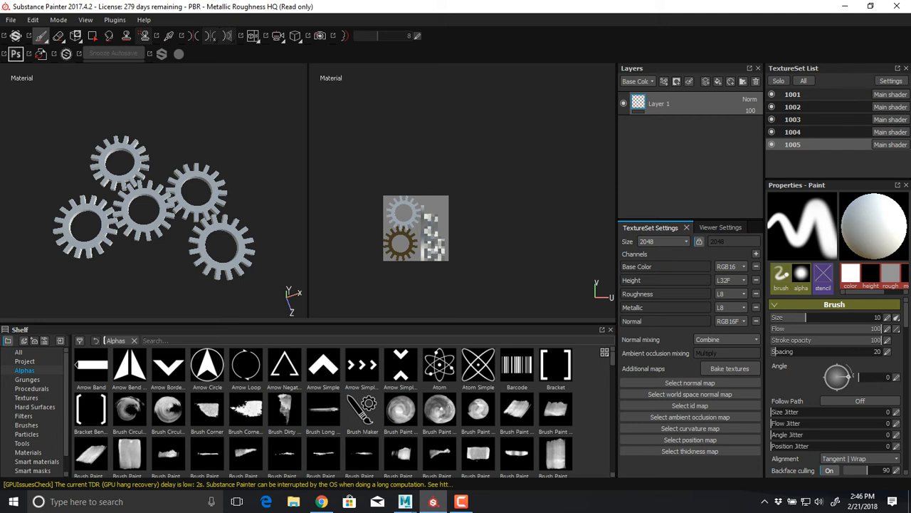
pyautogui.click(793, 95)
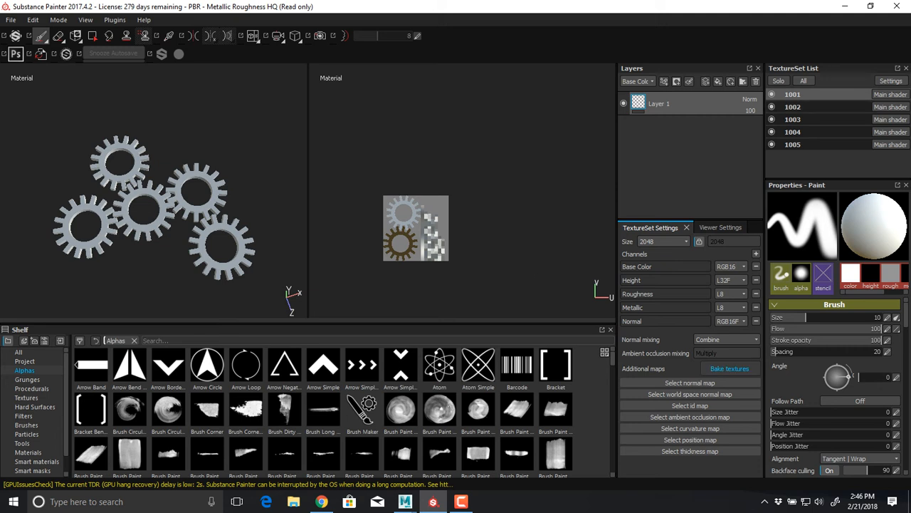
# Bake all texture sets at an output size of 256, using the low poly mesh as the high poly mesh
pyautogui.click(730, 369)
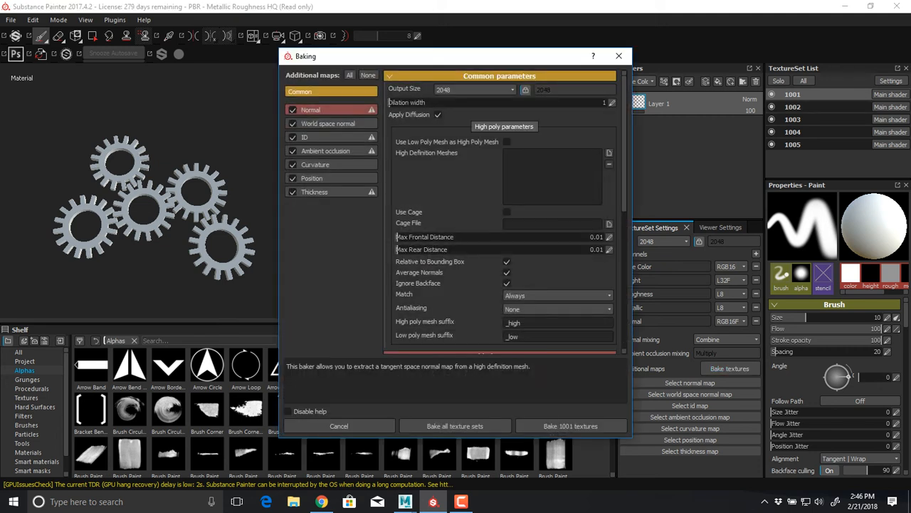
pyautogui.click(442, 90)
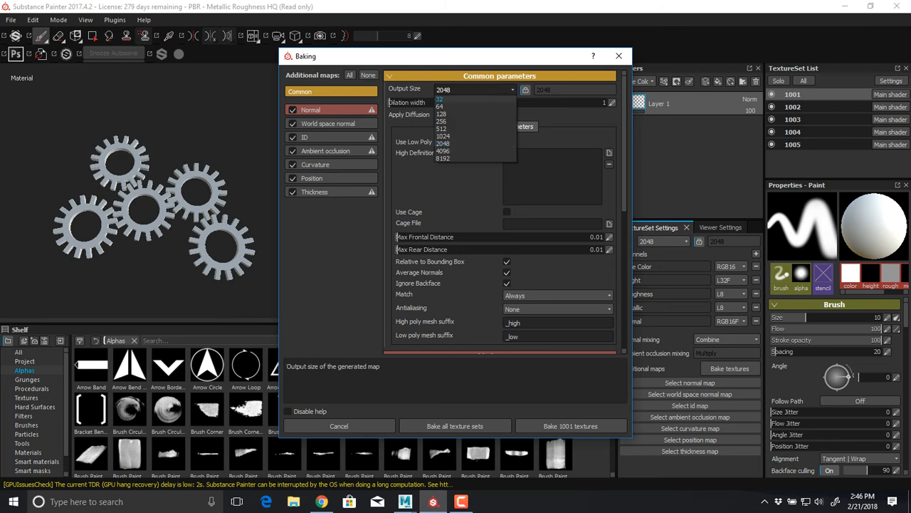
pyautogui.click(442, 121)
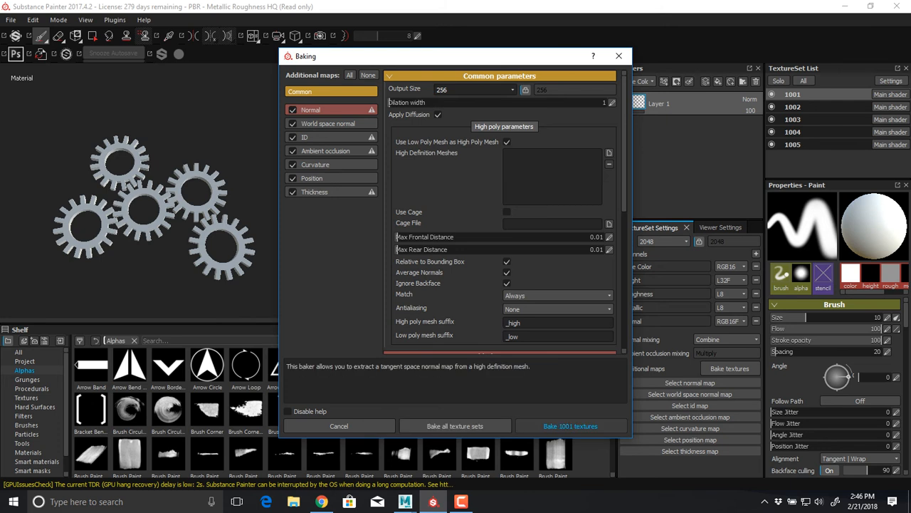
pyautogui.click(571, 426)
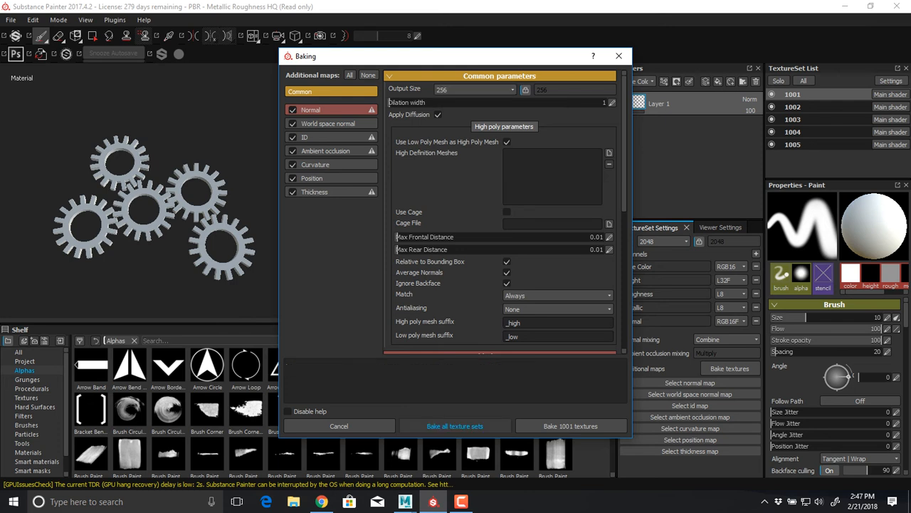
pyautogui.click(455, 426)
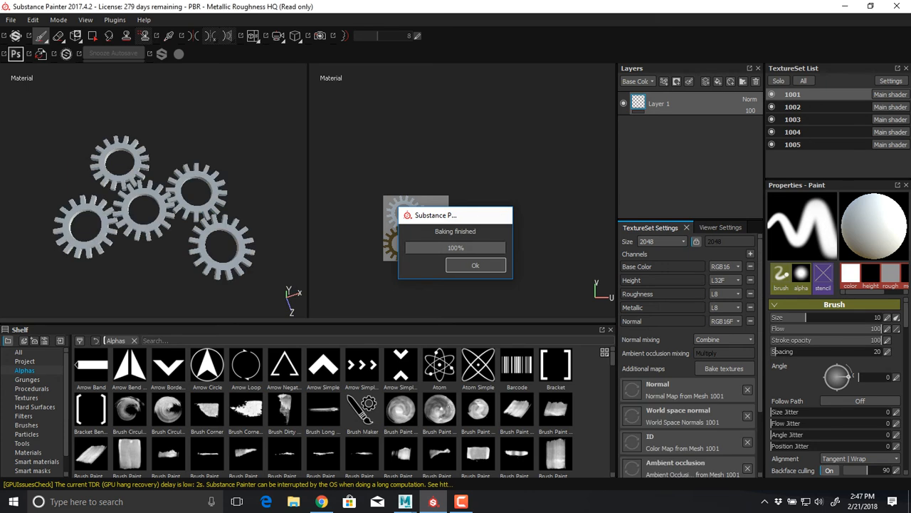
pyautogui.press('Return')
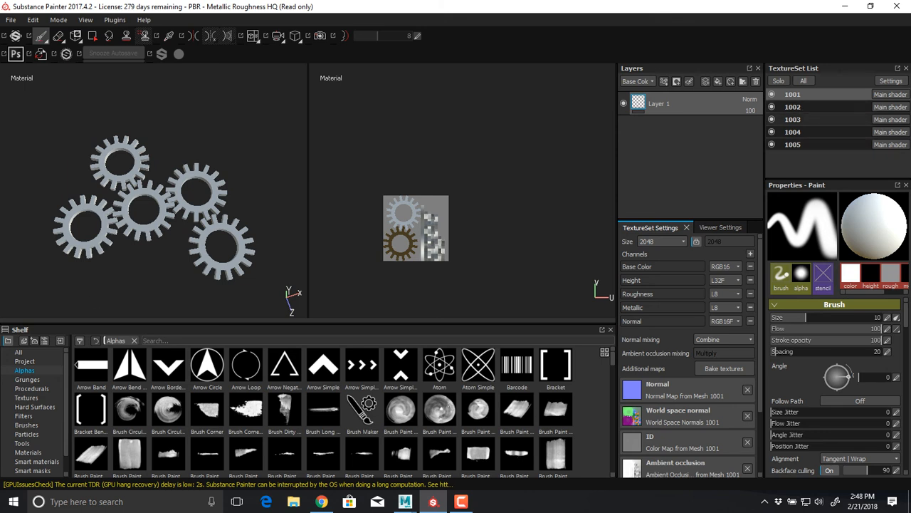
# Check the baked mesh maps of texture sets 1003, 1004 and 1005
pyautogui.click(792, 119)
pyautogui.click(792, 132)
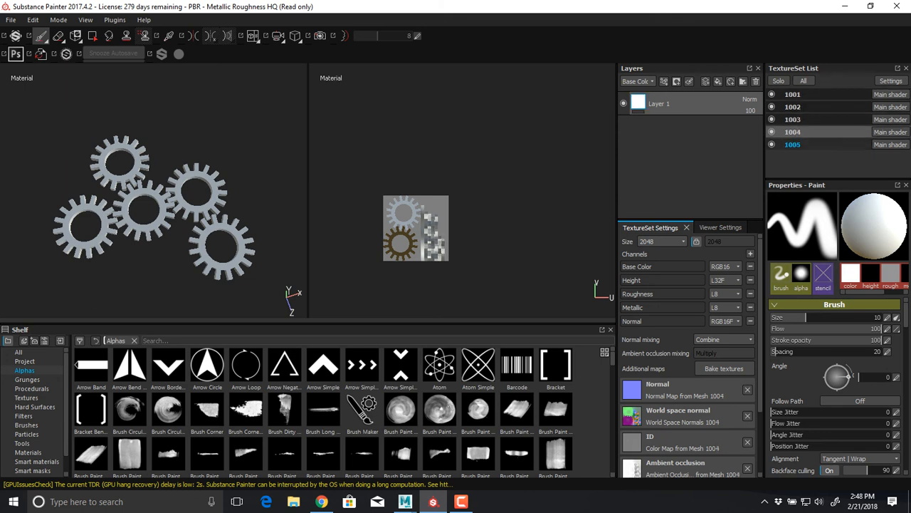
pyautogui.click(792, 145)
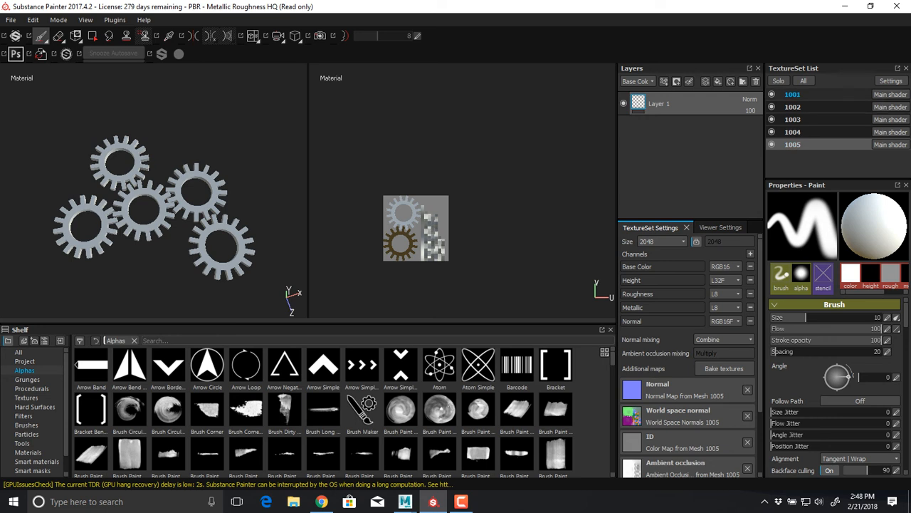
# Add the Silver Armor smart material to texture set 1001, beneath Layer 1
pyautogui.click(792, 94)
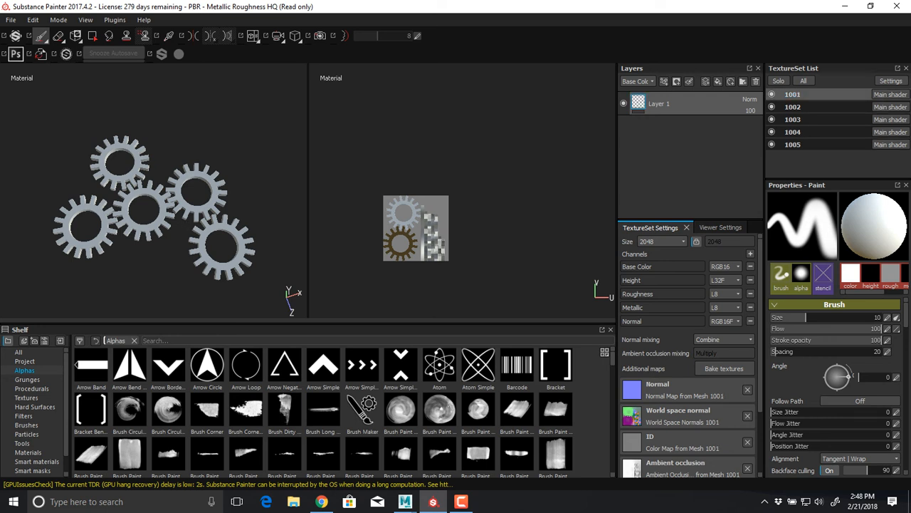
pyautogui.click(36, 461)
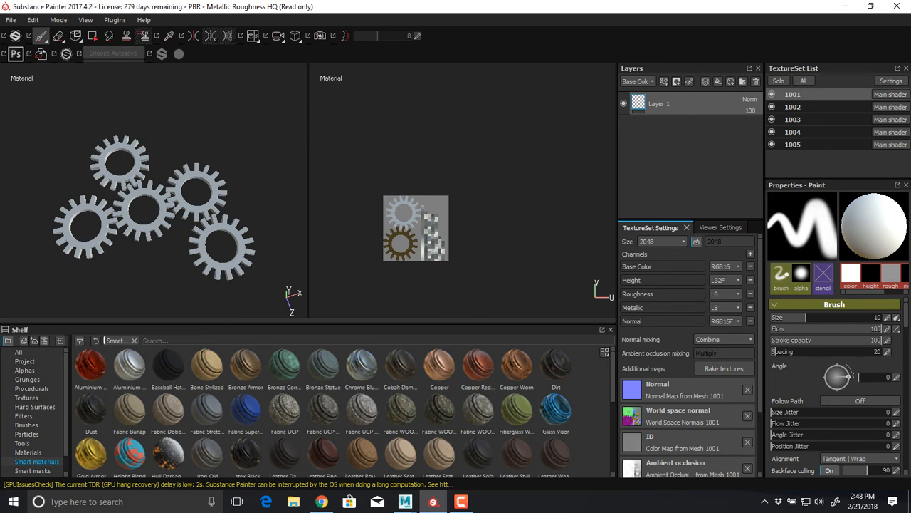
pyautogui.scroll(-10, 341, 409)
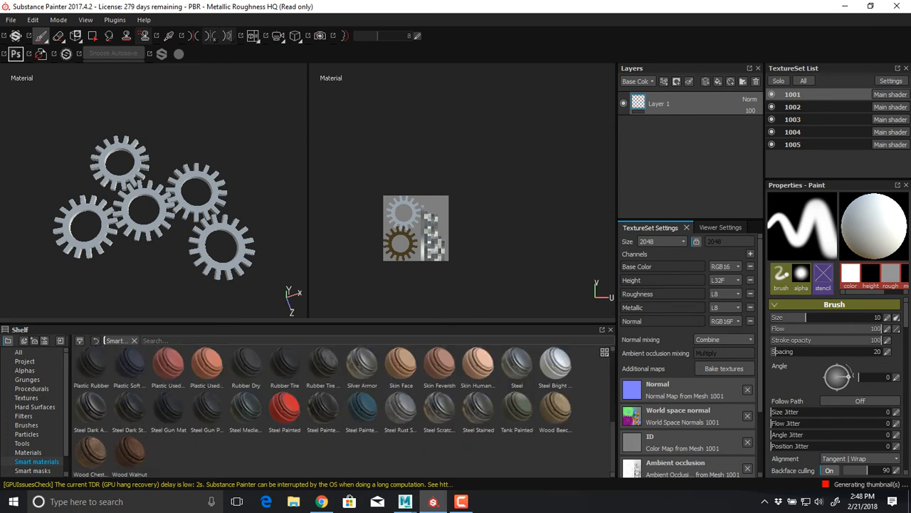
pyautogui.scroll(1, 342, 410)
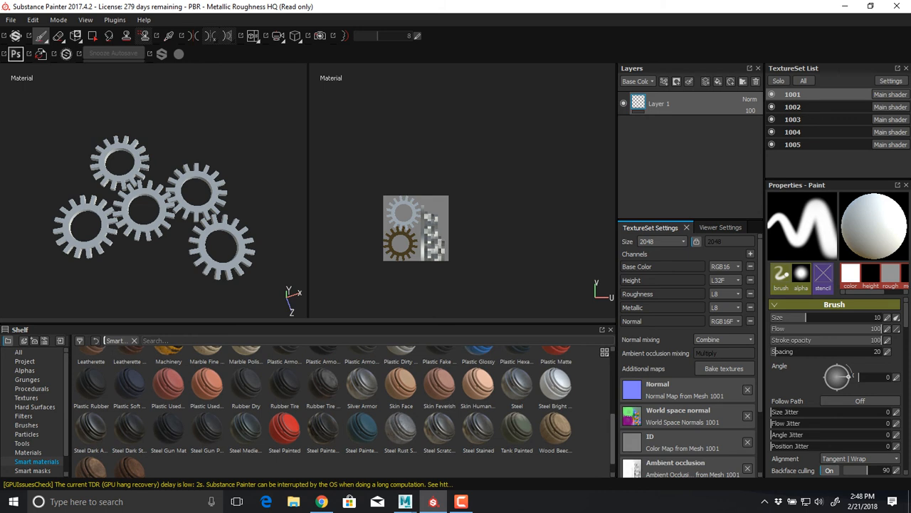
pyautogui.moveTo(363, 385); pyautogui.dragTo(687, 135)
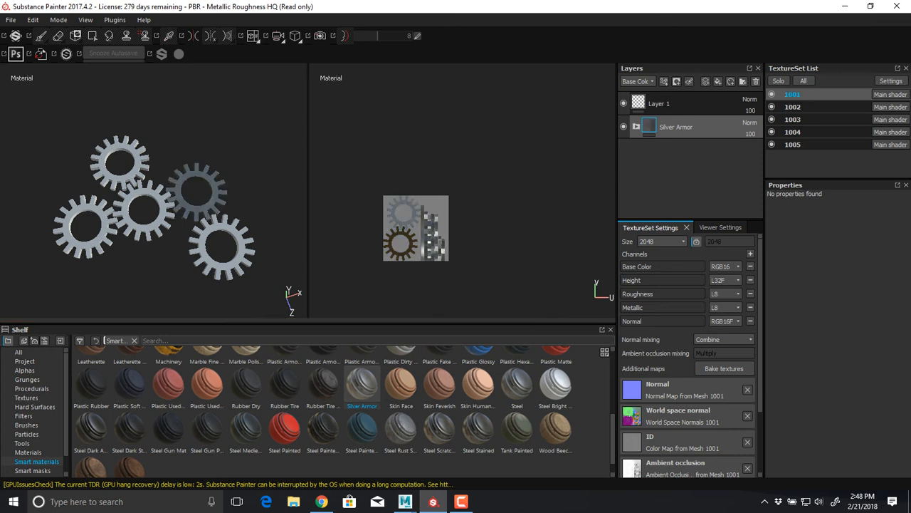
# Inspect the Silver Armor surface on the 1001 gear up close from several angles in the 3D view
pyautogui.keyDown('alt'); pyautogui.moveTo(167, 185); pyautogui.dragTo(146, 213); pyautogui.keyUp('alt')
pyautogui.keyDown('alt'); pyautogui.moveTo(146, 214); pyautogui.dragTo(221, 213, button='right'); pyautogui.keyUp('alt')
pyautogui.keyDown('alt'); pyautogui.moveTo(220, 207); pyautogui.dragTo(99, 199, button='middle'); pyautogui.keyUp('alt')
pyautogui.keyDown('alt'); pyautogui.moveTo(143, 199); pyautogui.dragTo(192, 203, button='right'); pyautogui.keyUp('alt')
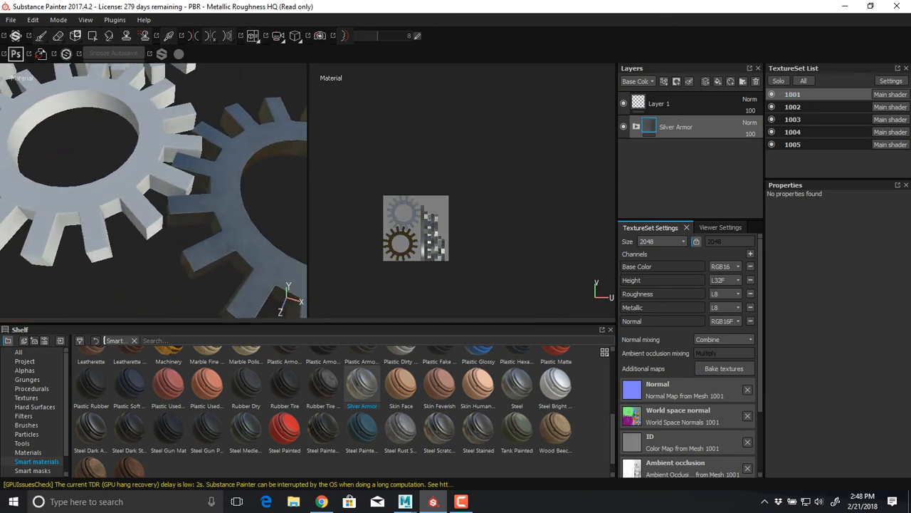
pyautogui.keyDown('alt'); pyautogui.moveTo(214, 195); pyautogui.dragTo(128, 206, button='middle'); pyautogui.keyUp('alt')
pyautogui.moveTo(163, 221)
pyautogui.keyDown('alt'); pyautogui.mouseDown()
pyautogui.moveTo(158, 171)
pyautogui.moveTo(118, 168)
pyautogui.moveTo(89, 149)
pyautogui.moveTo(160, 227)
pyautogui.mouseUp(); pyautogui.keyUp('alt')
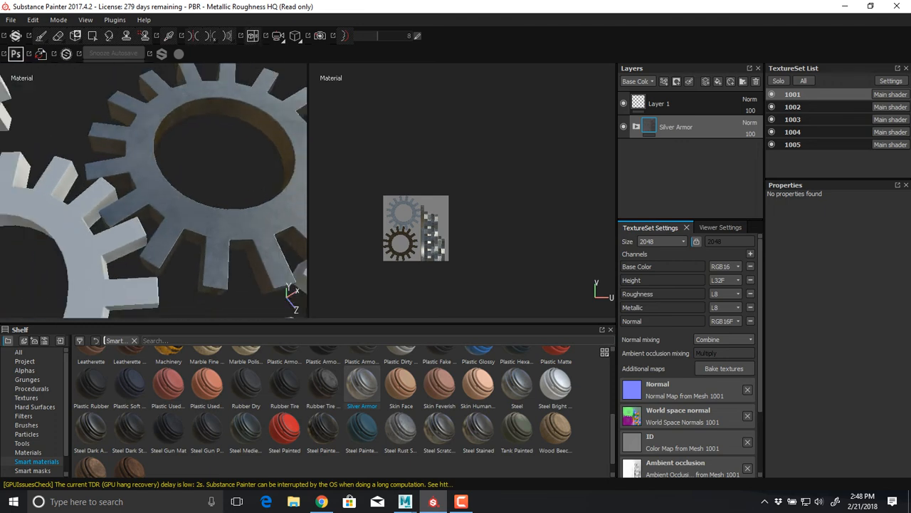
# Copy the Silver Armor layer of texture set 1001 and apply the Silver Armor smart material to texture sets 1002 and 1003
pyautogui.keyDown('alt'); pyautogui.moveTo(160, 228); pyautogui.dragTo(135, 221, button='right'); pyautogui.keyUp('alt')
pyautogui.keyDown('alt'); pyautogui.moveTo(135, 207); pyautogui.dragTo(178, 217, button='middle'); pyautogui.keyUp('alt')
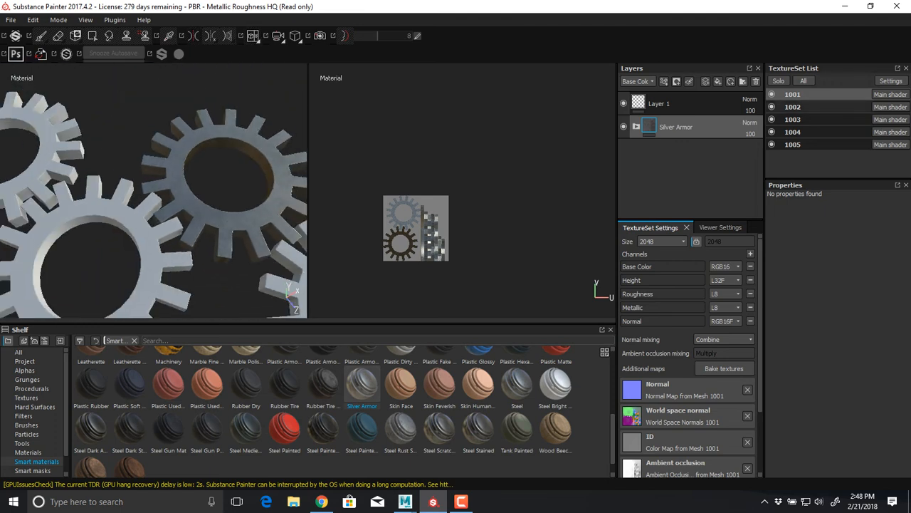
pyautogui.rightClick(671, 129)
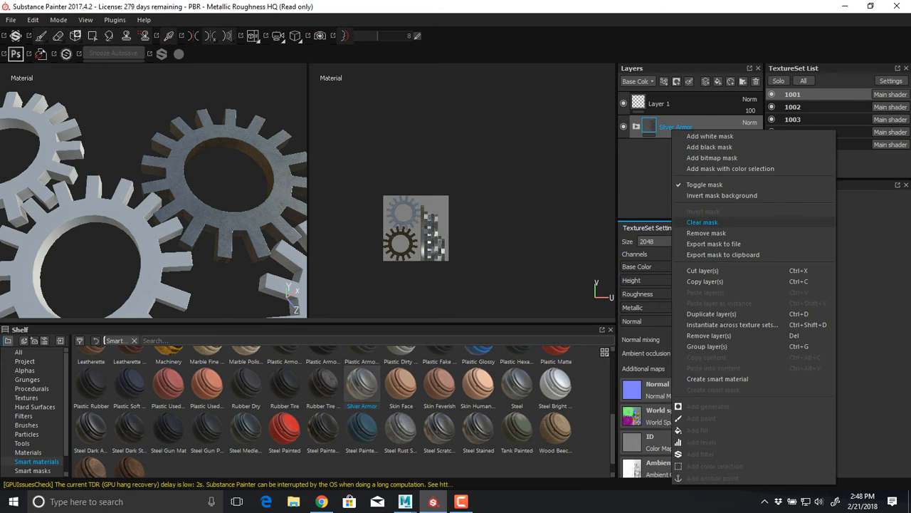
pyautogui.click(705, 281)
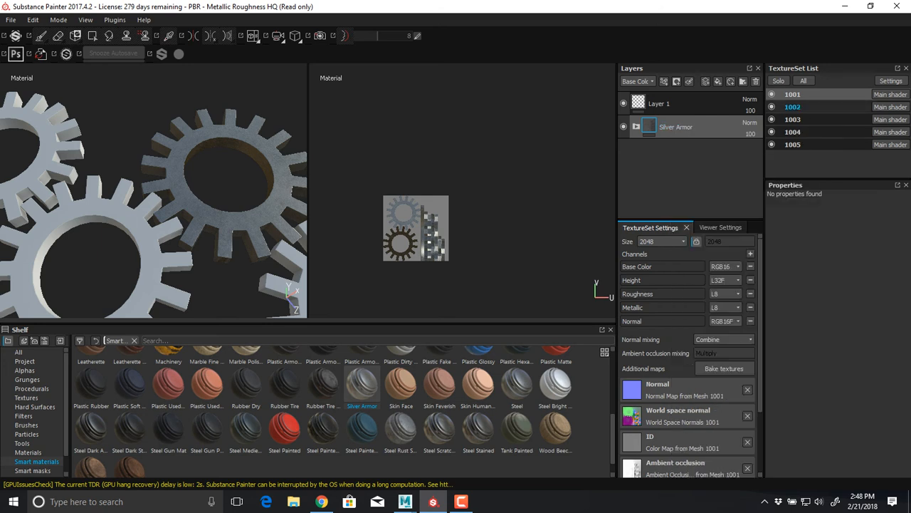
pyautogui.click(793, 106)
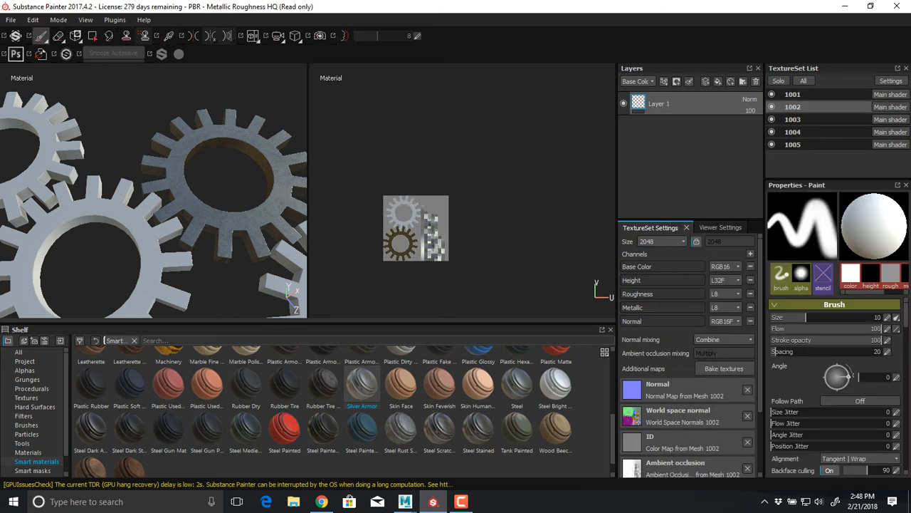
pyautogui.click(362, 387)
pyautogui.click(793, 120)
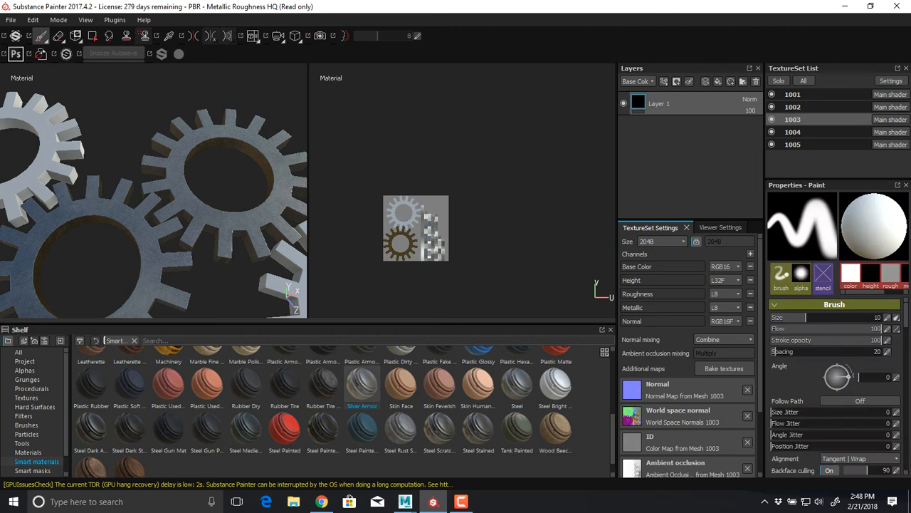
pyautogui.click(362, 386)
# Add the Silver Armor smart material to texture set 1005, above Layer 1
pyautogui.click(793, 132)
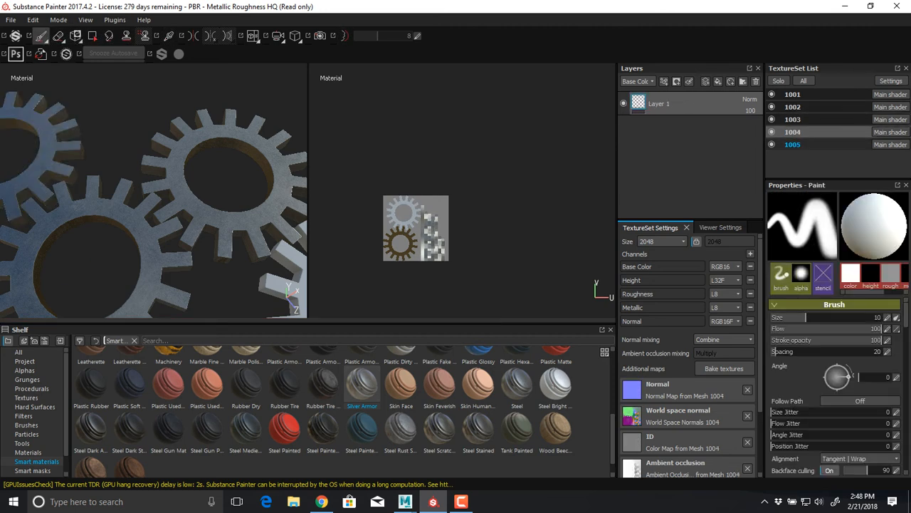
pyautogui.click(793, 144)
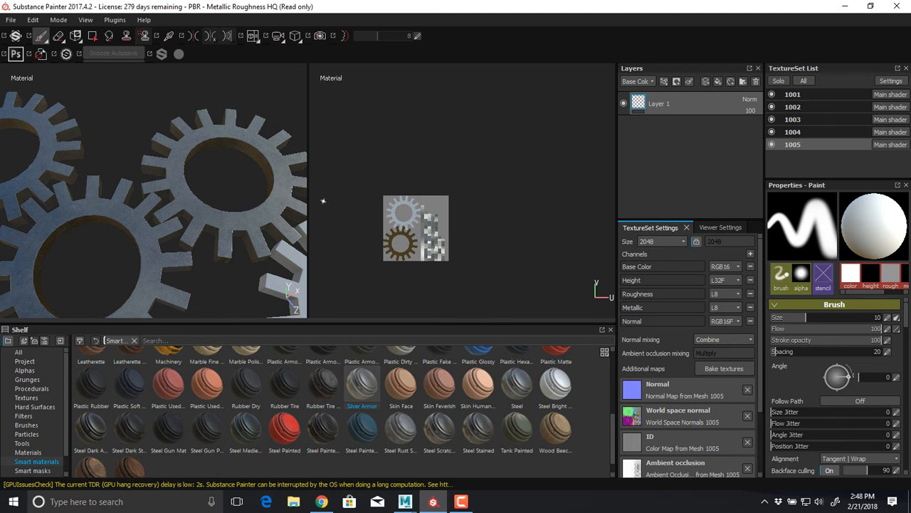
pyautogui.keyDown('alt'); pyautogui.moveTo(278, 230); pyautogui.dragTo(205, 225, button='right'); pyautogui.keyUp('alt')
pyautogui.keyDown('alt'); pyautogui.moveTo(205, 225); pyautogui.dragTo(208, 174, button='middle'); pyautogui.keyUp('alt')
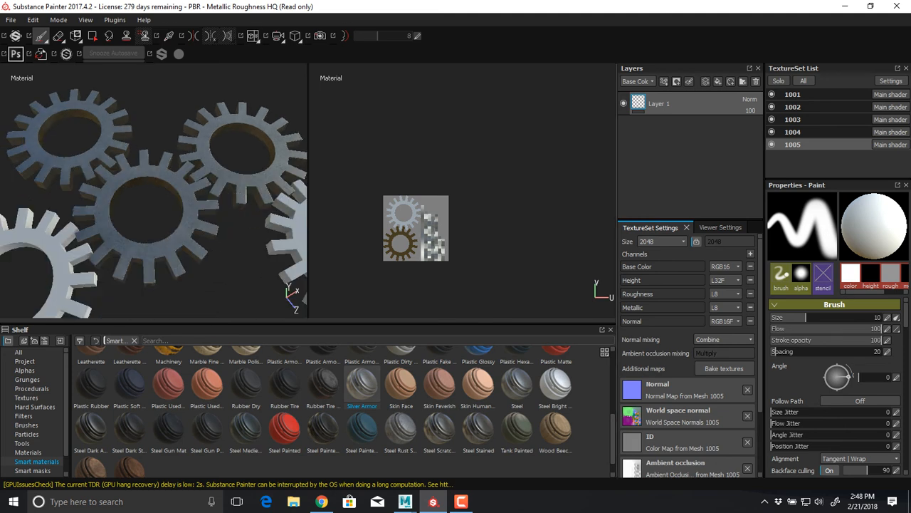
pyautogui.moveTo(362, 385); pyautogui.dragTo(691, 135)
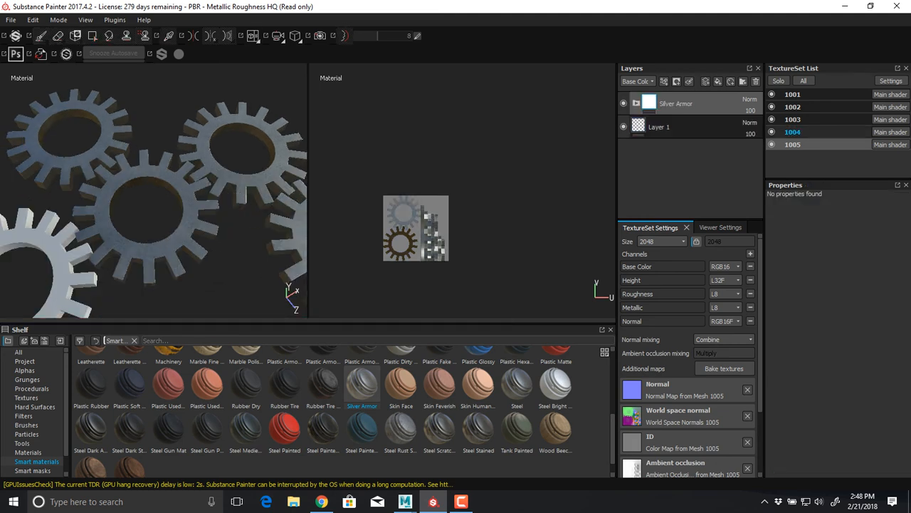
# Add the Silver Armor smart material to texture set 1004, above Layer 1
pyautogui.click(792, 132)
pyautogui.click(792, 120)
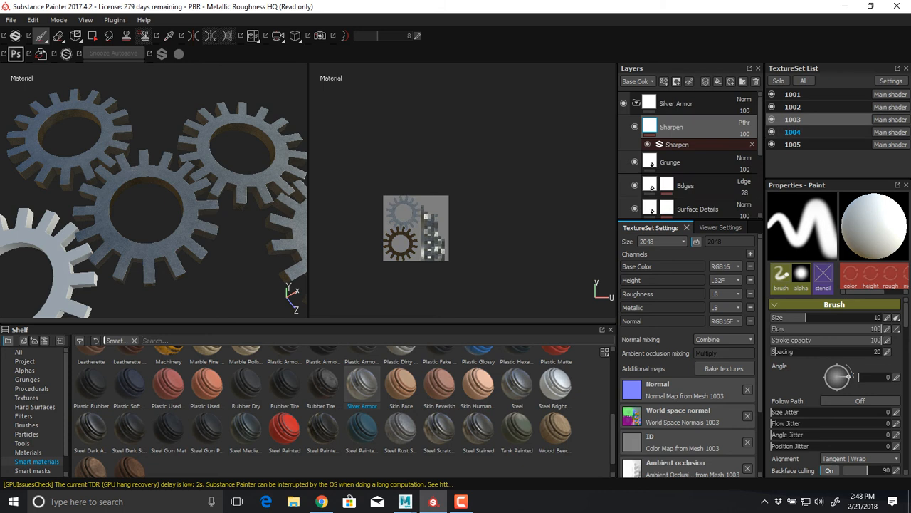
pyautogui.click(792, 131)
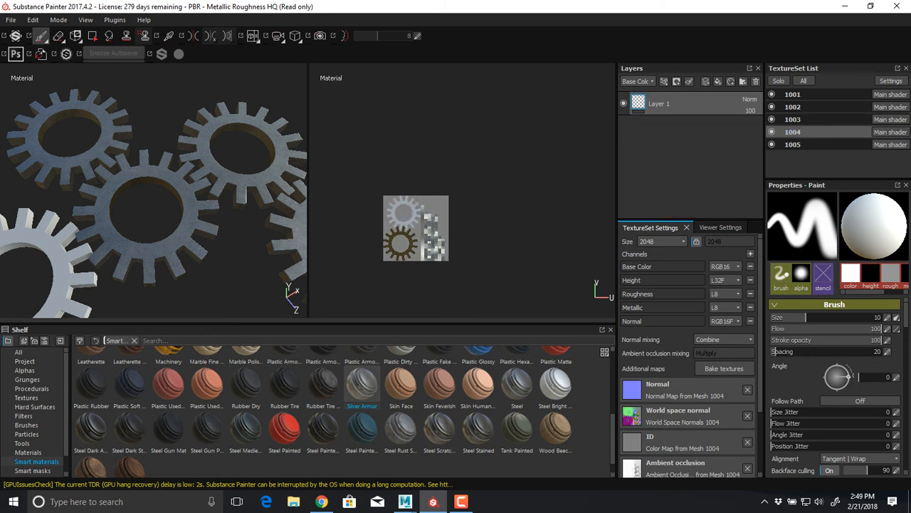
pyautogui.moveTo(362, 384); pyautogui.dragTo(680, 125)
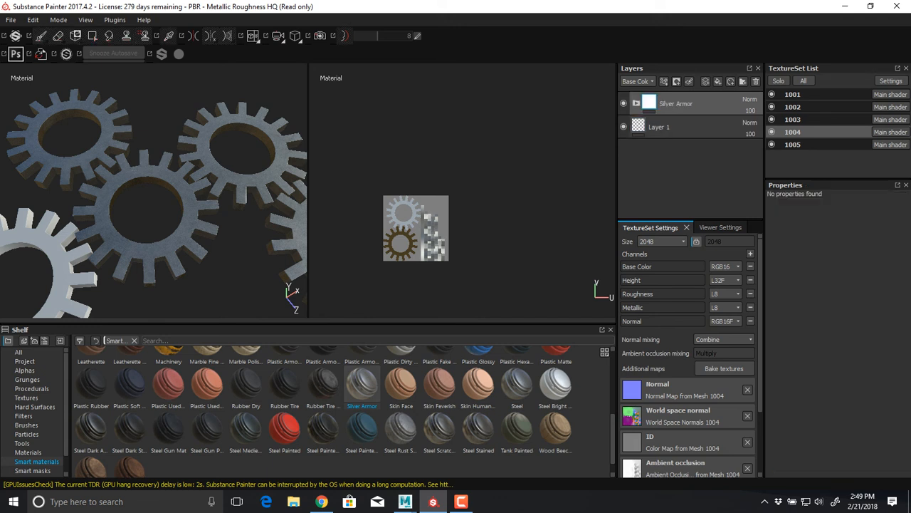
# Widen the 3D view against the 2D view and bring all five gears into frame
pyautogui.keyDown('alt'); pyautogui.moveTo(171, 206); pyautogui.dragTo(171, 178); pyautogui.keyUp('alt')
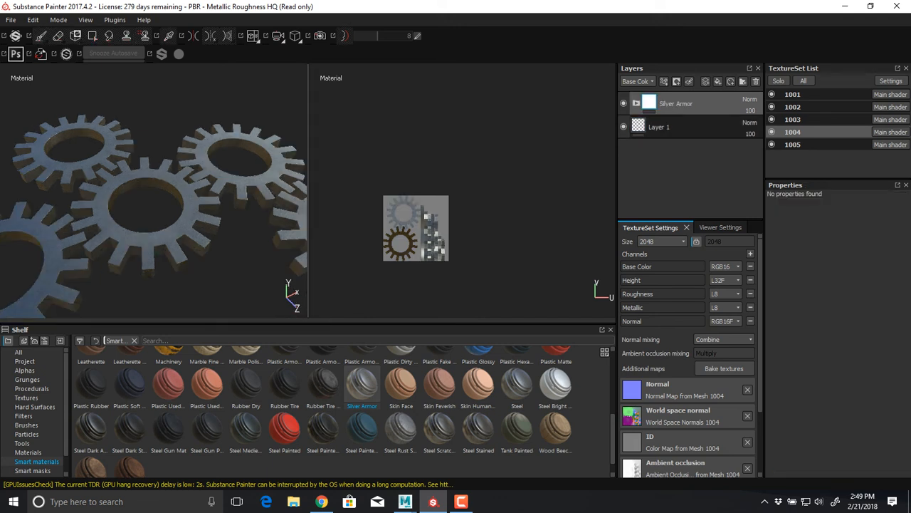
pyautogui.moveTo(309, 192); pyautogui.dragTo(528, 192)
pyautogui.moveTo(271, 193)
pyautogui.keyDown('alt'); pyautogui.mouseDown()
pyautogui.moveTo(274, 214)
pyautogui.moveTo(335, 221)
pyautogui.moveTo(342, 168)
pyautogui.moveTo(274, 220)
pyautogui.moveTo(252, 206)
pyautogui.moveTo(231, 142)
pyautogui.moveTo(313, 121)
pyautogui.moveTo(285, 202)
pyautogui.mouseUp(); pyautogui.keyUp('alt')
pyautogui.keyDown('alt'); pyautogui.moveTo(284, 203); pyautogui.dragTo(249, 203, button='right'); pyautogui.keyUp('alt')
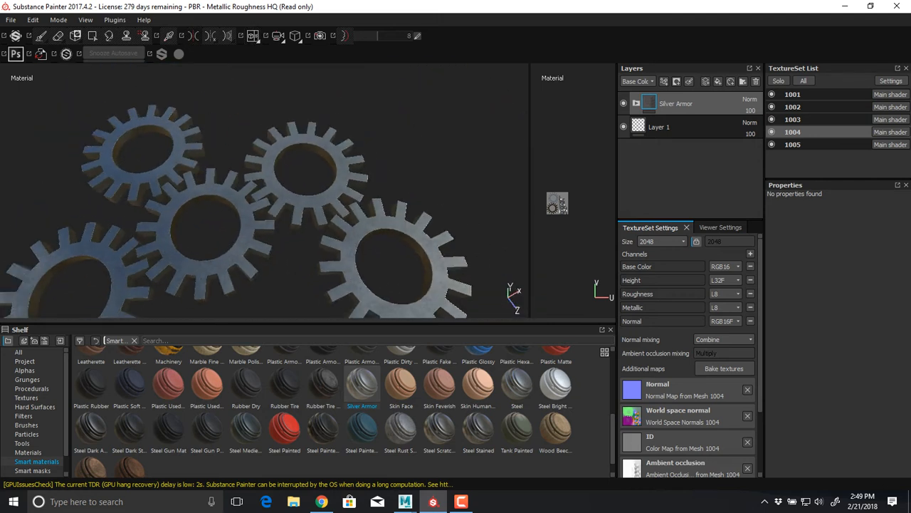
pyautogui.keyDown('alt'); pyautogui.moveTo(250, 203); pyautogui.dragTo(281, 146, button='middle'); pyautogui.keyUp('alt')
pyautogui.keyDown('alt'); pyautogui.moveTo(281, 146); pyautogui.dragTo(253, 146, button='right'); pyautogui.keyUp('alt')
pyautogui.keyDown('alt'); pyautogui.moveTo(252, 146); pyautogui.dragTo(191, 162, button='middle'); pyautogui.keyUp('alt')
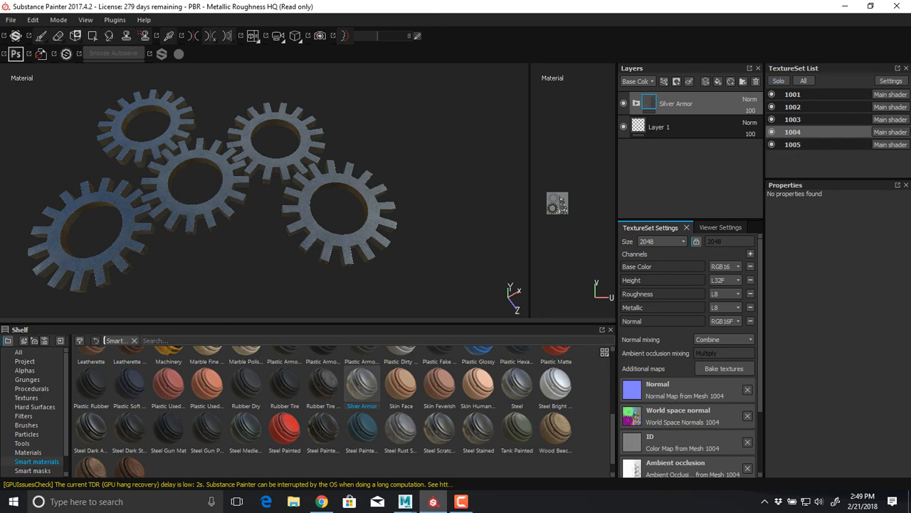
# Add a new paint layer above Silver Armor in texture set 1004, and toggle that set's visibility and isolation
pyautogui.click(705, 81)
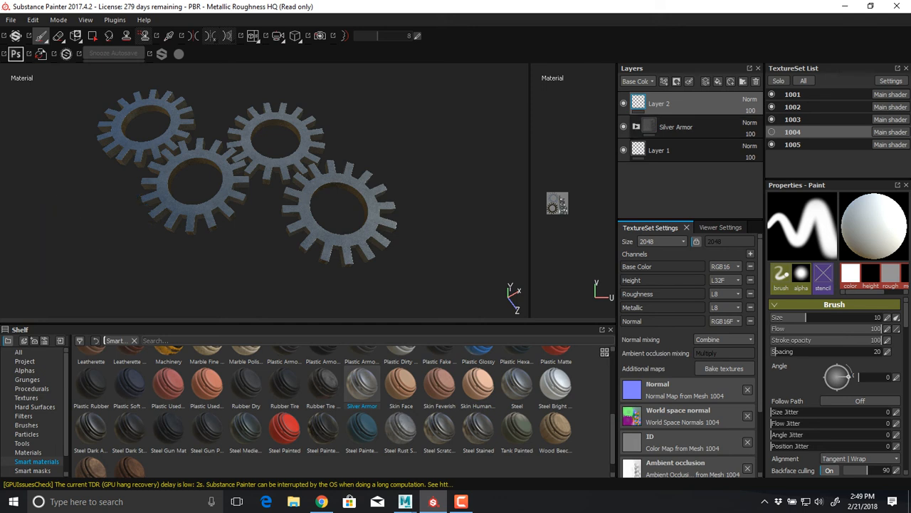
pyautogui.click(771, 132)
pyautogui.click(772, 132)
pyautogui.click(772, 132)
pyautogui.click(771, 132)
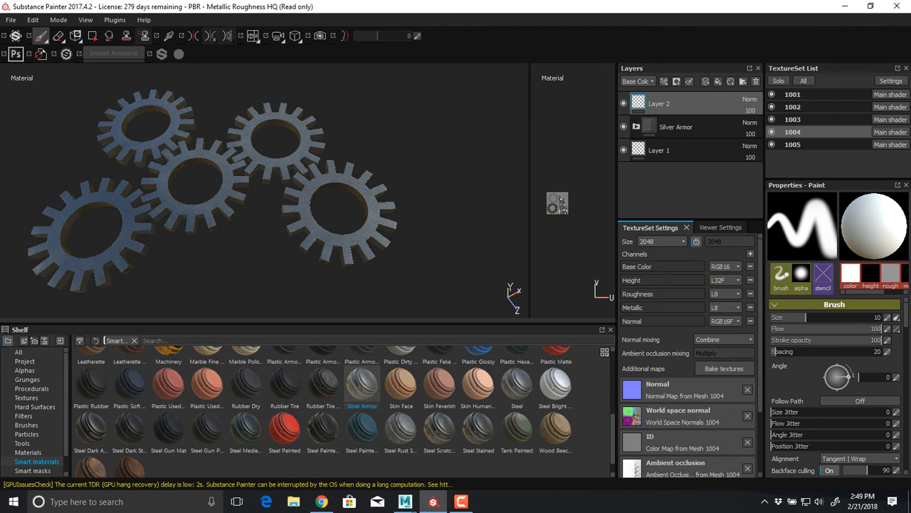
pyautogui.click(772, 131)
pyautogui.click(772, 132)
pyautogui.hotkey('alt', 'q')
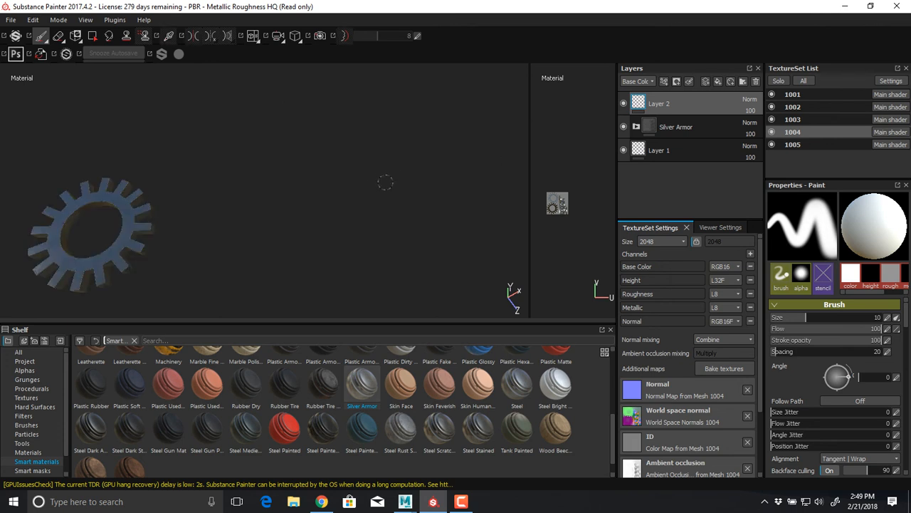
pyautogui.hotkey('alt', 'q')
# Try painting a white brush stroke across the face of the 1004 gear on Layer 2, then undo it
pyautogui.keyDown('alt'); pyautogui.moveTo(177, 226); pyautogui.dragTo(468, 204, button='middle'); pyautogui.keyUp('alt')
pyautogui.keyDown('alt'); pyautogui.moveTo(469, 204); pyautogui.dragTo(576, 191, button='right'); pyautogui.keyUp('alt')
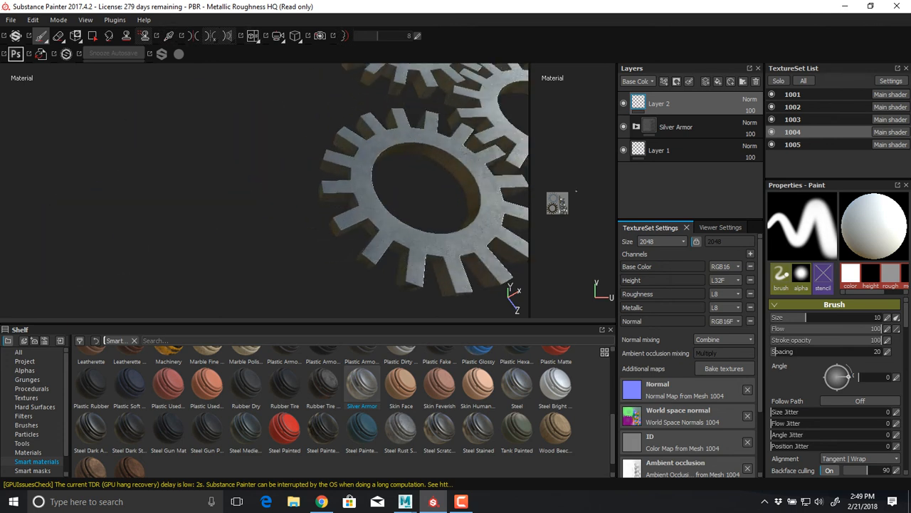
pyautogui.keyDown('alt'); pyautogui.moveTo(344, 222); pyautogui.dragTo(247, 220, button='middle'); pyautogui.keyUp('alt')
pyautogui.moveTo(244, 218)
pyautogui.mouseDown()
pyautogui.moveTo(268, 210)
pyautogui.moveTo(287, 238)
pyautogui.moveTo(449, 218)
pyautogui.moveTo(426, 270)
pyautogui.moveTo(403, 146)
pyautogui.moveTo(383, 257)
pyautogui.moveTo(380, 249)
pyautogui.mouseUp()
pyautogui.keyDown('alt'); pyautogui.moveTo(380, 249); pyautogui.dragTo(191, 224, button='middle'); pyautogui.keyUp('alt')
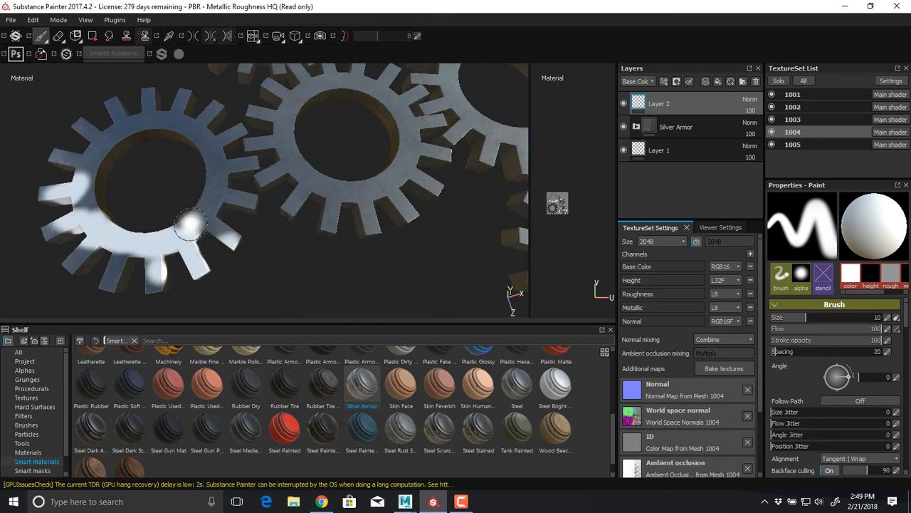
pyautogui.hotkey('ctrl', 'z')
# Examine the Silver Armor finish on the whole gear assembly from above and at low angles
pyautogui.scroll(-3, 487, 233)
pyautogui.moveTo(487, 233)
pyautogui.keyDown('alt'); pyautogui.mouseDown(button='middle')
pyautogui.moveTo(307, 250)
pyautogui.moveTo(374, 236)
pyautogui.mouseUp(button='middle'); pyautogui.keyUp('alt')
pyautogui.scroll(-3, 307, 250)
pyautogui.moveTo(342, 229)
pyautogui.keyDown('alt'); pyautogui.mouseDown()
pyautogui.moveTo(331, 239)
pyautogui.moveTo(351, 221)
pyautogui.mouseUp(); pyautogui.keyUp('alt')
pyautogui.keyDown('alt'); pyautogui.moveTo(352, 222); pyautogui.dragTo(383, 256, button='middle'); pyautogui.keyUp('alt')
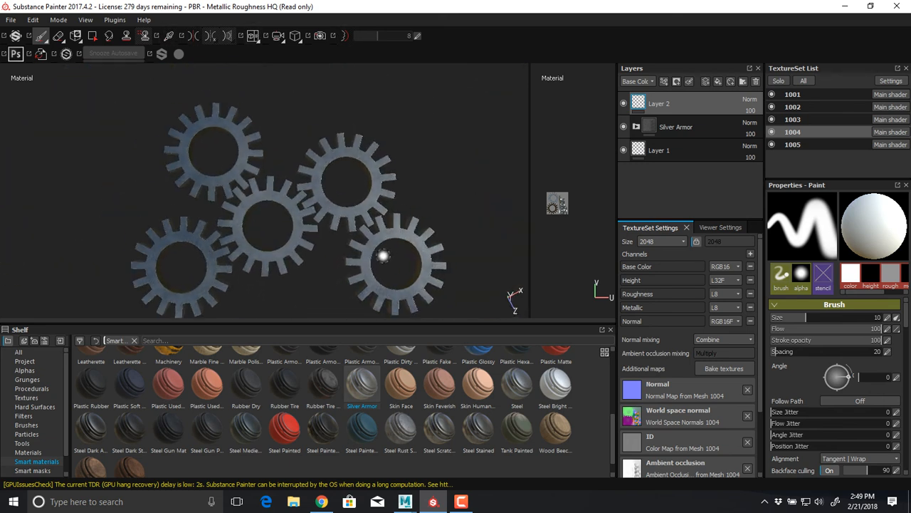
pyautogui.keyDown('alt'); pyautogui.moveTo(383, 255); pyautogui.dragTo(372, 250); pyautogui.keyUp('alt')
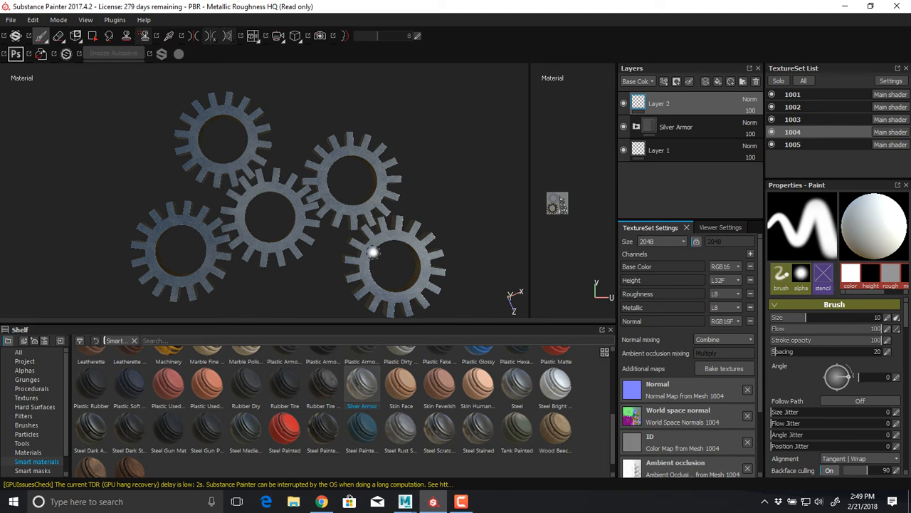
pyautogui.keyDown('alt'); pyautogui.moveTo(183, 210); pyautogui.dragTo(233, 262, button='right'); pyautogui.keyUp('alt')
pyautogui.keyDown('alt'); pyautogui.moveTo(233, 262); pyautogui.dragTo(228, 206, button='middle'); pyautogui.keyUp('alt')
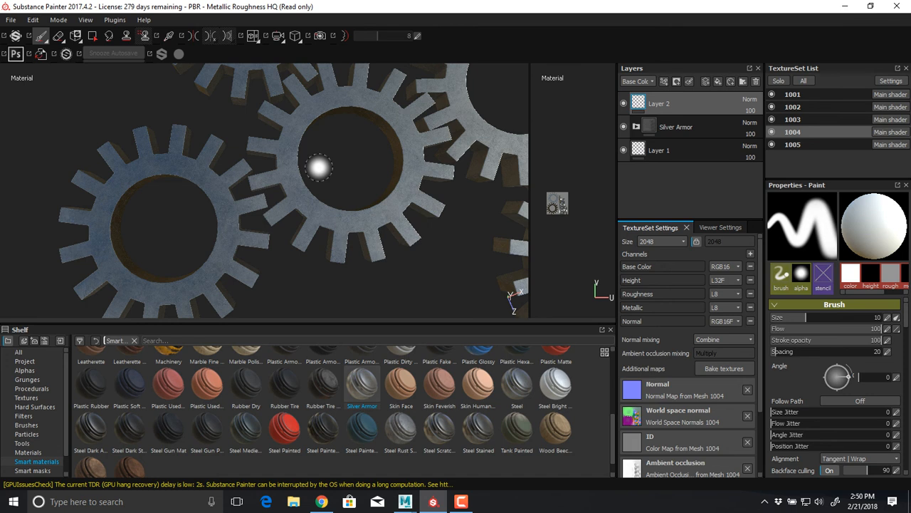
pyautogui.keyDown('alt'); pyautogui.moveTo(315, 173); pyautogui.dragTo(308, 138); pyautogui.keyUp('alt')
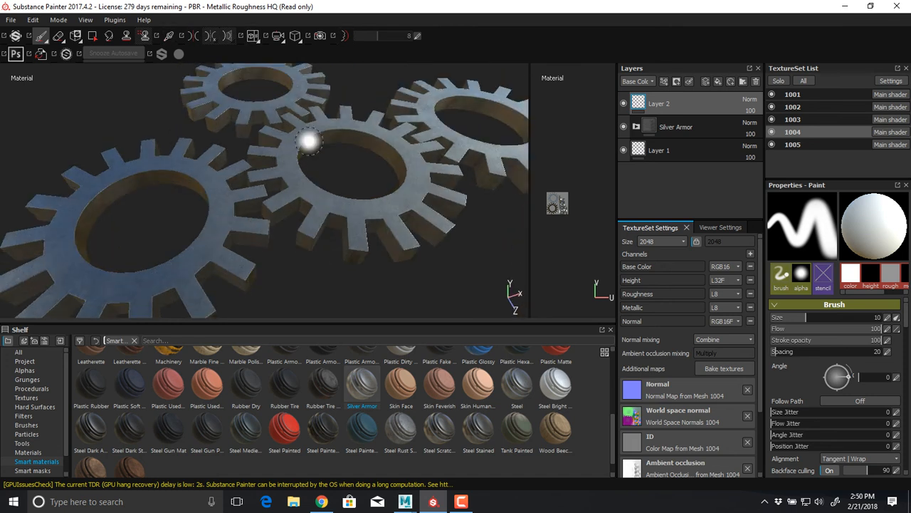
pyautogui.moveTo(328, 186)
pyautogui.keyDown('alt'); pyautogui.mouseDown()
pyautogui.moveTo(322, 128)
pyautogui.moveTo(339, 156)
pyautogui.mouseUp(); pyautogui.keyUp('alt')
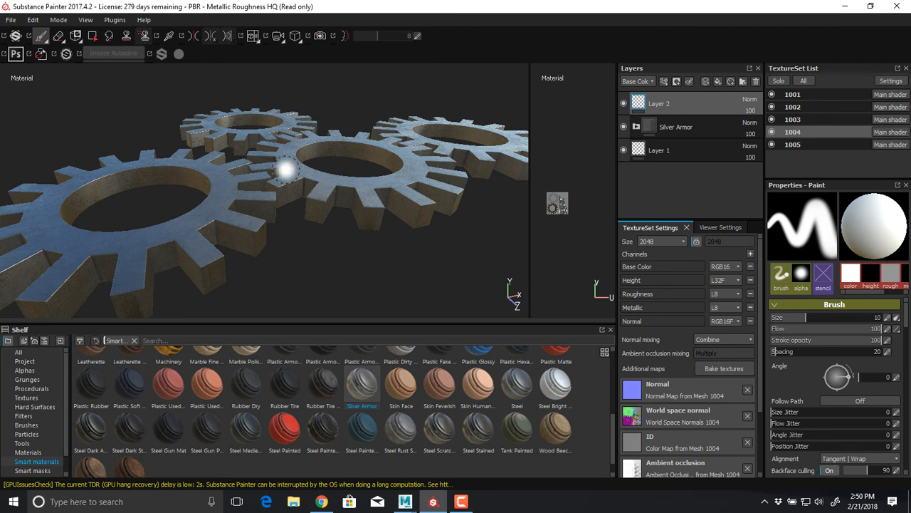
pyautogui.moveTo(284, 167)
pyautogui.keyDown('alt'); pyautogui.mouseDown()
pyautogui.moveTo(288, 193)
pyautogui.moveTo(288, 157)
pyautogui.moveTo(296, 207)
pyautogui.moveTo(293, 191)
pyautogui.moveTo(204, 198)
pyautogui.mouseUp(); pyautogui.keyUp('alt')
# Switch to Maya and close the UV Editor to reveal the gear scene
pyautogui.hotkey('alt', 'Tab')
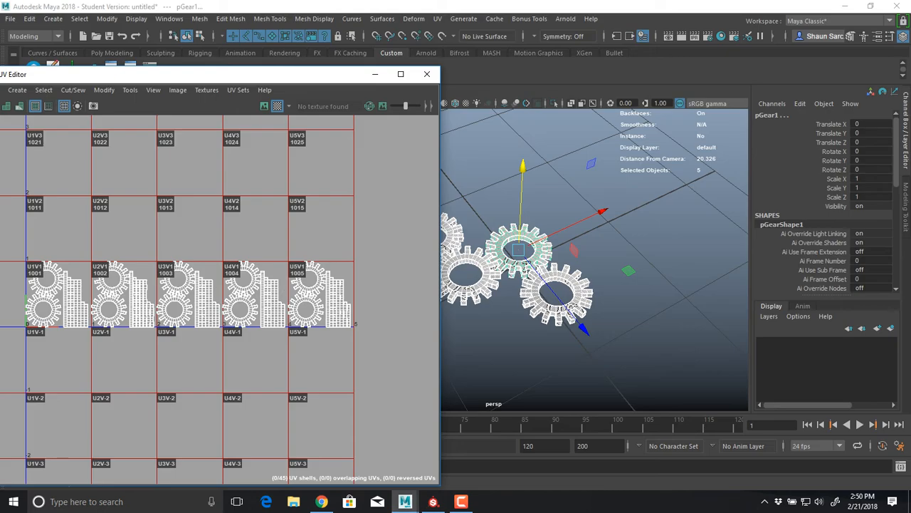
pyautogui.keyDown('alt'); pyautogui.moveTo(541, 285); pyautogui.dragTo(631, 278, button='middle'); pyautogui.keyUp('alt')
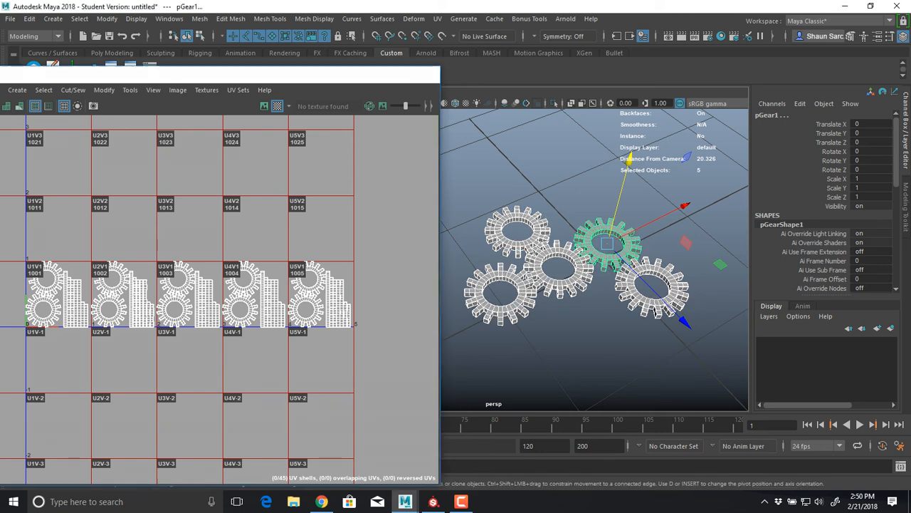
pyautogui.click(427, 74)
# Duplicate pGear3 and scale the copy to about 0.419 in X and Z
pyautogui.click(69, 195)
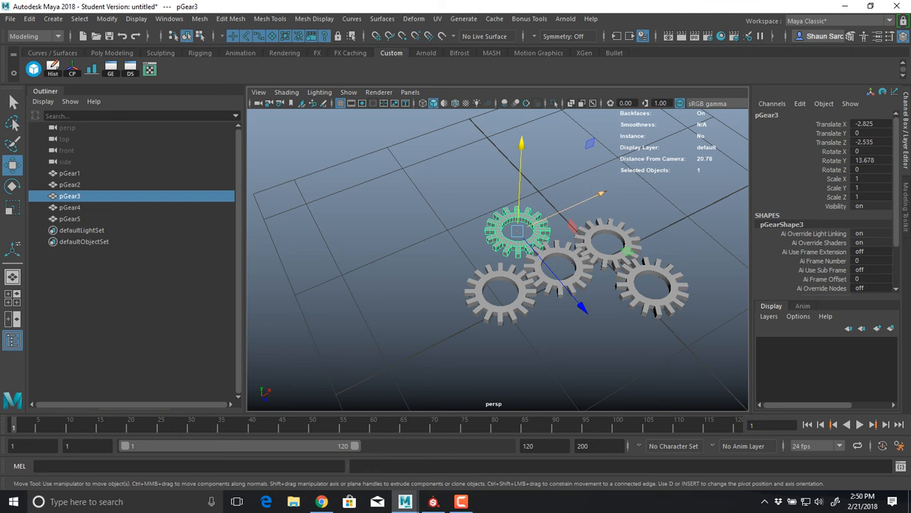
pyautogui.hotkey('ctrl', 'd')
pyautogui.press('r')
pyautogui.moveTo(627, 231); pyautogui.dragTo(563, 230)
# Move the small gear between the larger gears, to about X -1.301 and Z -1.443, and display it with texture maps
pyautogui.press('w')
pyautogui.moveTo(601, 193); pyautogui.dragTo(640, 175)
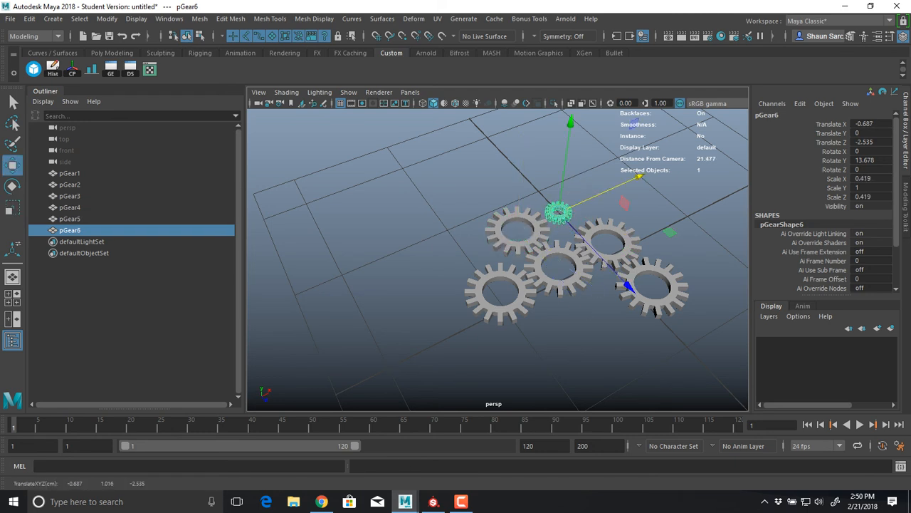
pyautogui.moveTo(629, 286); pyautogui.dragTo(645, 305)
pyautogui.moveTo(653, 192); pyautogui.dragTo(643, 196)
pyautogui.press('f')
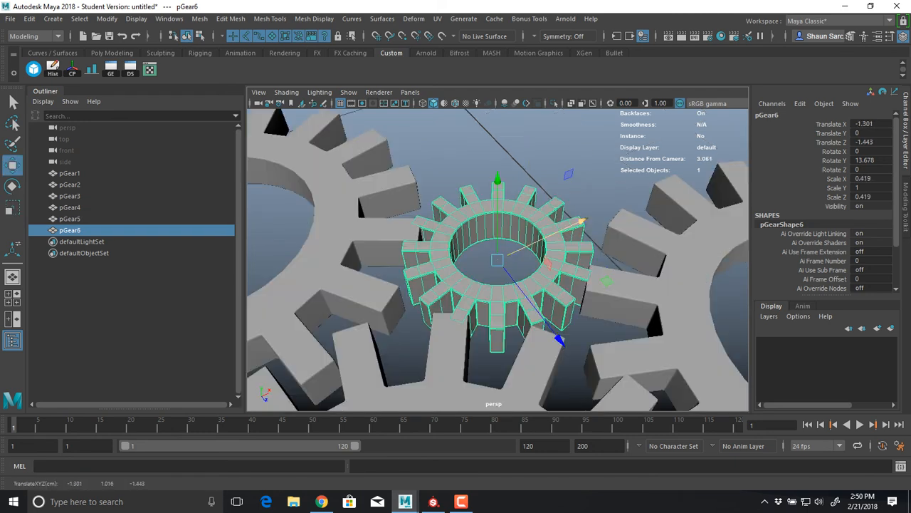
pyautogui.press('6')
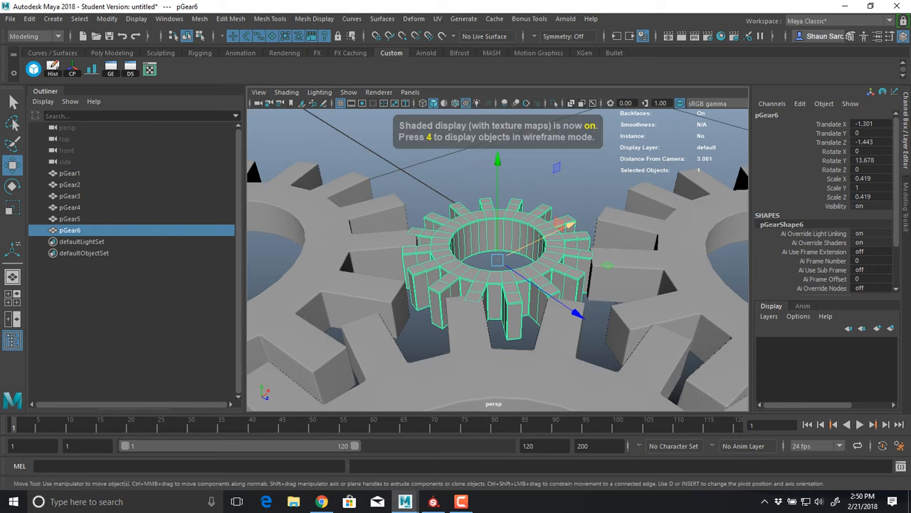
# Open the UV Editor for the small gear, select all its UVs in tile 1003, and move the editor clear of the Outliner
pyautogui.click(438, 19)
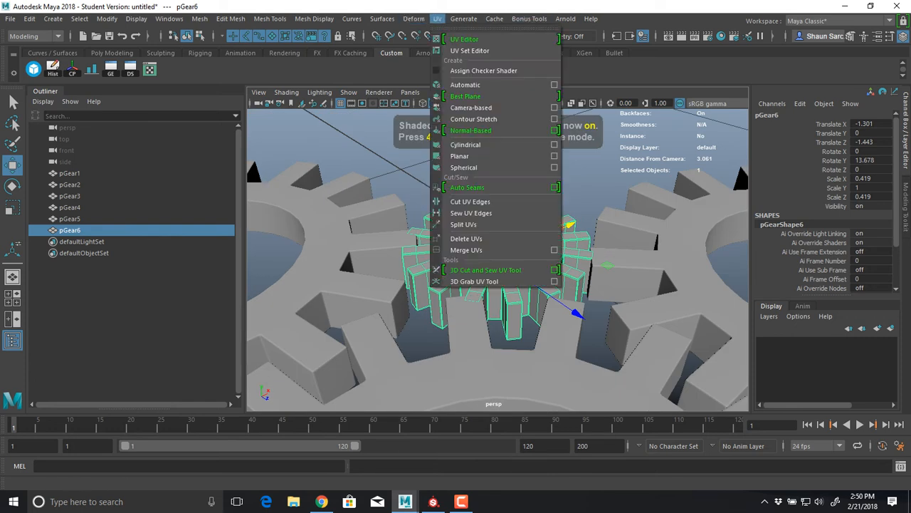
pyautogui.click(457, 39)
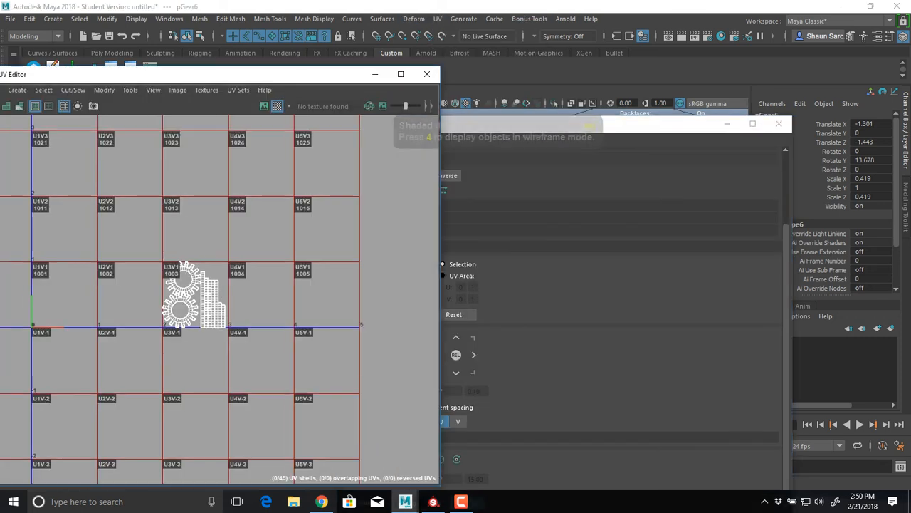
pyautogui.moveTo(228, 219); pyautogui.dragTo(182, 204, button='right')
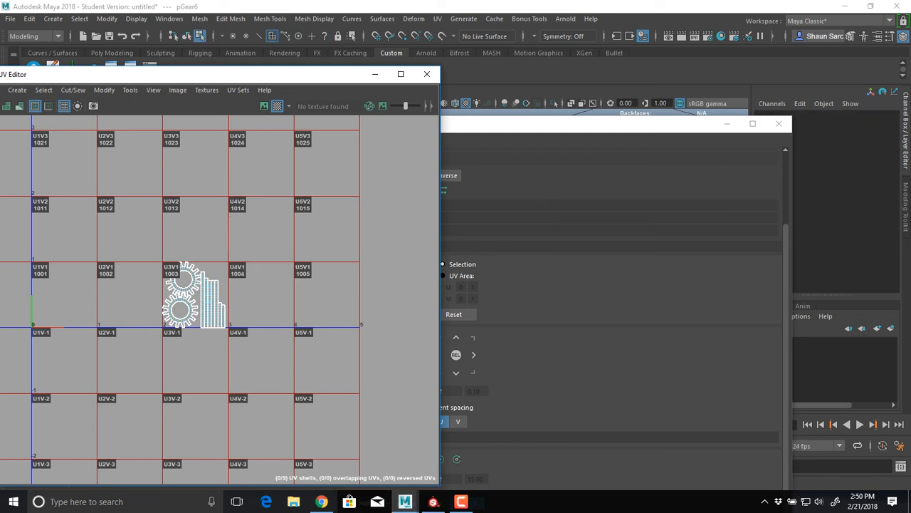
pyautogui.moveTo(158, 204); pyautogui.dragTo(277, 345)
pyautogui.moveTo(178, 74); pyautogui.dragTo(626, 75)
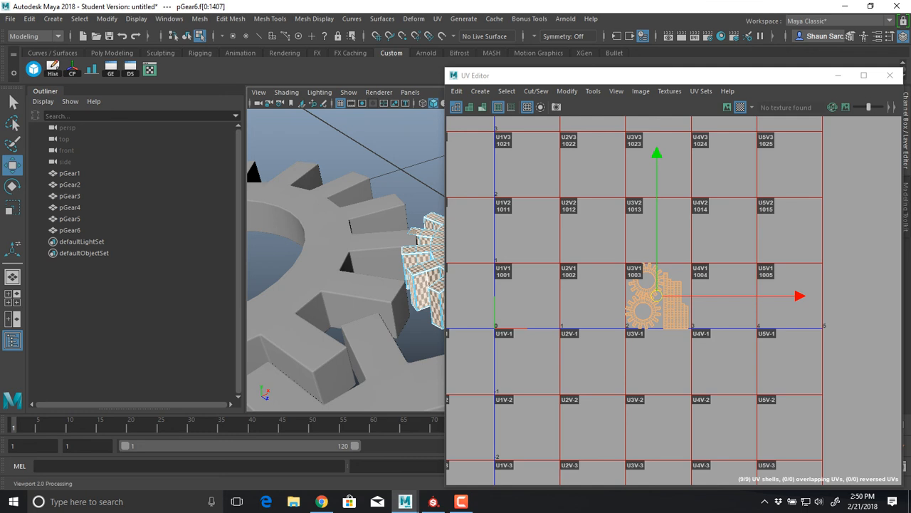
# Compare the checker pattern size on pGear3 and the small pGear6 where their teeth mesh
pyautogui.keyDown('alt'); pyautogui.moveTo(440, 291); pyautogui.dragTo(426, 301); pyautogui.keyUp('alt')
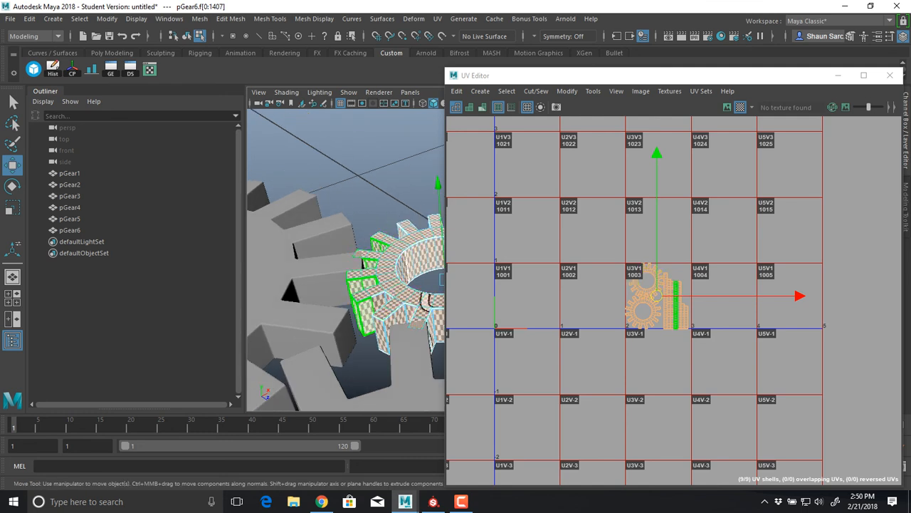
pyautogui.click(325, 242)
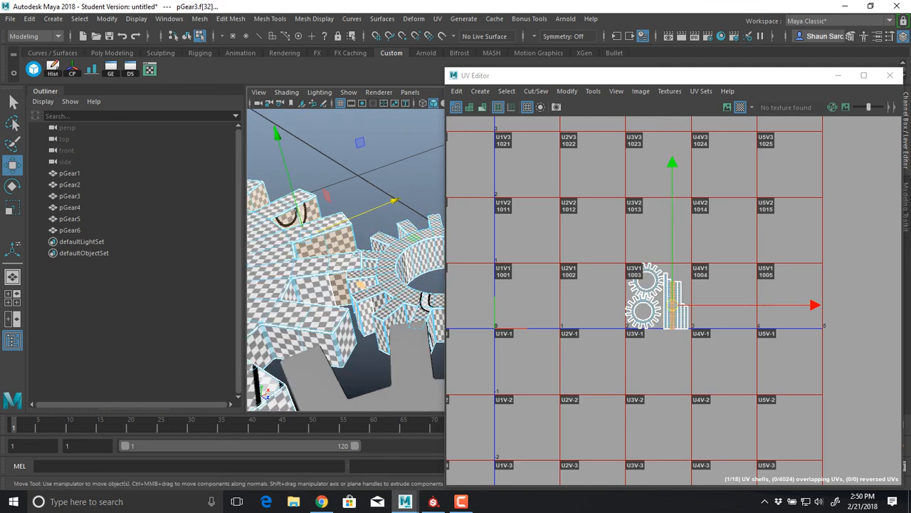
pyautogui.press('F8')
pyautogui.keyDown('shift'); pyautogui.click(385, 288); pyautogui.keyUp('shift')
pyautogui.scroll(5, 385, 289)
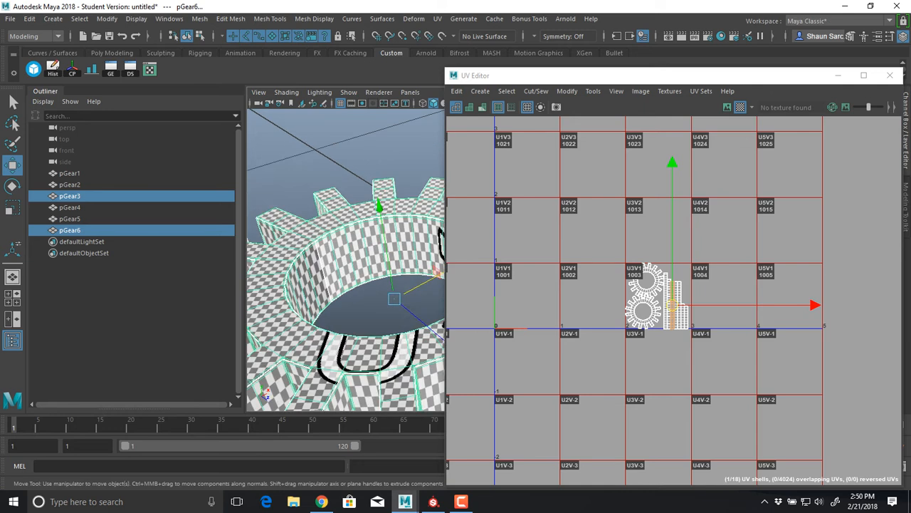
pyautogui.keyDown('alt'); pyautogui.moveTo(327, 299); pyautogui.dragTo(420, 285, button='middle'); pyautogui.keyUp('alt')
pyautogui.scroll(2, 399, 284)
pyautogui.keyDown('alt'); pyautogui.moveTo(356, 242); pyautogui.dragTo(331, 314); pyautogui.keyUp('alt')
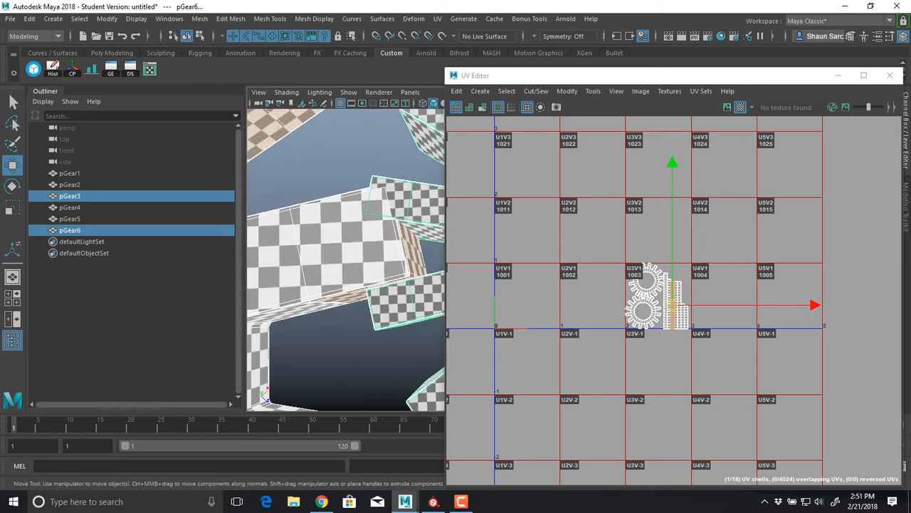
pyautogui.keyDown('alt'); pyautogui.moveTo(370, 285); pyautogui.dragTo(335, 289); pyautogui.keyUp('alt')
# Shrink all of pGear6's UV shells together and move them up from tile 1003 into the empty tile 1013
pyautogui.click(385, 292)
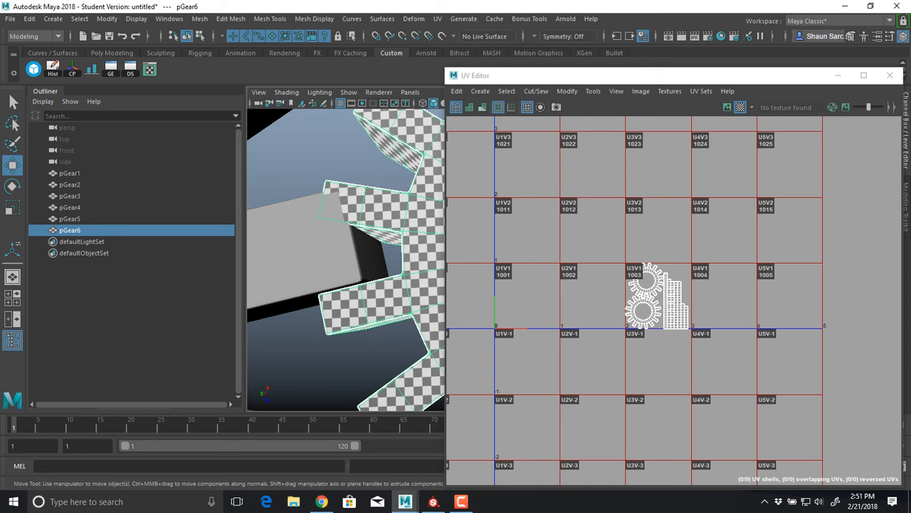
pyautogui.moveTo(526, 258); pyautogui.dragTo(499, 242, button='right')
pyautogui.moveTo(560, 228); pyautogui.dragTo(758, 396)
pyautogui.press('r')
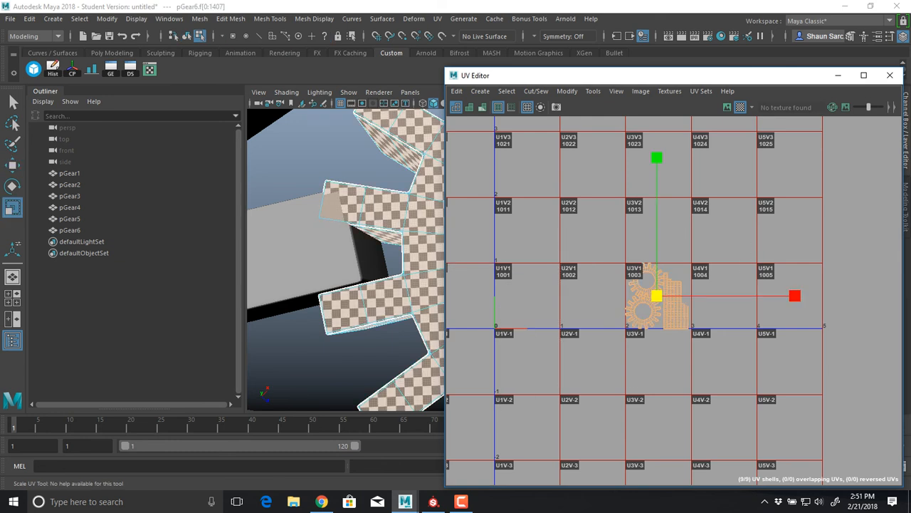
pyautogui.moveTo(657, 296); pyautogui.dragTo(609, 296)
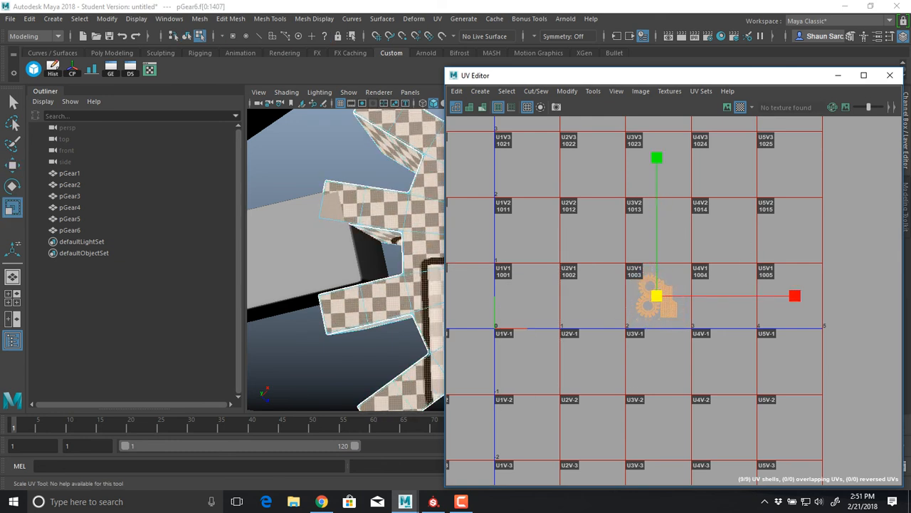
pyautogui.press('w')
pyautogui.moveTo(656, 157); pyautogui.dragTo(656, 97)
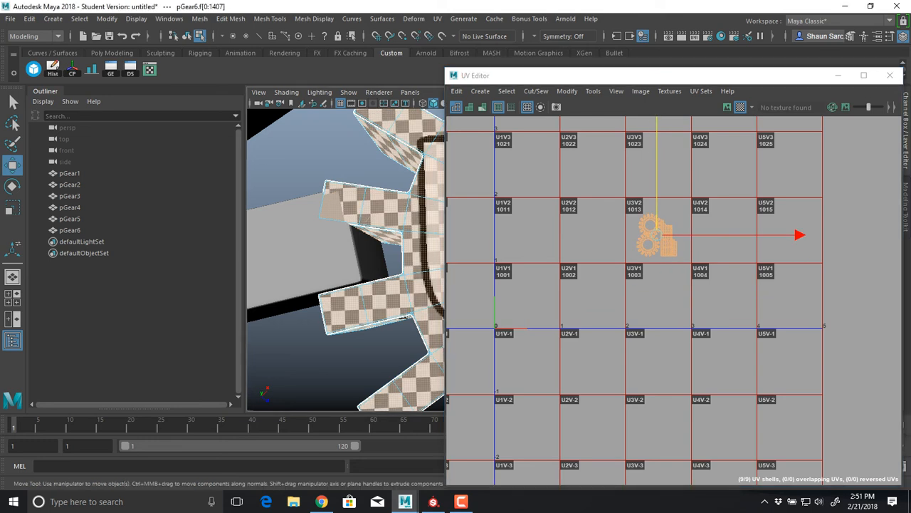
# Display pGear3 alongside pGear6, shrink pGear6's UVs further to match its checker size, and place them in the lower-left quarter of tile 1013
pyautogui.press('F8')
pyautogui.keyDown('shift'); pyautogui.click(314, 243); pyautogui.keyUp('shift')
pyautogui.press('r')
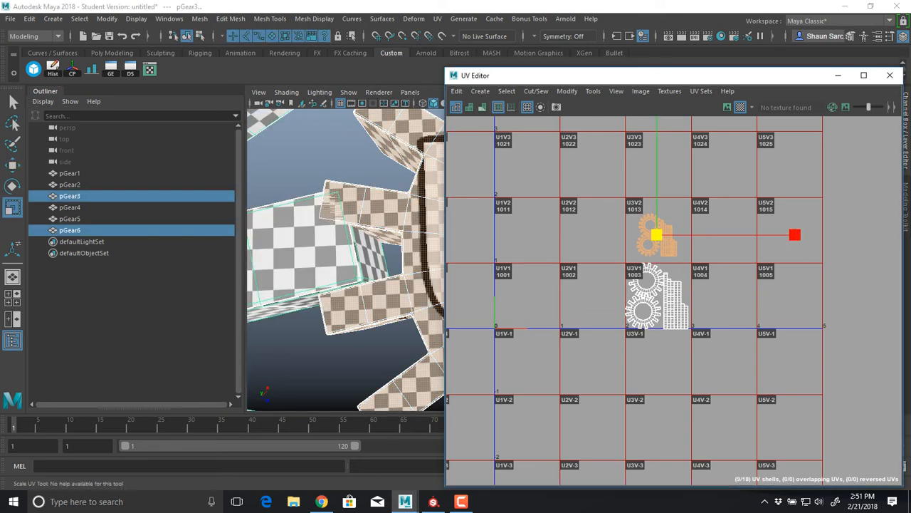
pyautogui.moveTo(797, 234); pyautogui.dragTo(759, 235)
pyautogui.press('w')
pyautogui.moveTo(656, 235); pyautogui.dragTo(641, 245)
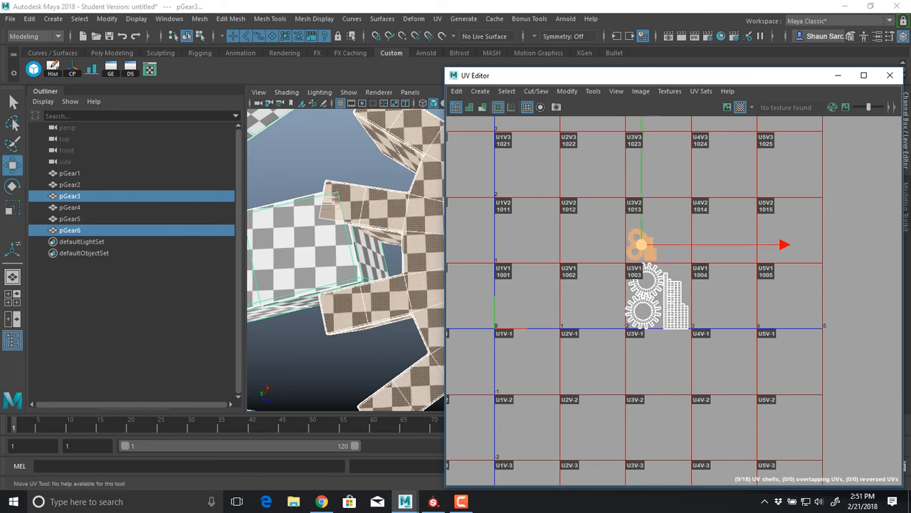
pyautogui.press('r')
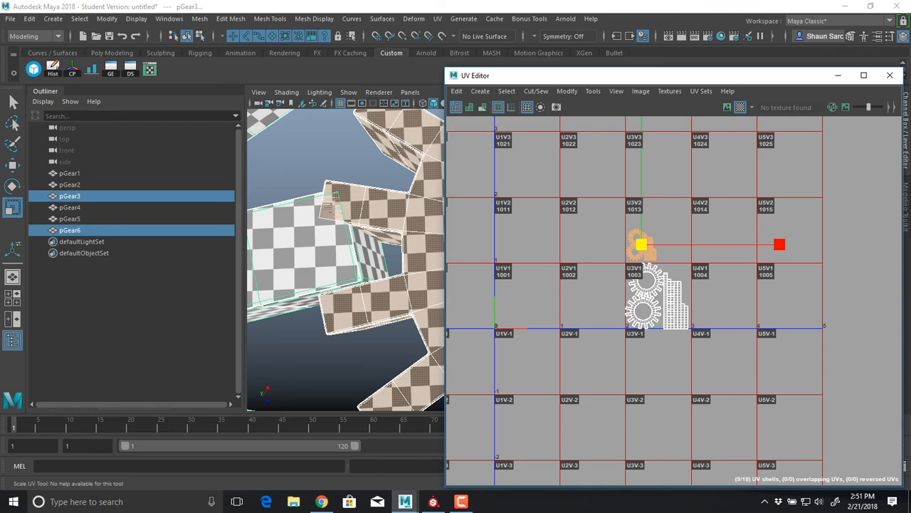
pyautogui.moveTo(779, 244)
pyautogui.mouseDown()
pyautogui.moveTo(768, 244)
pyautogui.moveTo(780, 245)
pyautogui.mouseUp()
pyautogui.press('w')
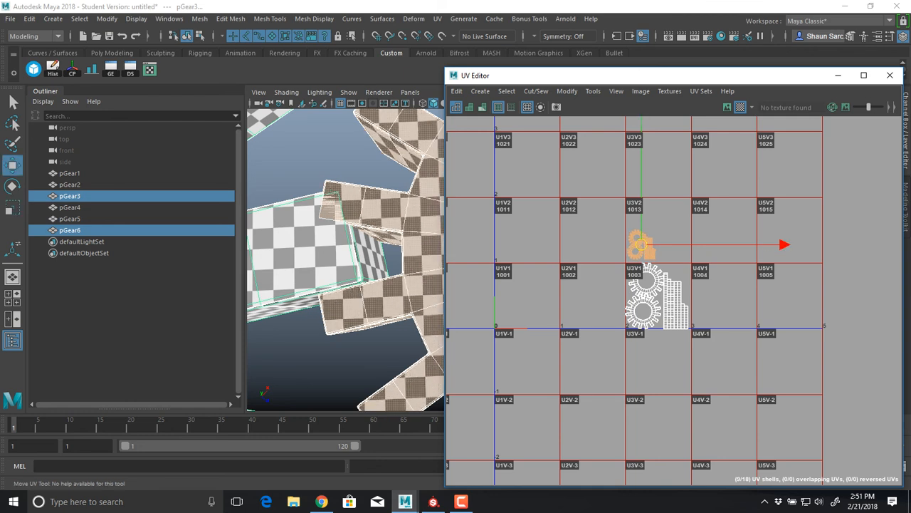
# Move the UV Editor clear of the viewport and inspect the checker size across the large and small gears
pyautogui.moveTo(514, 76); pyautogui.dragTo(747, 99)
pyautogui.keyDown('alt'); pyautogui.moveTo(491, 285); pyautogui.dragTo(513, 214); pyautogui.keyUp('alt')
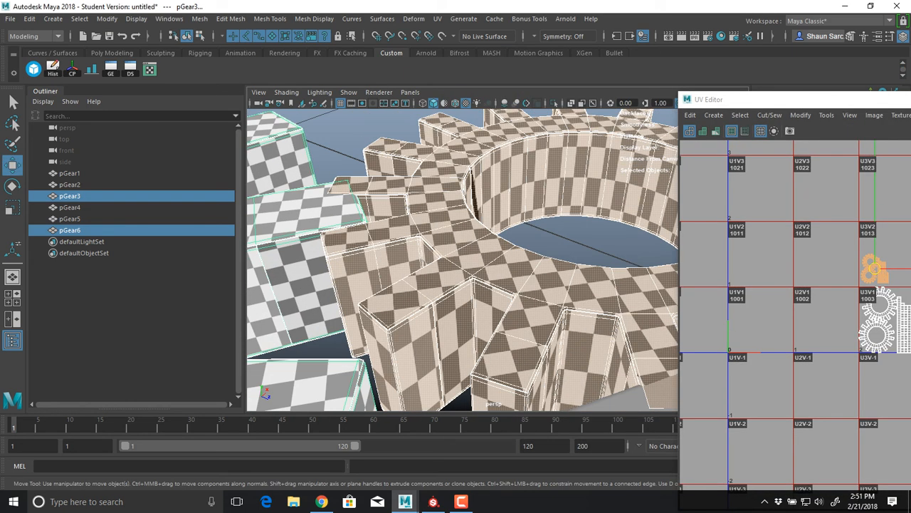
pyautogui.keyDown('alt'); pyautogui.moveTo(371, 249); pyautogui.dragTo(570, 252, button='middle'); pyautogui.keyUp('alt')
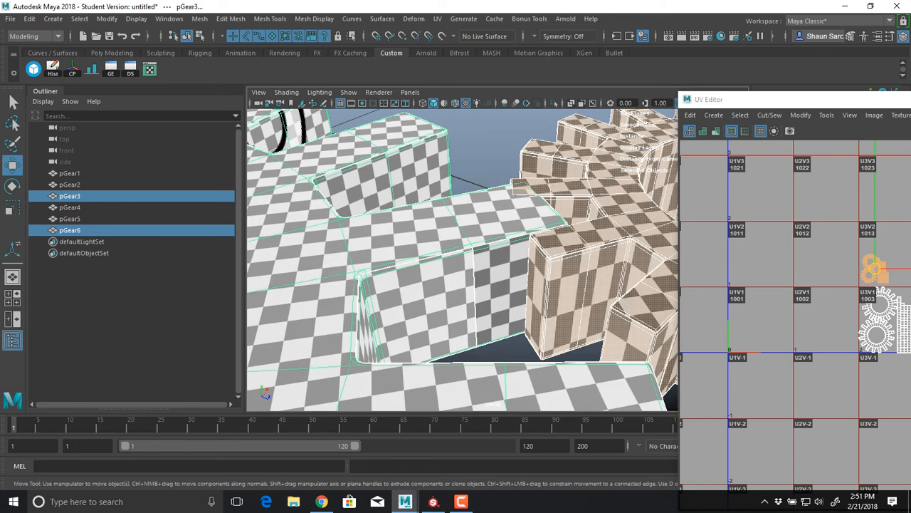
pyautogui.keyDown('alt'); pyautogui.moveTo(569, 250); pyautogui.dragTo(313, 267, button='middle'); pyautogui.keyUp('alt')
pyautogui.keyDown('alt'); pyautogui.moveTo(441, 242); pyautogui.dragTo(406, 284); pyautogui.keyUp('alt')
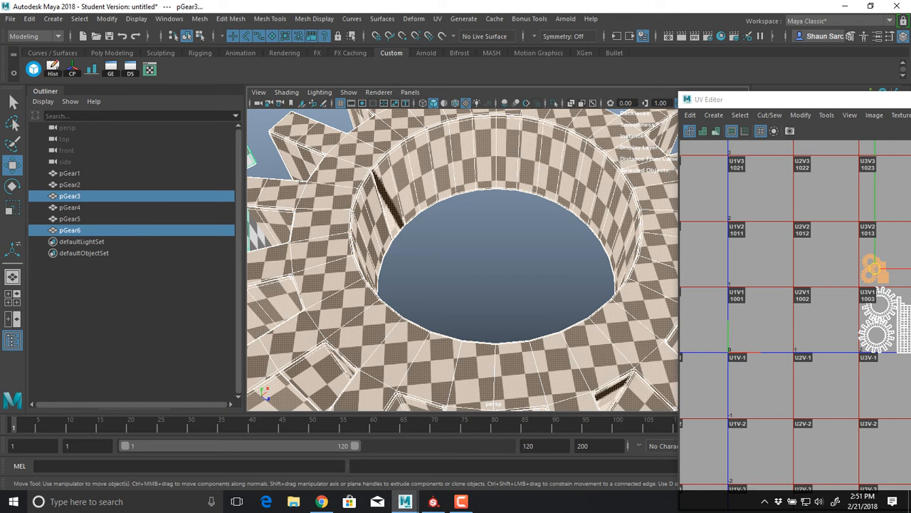
# Duplicate the small gear pGear6 and move the copy behind the original, clear of the other gears
pyautogui.click(441, 356)
pyautogui.keyDown('alt'); pyautogui.moveTo(463, 284); pyautogui.dragTo(341, 285, button='right'); pyautogui.keyUp('alt')
pyautogui.keyDown('alt'); pyautogui.moveTo(456, 270); pyautogui.dragTo(373, 275, button='middle'); pyautogui.keyUp('alt')
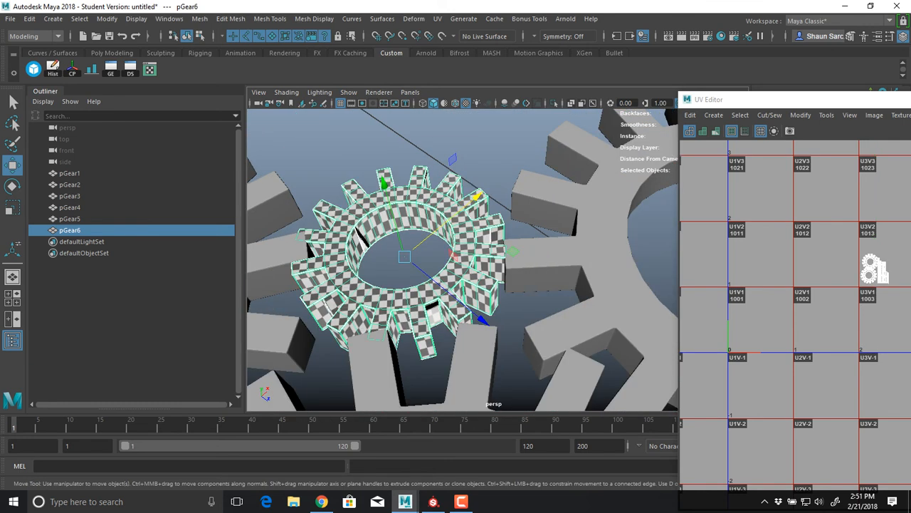
pyautogui.hotkey('ctrl', 'd')
pyautogui.moveTo(405, 256); pyautogui.dragTo(472, 60)
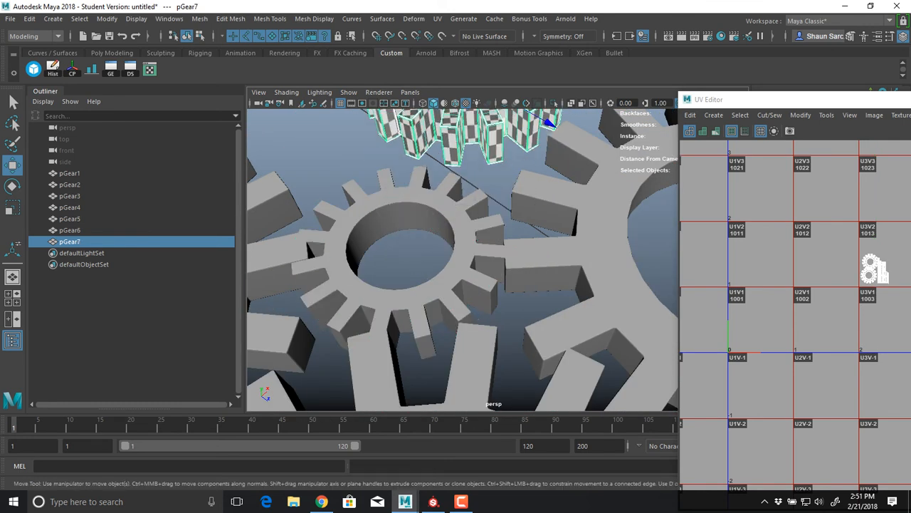
# Select all UVs of the copied gear and shift them horizontally into the lower-right quarter of tile 1013
pyautogui.keyDown('alt'); pyautogui.moveTo(877, 270); pyautogui.dragTo(744, 281, button='middle'); pyautogui.keyUp('alt')
pyautogui.moveTo(744, 280); pyautogui.dragTo(787, 281, button='right')
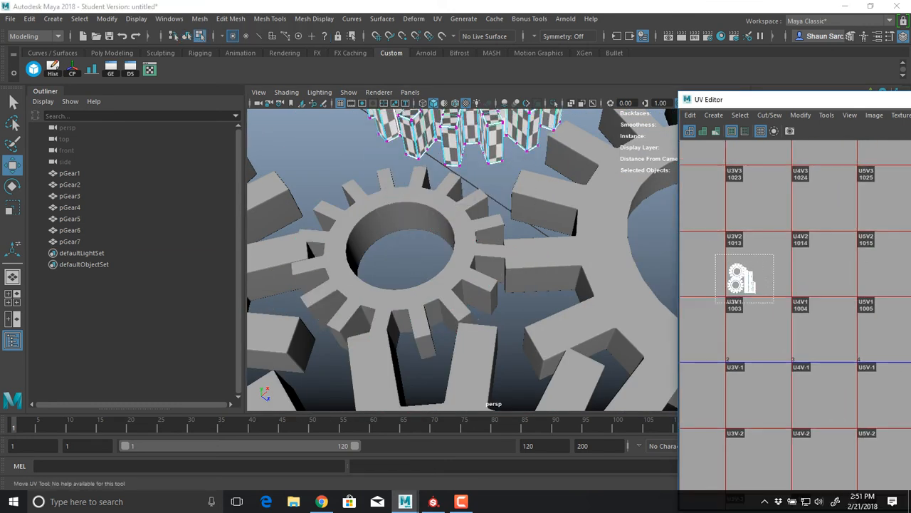
pyautogui.moveTo(774, 302); pyautogui.dragTo(775, 304)
pyautogui.moveTo(746, 285); pyautogui.dragTo(746, 318, button='right')
pyautogui.moveTo(702, 254); pyautogui.dragTo(766, 314)
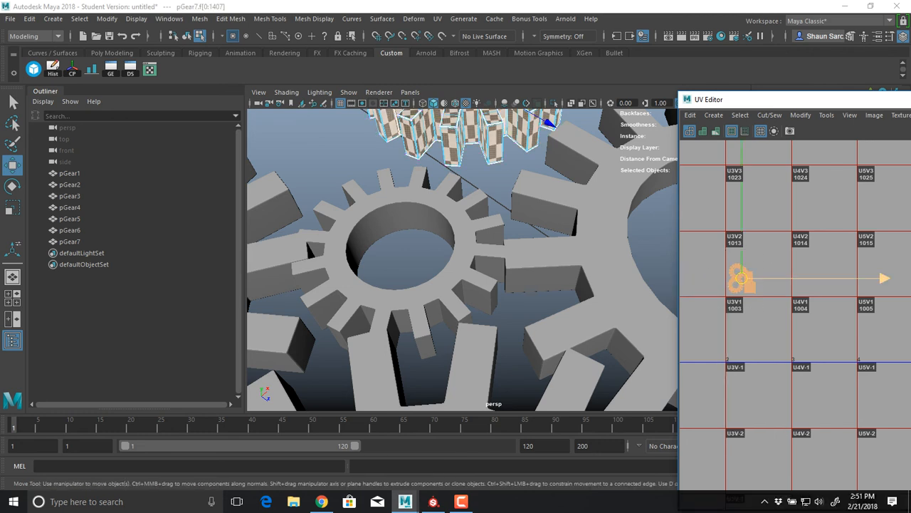
pyautogui.moveTo(740, 279); pyautogui.dragTo(772, 279)
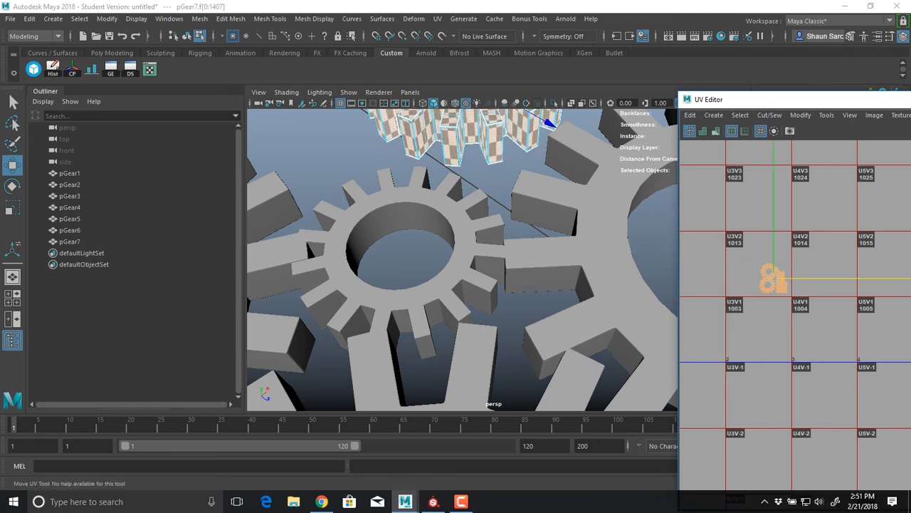
# Select both small gears, duplicate them together, and move the two copies away behind the larger gears
pyautogui.keyDown('alt'); pyautogui.moveTo(466, 232); pyautogui.dragTo(463, 272, button='middle'); pyautogui.keyUp('alt')
pyautogui.moveTo(462, 278); pyautogui.dragTo(463, 311, button='right')
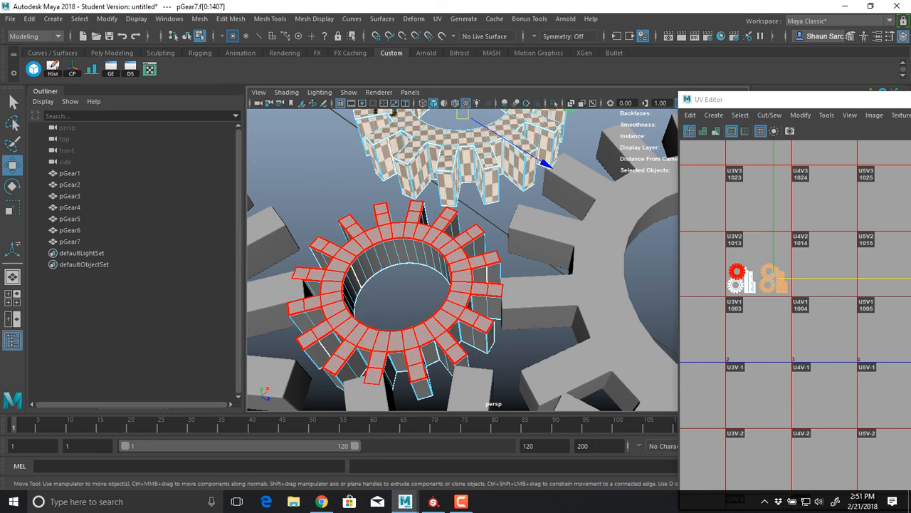
pyautogui.moveTo(461, 283); pyautogui.dragTo(461, 249, button='right')
pyautogui.click(461, 279)
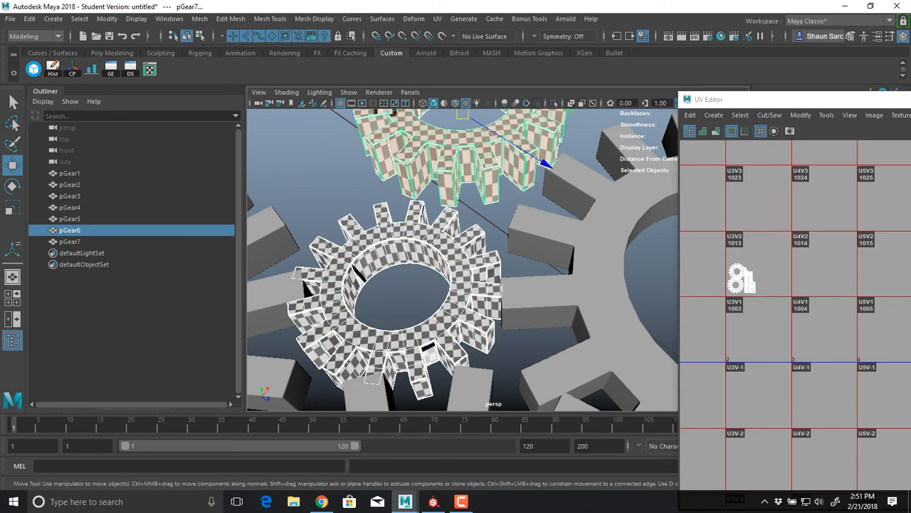
pyautogui.keyDown('shift'); pyautogui.click(464, 158); pyautogui.keyUp('shift')
pyautogui.scroll(-6, 464, 213)
pyautogui.keyDown('alt'); pyautogui.moveTo(464, 214); pyautogui.dragTo(457, 224, button='middle'); pyautogui.keyUp('alt')
pyautogui.hotkey('ctrl', 'd')
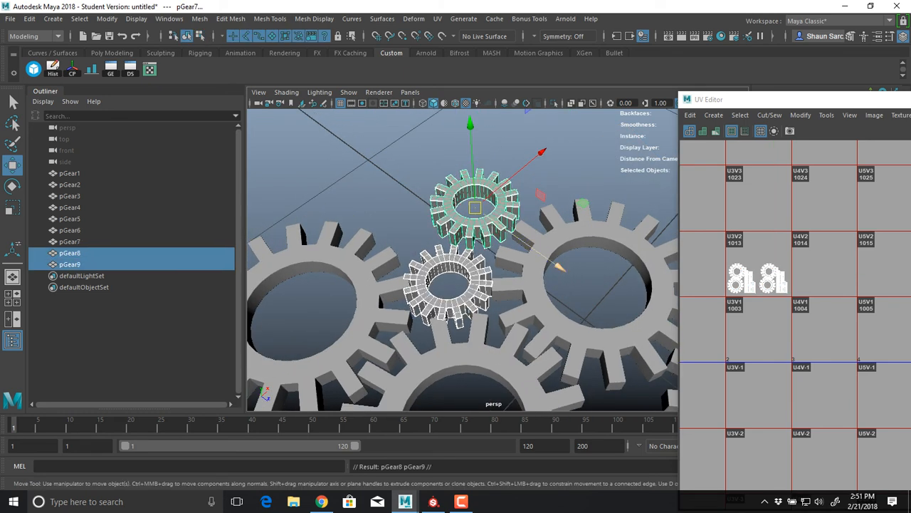
pyautogui.moveTo(549, 258); pyautogui.dragTo(434, 177)
# Select all UV shells of the two new copies and move them into the upper half of tile 1013
pyautogui.rightClick(756, 257)
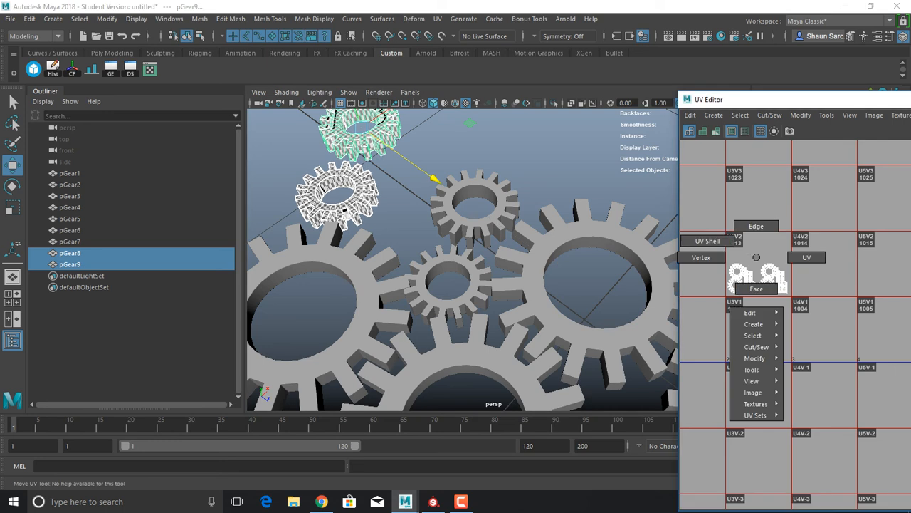
pyautogui.moveTo(756, 257); pyautogui.dragTo(735, 250, button='right')
pyautogui.moveTo(840, 235); pyautogui.dragTo(718, 305)
pyautogui.moveTo(758, 262); pyautogui.dragTo(758, 233)
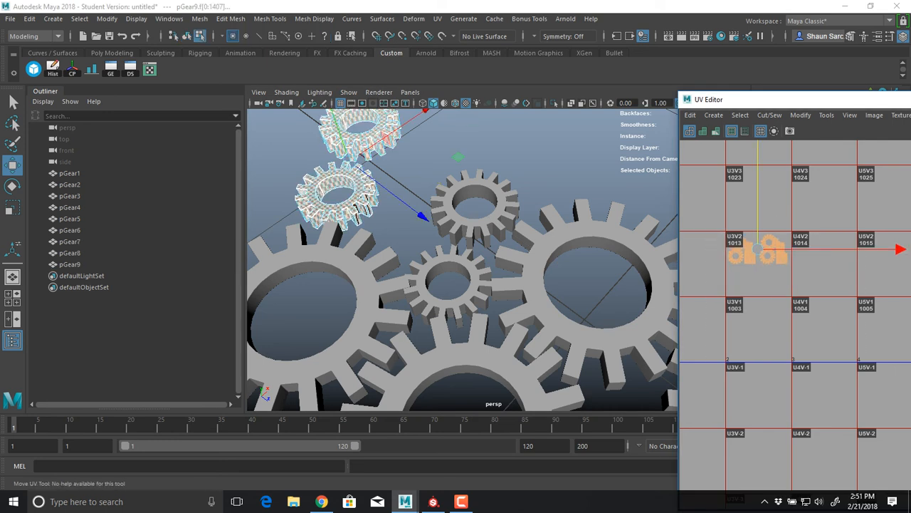
# Select all nine gears in the scene, pGear1 through pGear9, to show their UVs together
pyautogui.moveTo(340, 184); pyautogui.dragTo(370, 153, button='right')
pyautogui.moveTo(295, 144); pyautogui.dragTo(501, 348)
pyautogui.keyDown('alt'); pyautogui.moveTo(464, 309); pyautogui.dragTo(511, 272); pyautogui.keyUp('alt')
pyautogui.scroll(-5, 370, 249)
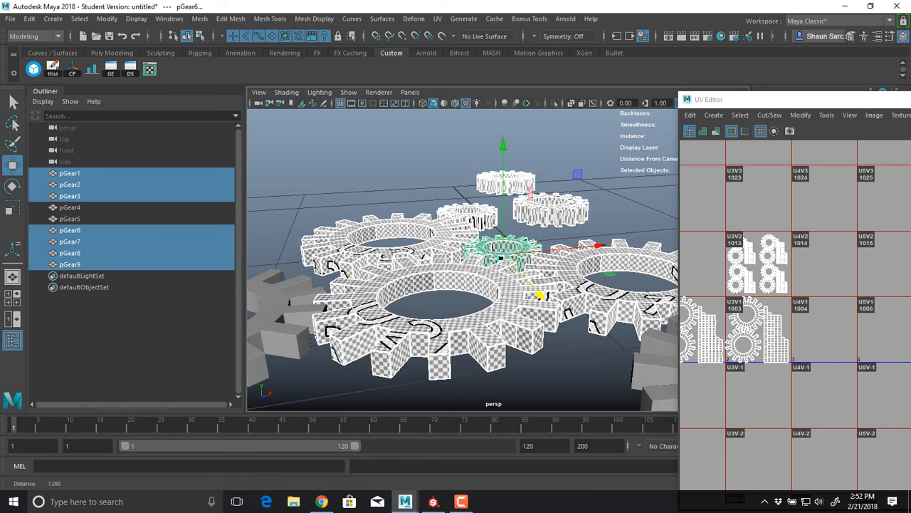
pyautogui.keyDown('shift'); pyautogui.moveTo(307, 244); pyautogui.dragTo(612, 335); pyautogui.keyUp('shift')
pyautogui.moveTo(662, 350); pyautogui.dragTo(306, 146)
pyautogui.keyDown('alt'); pyautogui.moveTo(441, 249); pyautogui.dragTo(358, 238, button='middle'); pyautogui.keyUp('alt')
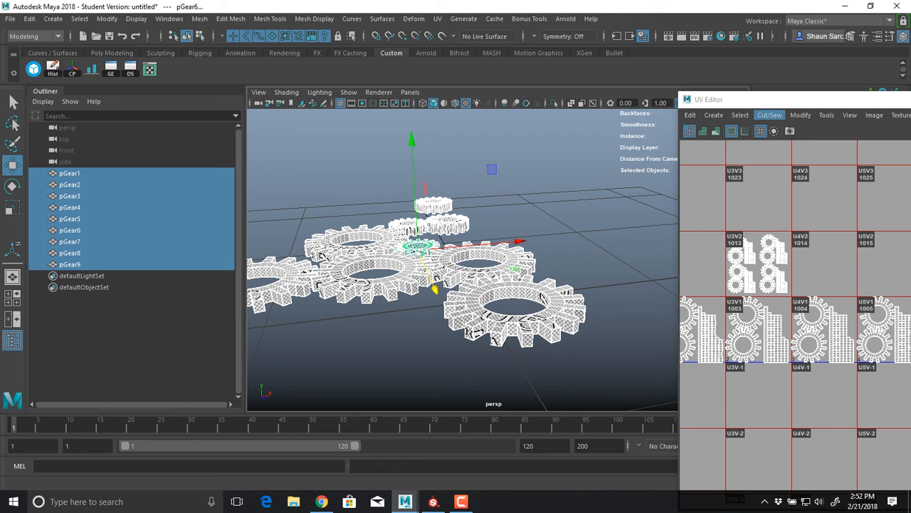
# Maximize the UV Editor and frame the UV layouts of all nine gears across their tiles
pyautogui.moveTo(768, 100); pyautogui.dragTo(555, 92)
pyautogui.doubleClick(555, 91)
pyautogui.keyDown('alt'); pyautogui.moveTo(271, 208); pyautogui.dragTo(587, 303, button='middle'); pyautogui.keyUp('alt')
pyautogui.scroll(-3, 653, 262)
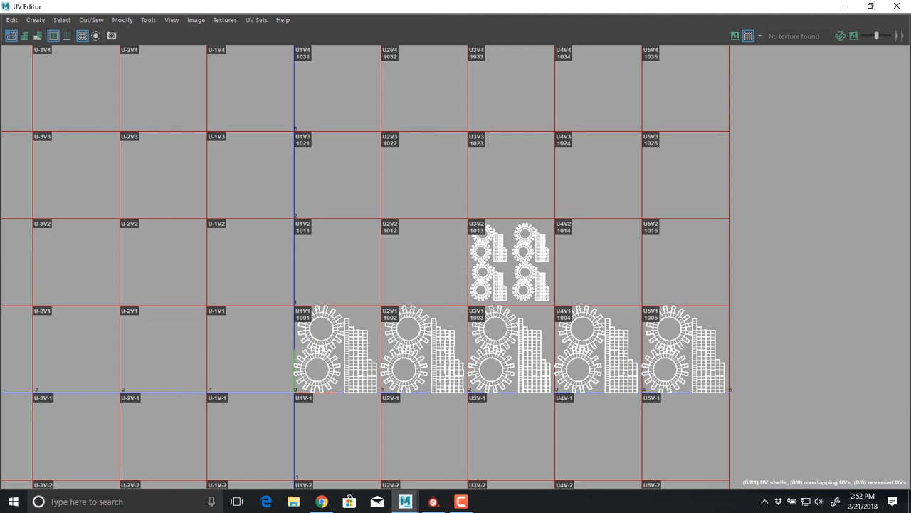
pyautogui.keyDown('alt'); pyautogui.moveTo(586, 303); pyautogui.dragTo(418, 362, button='middle'); pyautogui.keyUp('alt')
pyautogui.scroll(-2, 433, 330)
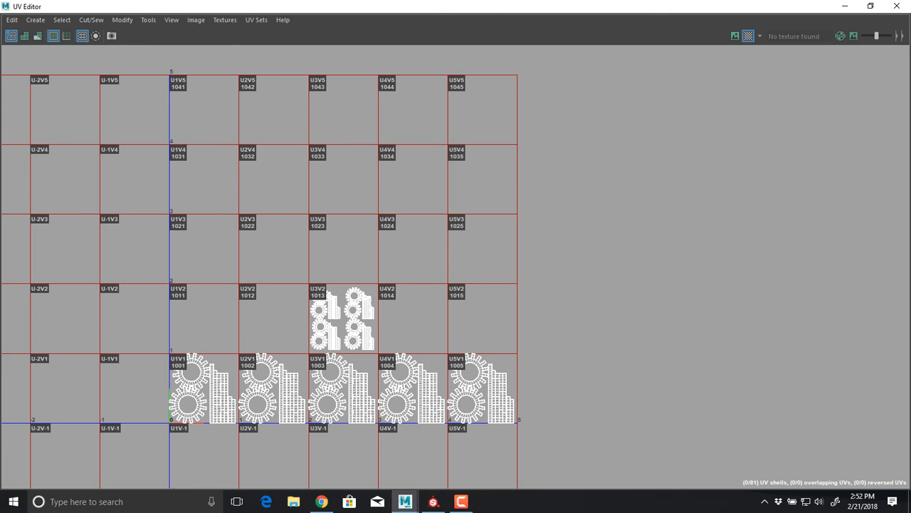
# Select the four small gears' UV shells in tile 1013 and move them horizontally to tile 1011
pyautogui.moveTo(324, 344); pyautogui.dragTo(287, 327, button='right')
pyautogui.moveTo(287, 253); pyautogui.dragTo(387, 342)
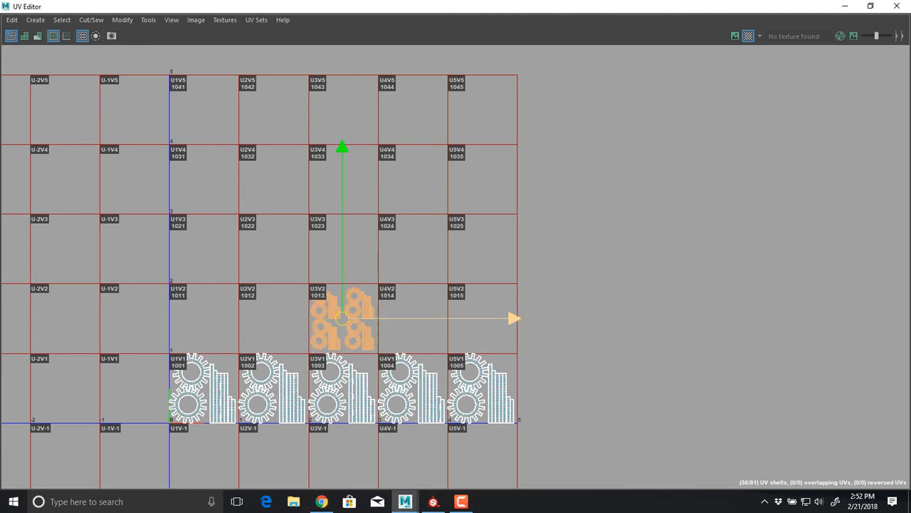
pyautogui.moveTo(516, 318); pyautogui.dragTo(378, 318)
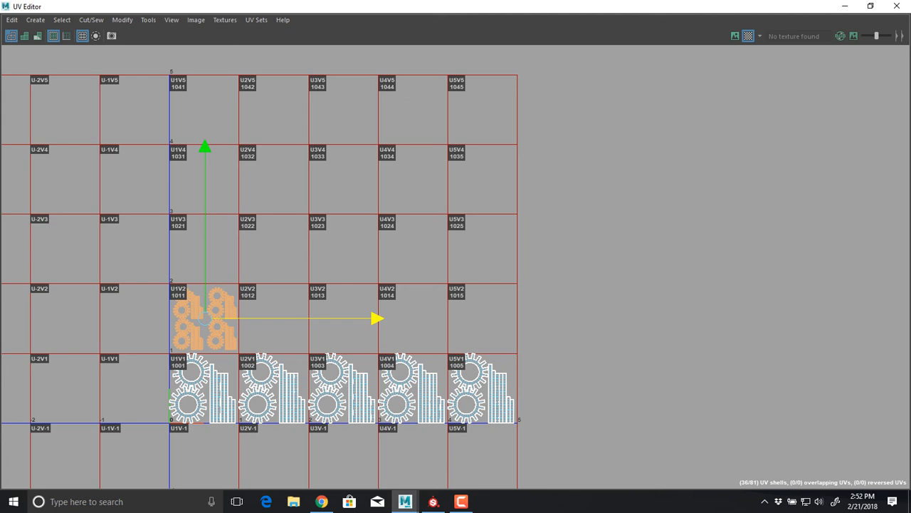
# Restore and close the UV Editor, then reselect all nine gears in the perspective view
pyautogui.moveTo(427, 7); pyautogui.dragTo(672, 68)
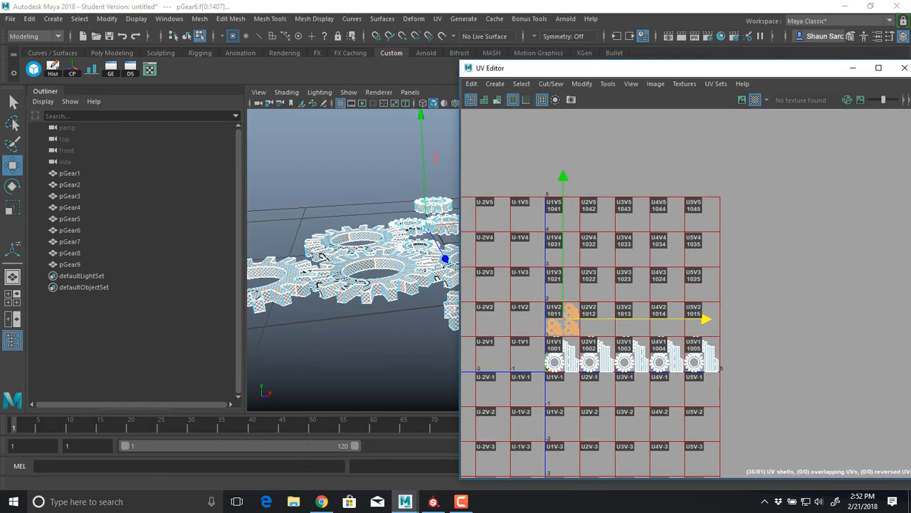
pyautogui.click(904, 67)
pyautogui.moveTo(393, 254); pyautogui.dragTo(392, 212, button='right')
pyautogui.keyDown('alt'); pyautogui.moveTo(392, 221); pyautogui.dragTo(442, 268); pyautogui.keyUp('alt')
pyautogui.moveTo(370, 161); pyautogui.dragTo(684, 377)
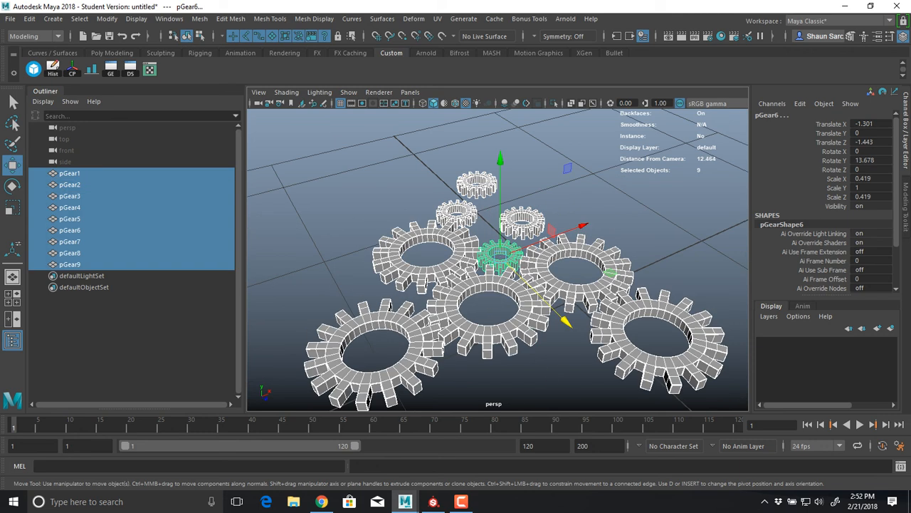